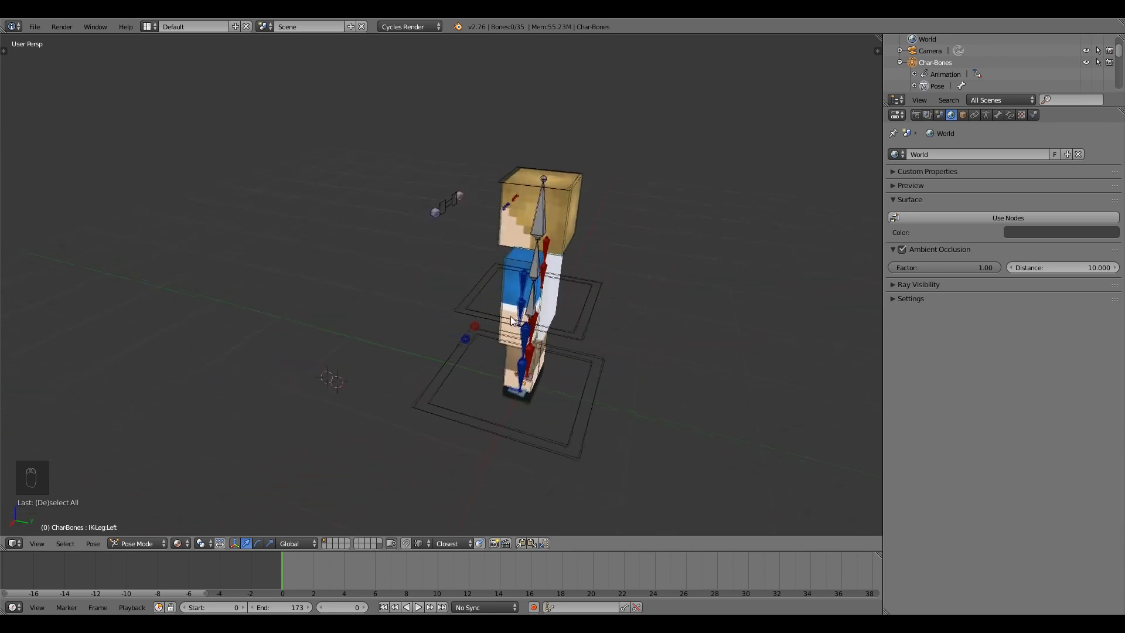
Delete the duplicate white body mesh from the character.
scroll(455, 325, "up", 2)
right_click(550, 306)
right_click(531, 324)
key("Delete")
left_click(533, 323)
scroll(404, 336, "down", 2)
Select the root bone under the feet and turn on automatic keyframing.
middle_click_drag(404, 336, 491, 379)
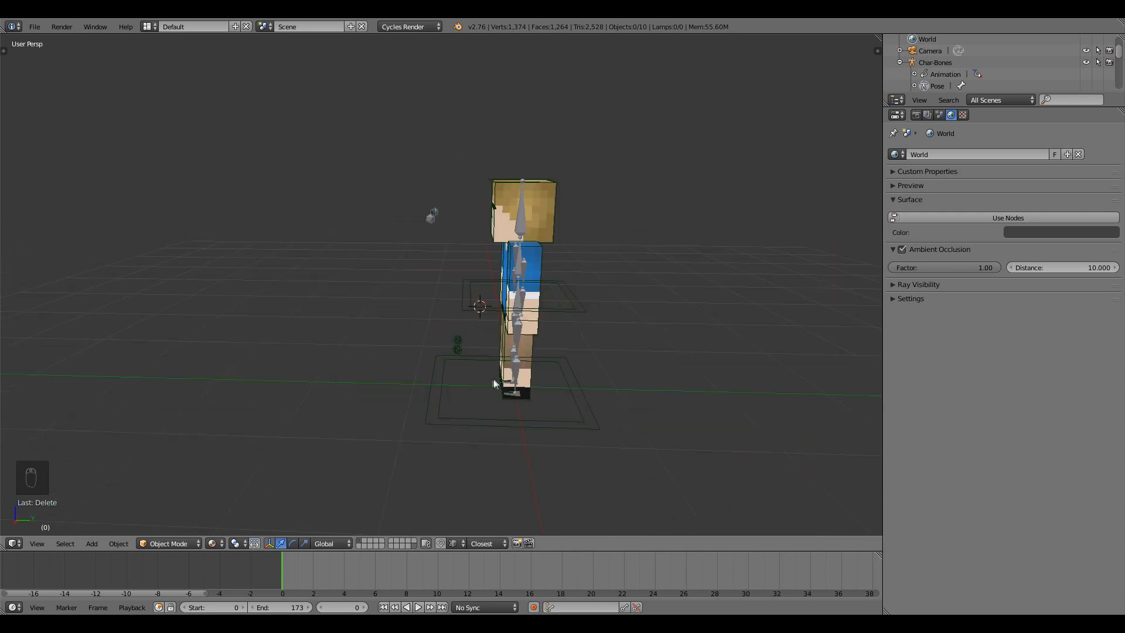
right_click(441, 414)
middle_click_drag(441, 414, 401, 452)
left_click(533, 607)
Preview the animation, then reset the start frame to 0.
middle_click_drag(440, 352, 476, 343)
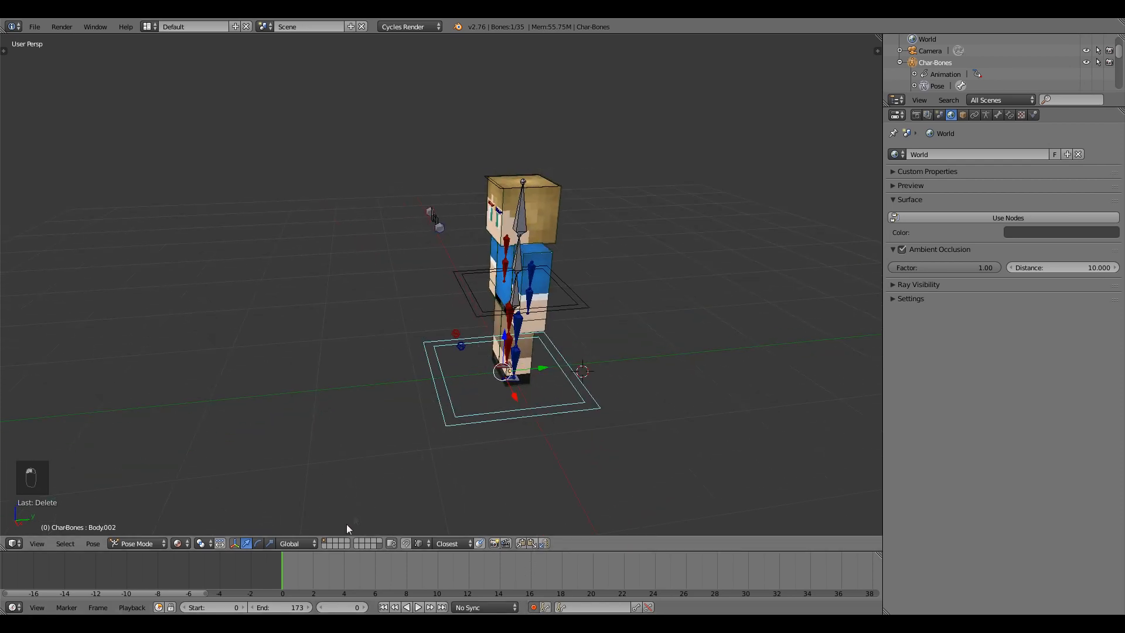
key("alt+a")
key("alt+a")
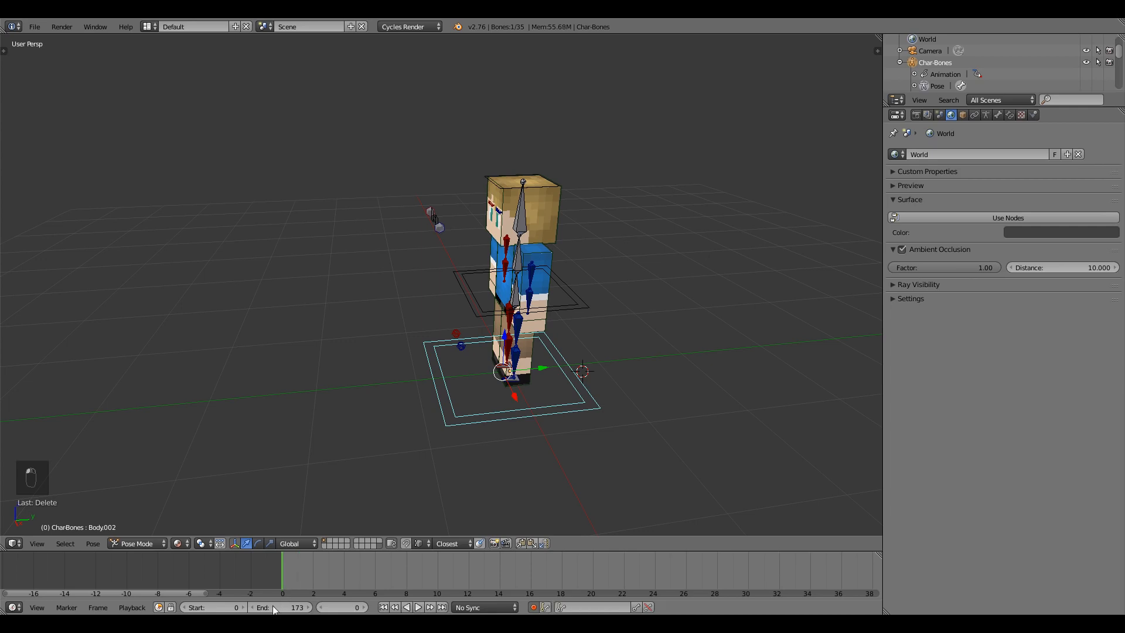
left_click(243, 607)
left_click(212, 607)
key("Return")
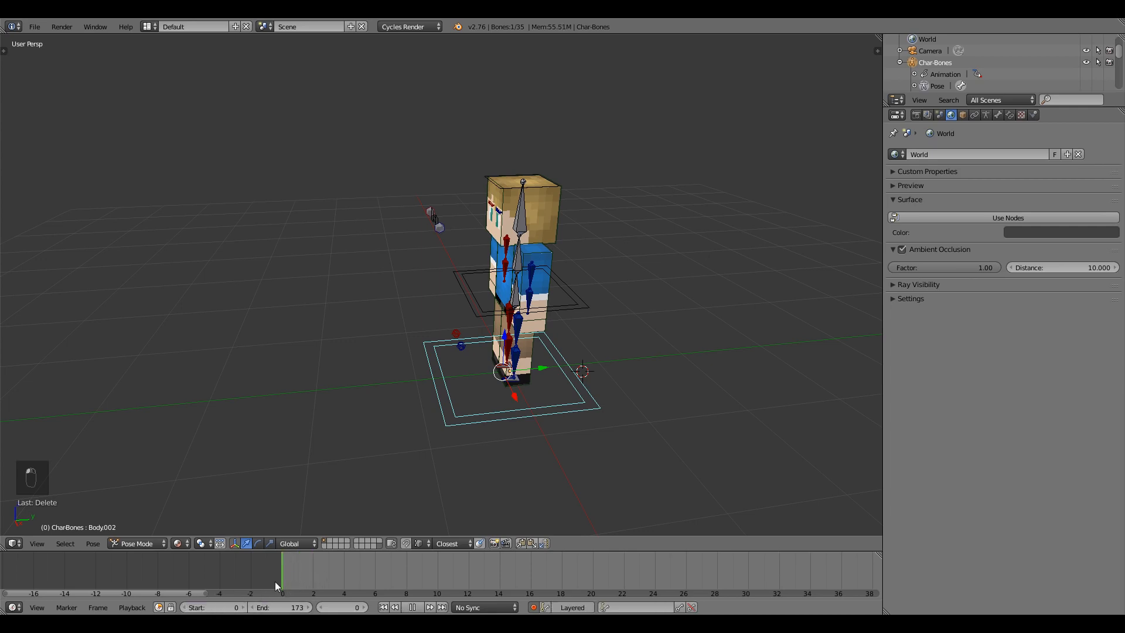
Select the left leg IK control.
middle_click_drag(546, 384, 556, 357)
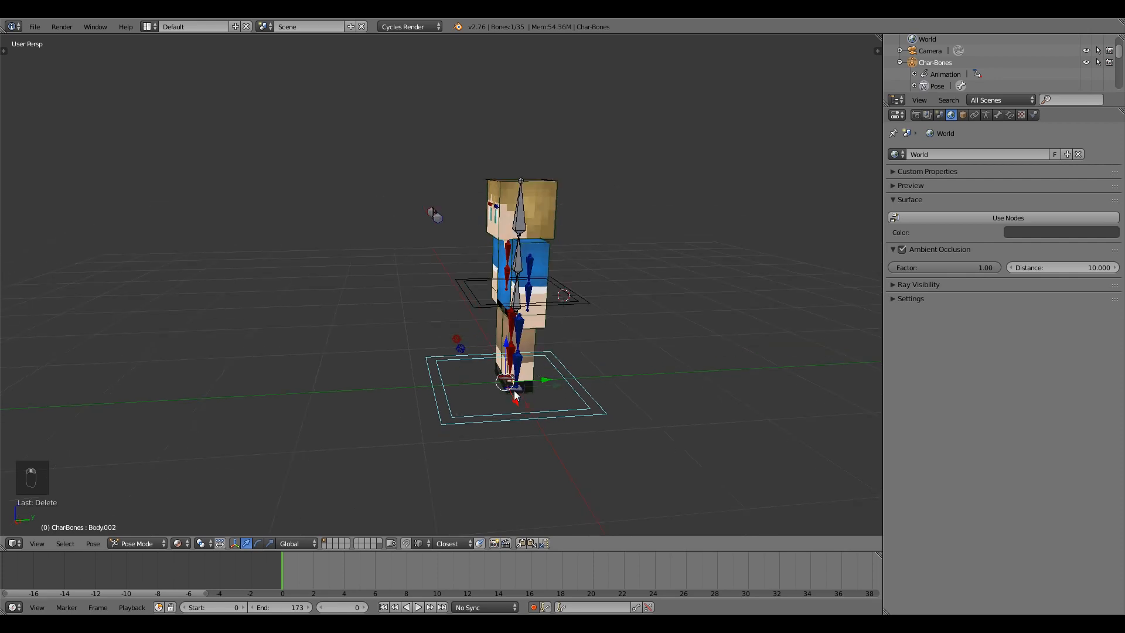
right_click(514, 391)
scroll(550, 421, "up", 1)
scroll(566, 417, "down", 3)
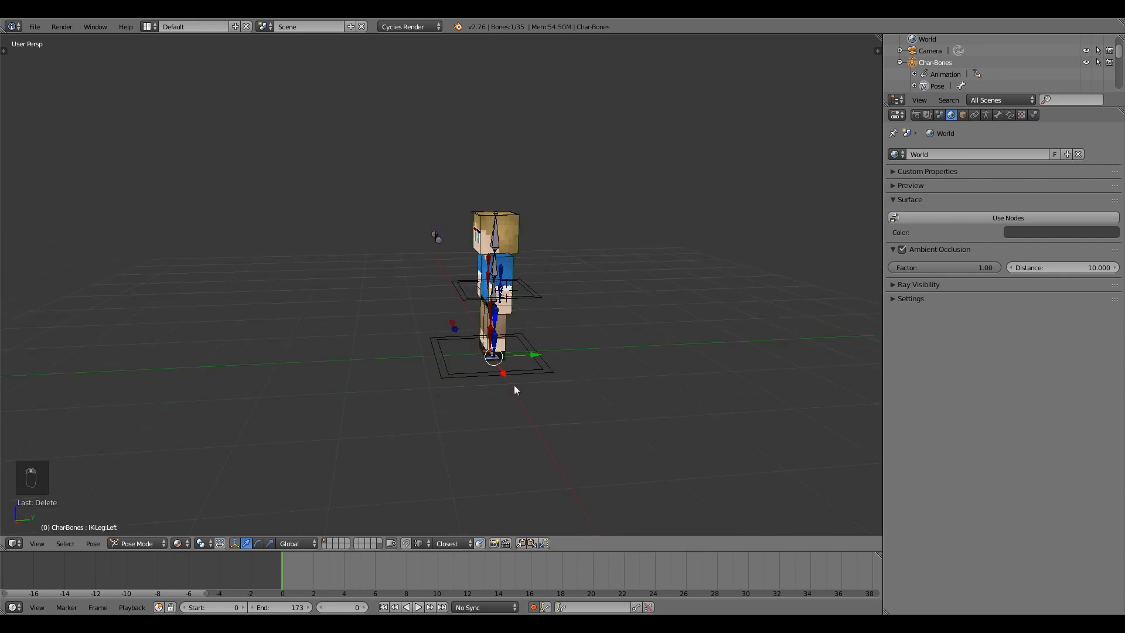
right_click(548, 366)
left_click_drag(534, 355, 147, 346)
key("ctrl+z")
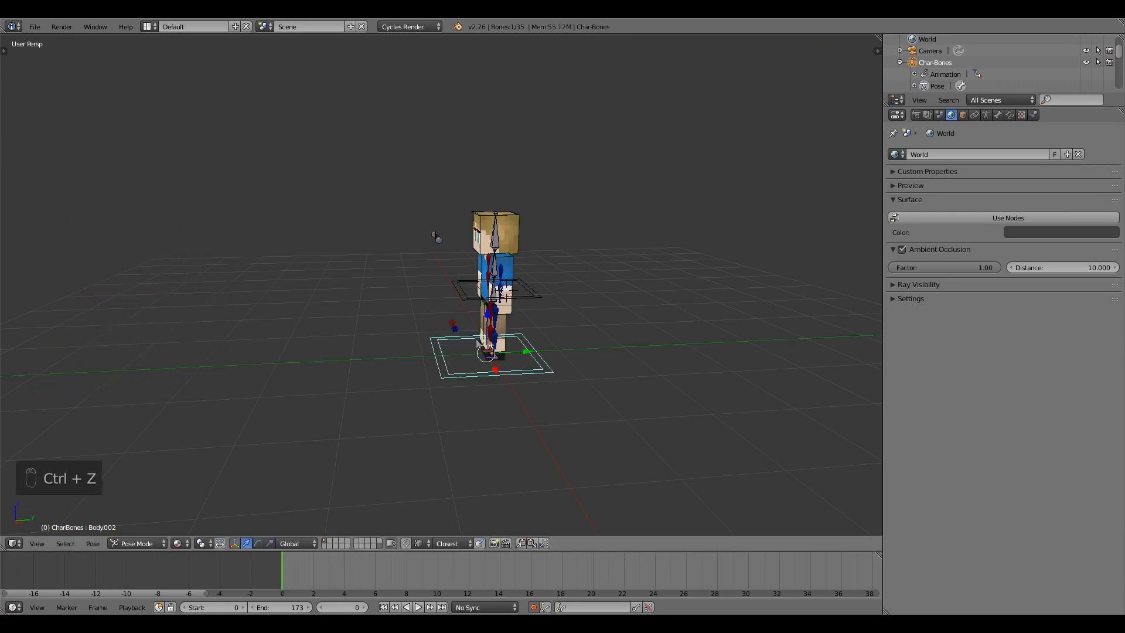
mouse_move(482, 340)
middle_mouse_down()
mouse_move(556, 343)
mouse_move(490, 353)
middle_mouse_up()
right_click(514, 384)
left_click_drag(558, 382, 486, 379)
right_click(509, 366)
left_click_drag(552, 370, 438, 371)
right_click(530, 316)
right_click(526, 313)
left_click_drag(555, 314, 383, 383)
right_click(435, 378)
right_click(436, 381)
right_click(449, 382)
right_click(448, 380)
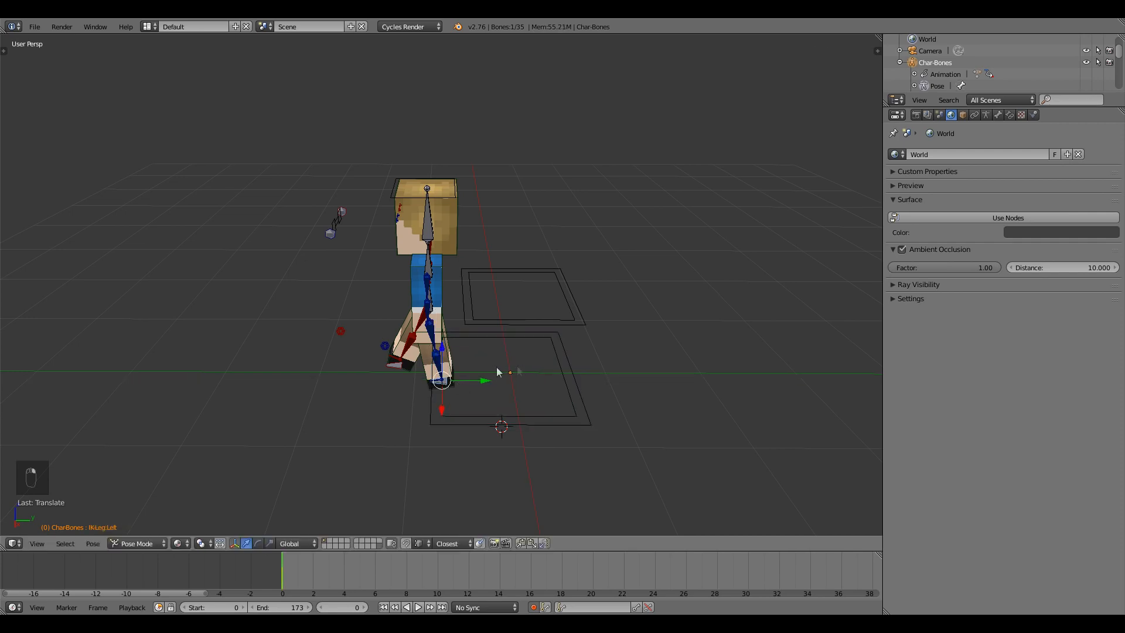
left_click_drag(476, 375, 378, 382)
right_click(442, 326)
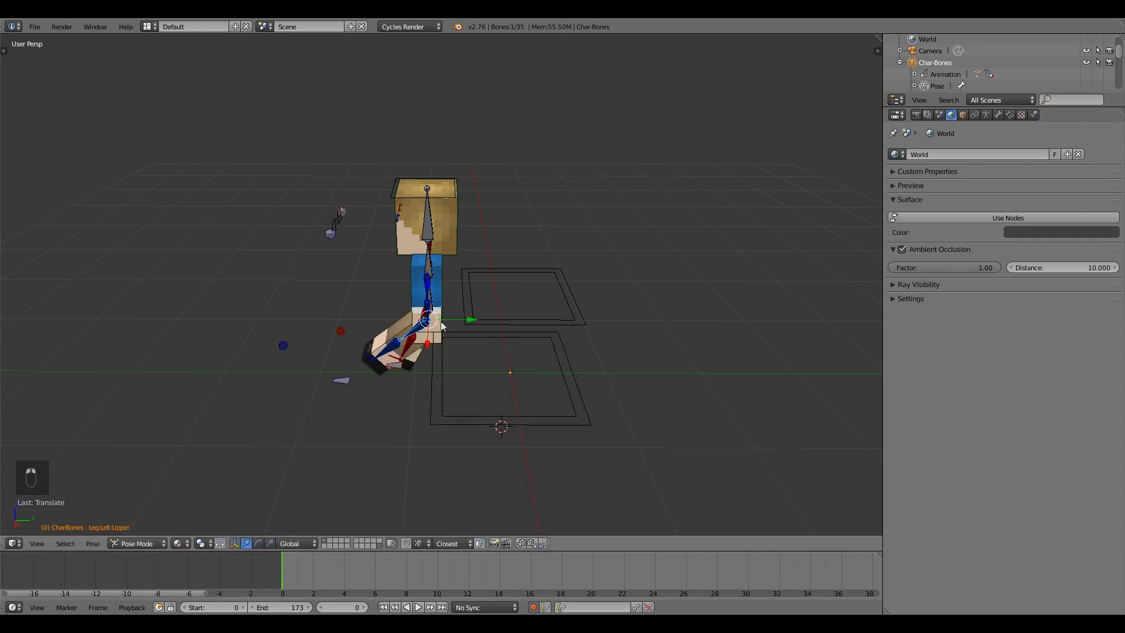
right_click(441, 317)
right_click(444, 314)
middle_click_drag(444, 314, 469, 302)
left_click_drag(469, 302, 268, 352)
key("ctrl+z")
key("ctrl+z")
middle_click_drag(578, 356, 521, 339)
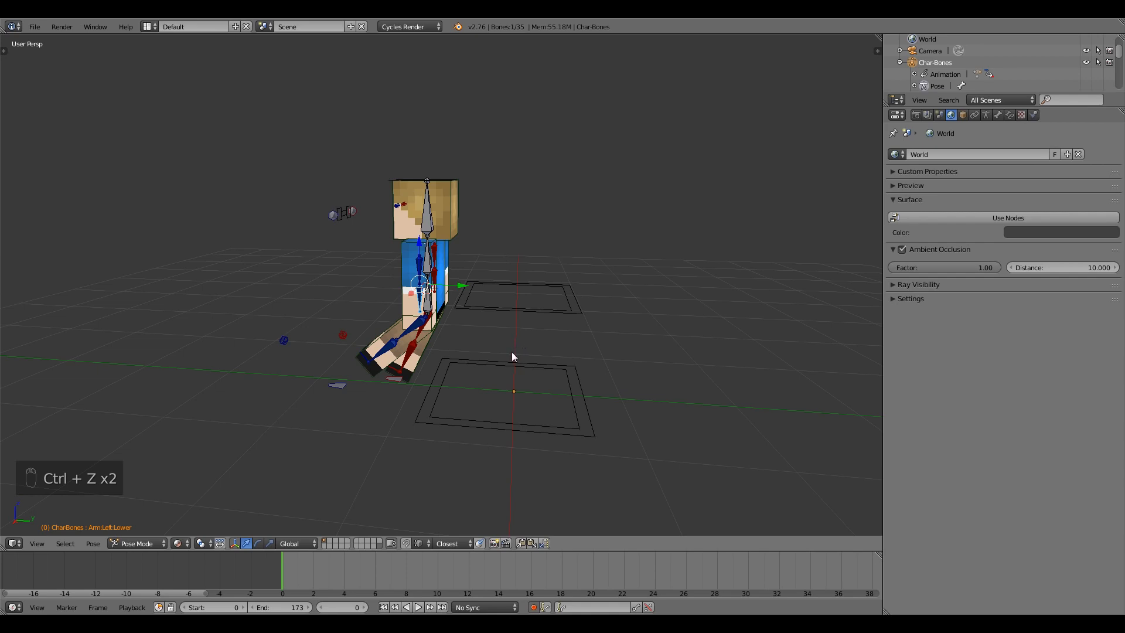
middle_click_drag(511, 351, 454, 394)
right_click(541, 351)
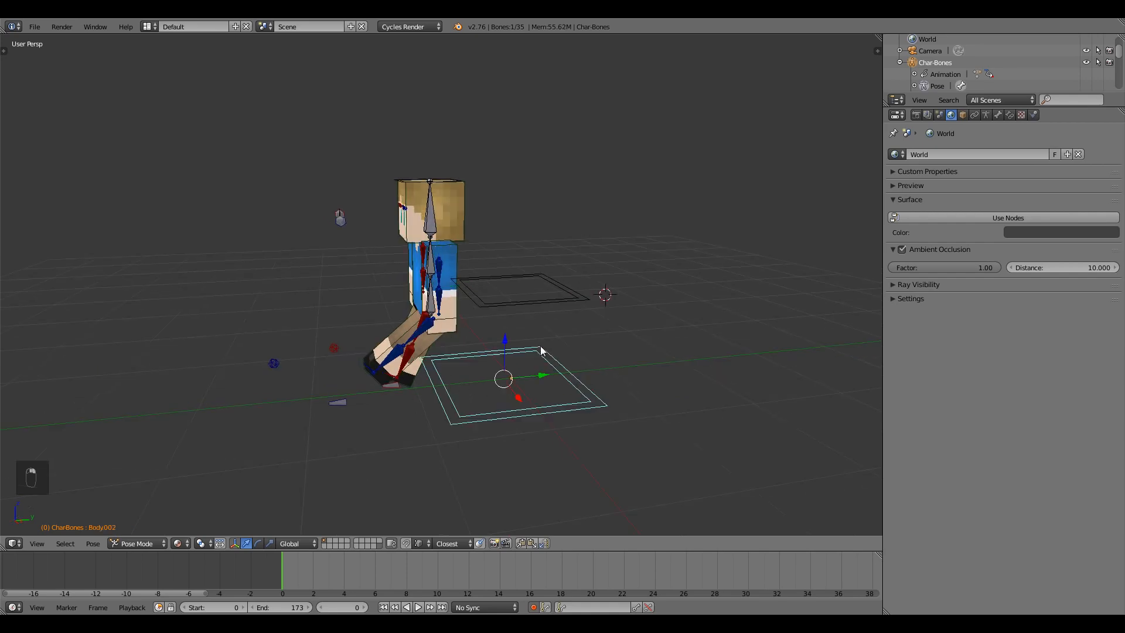
left_click_drag(540, 375, 252, 398)
key("ctrl+z")
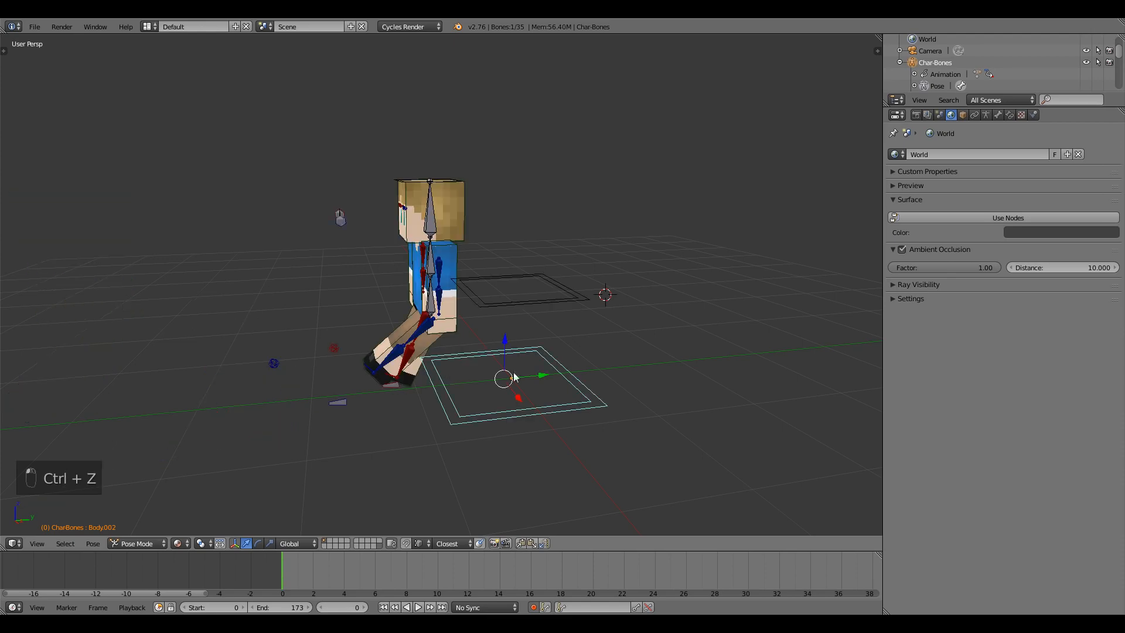
middle_click_drag(389, 336, 513, 378)
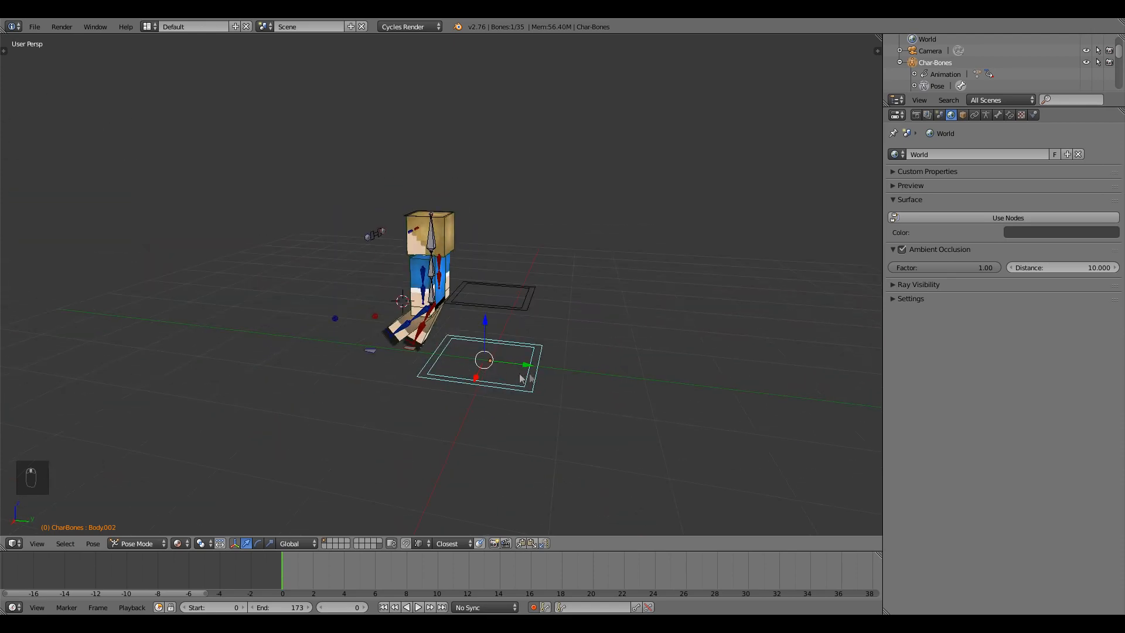
left_click_drag(536, 367, 297, 328)
key("ctrl+z")
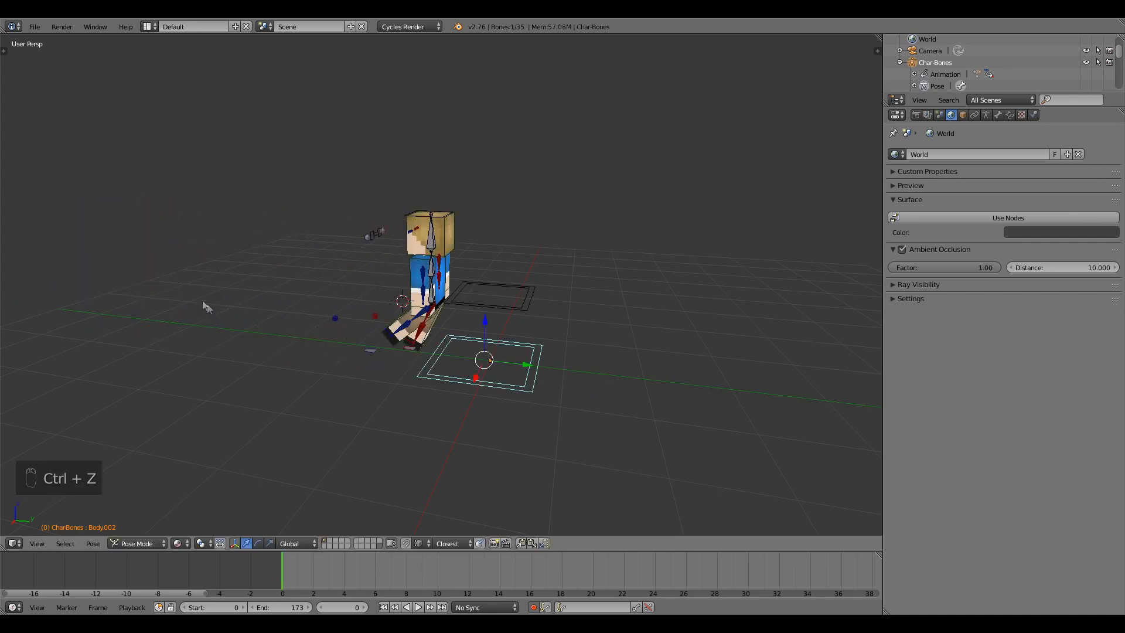
middle_click_drag(191, 313, 409, 341)
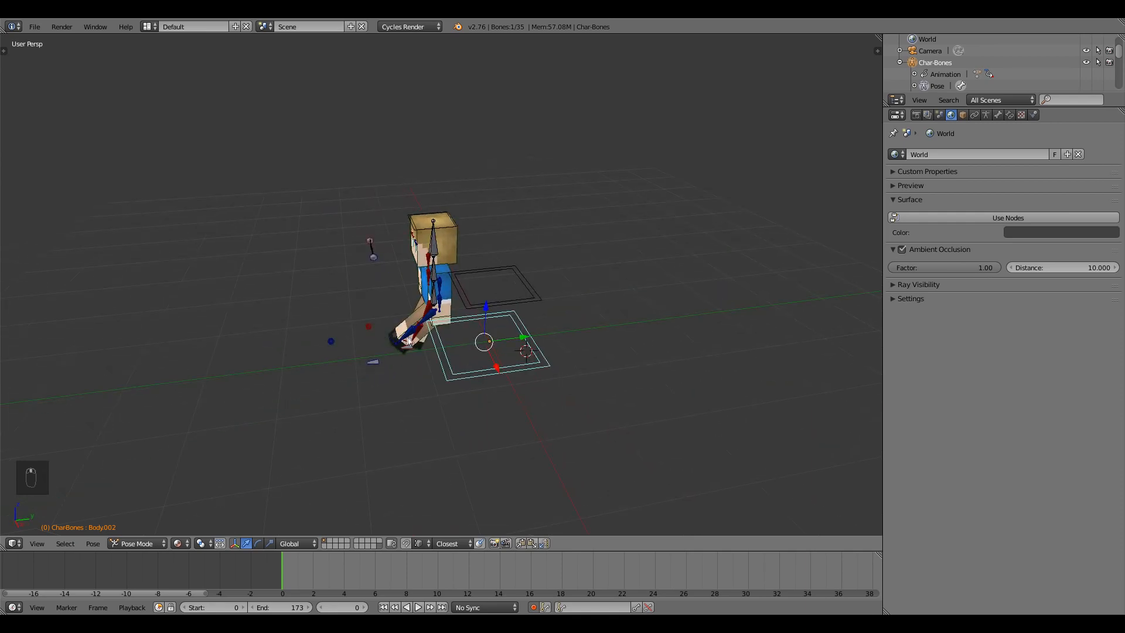
key("ctrl+z")
key("ctrl+z")
key("ctrl+z")
key("ctrl+z")
key("ctrl+z")
key("ctrl+z")
key("ctrl+z")
key("ctrl+z")
key("ctrl+z")
key("ctrl+z")
key("ctrl+z")
key("ctrl+z")
key("ctrl+z")
key("ctrl+z")
key("ctrl+z")
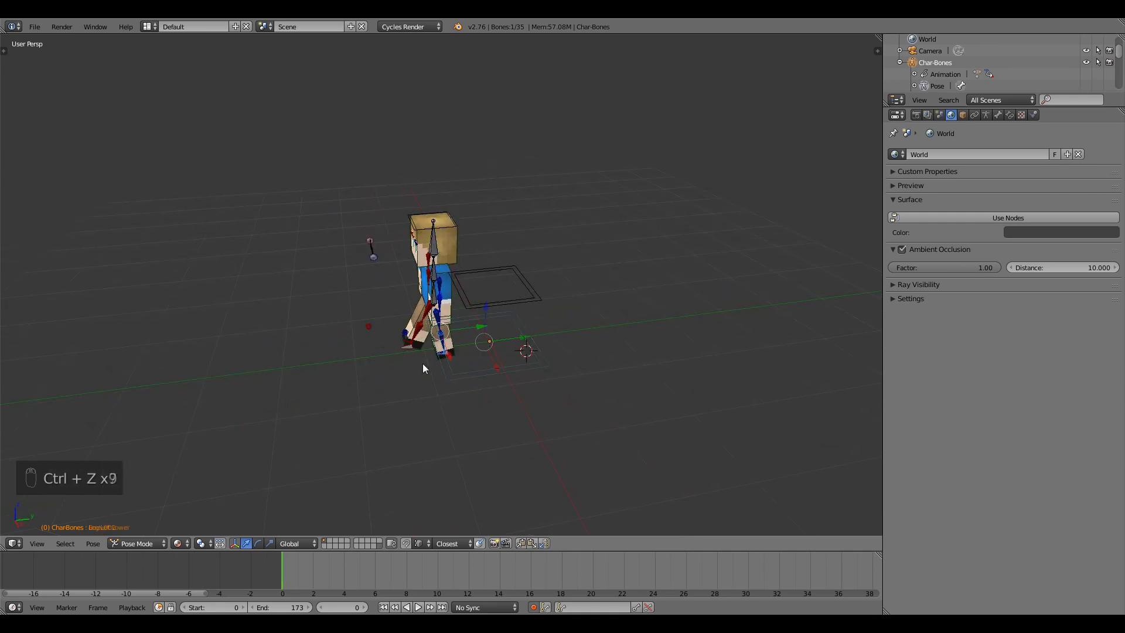
key("ctrl+z")
key("ctrl+z")
key("ctrl+z")
key("ctrl+z")
key("ctrl+z")
key("ctrl+z")
key("ctrl+z")
key("ctrl+z")
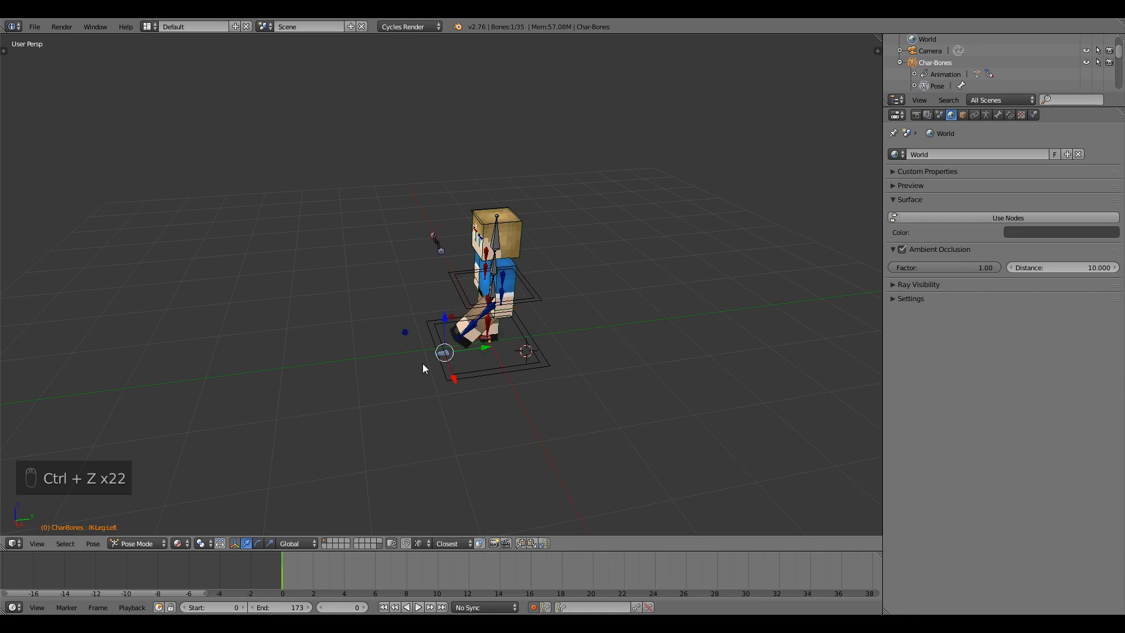
scroll(468, 369, "up", 2)
middle_click_drag(469, 369, 524, 404)
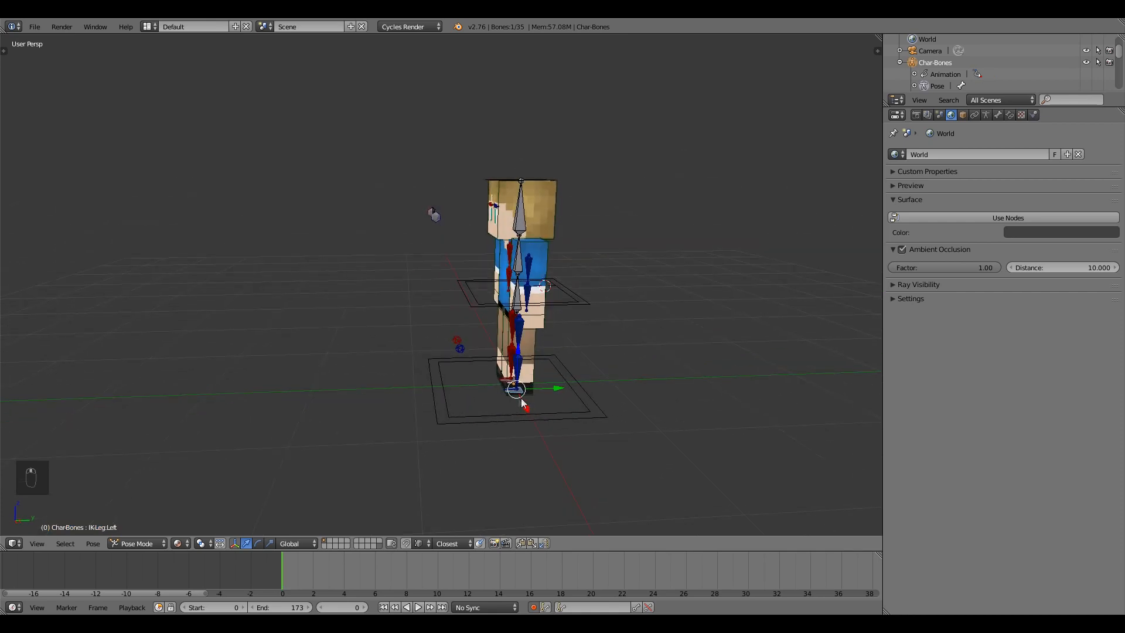
Move the left foot target back along Y and reselect the leg IK controls.
left_click_drag(557, 387, 590, 375)
right_click(509, 382)
middle_click_drag(578, 400, 528, 324)
right_click(465, 395)
Lower the Body bone straight down along Z.
right_click(519, 306)
key("g")
key("z")
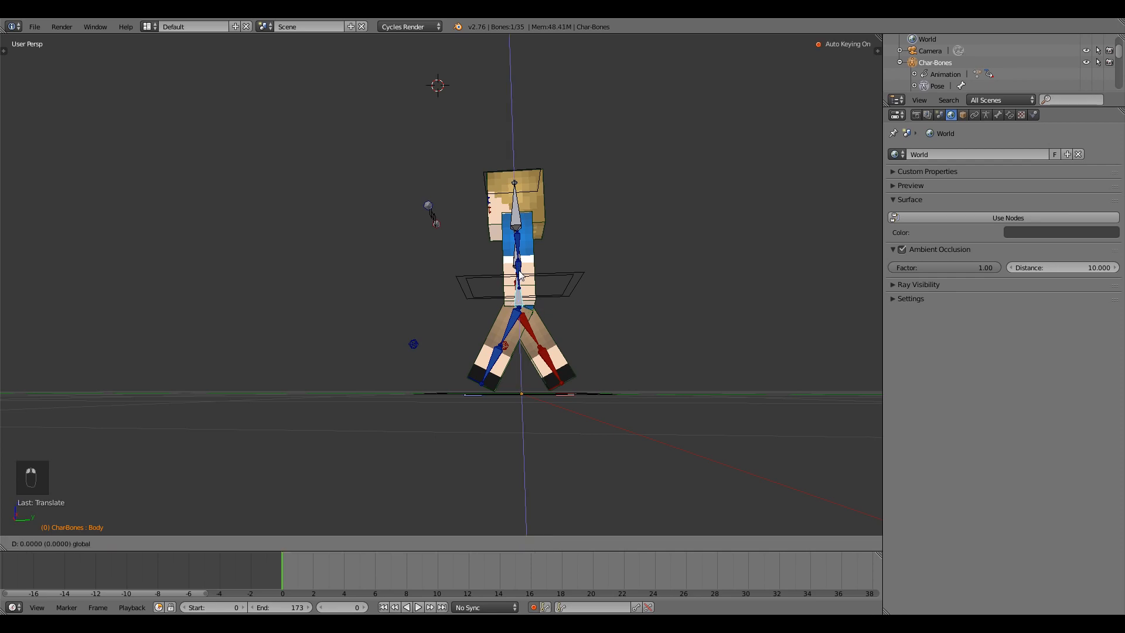
left_click(520, 287)
Nudge the left foot forward and slide the right leg IK control along Y.
middle_click_drag(520, 287, 479, 395)
right_click(479, 395)
left_click_drag(512, 398, 526, 397)
right_click(560, 384)
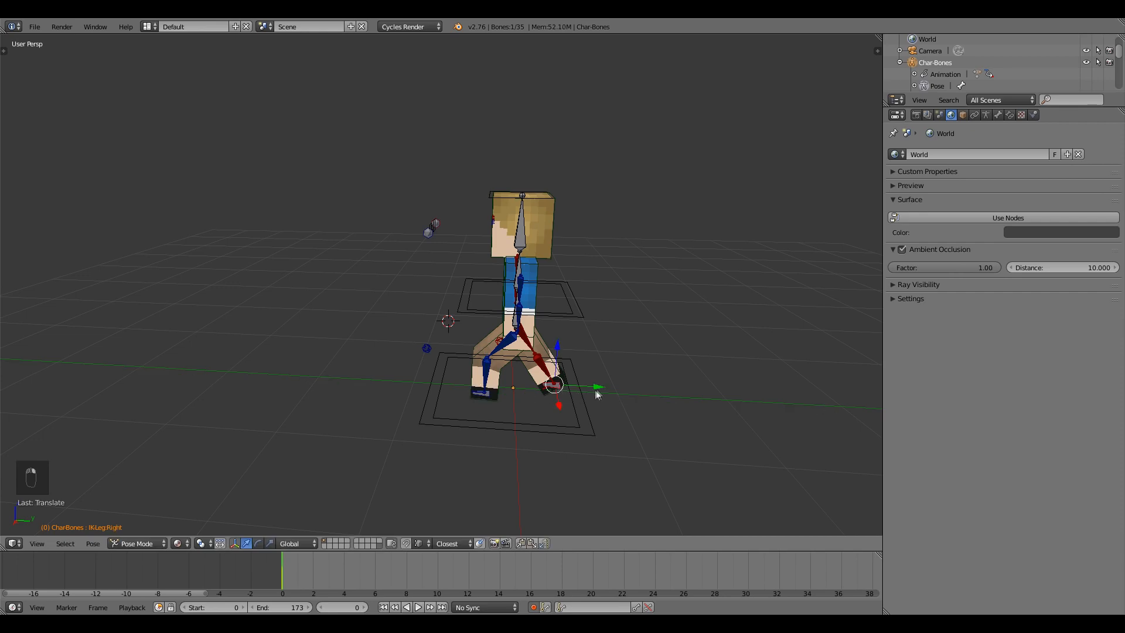
key("g")
key("y")
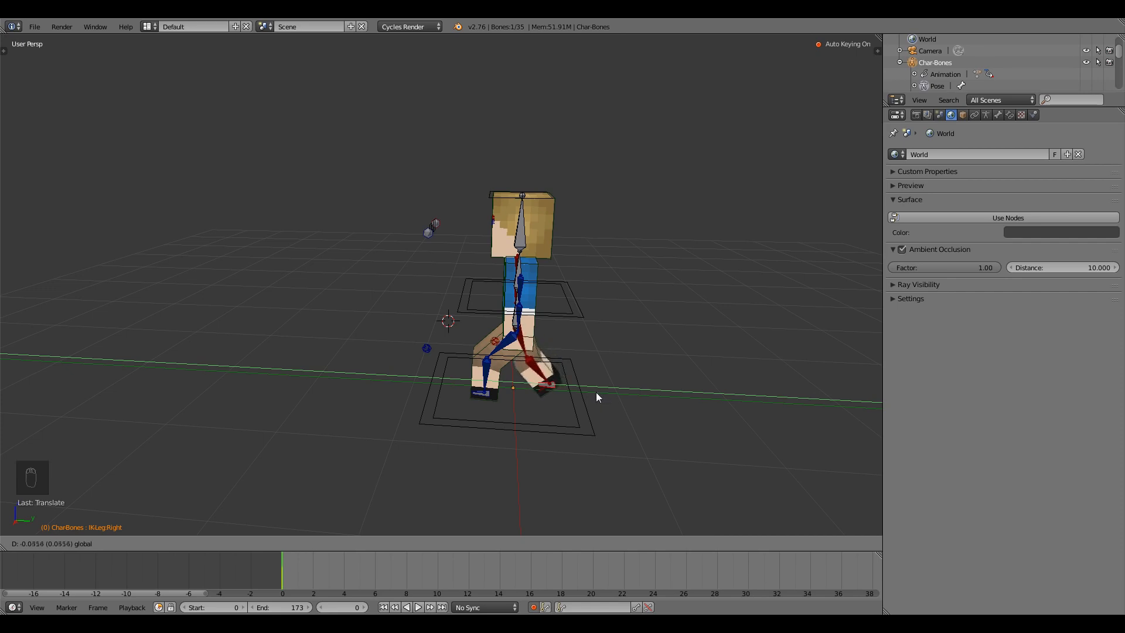
left_click(596, 392)
Slide the left leg IK control along Y to complete the stride.
right_click(483, 400)
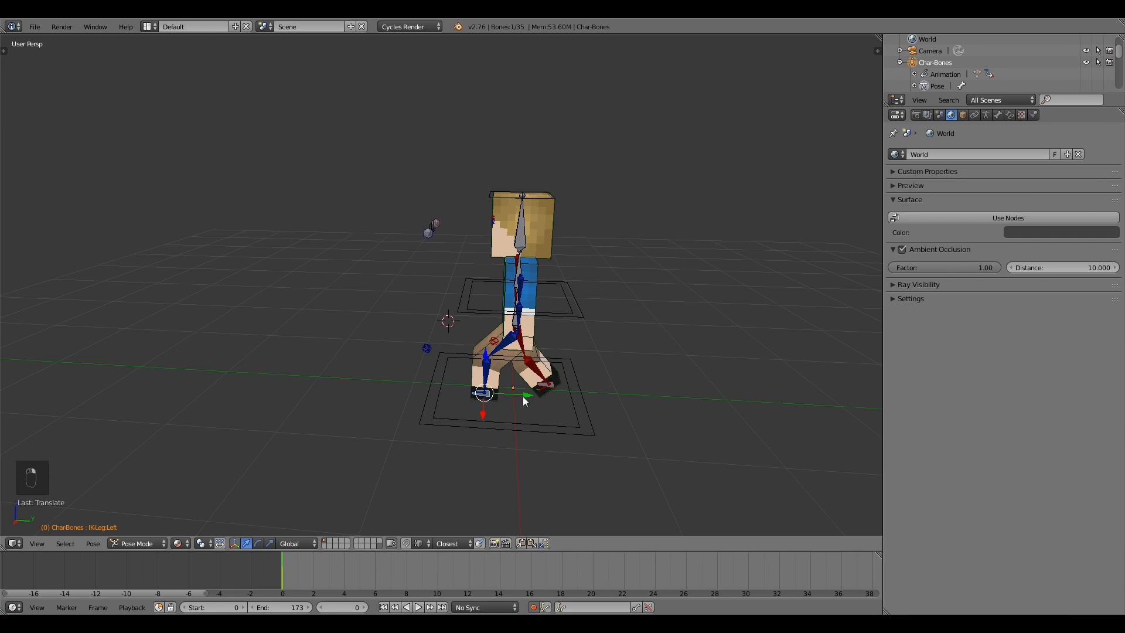
key("g")
key("y")
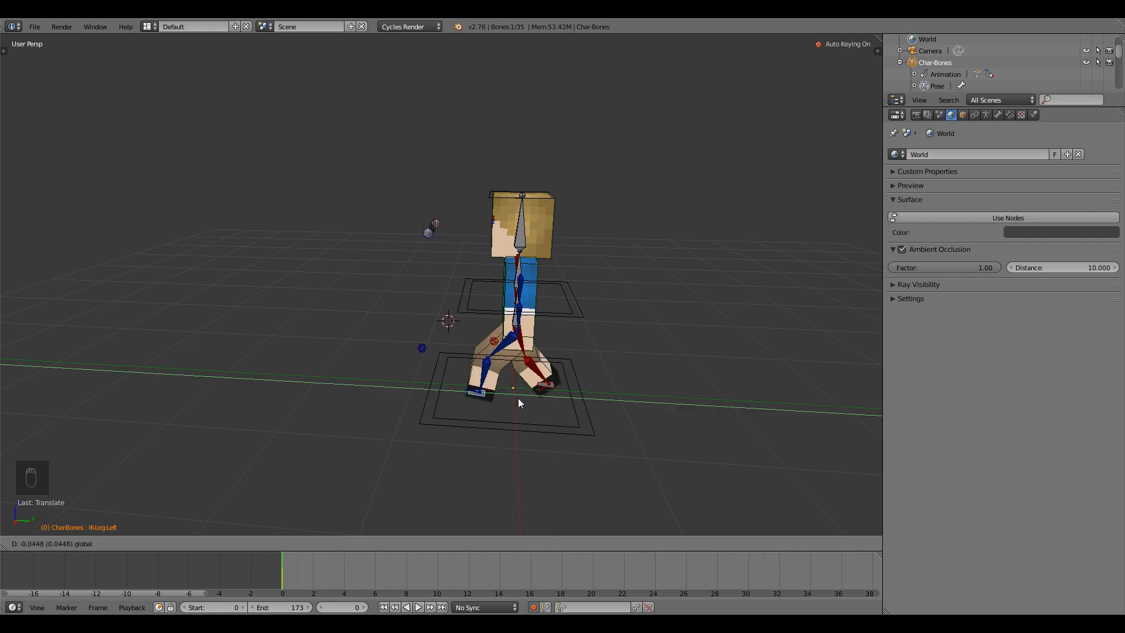
left_click(518, 398)
middle_click_drag(525, 408, 576, 396)
middle_click_drag(468, 301, 491, 409)
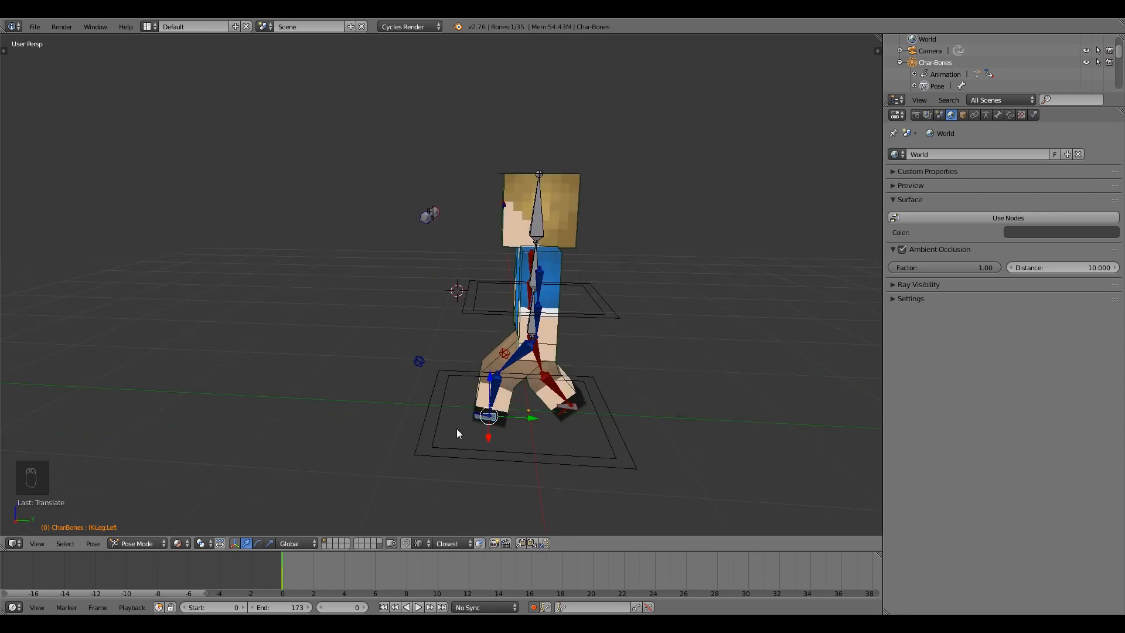
Step the timeline forward to frame 12.
key("Right")
key("Right")
key("Right")
key("Right")
key("Right")
key("Right")
key("Right")
key("Right")
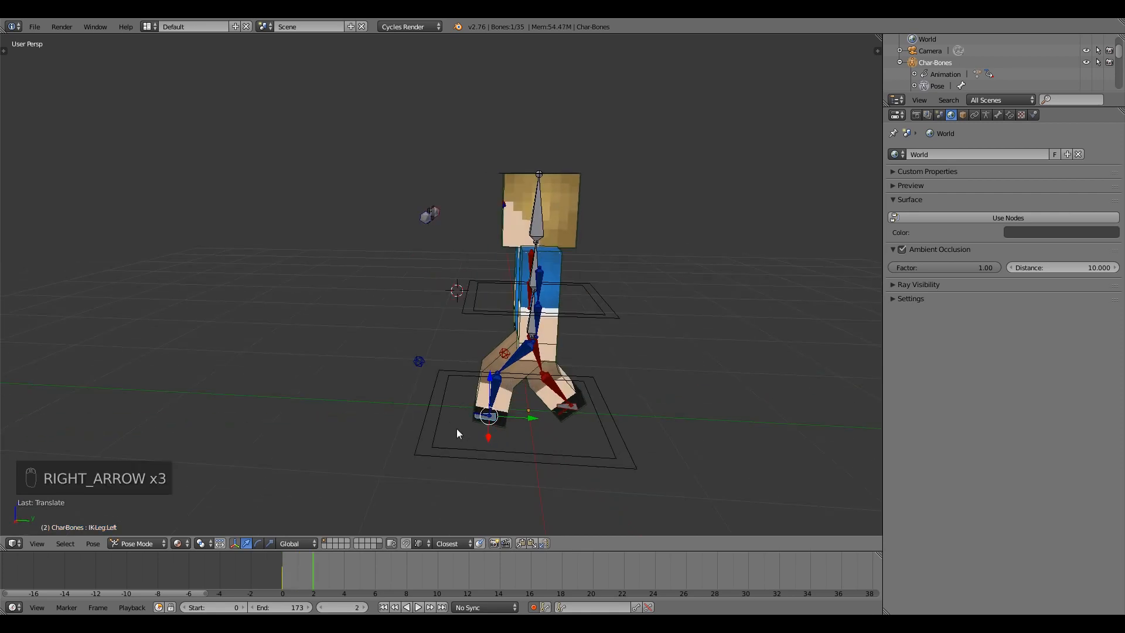
key("Right")
key("Right")
key("Right")
key("Right")
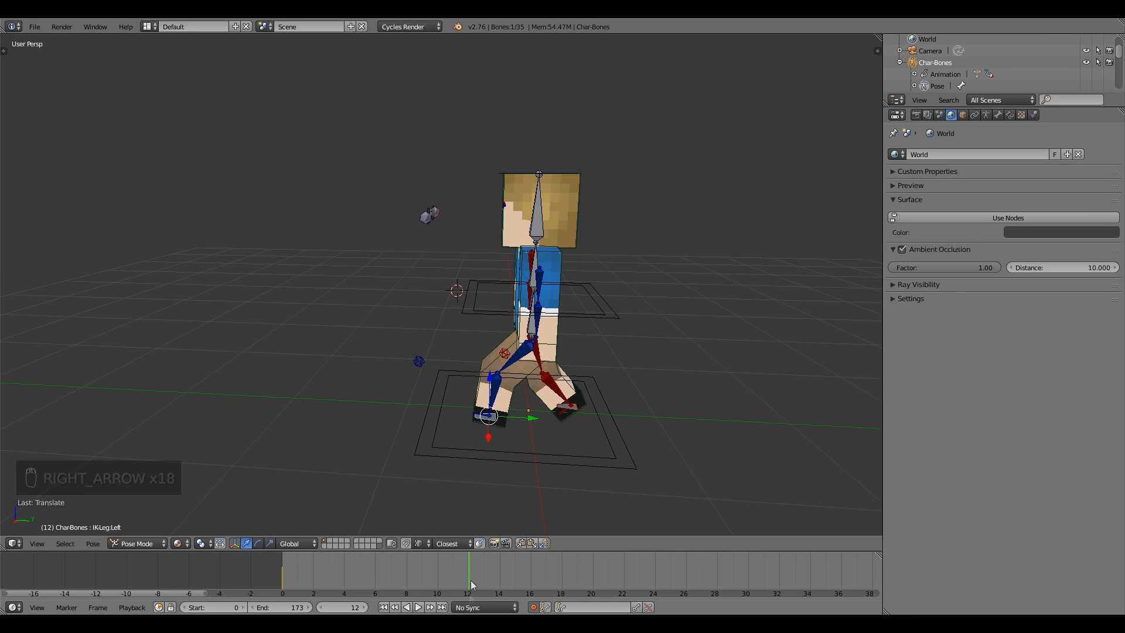
middle_click_drag(532, 470, 527, 414)
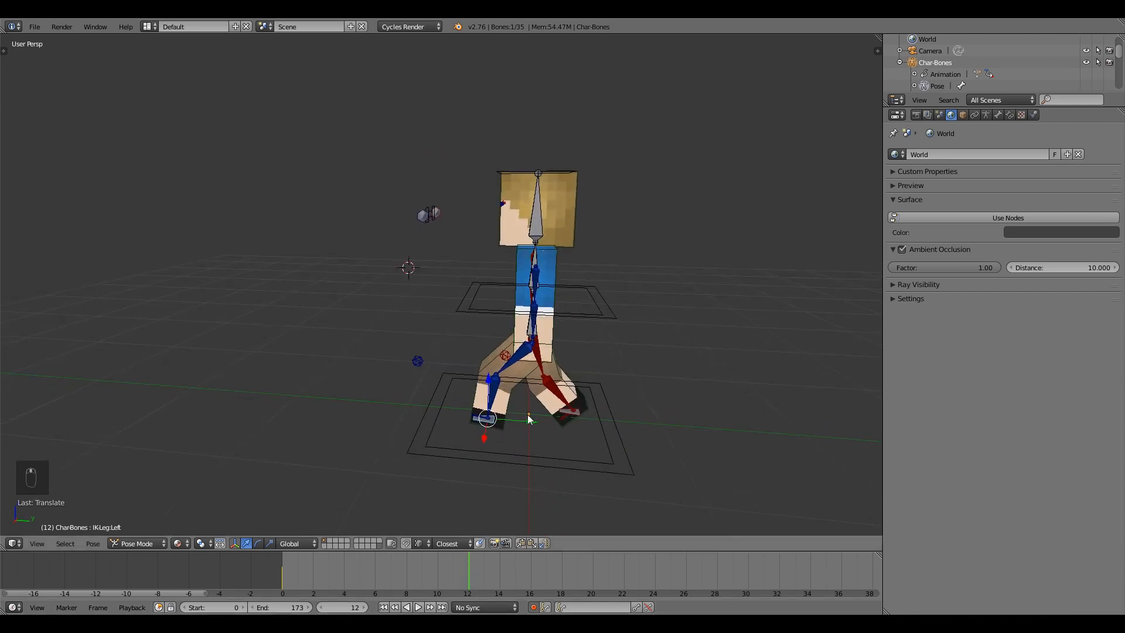
Undo the left leg move and add the right foot control to the selection.
key("g")
left_click(614, 422)
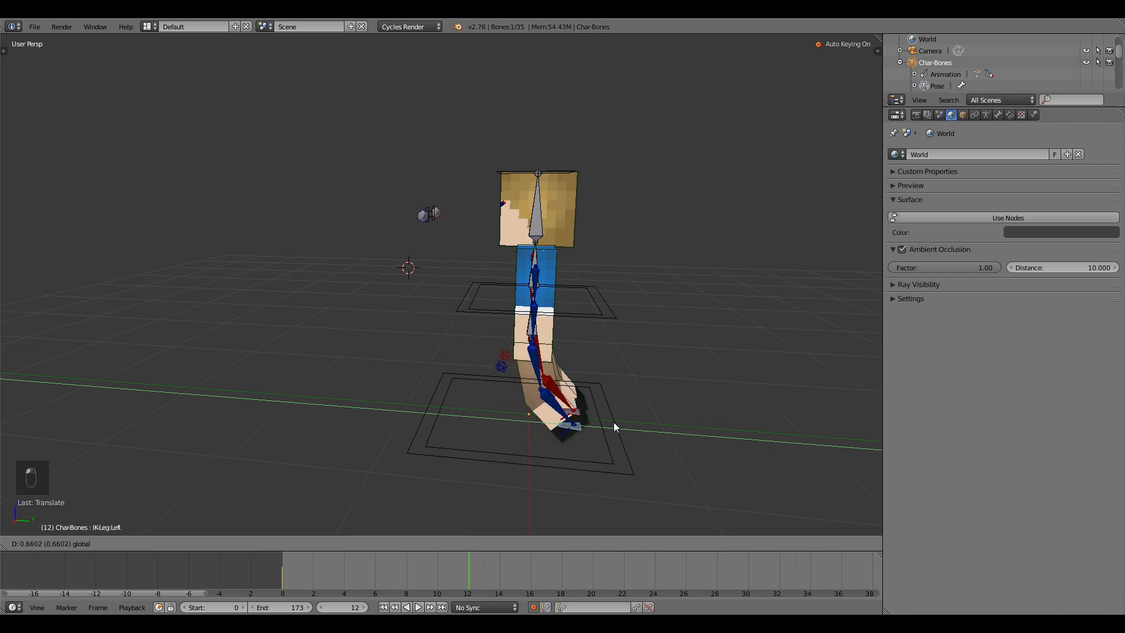
key("ctrl+z")
middle_click_drag(582, 432, 572, 420)
right_click(577, 424, "shift")
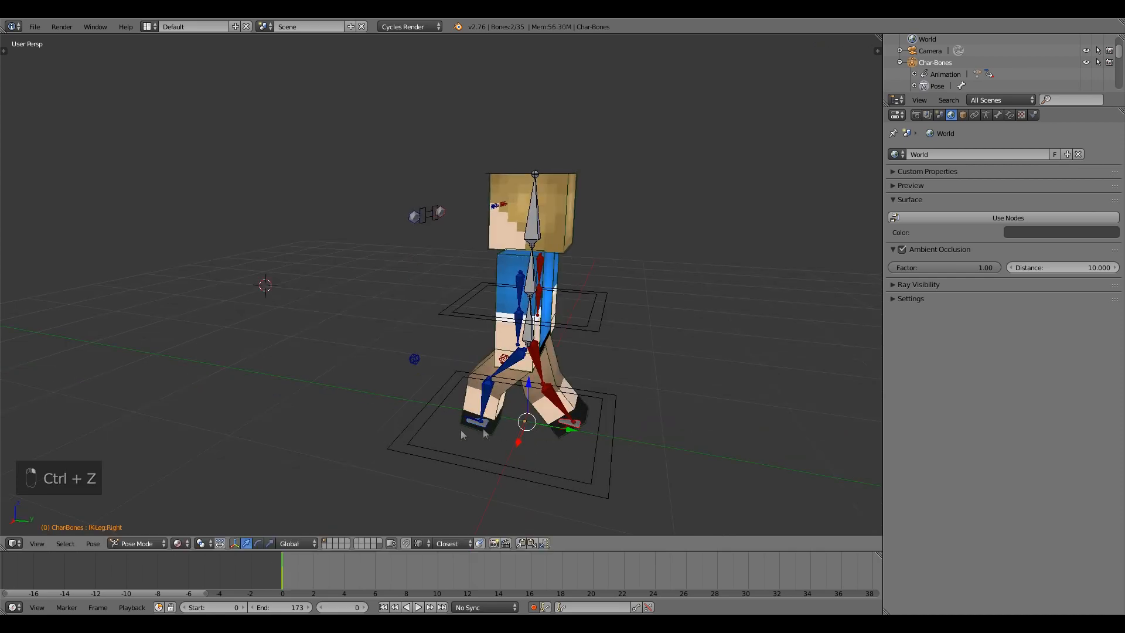
middle_click_drag(477, 441, 497, 444)
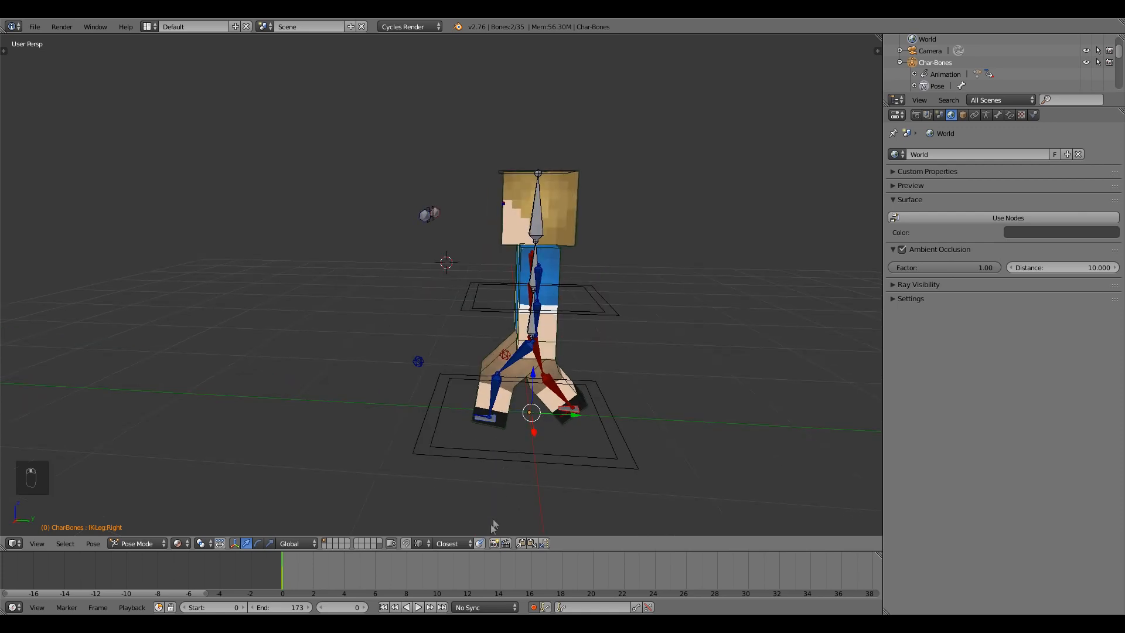
Copy the frame-0 leg pose and paste it X-flipped at frame 12.
left_click(521, 543)
key("alt+a")
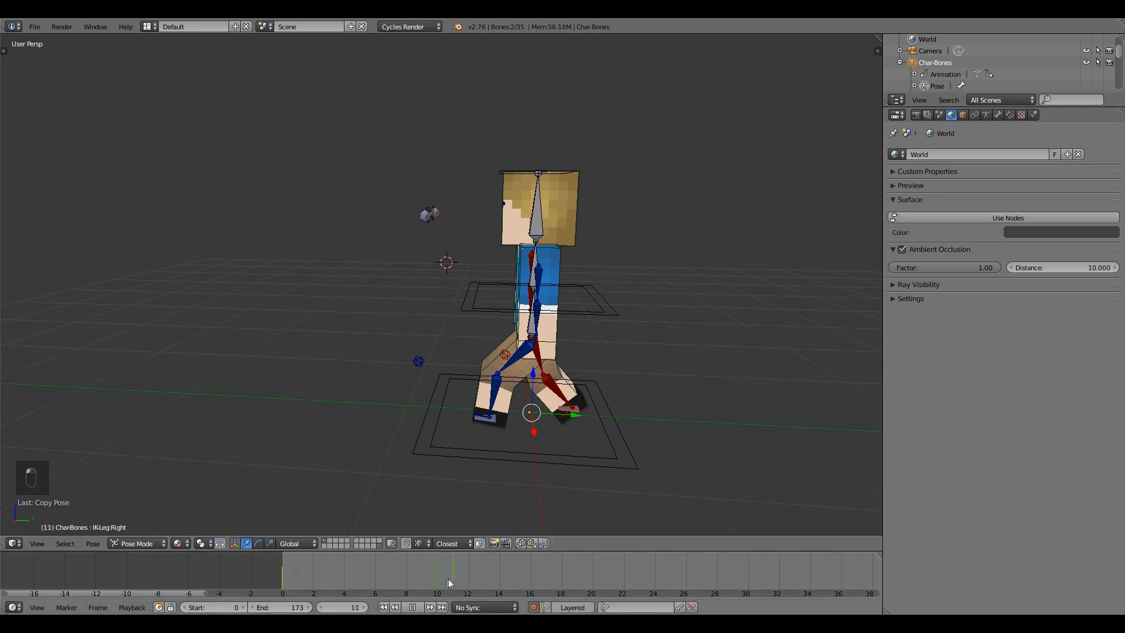
left_click(286, 569)
key("Escape")
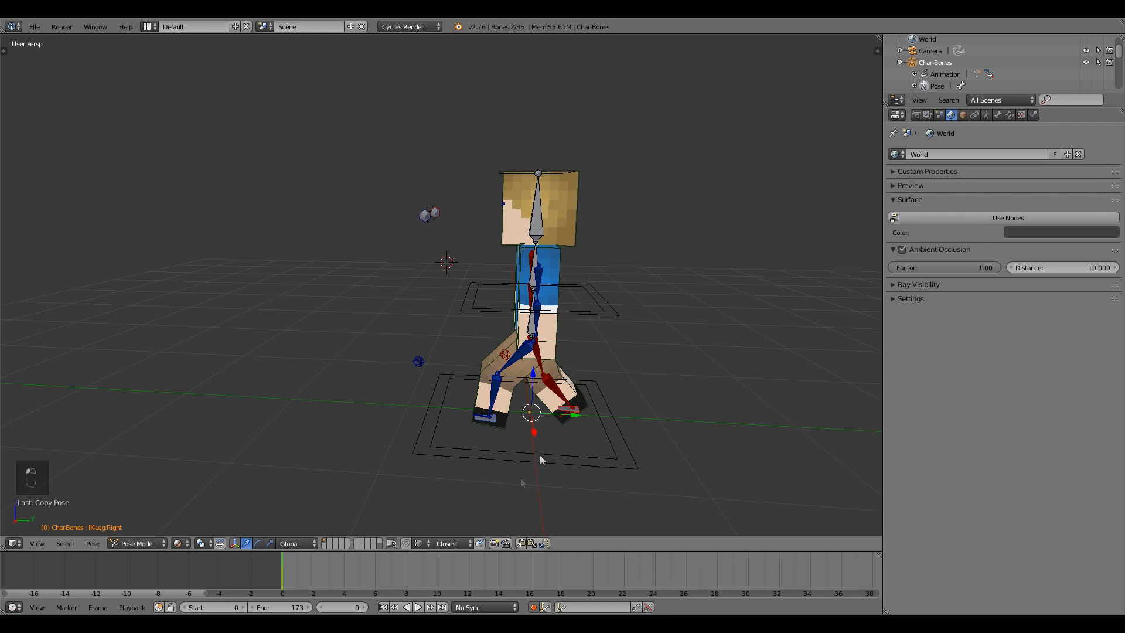
left_click(467, 575)
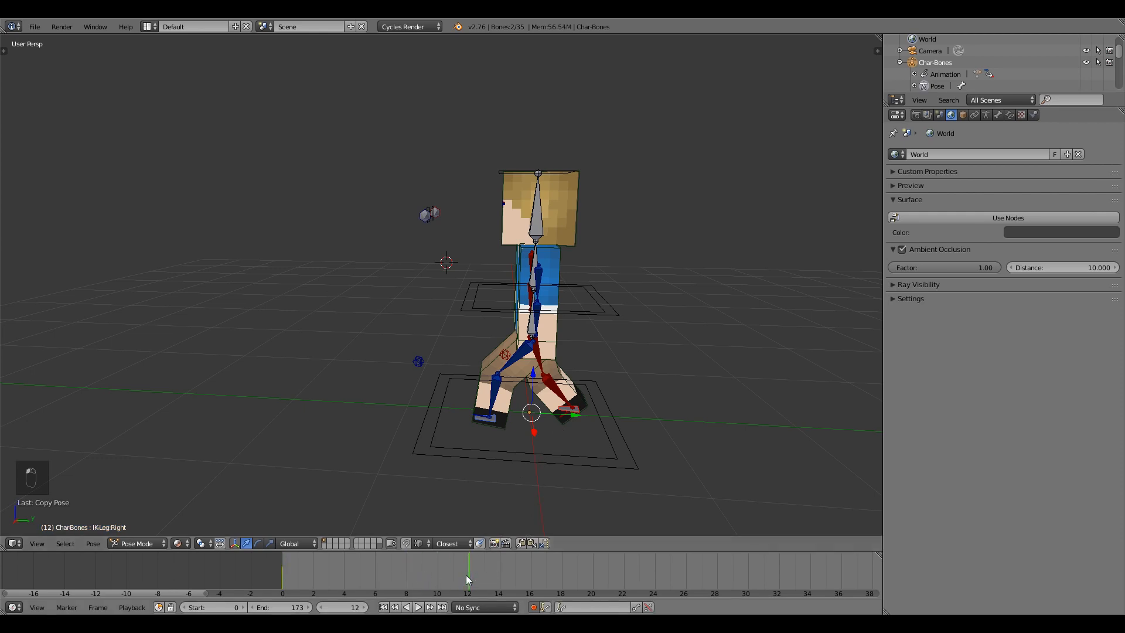
left_click(544, 543)
middle_click_drag(522, 402, 491, 413)
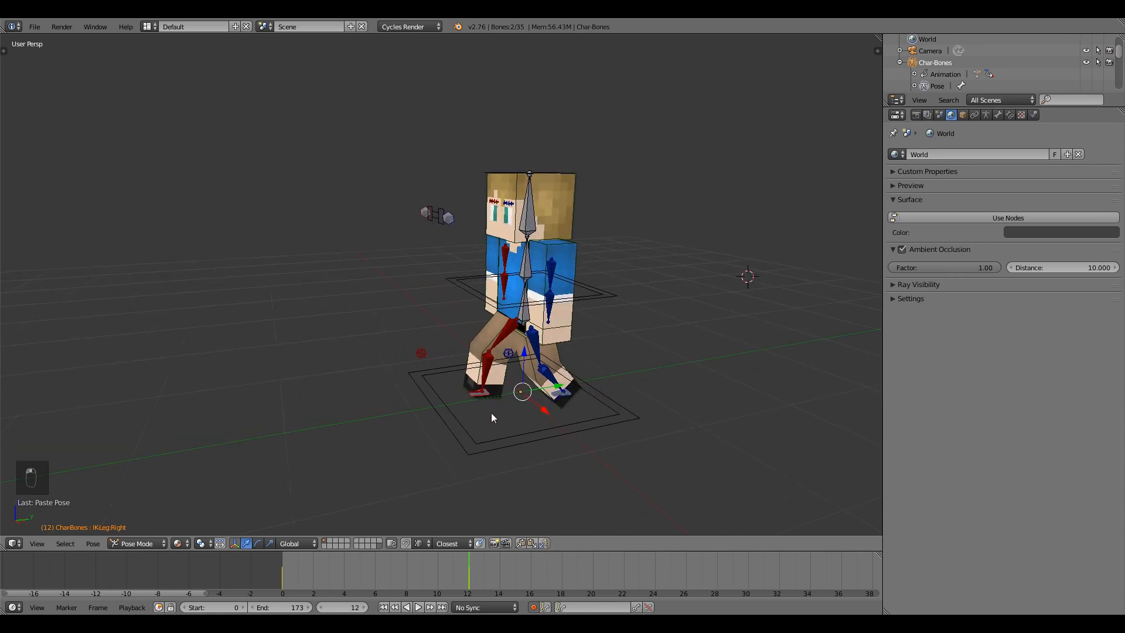
Paste the original stride at frame 24, then copy the frame-0 pose again.
key("alt+a")
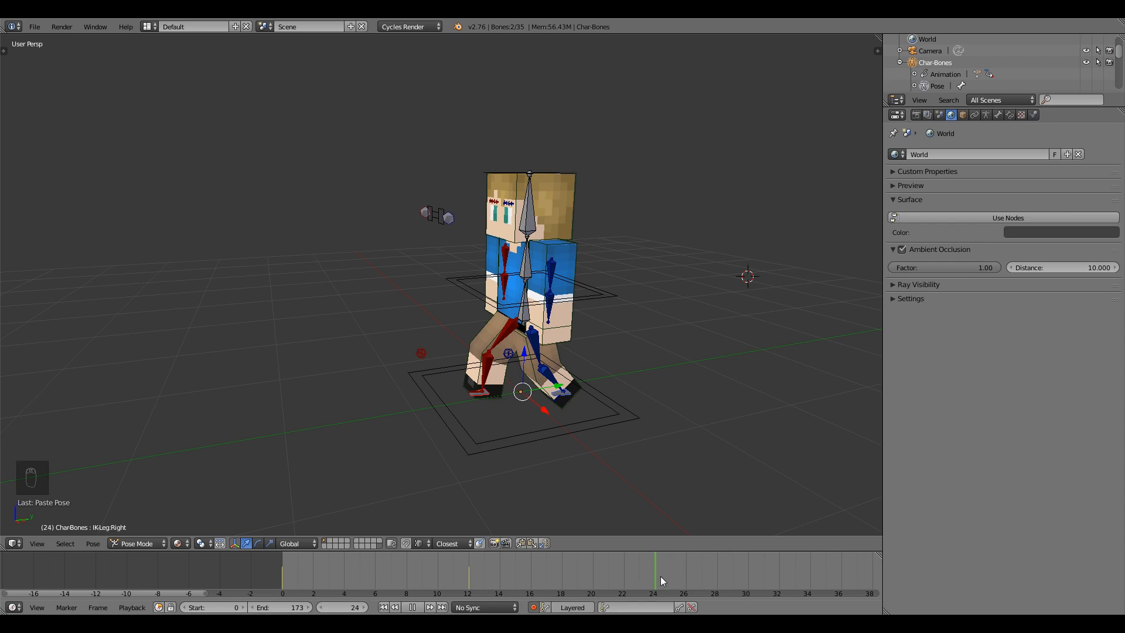
key("alt+a")
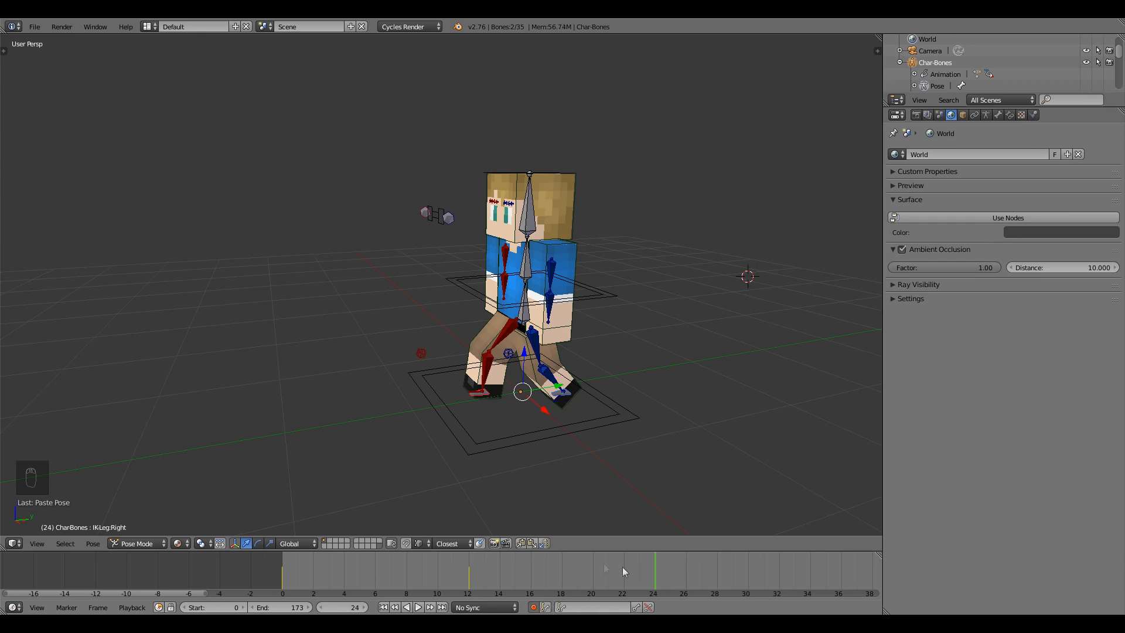
left_click(531, 541)
mouse_move(662, 580)
left_mouse_down()
mouse_move(314, 556)
mouse_move(649, 575)
left_mouse_up()
key("Escape")
left_click(520, 544)
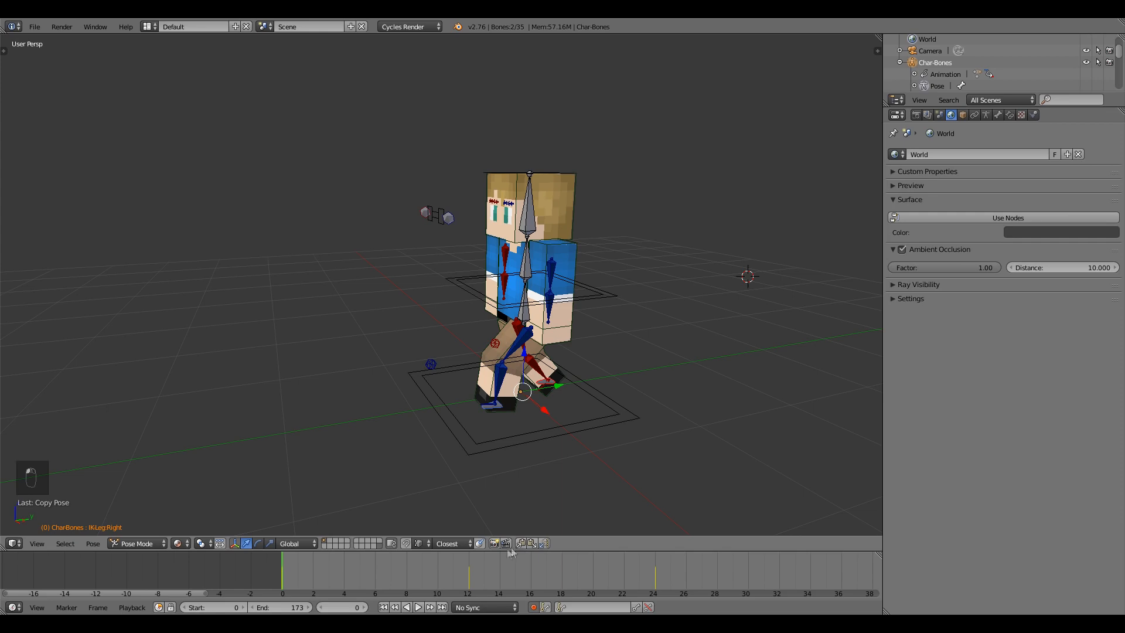
Step through frames 12 to 24, scrub the walk cycle, and select the Body bone.
left_click(470, 578)
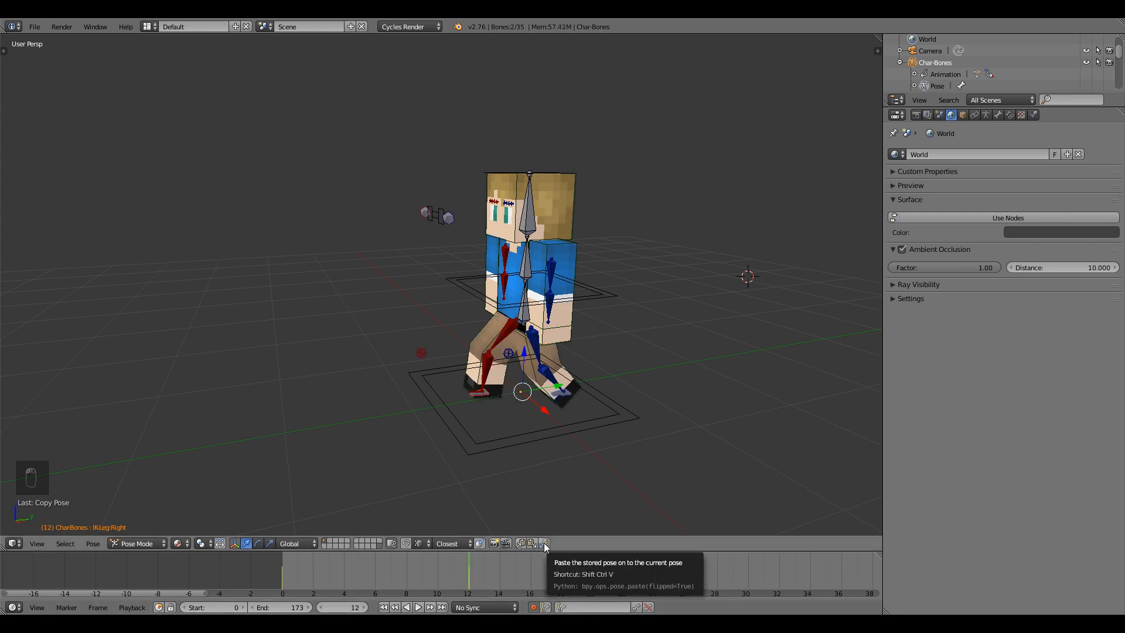
key("Right")
key("Right")
key("Right")
key("Right")
key("Right")
key("Right")
key("Right")
key("Right")
key("Right")
key("Right")
key("Right")
key("Right")
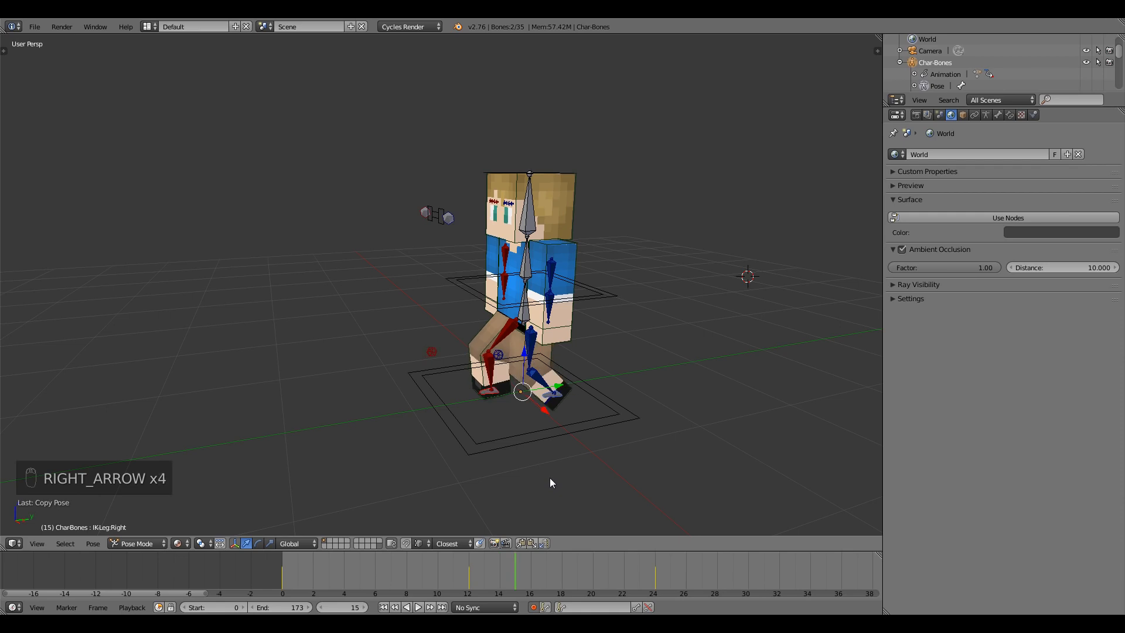
key("Right")
key("Right")
key("Right")
key("Right")
key("Right")
key("Right")
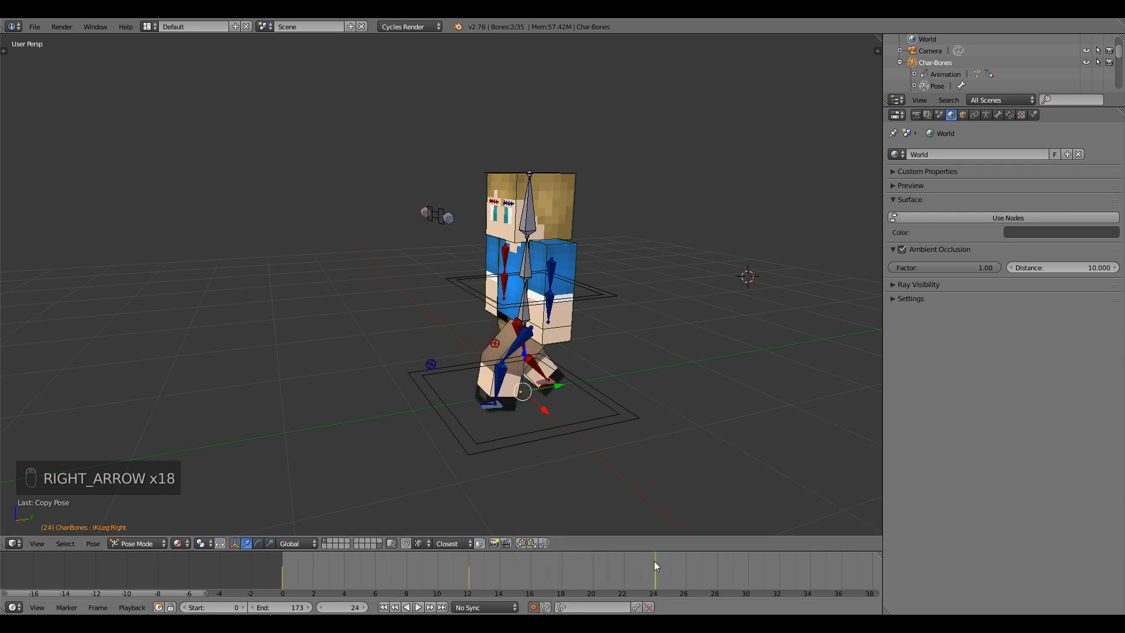
left_click_drag(651, 564, 275, 567)
middle_click_drag(431, 455, 462, 411)
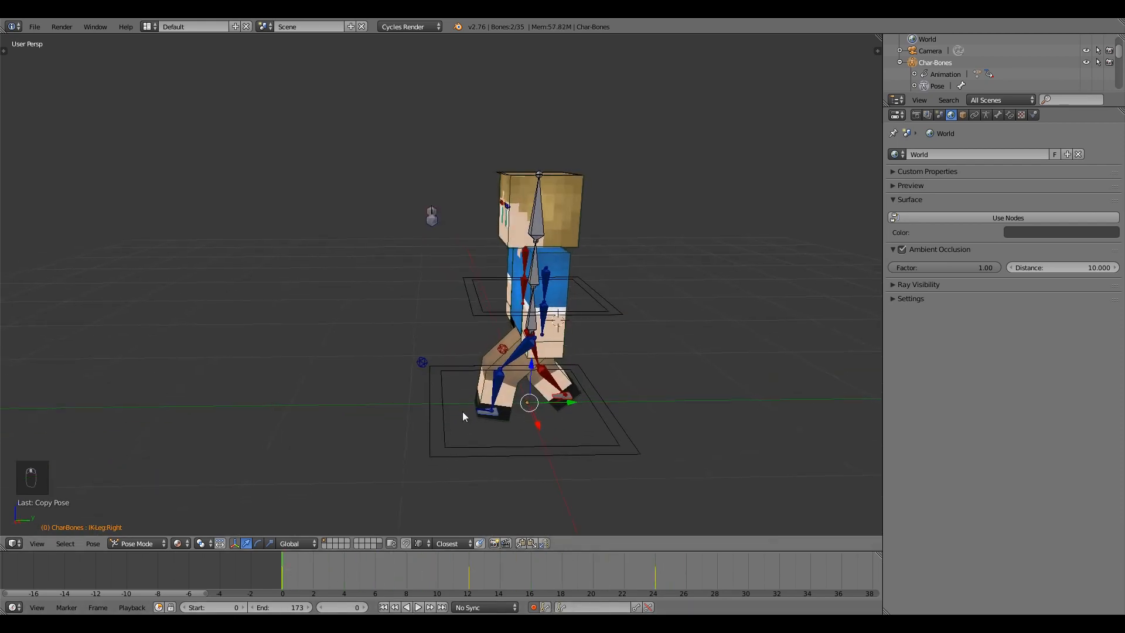
right_click(515, 357)
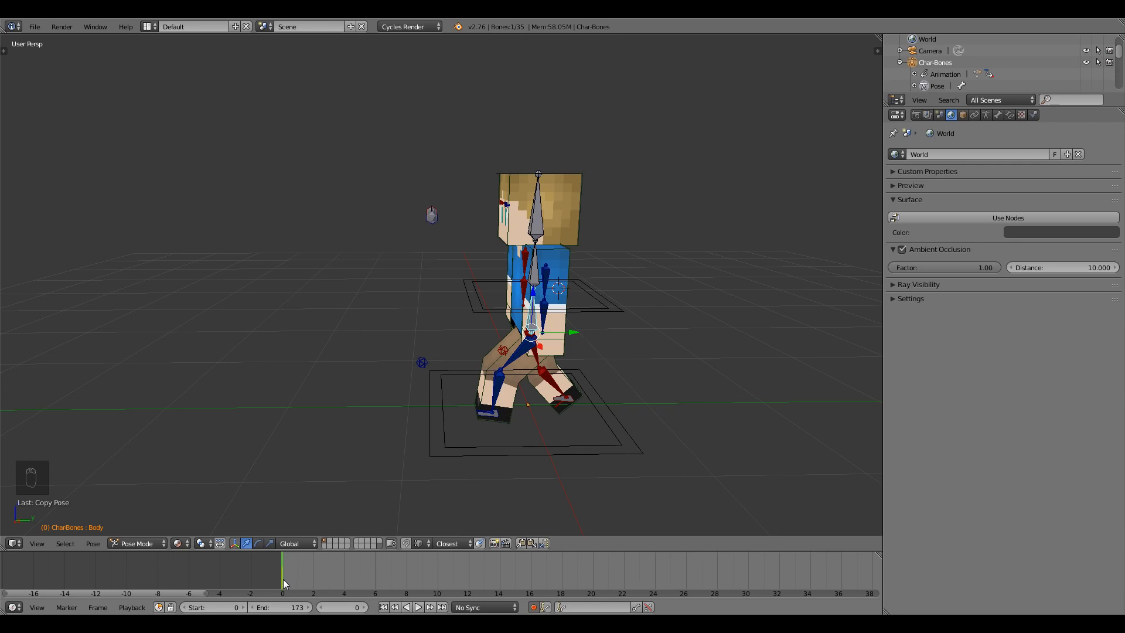
Key the Body bone's location, rotation and scale at frames 12 and 24.
left_click(469, 576)
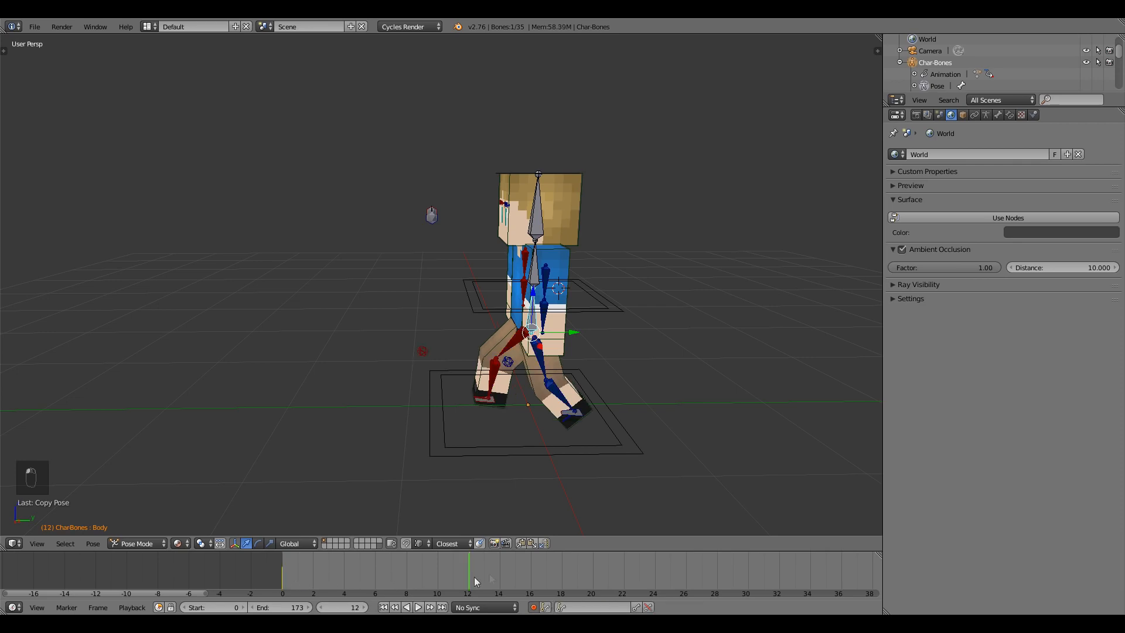
left_click_drag(533, 296, 534, 288)
key("ctrl+z")
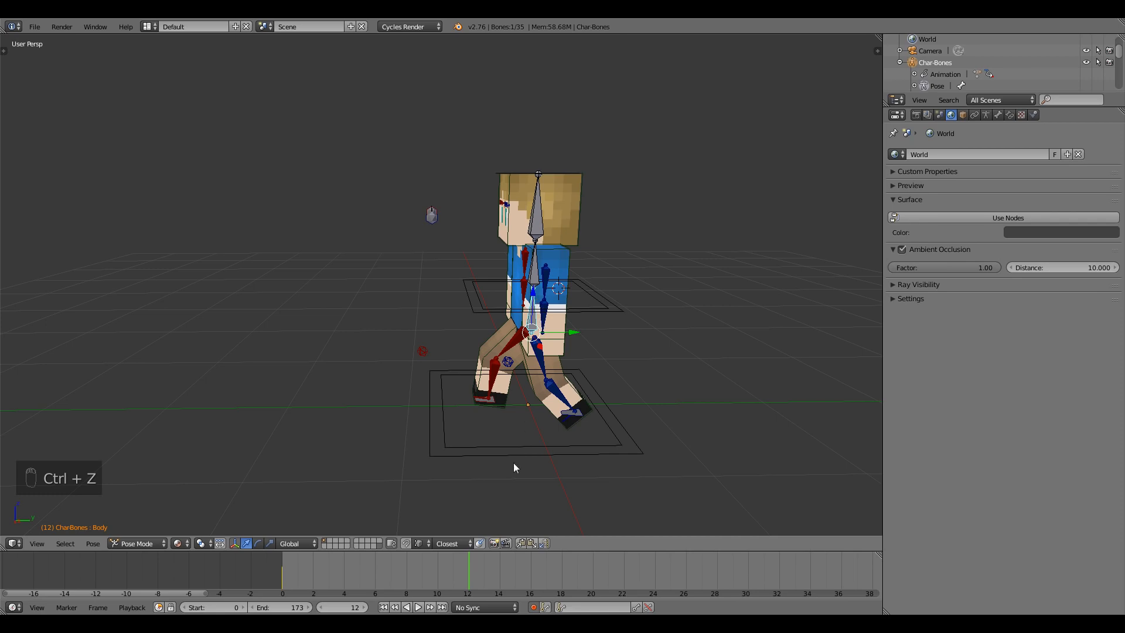
key("i")
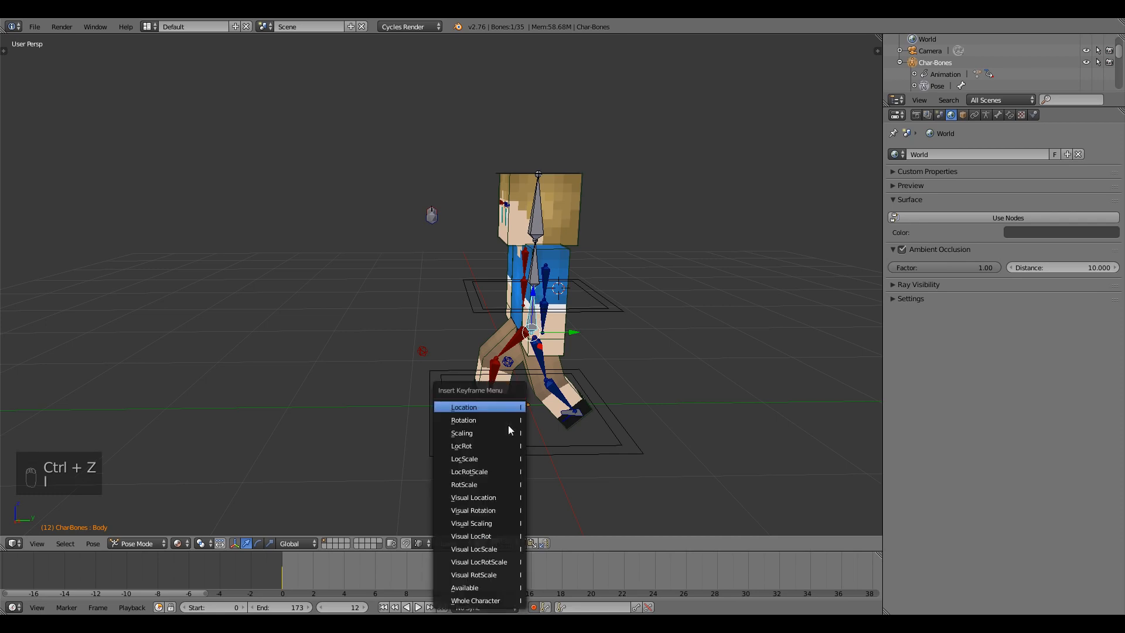
left_click(485, 469)
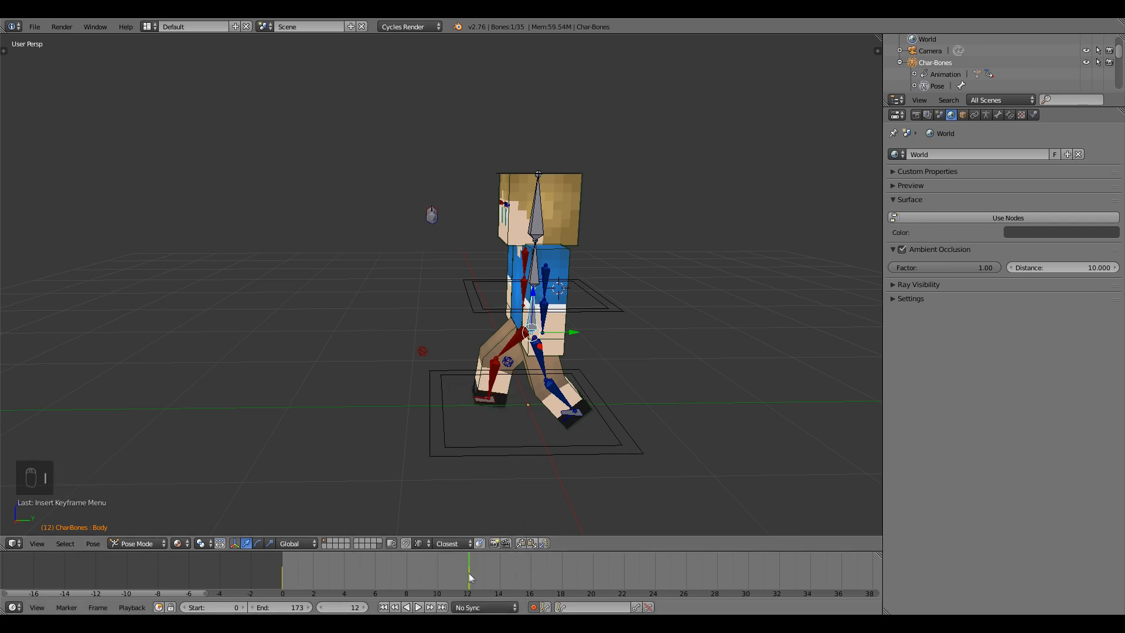
key("alt+a")
key("alt+a")
key("i")
left_click(574, 300)
Make LocRot the active keying set and move to frame 6.
left_click(579, 607)
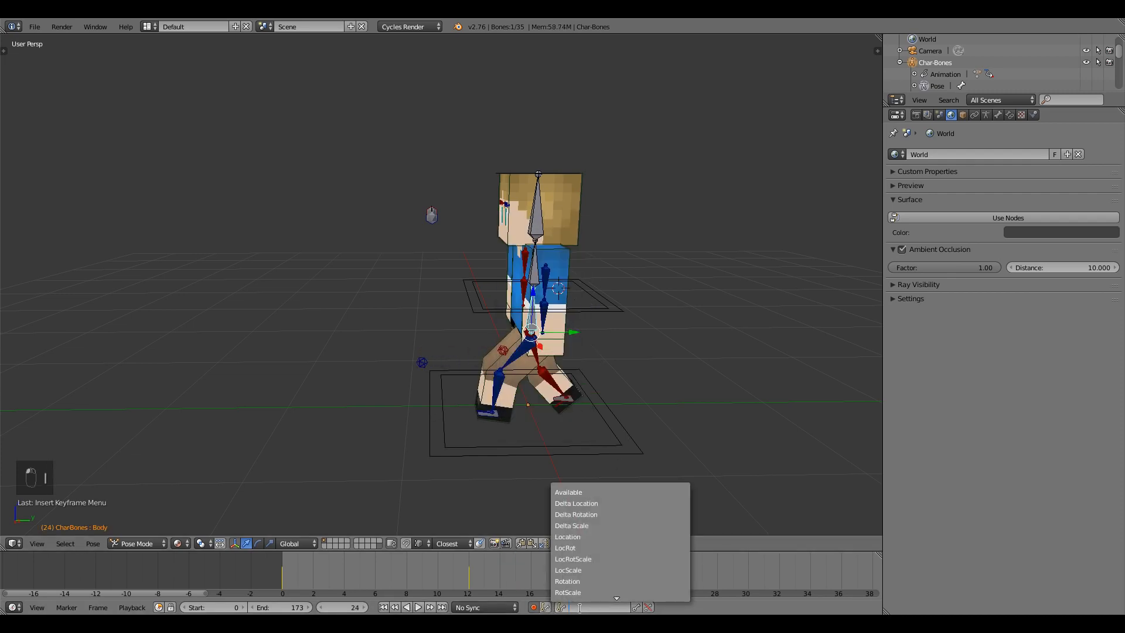
key("Return")
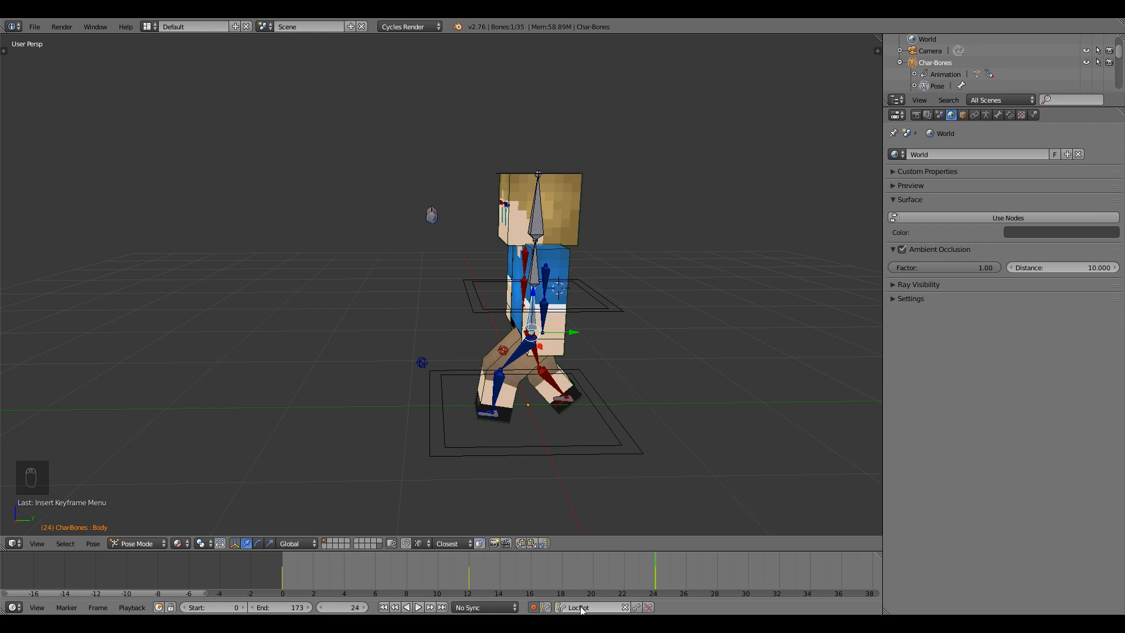
left_click_drag(632, 578, 378, 572)
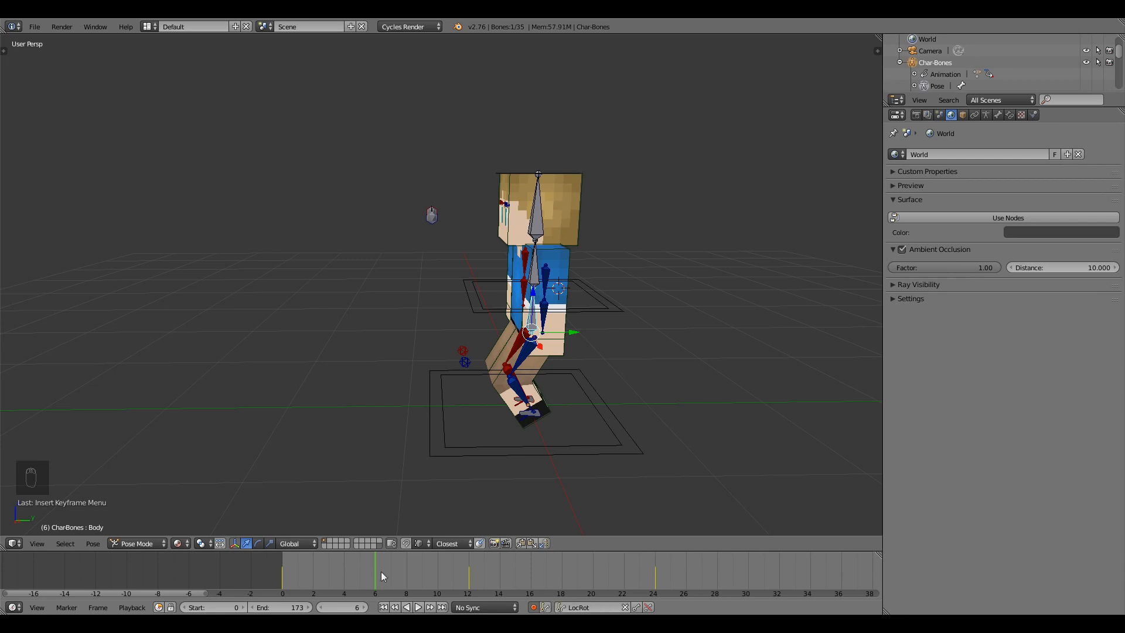
middle_click_drag(490, 388, 542, 279)
Raise the Body bone vertically at frame 6 for the passing pose.
key("g")
key("z")
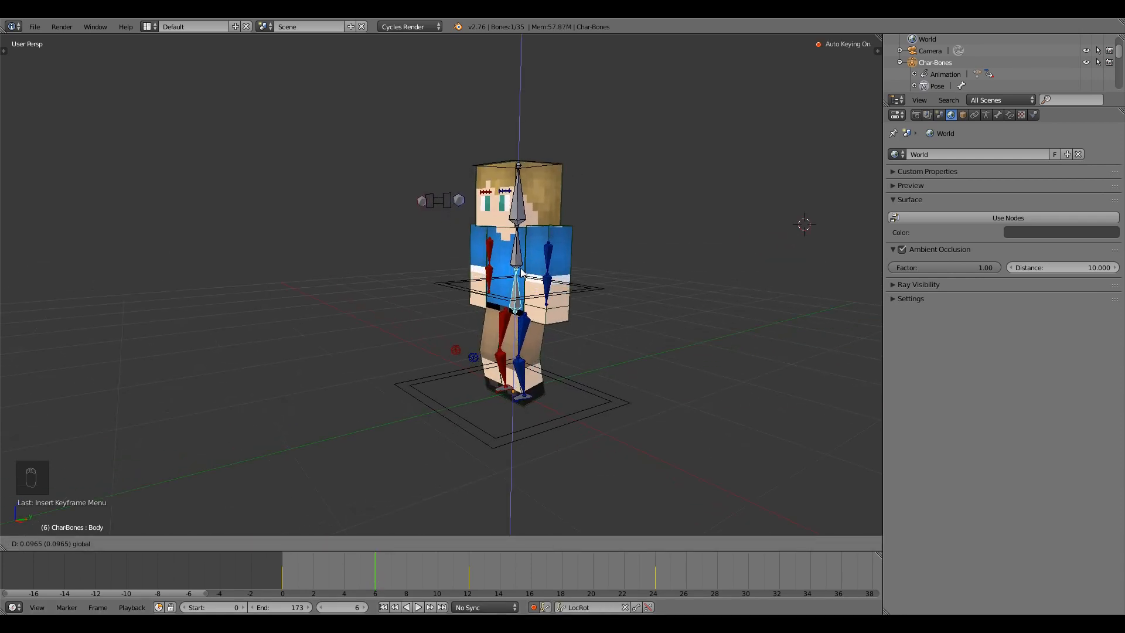
left_click(523, 272)
middle_click_drag(522, 273, 544, 325)
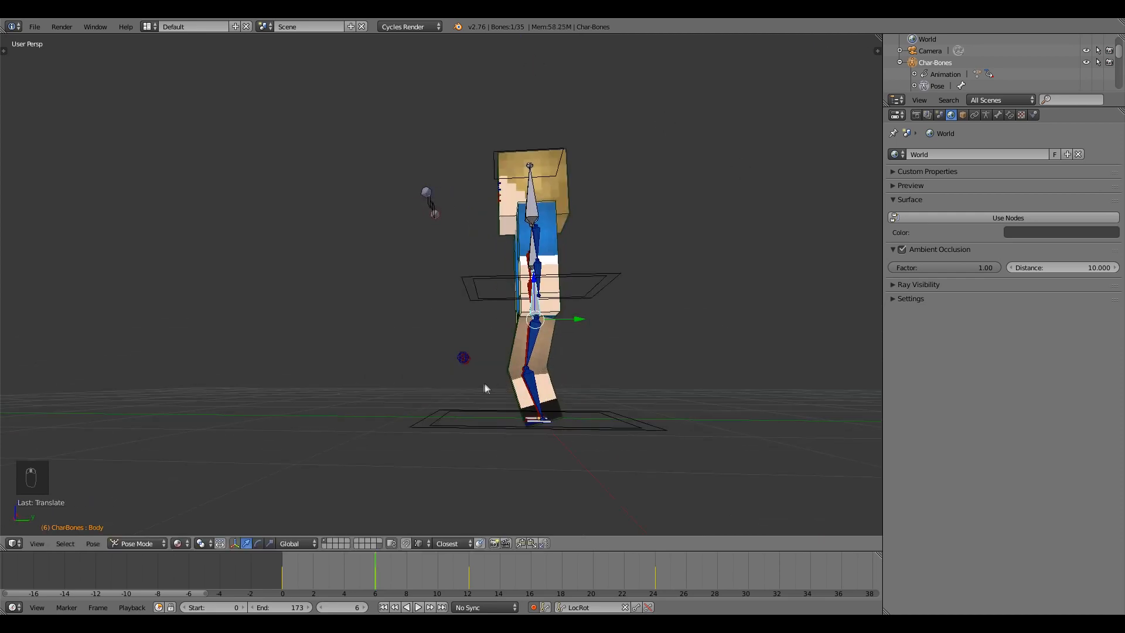
middle_click_drag(484, 385, 542, 321)
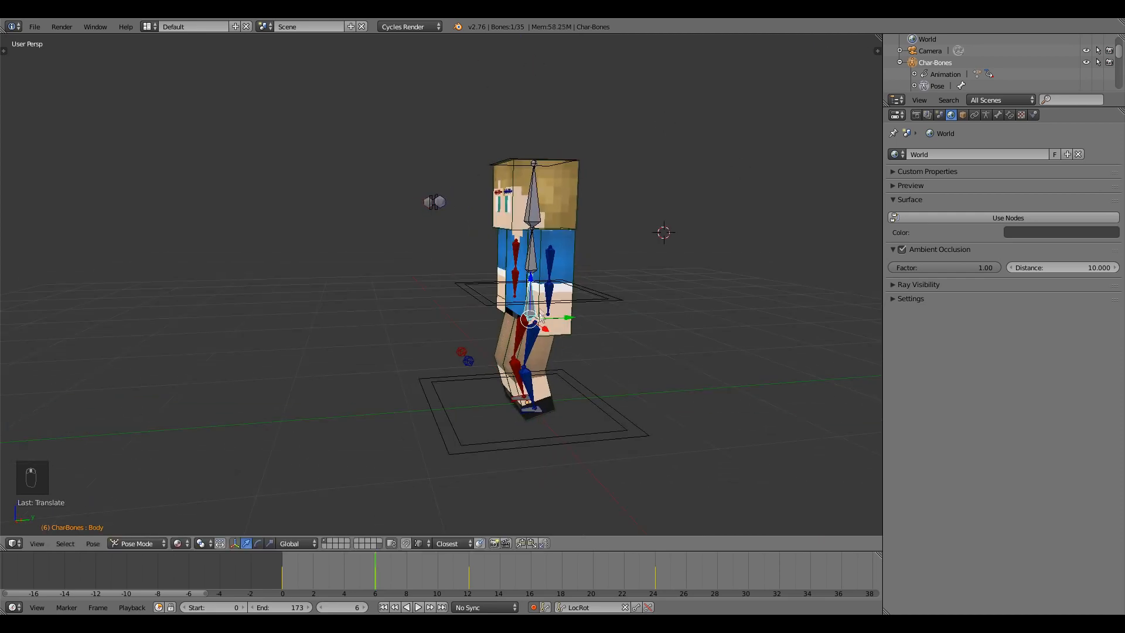
mouse_move(372, 577)
left_mouse_down()
mouse_move(305, 577)
mouse_move(397, 580)
mouse_move(376, 580)
left_mouse_up()
Fine-tune the body height and paste the raised pose at frame 18.
key("g")
key("z")
left_click(533, 282)
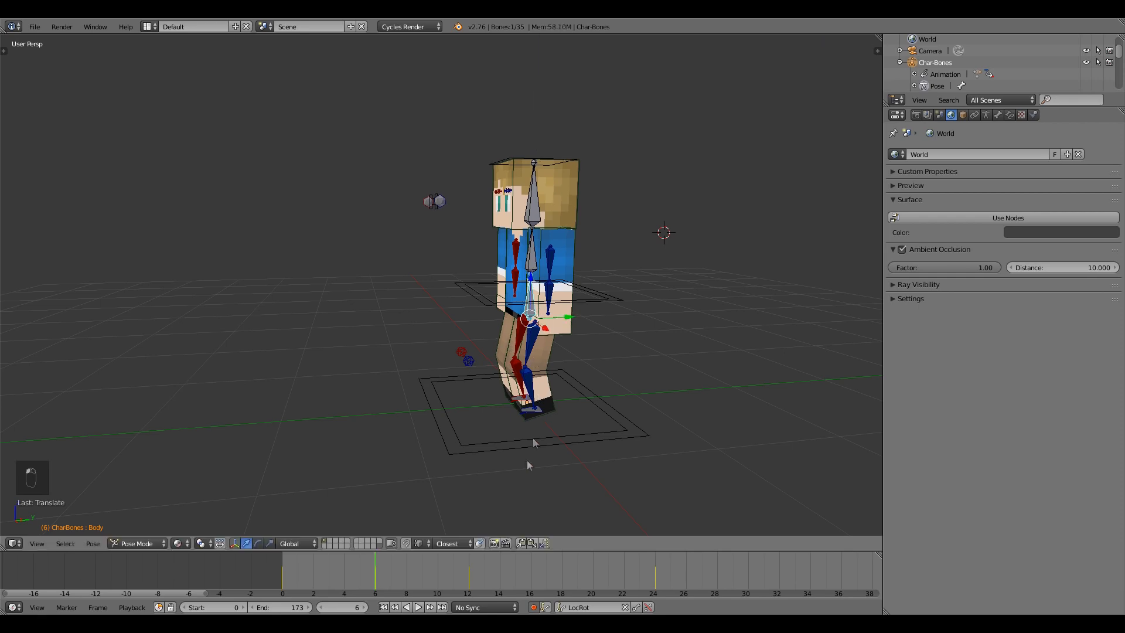
left_click_drag(394, 567, 582, 578)
left_click(533, 544)
Set the animation end frame to 23.
key("alt+a")
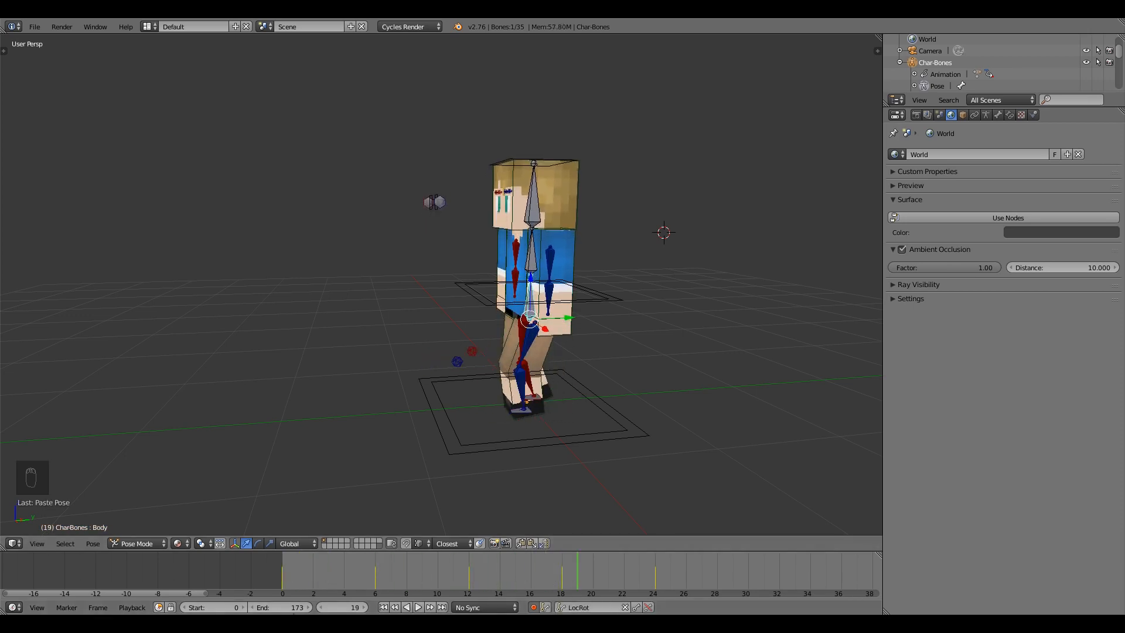
left_click(292, 607)
type("23")
key("Return")
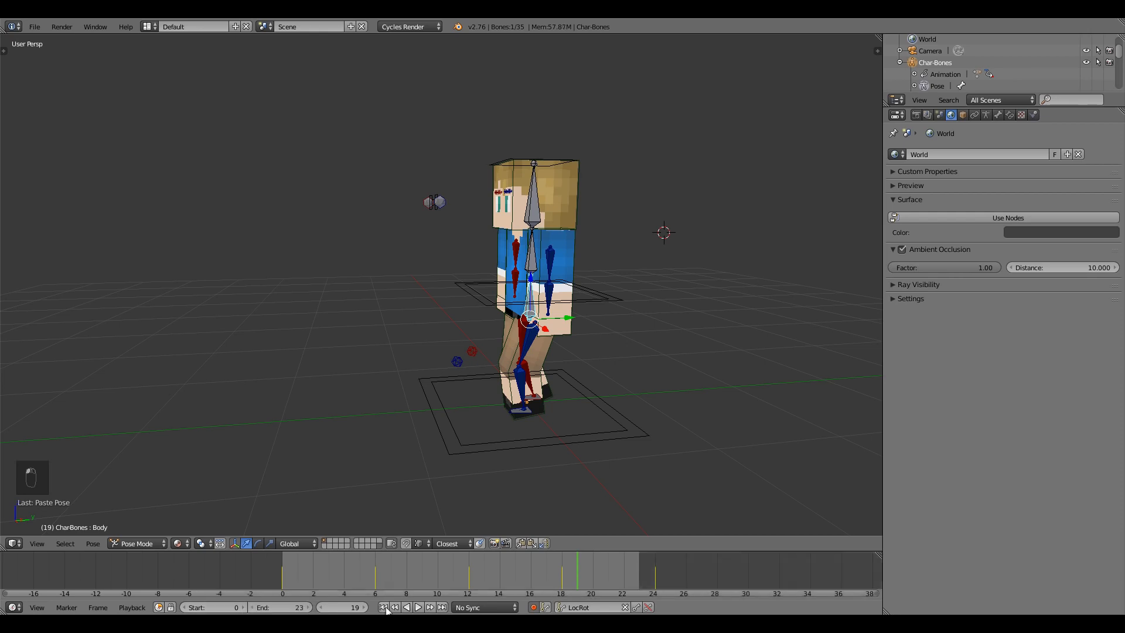
Play back the walk cycle and return to the frame-6 passing pose.
key("alt+a")
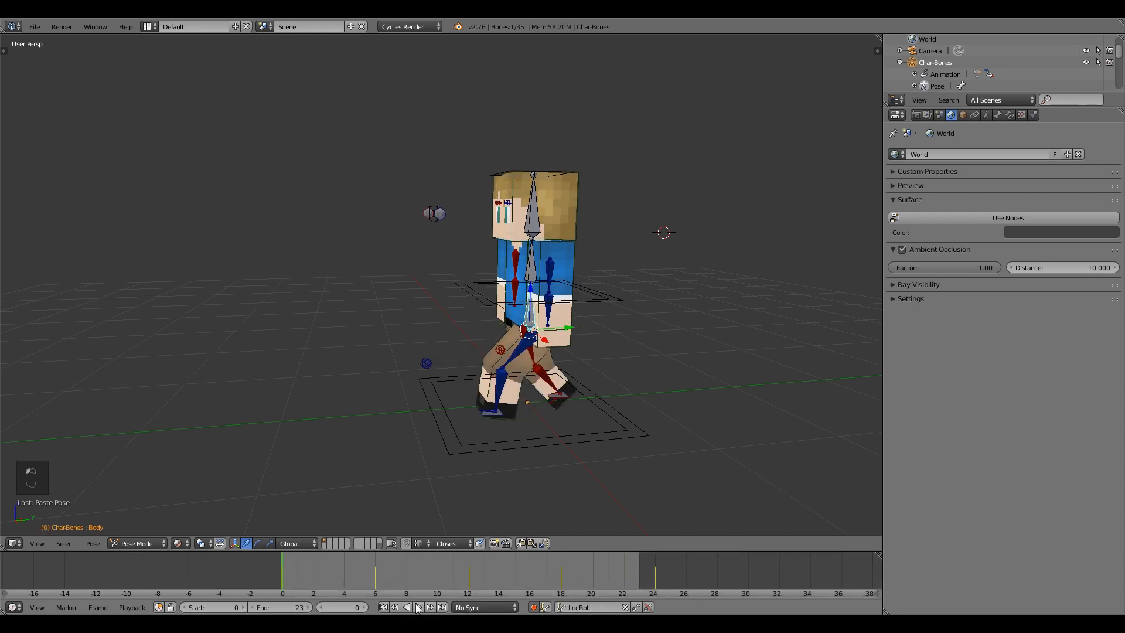
left_click(417, 607)
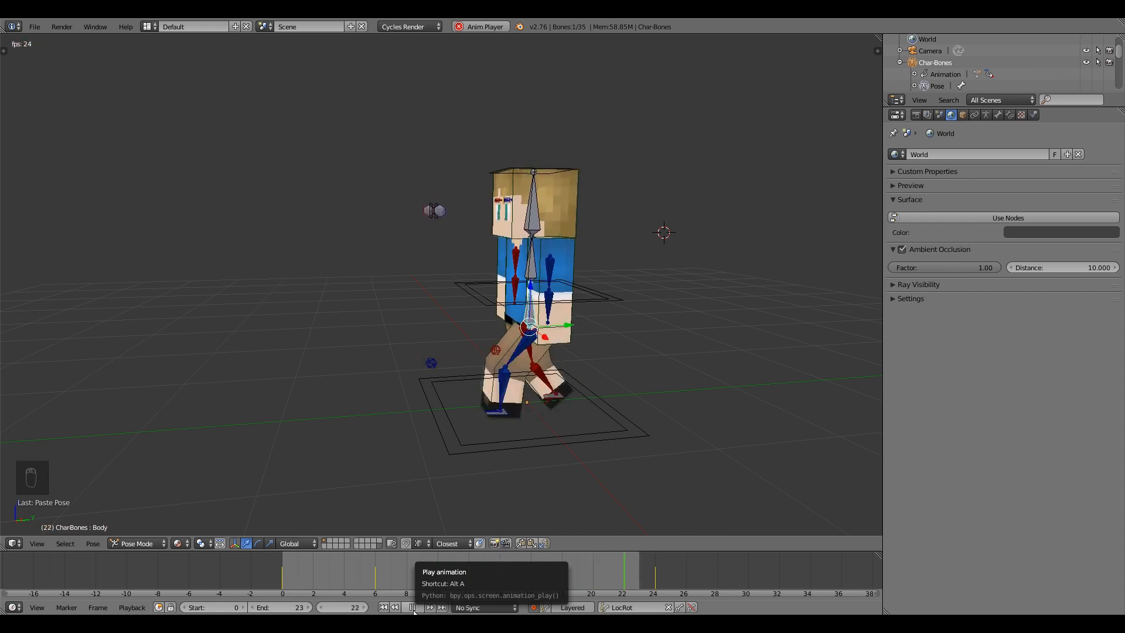
left_click(413, 608)
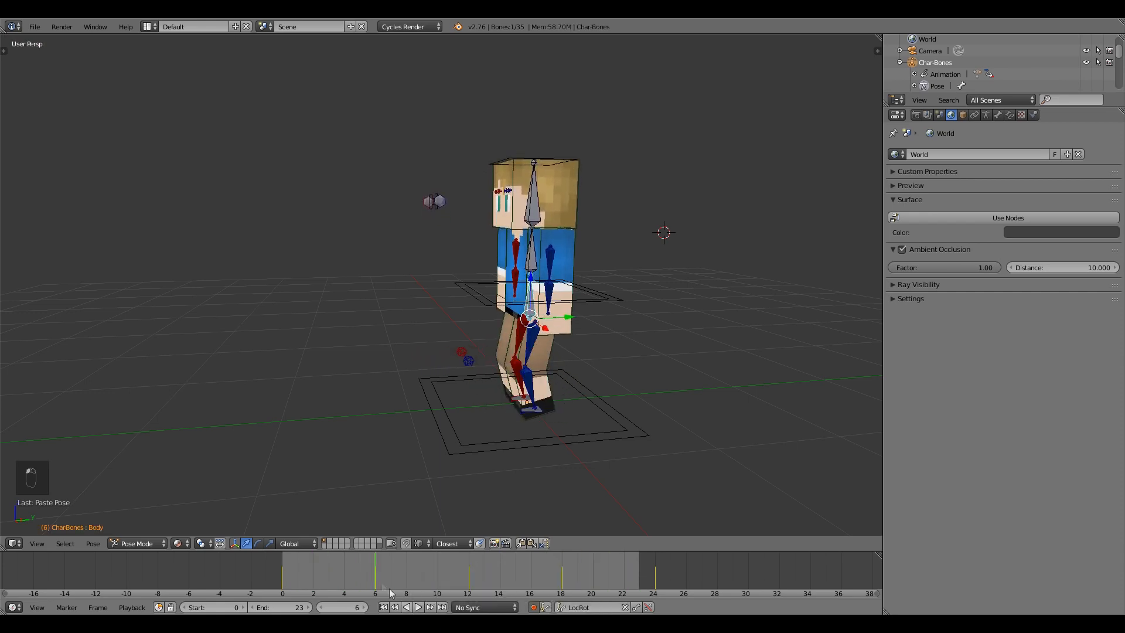
left_click(296, 571)
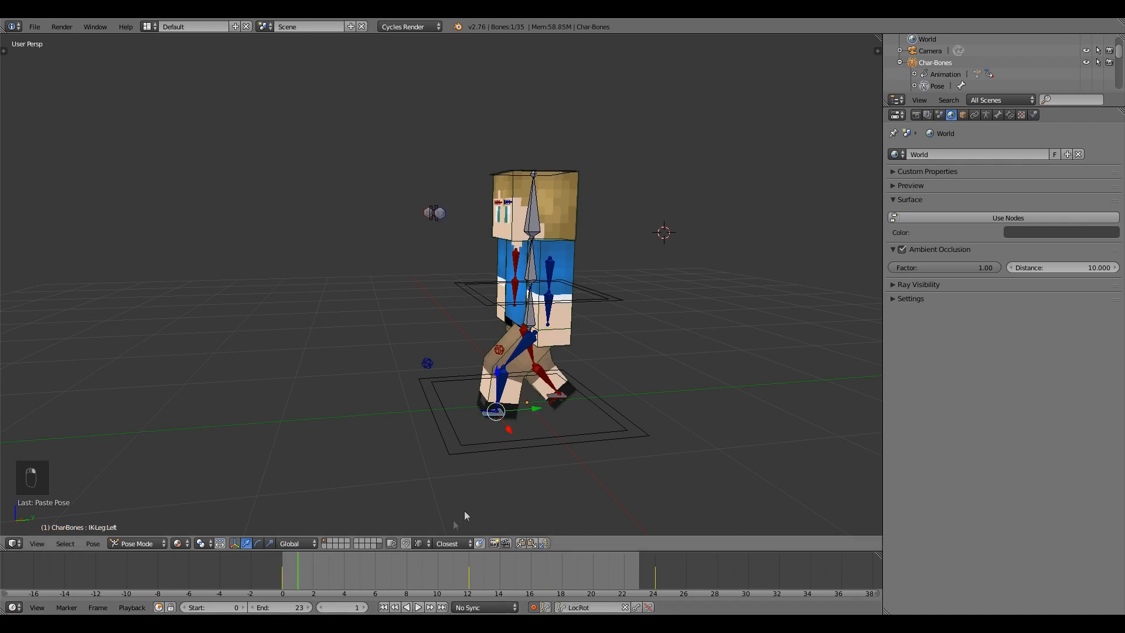
left_click(280, 567)
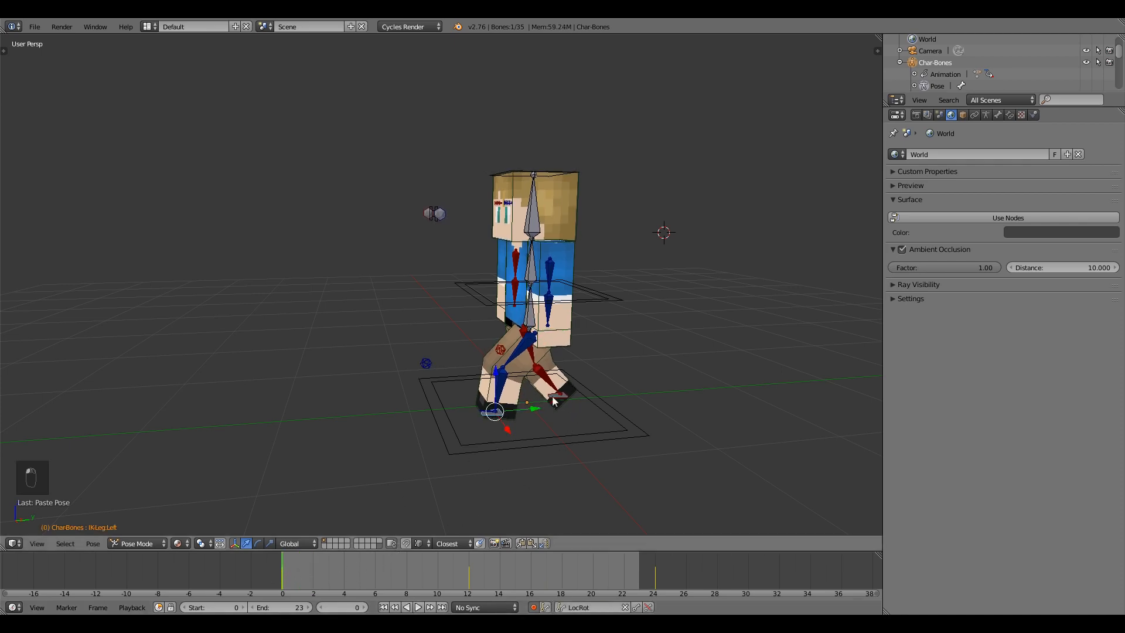
left_click(374, 573)
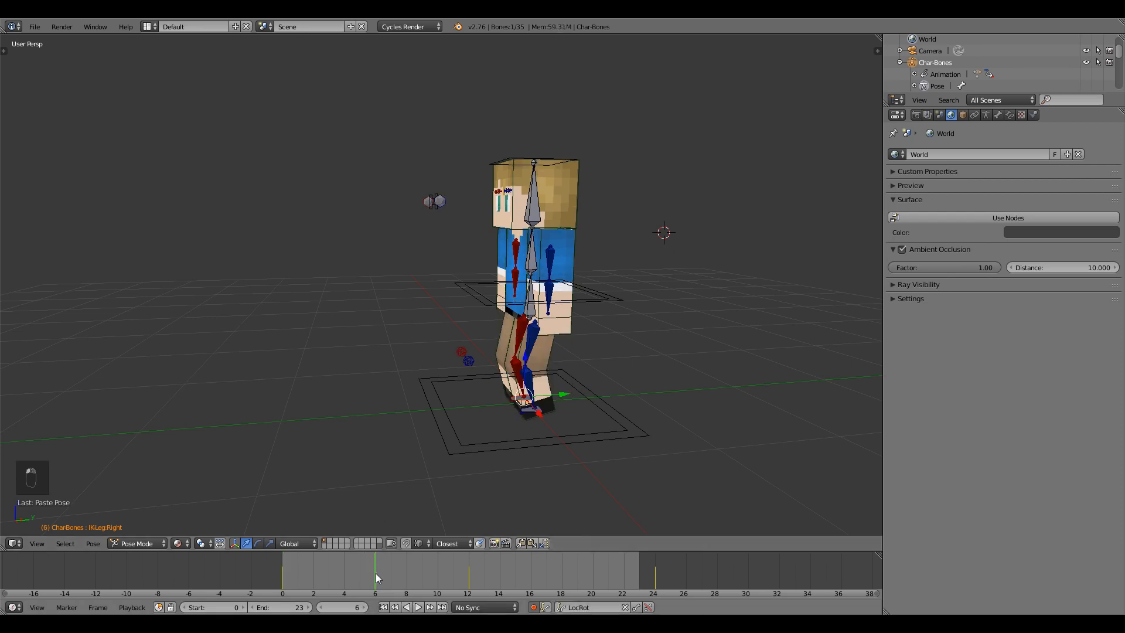
key("alt+a")
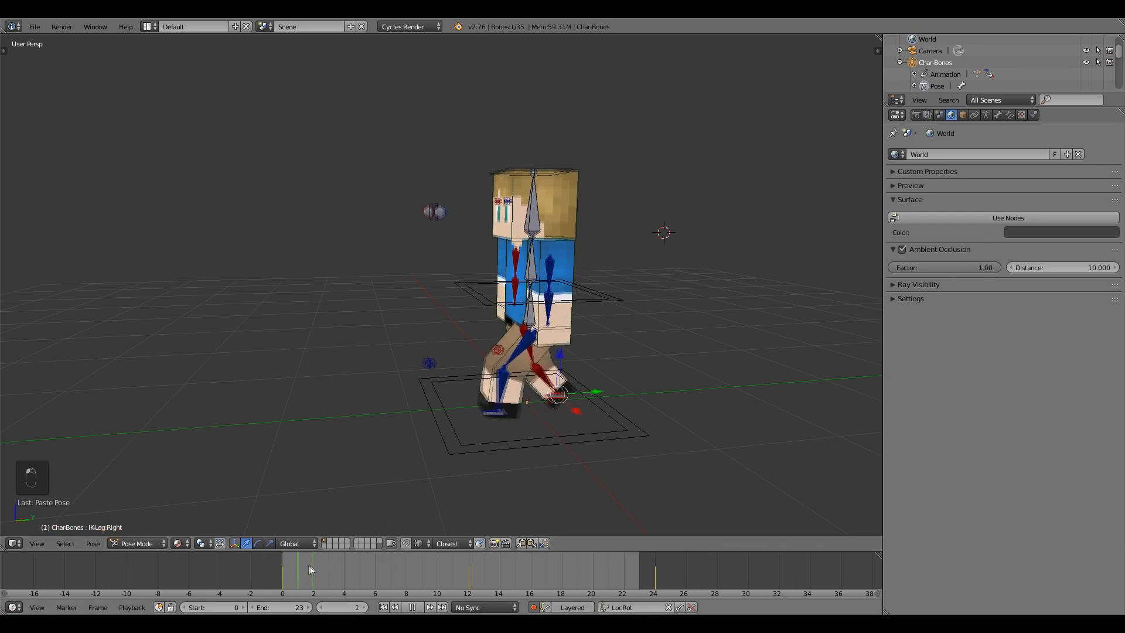
key("Escape")
middle_click_drag(374, 446, 482, 407)
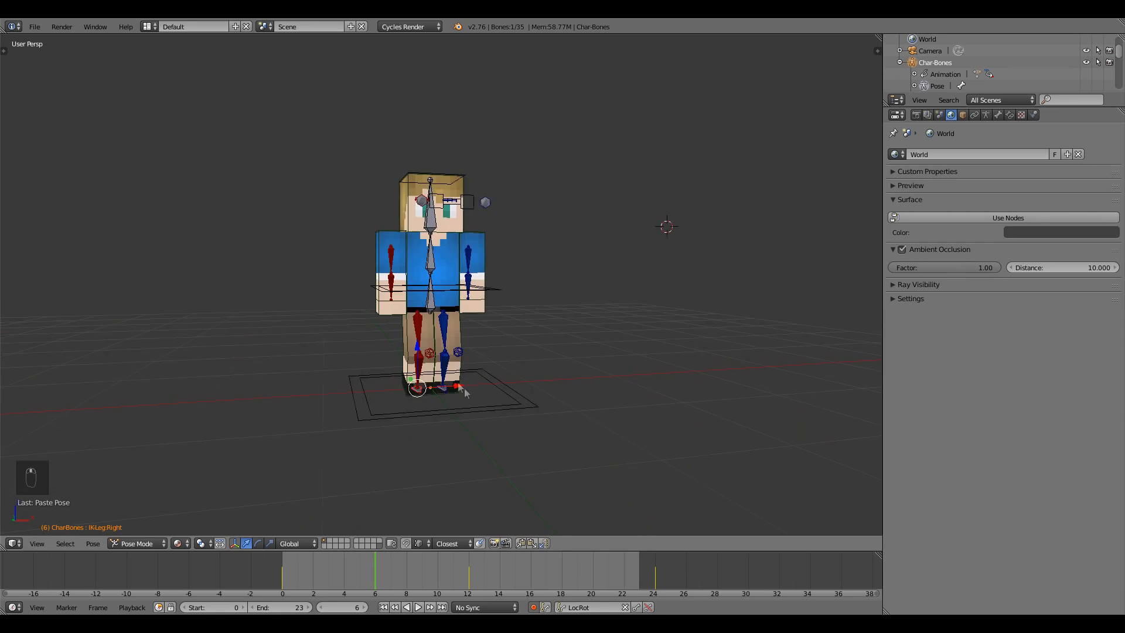
Lift the foot controls slightly upward along Z at frame 6.
key("g")
key("z")
left_click(421, 341)
middle_click_drag(421, 349, 331, 534)
key("alt+a")
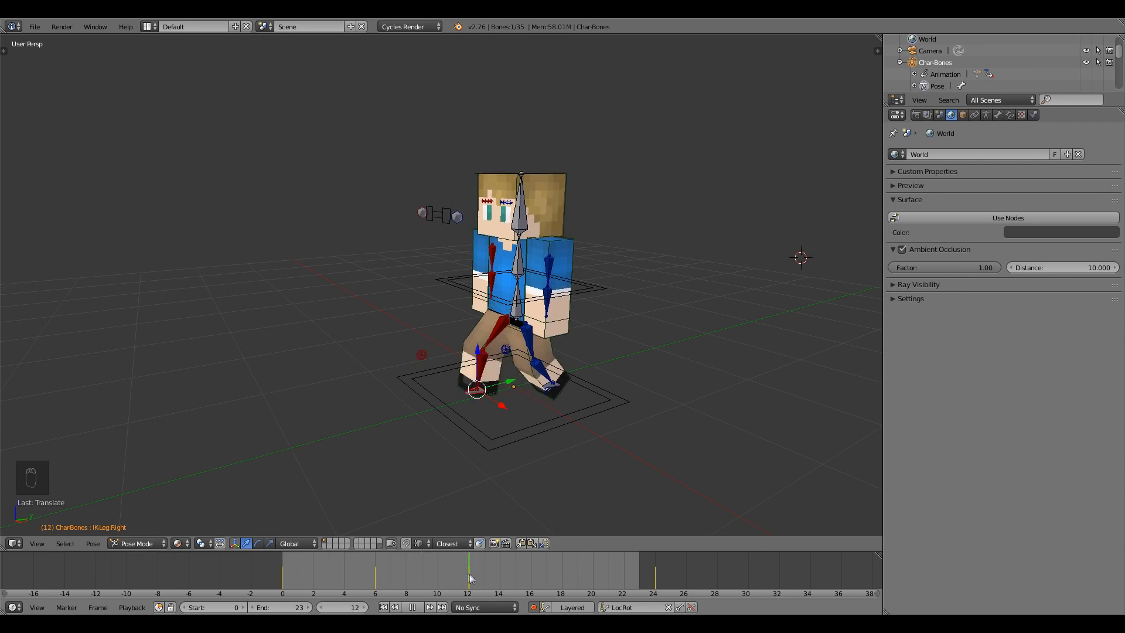
key("alt+a")
left_click(372, 575)
left_click_drag(511, 335, 512, 331)
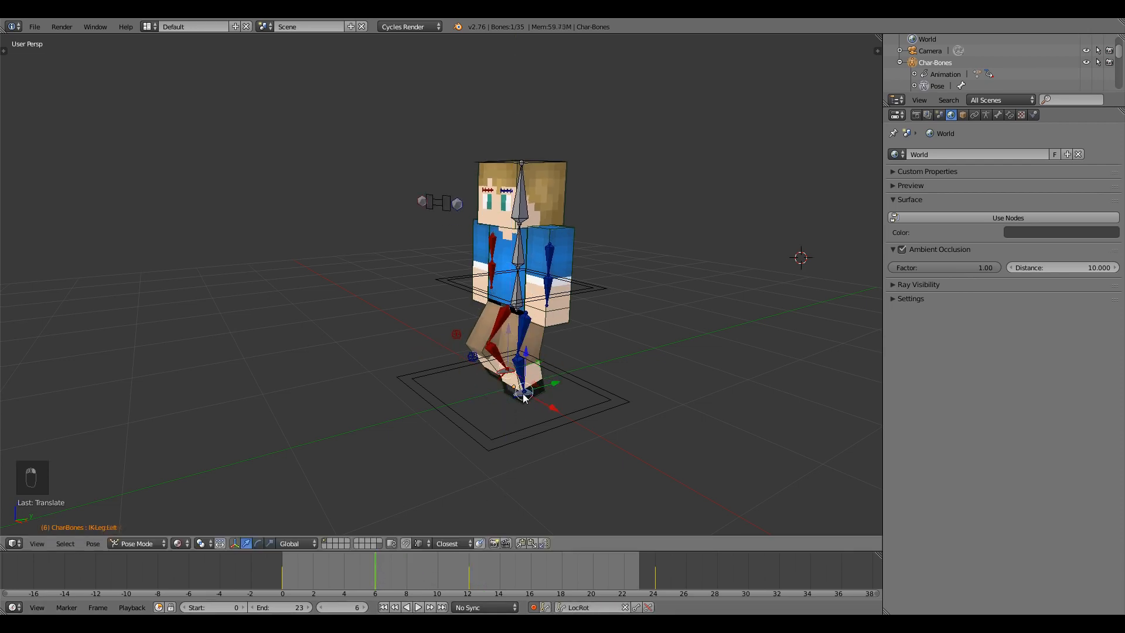
Lift the left foot control along Z at frame 18 and review the cycle.
left_click_drag(387, 575, 562, 575)
key("g")
key("z")
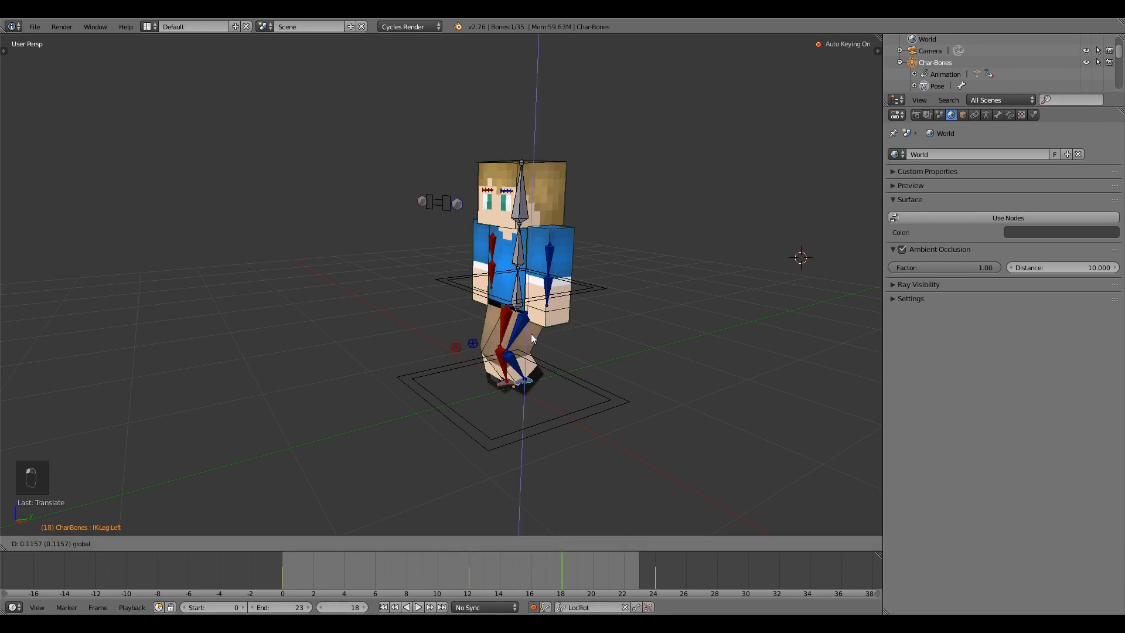
left_click(530, 334)
key("alt+a")
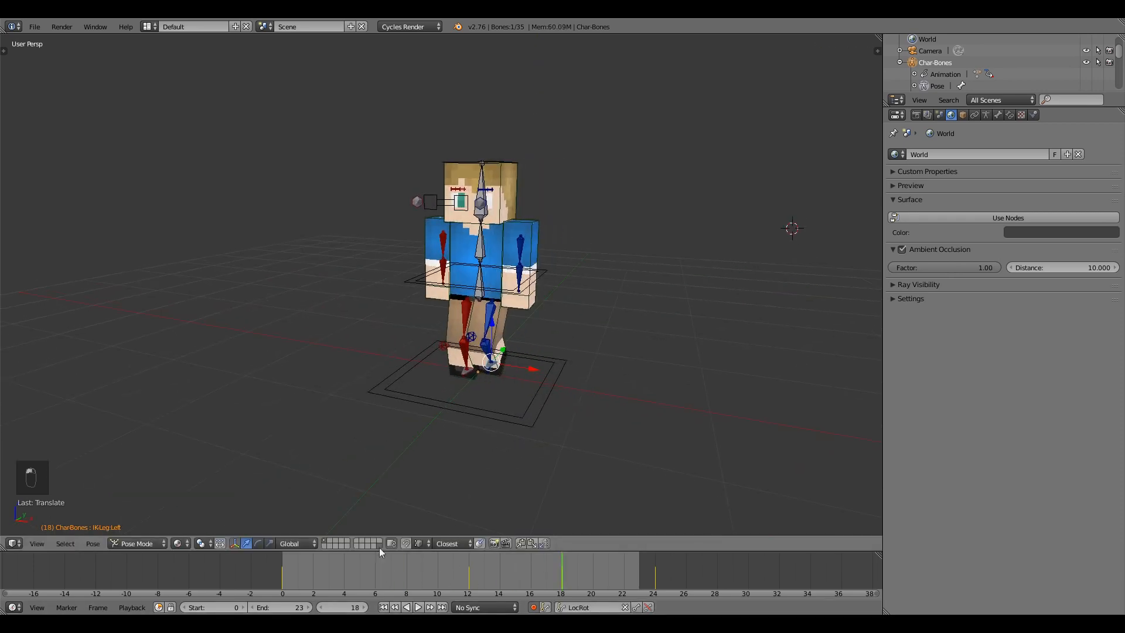
left_click(419, 607)
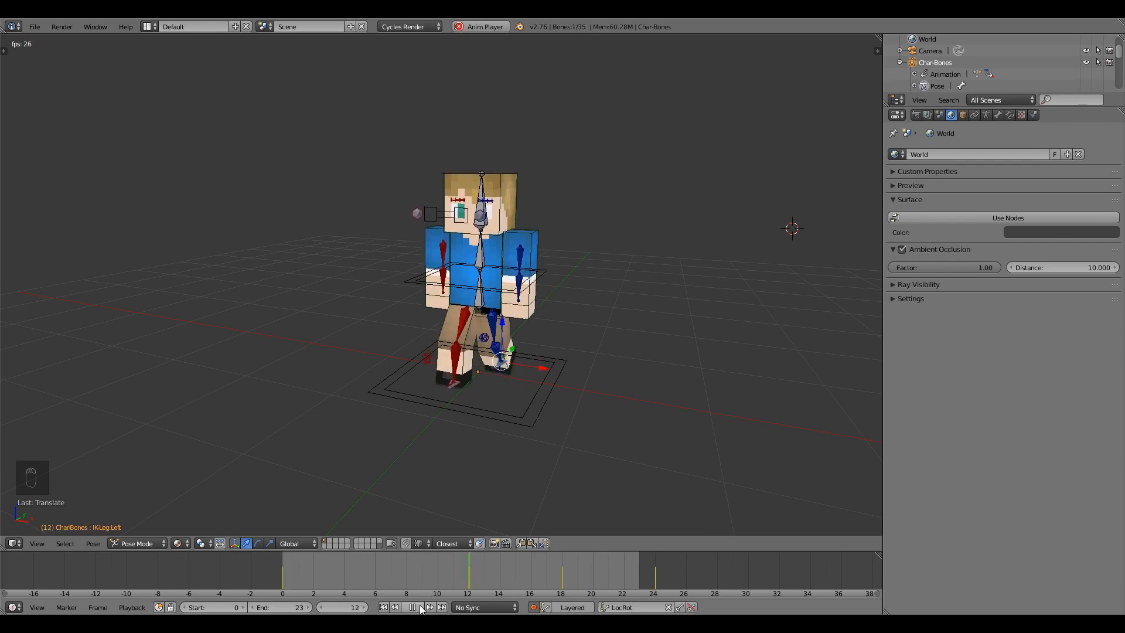
key("alt+a")
left_click_drag(494, 320, 494, 322)
middle_click_drag(532, 329, 419, 312)
left_click_drag(548, 574, 283, 558)
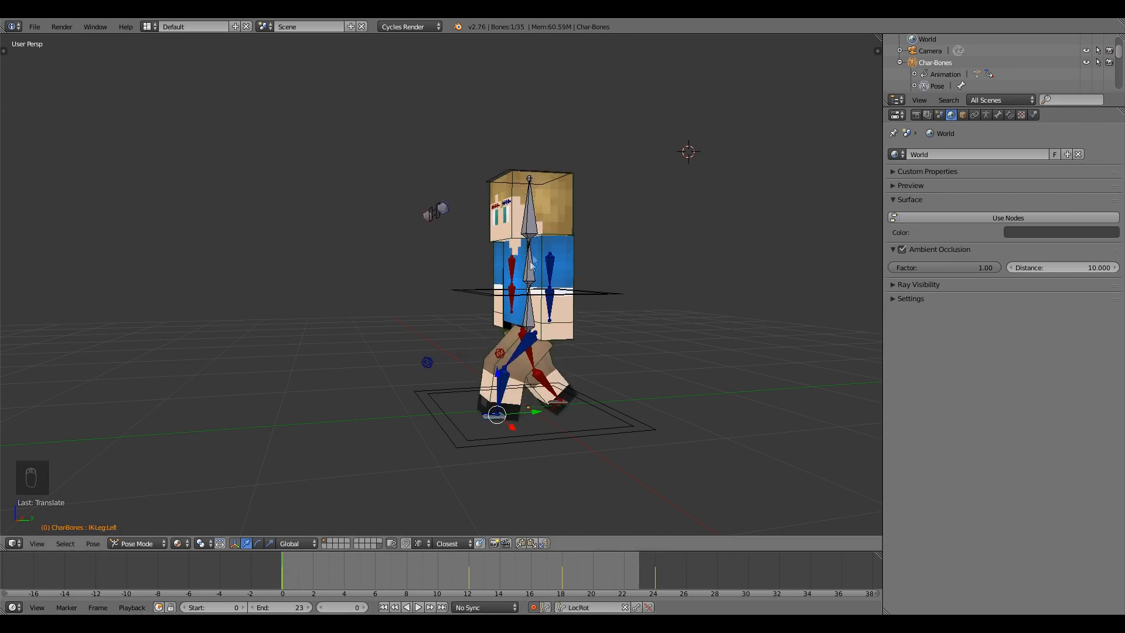
With auto-keying on, rotate the left and right forearm bones at frame 0.
right_click(554, 310)
middle_click_drag(553, 310, 487, 353)
left_click(534, 607)
middle_click_drag(423, 382, 577, 170)
key("r")
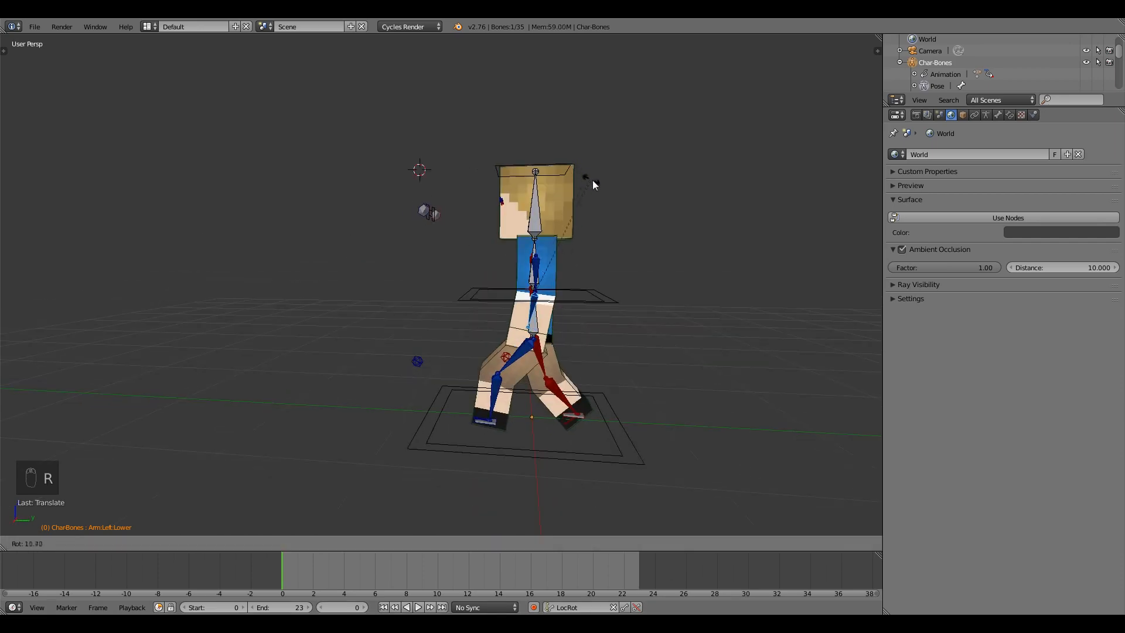
left_click(592, 184)
middle_click_drag(351, 271, 418, 342)
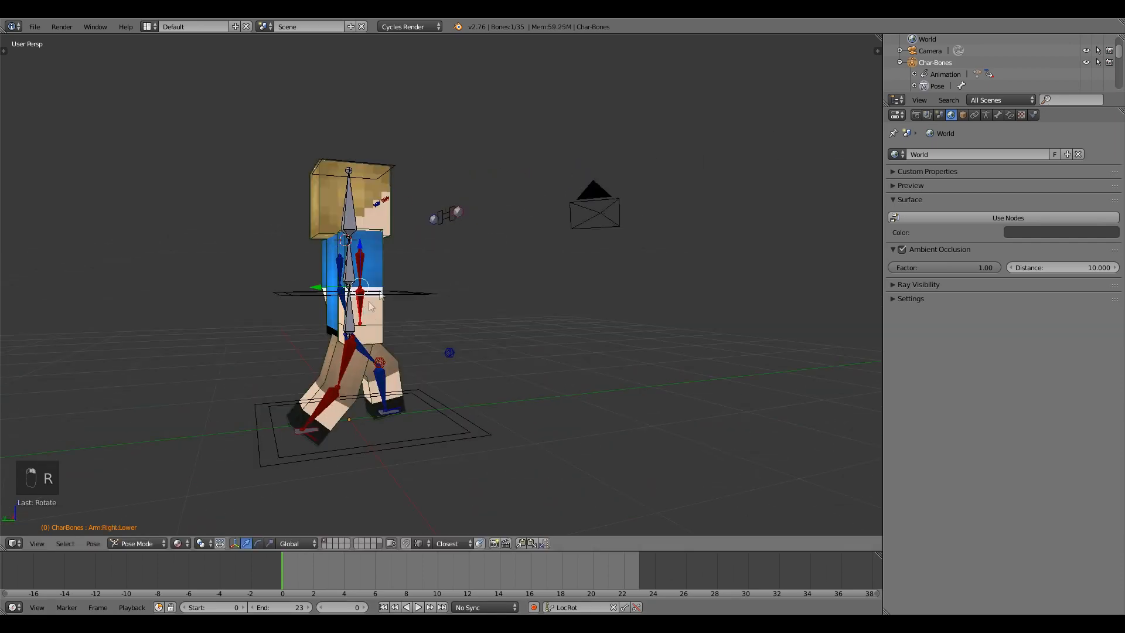
key("r")
left_click(430, 184)
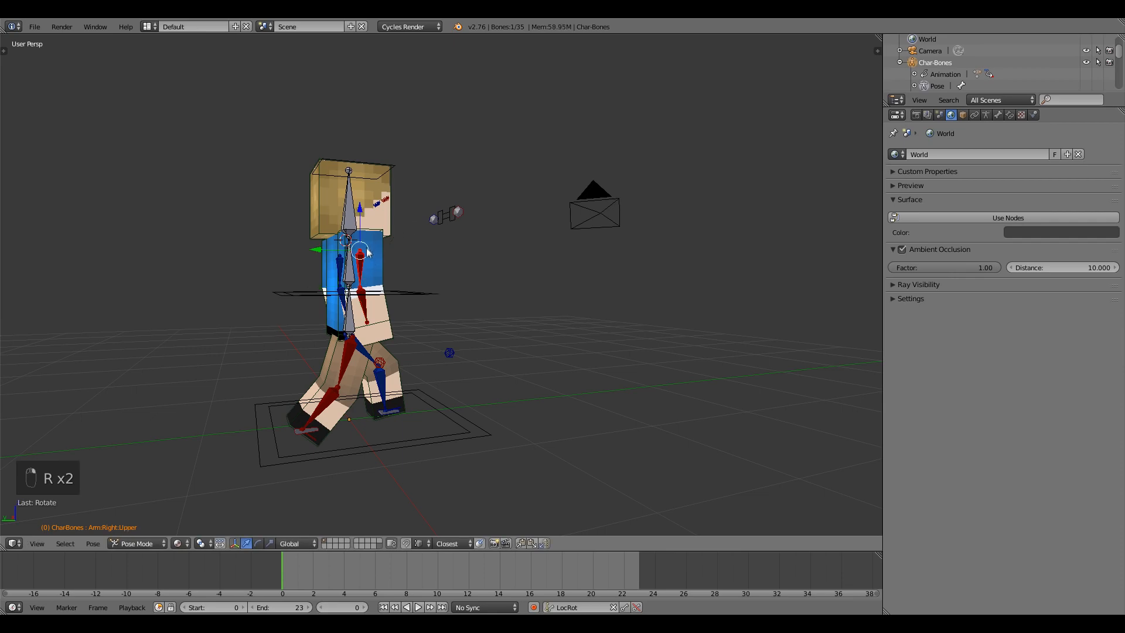
left_click(534, 607)
Swing both upper arms opposite the legs at frame 0, copy the pose and go to frame 12.
middle_click_drag(560, 244, 560, 291)
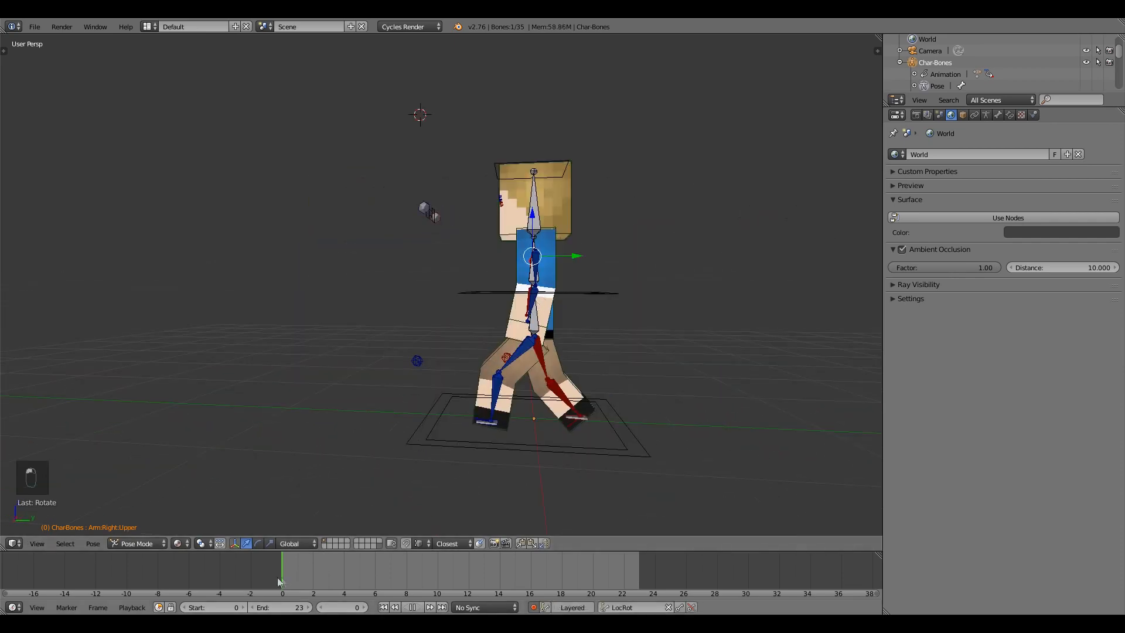
middle_click_drag(544, 279, 599, 170)
key("r")
key("x")
key("x")
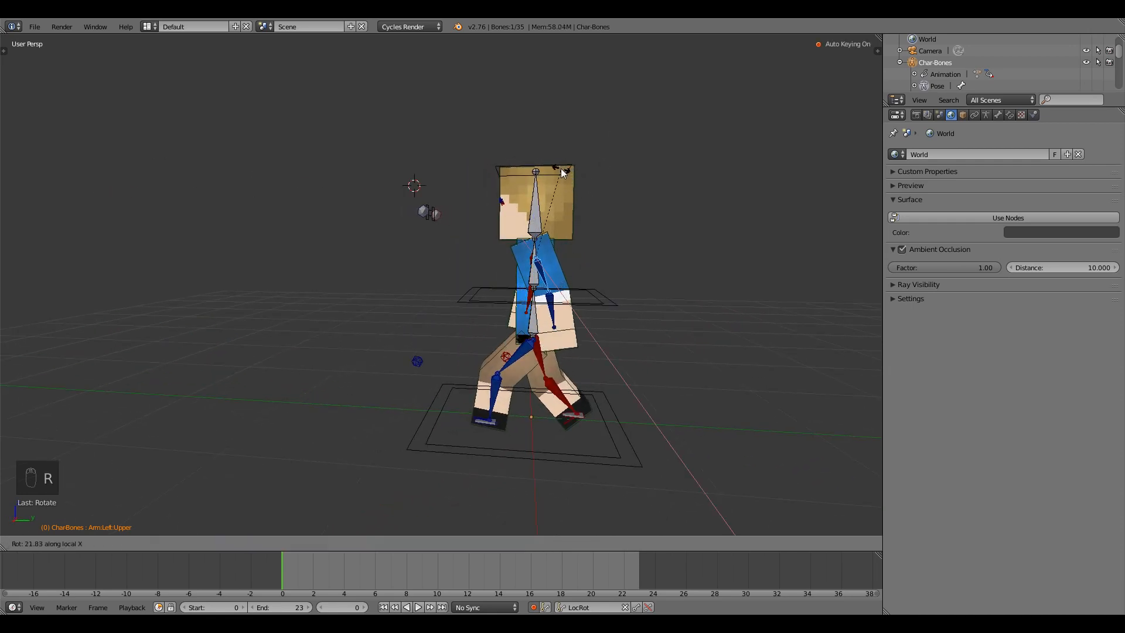
left_click(561, 173)
middle_click_drag(496, 237, 293, 274)
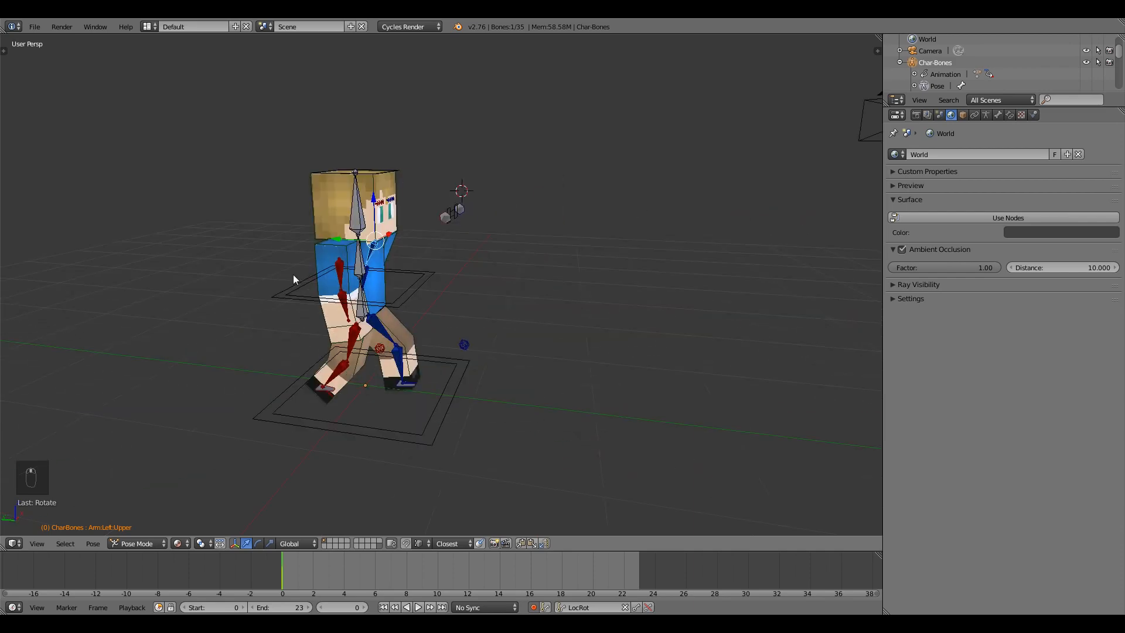
key("r")
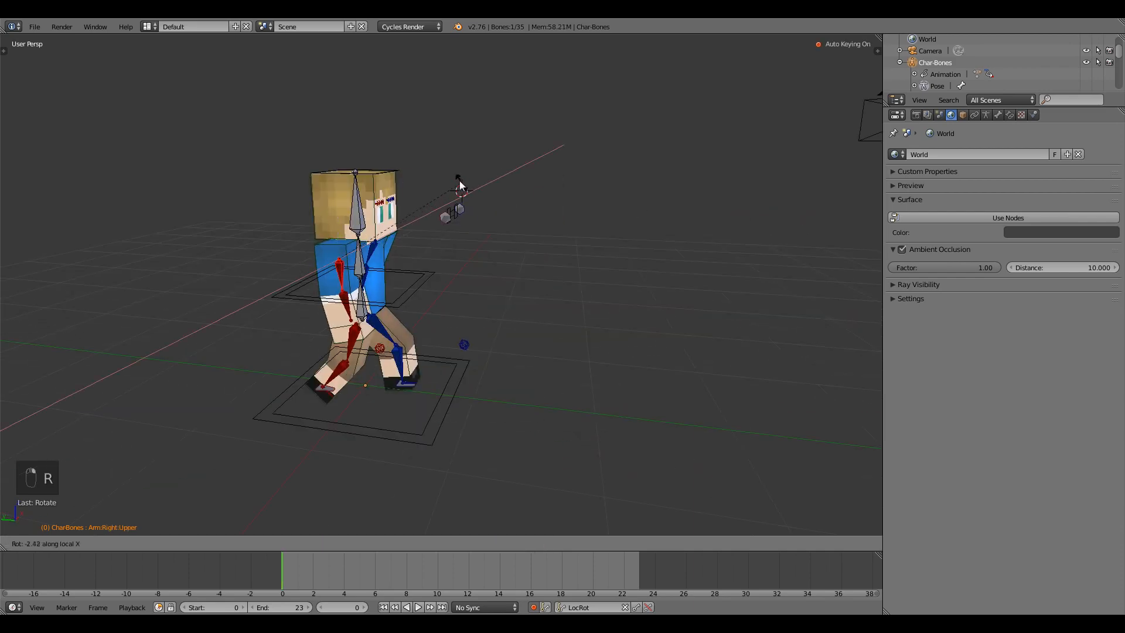
left_click(428, 158)
middle_click_drag(483, 213, 396, 330)
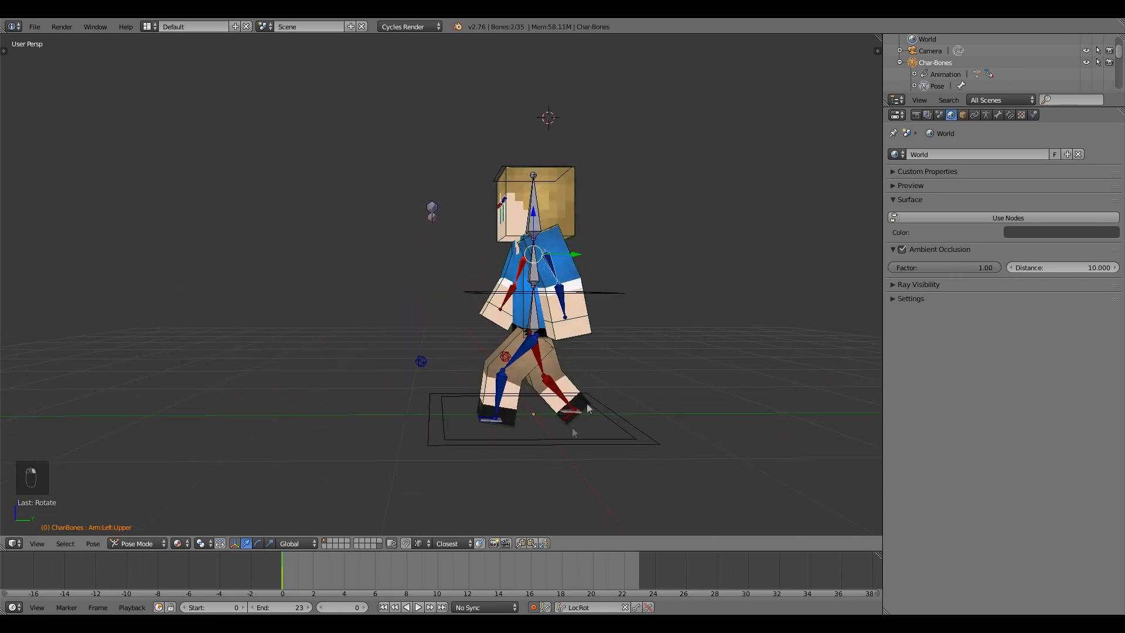
left_click(522, 543)
left_click(468, 571)
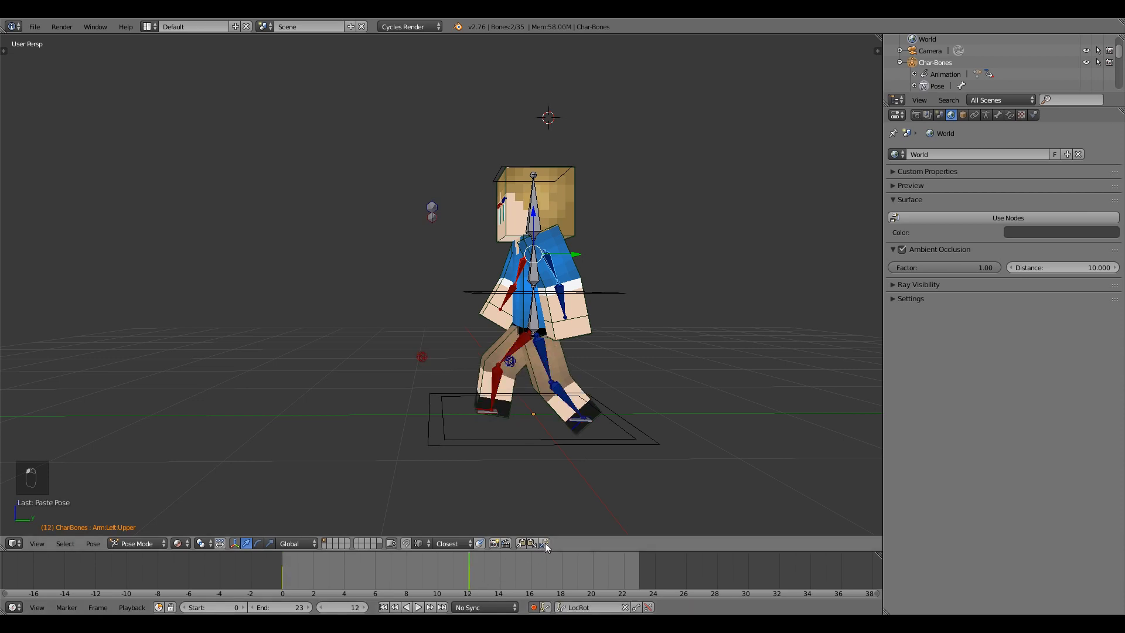
At frame 12, re-rotate the right and left upper arms to swing opposite the legs.
key("shift+Left")
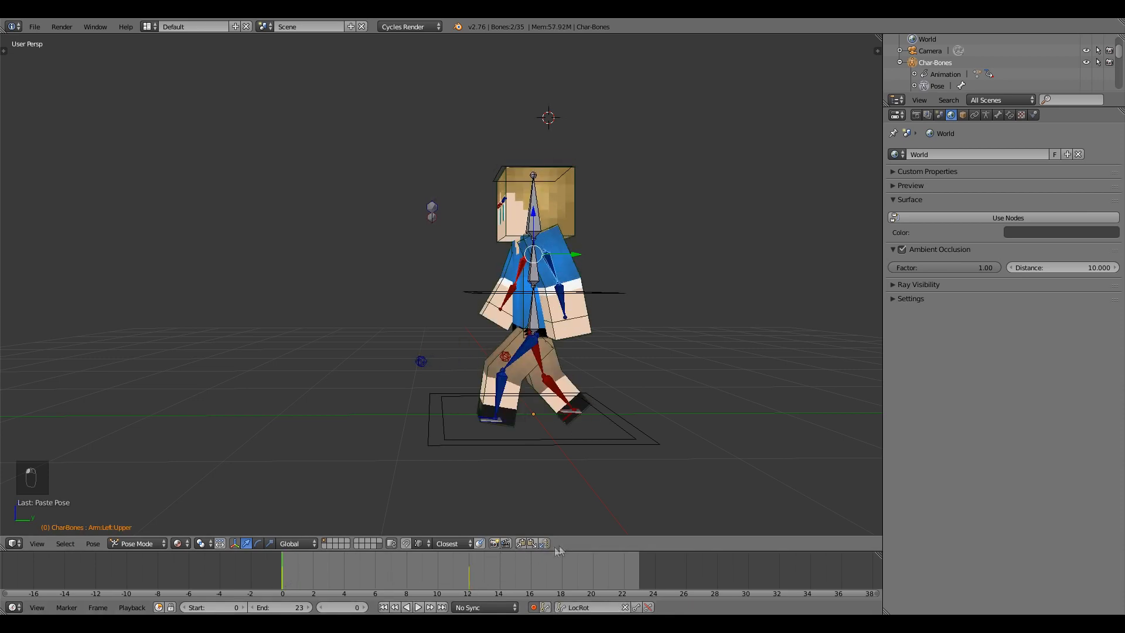
left_click(469, 571)
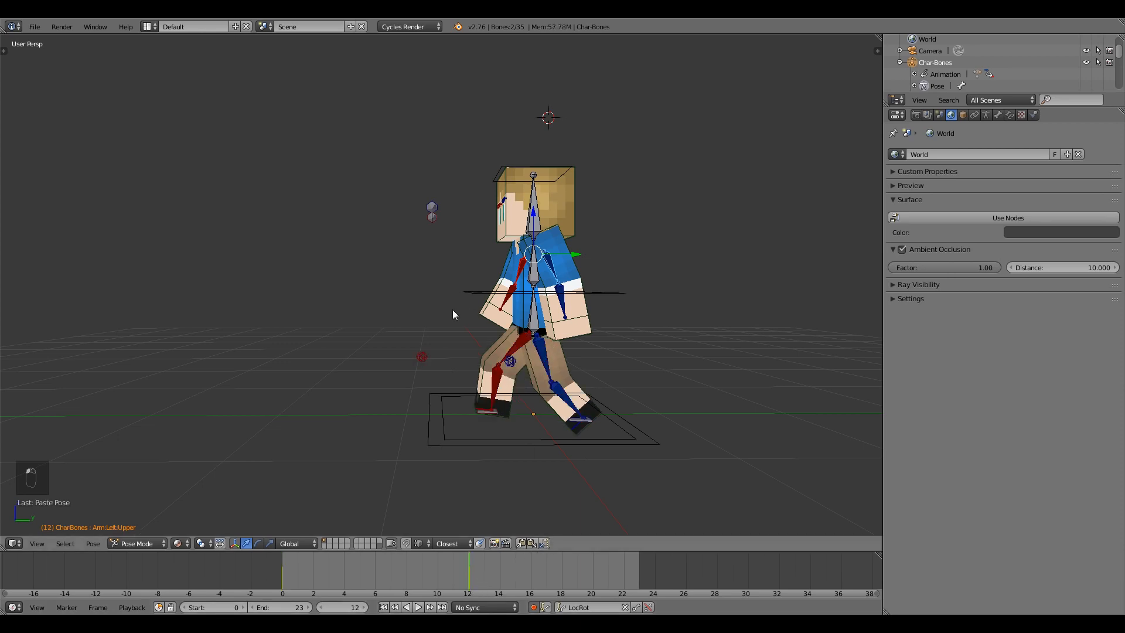
middle_click_drag(452, 309, 580, 351)
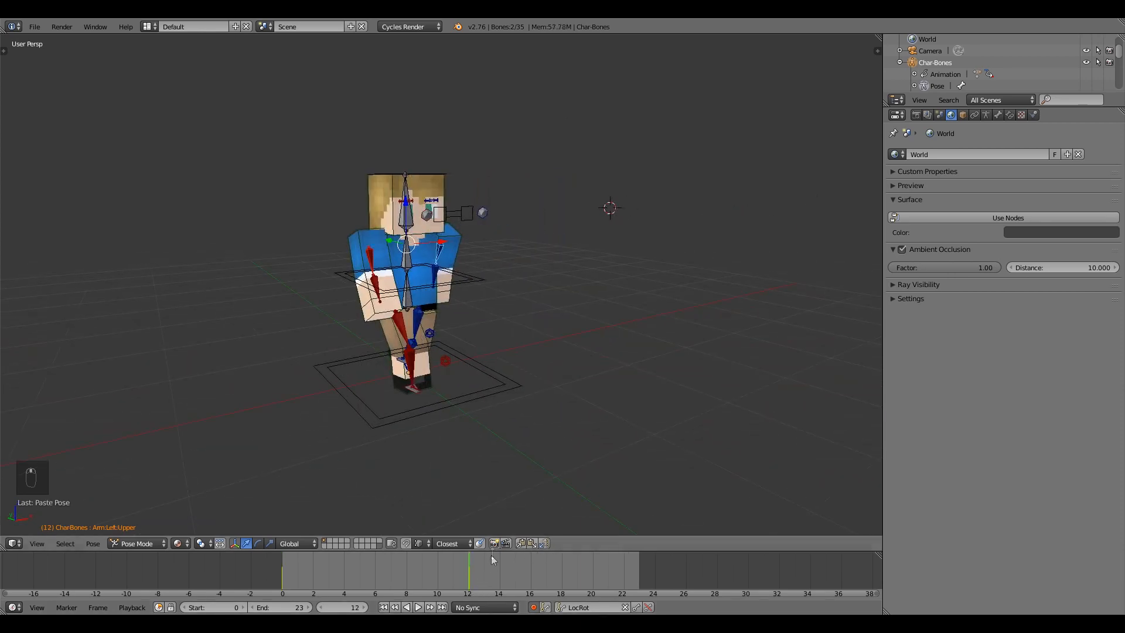
left_click_drag(484, 565, 637, 568)
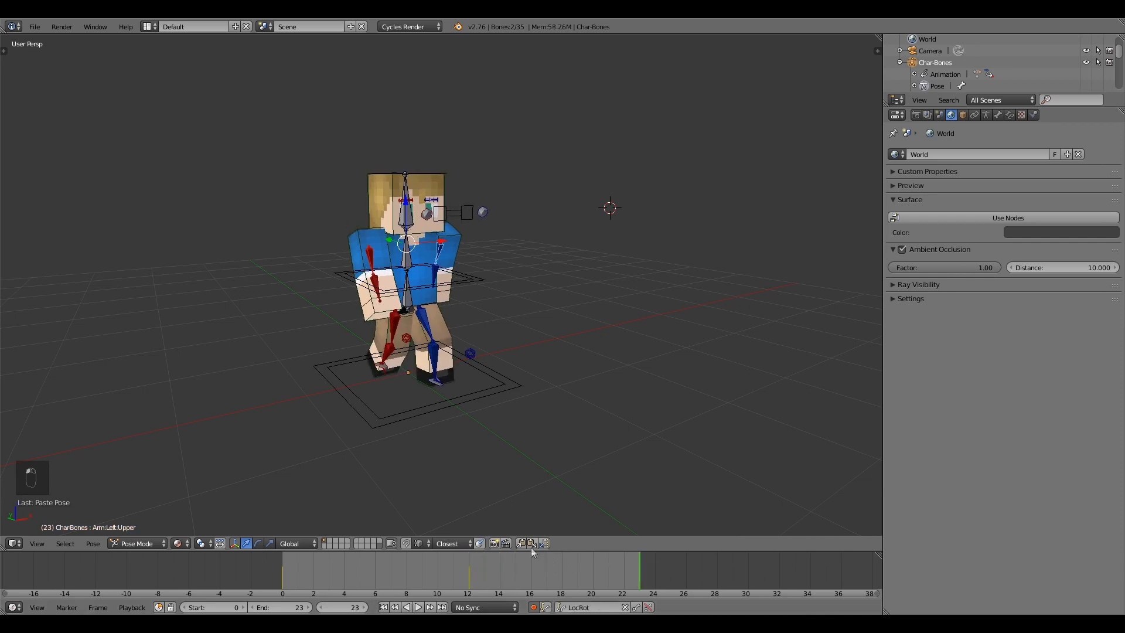
left_click_drag(496, 570, 470, 571)
middle_click_drag(418, 448, 371, 284)
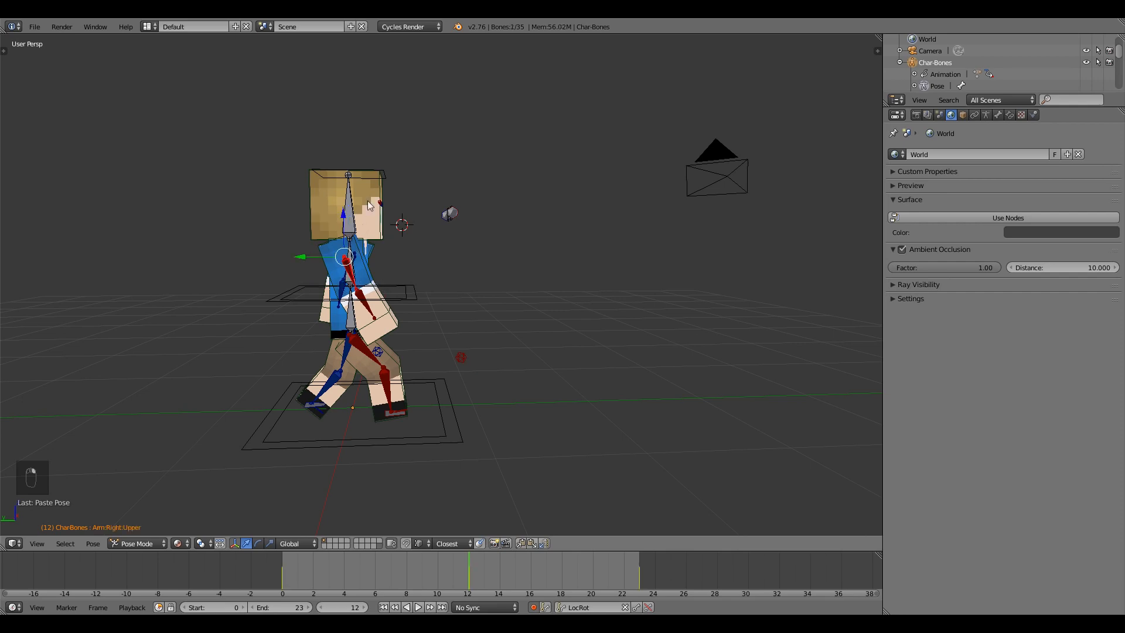
key("r")
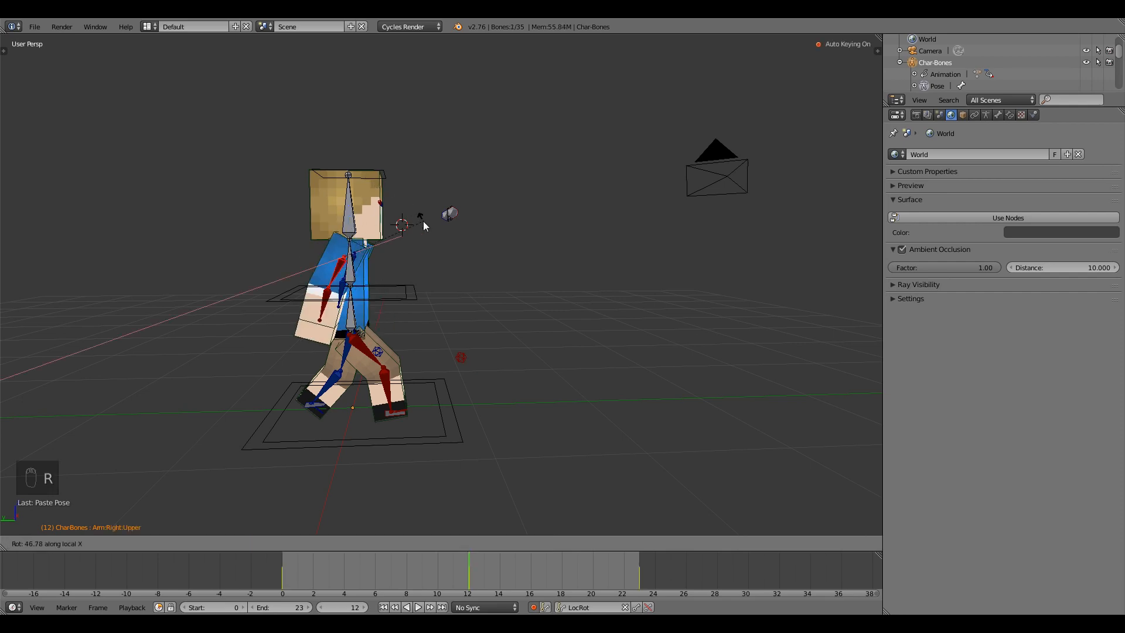
left_click(423, 220)
middle_click_drag(466, 250, 554, 265)
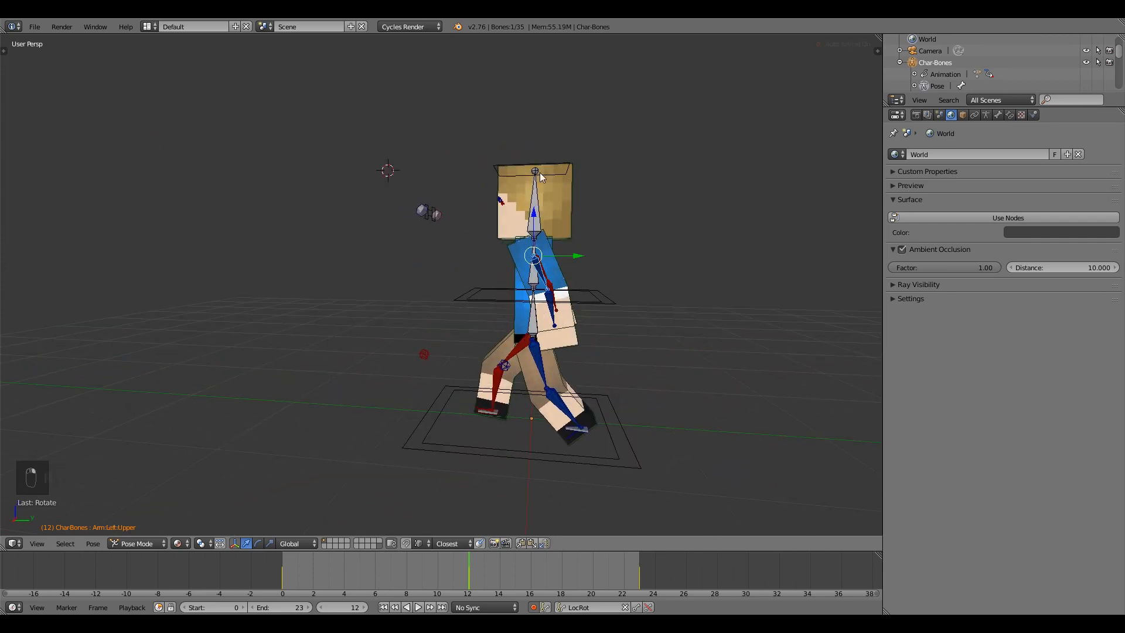
key("r")
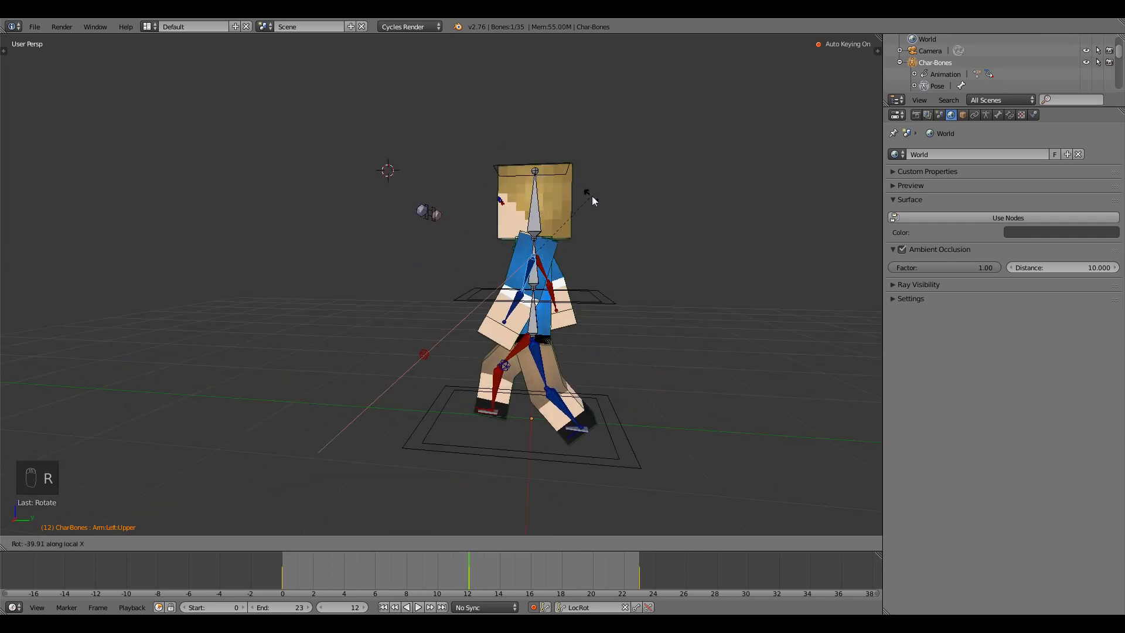
left_click(591, 199)
Play the walk cycle, step through to frame 25, then play it again.
key("alt+a")
left_click_drag(394, 571, 282, 557)
key("alt+a")
middle_click_drag(394, 371, 519, 391)
left_click(418, 608)
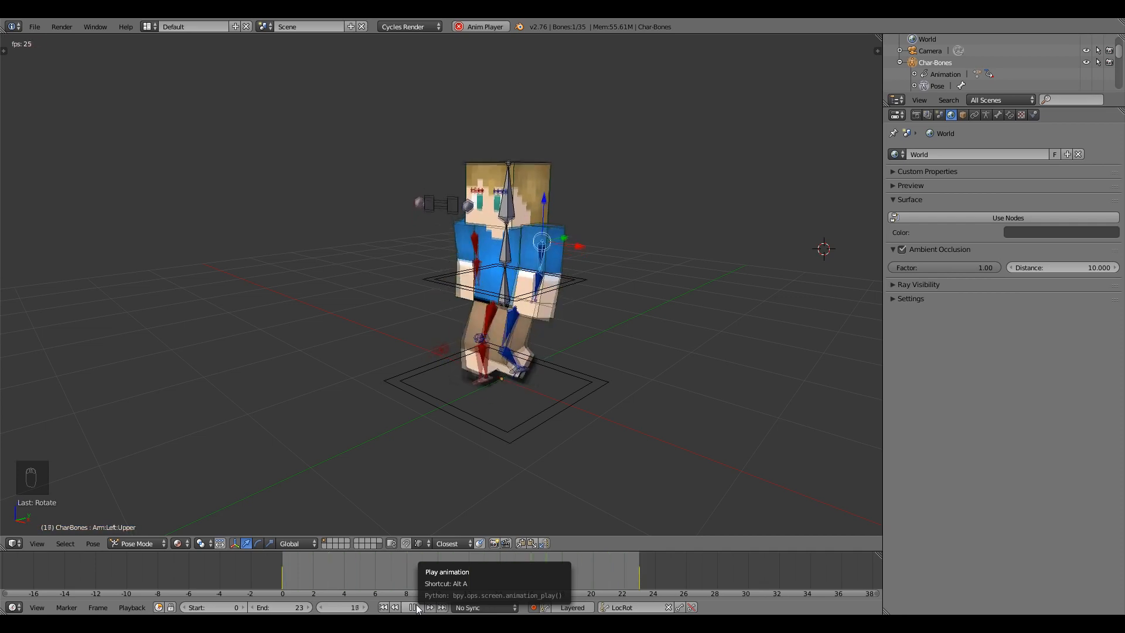
Stop playback, select the left leg IK bone, and return to frame 0's opening stride.
left_click(413, 607)
right_click(506, 379)
middle_click_drag(493, 419, 504, 363)
key("alt+a")
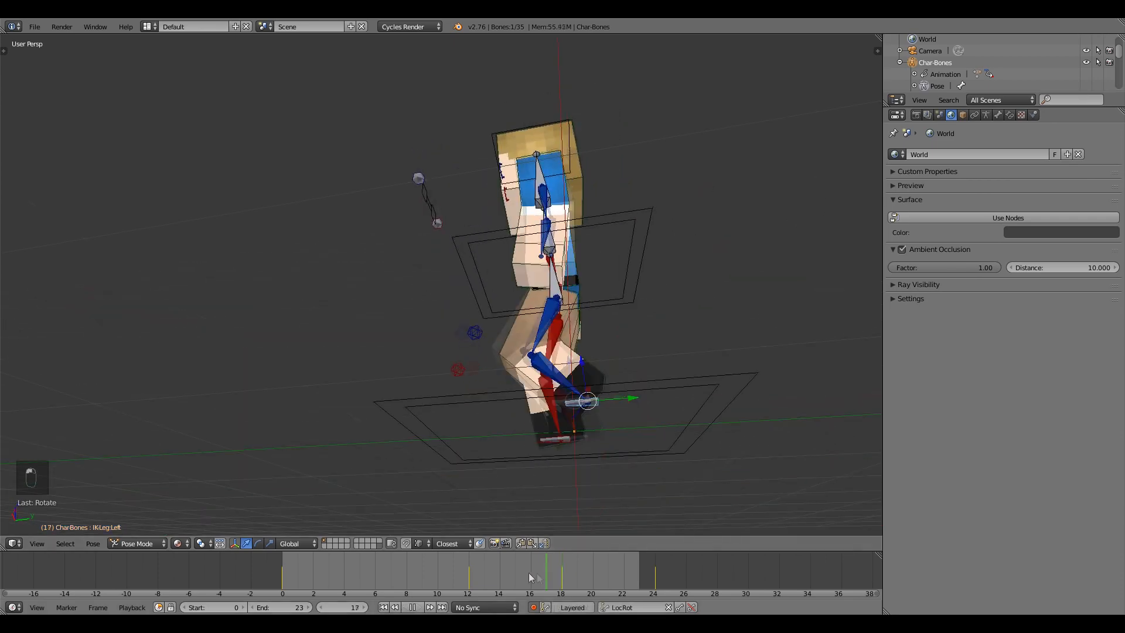
left_click_drag(313, 557, 327, 553)
scroll(480, 242, "up", 4)
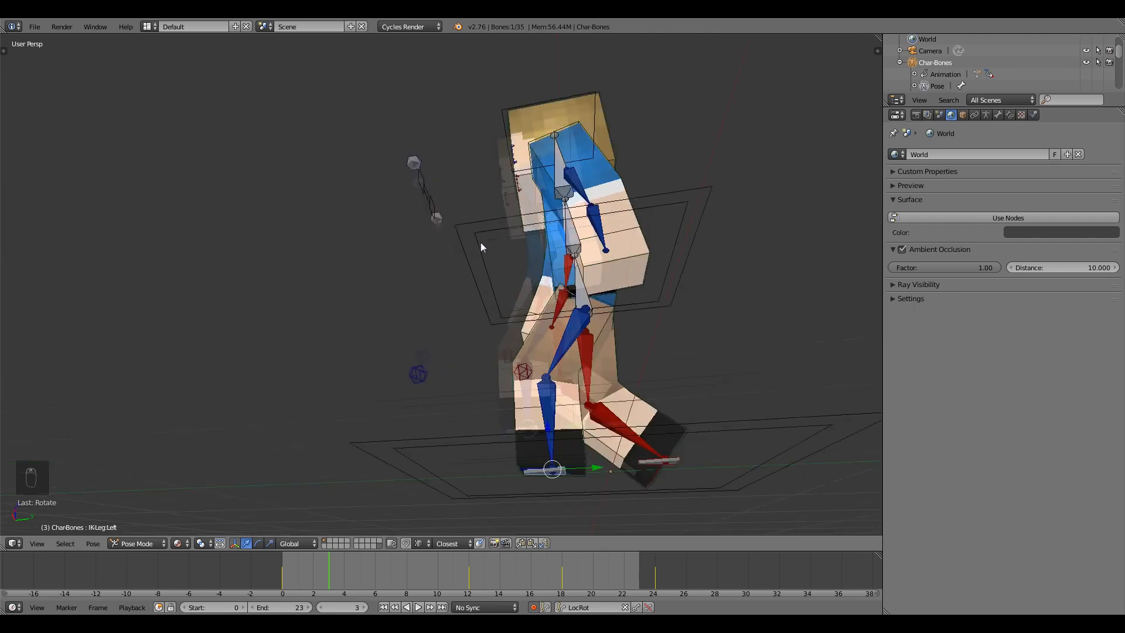
middle_click_drag(694, 382, 719, 362)
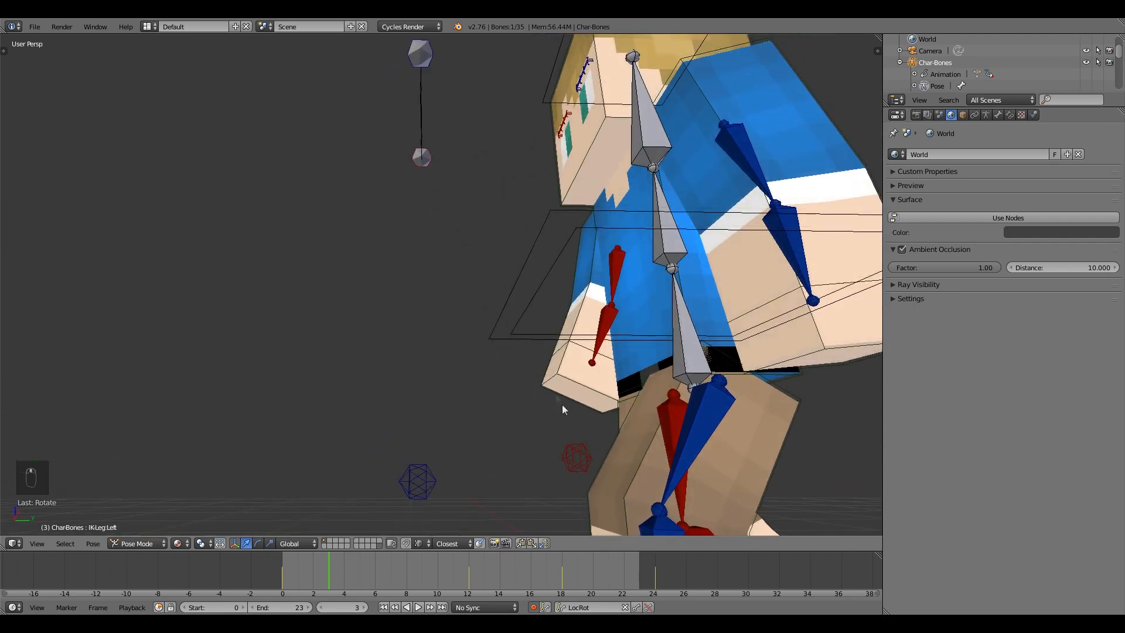
scroll(564, 403, "down", 4)
key("Up")
key("Down")
middle_click_drag(530, 413, 604, 432)
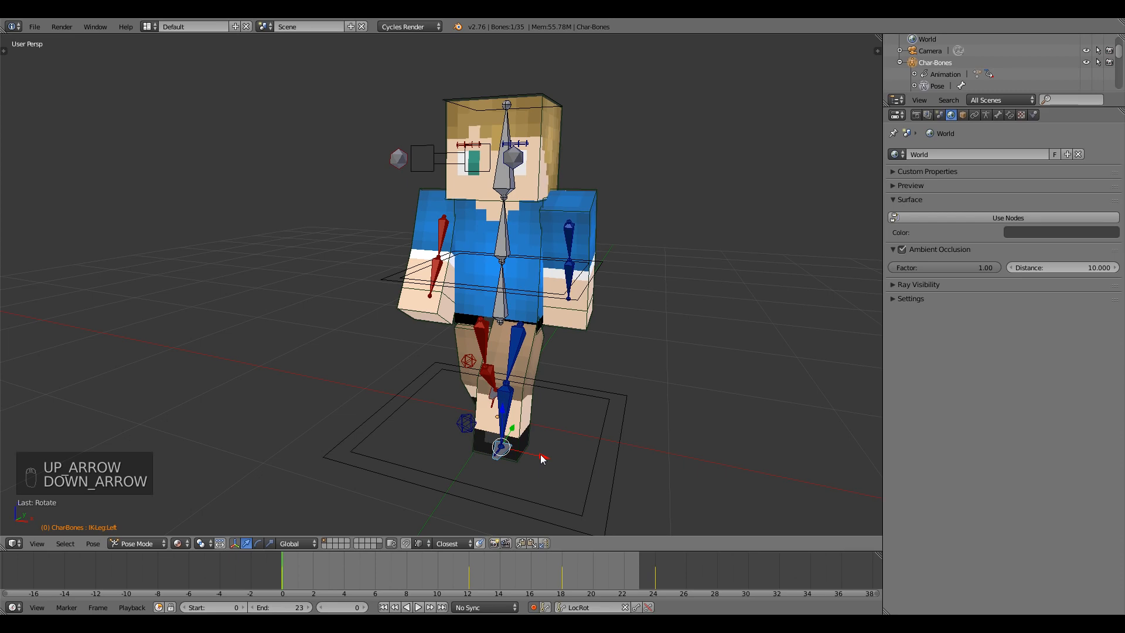
middle_click_drag(561, 457, 561, 407)
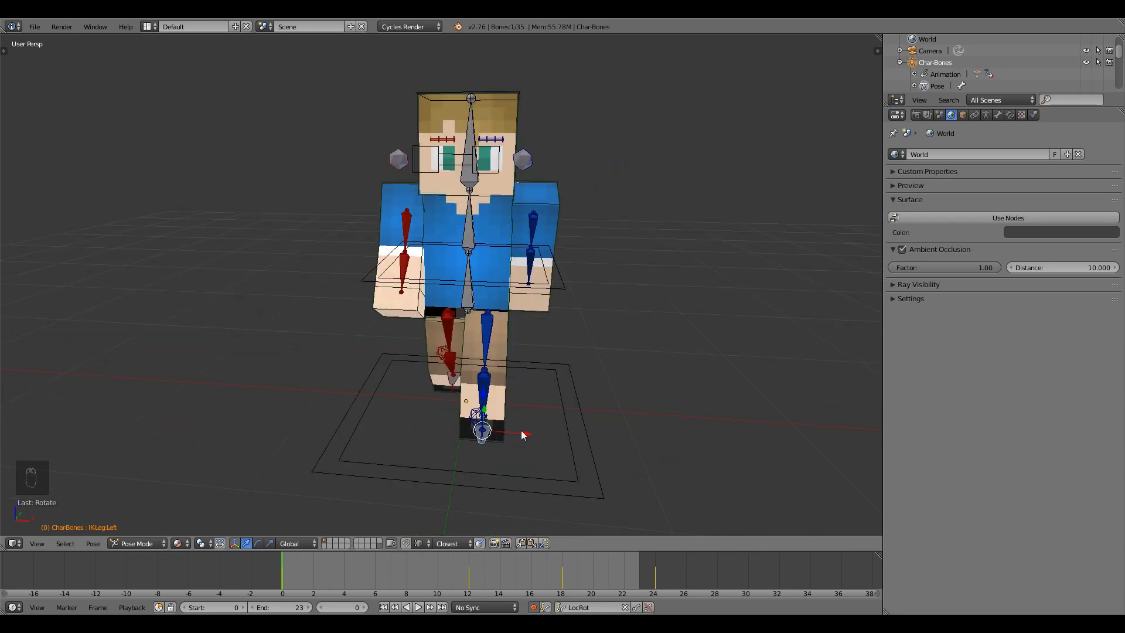
Nudge the right leg IK bone slightly left and copy the leg pose.
middle_click_drag(522, 433, 522, 407)
scroll(491, 404, "down", 2)
left_click_drag(526, 416, 528, 417)
middle_click_drag(527, 416, 454, 383)
left_click_drag(485, 381, 481, 382)
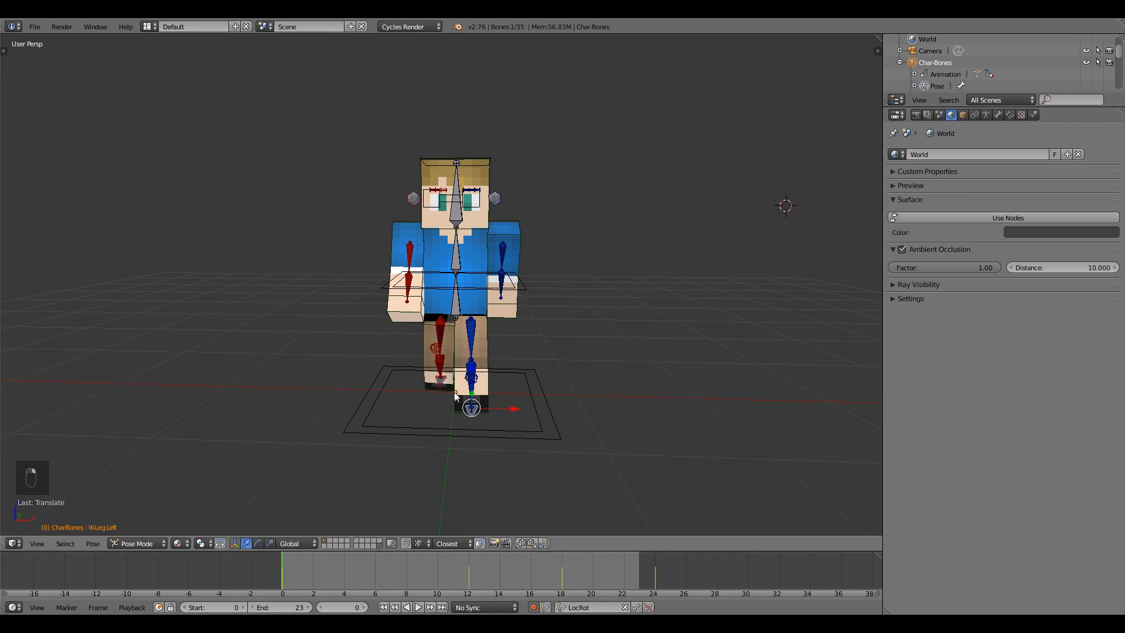
left_click(521, 543)
Set the animation end frame to 24 and paste the leg pose there.
left_click(309, 607)
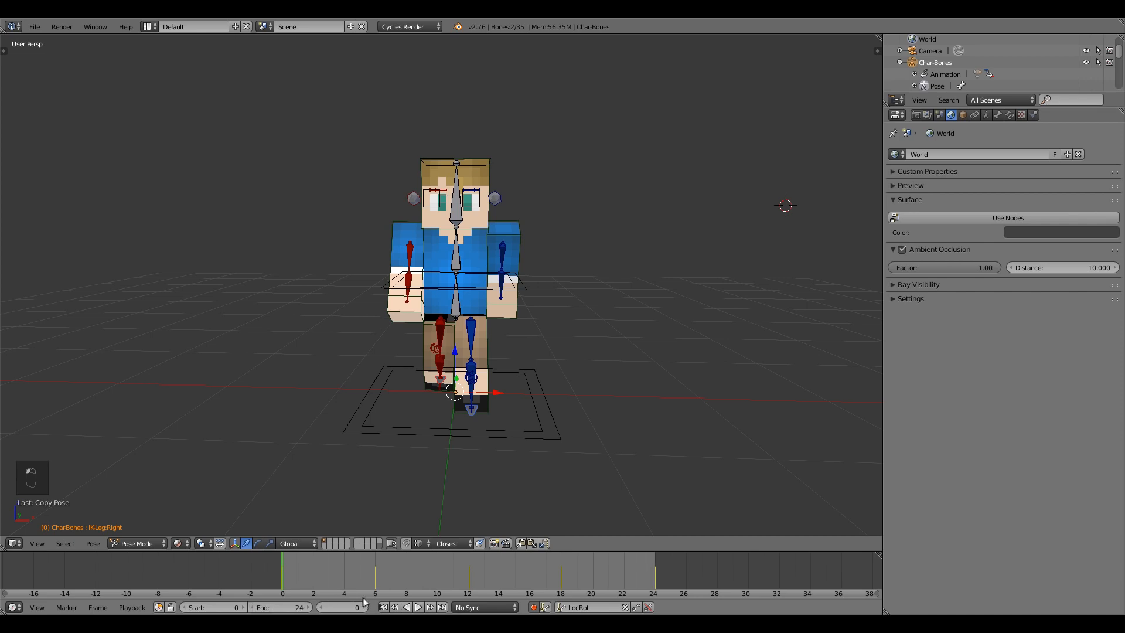
left_click_drag(283, 581, 655, 581)
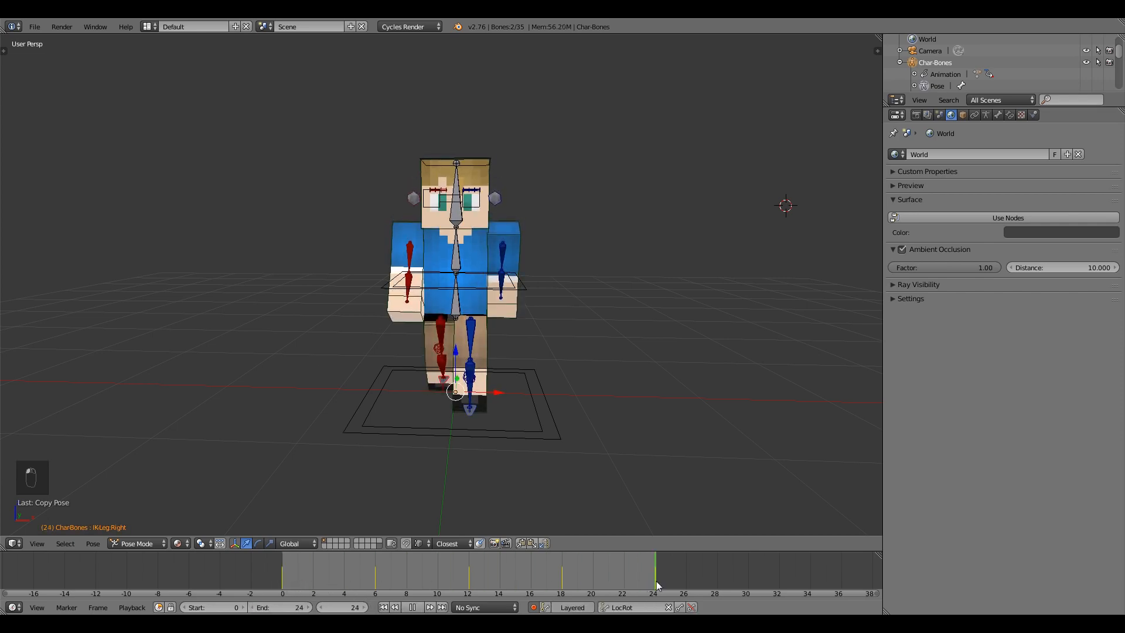
left_click(532, 544)
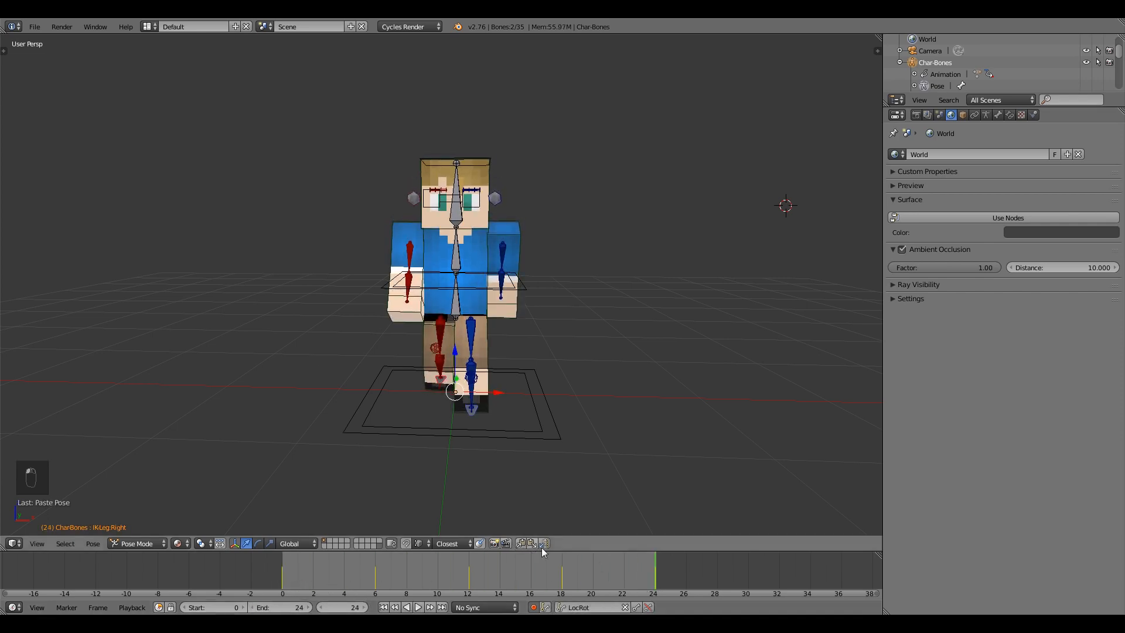
middle_click_drag(593, 404, 538, 402)
Paste the leg pose mirrored at frame 12 and scrub through to check the legs.
left_click(470, 572)
left_click(543, 544)
middle_click_drag(515, 411, 469, 390)
left_click_drag(467, 573, 493, 572)
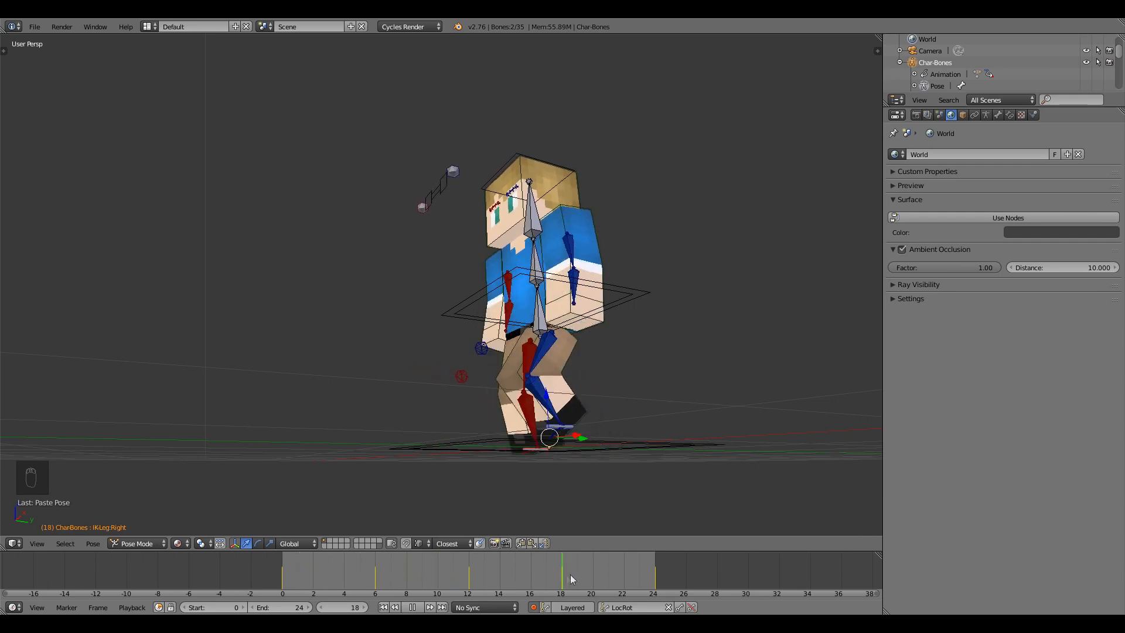
left_click_drag(555, 571, 391, 563)
middle_click_drag(504, 298, 509, 364)
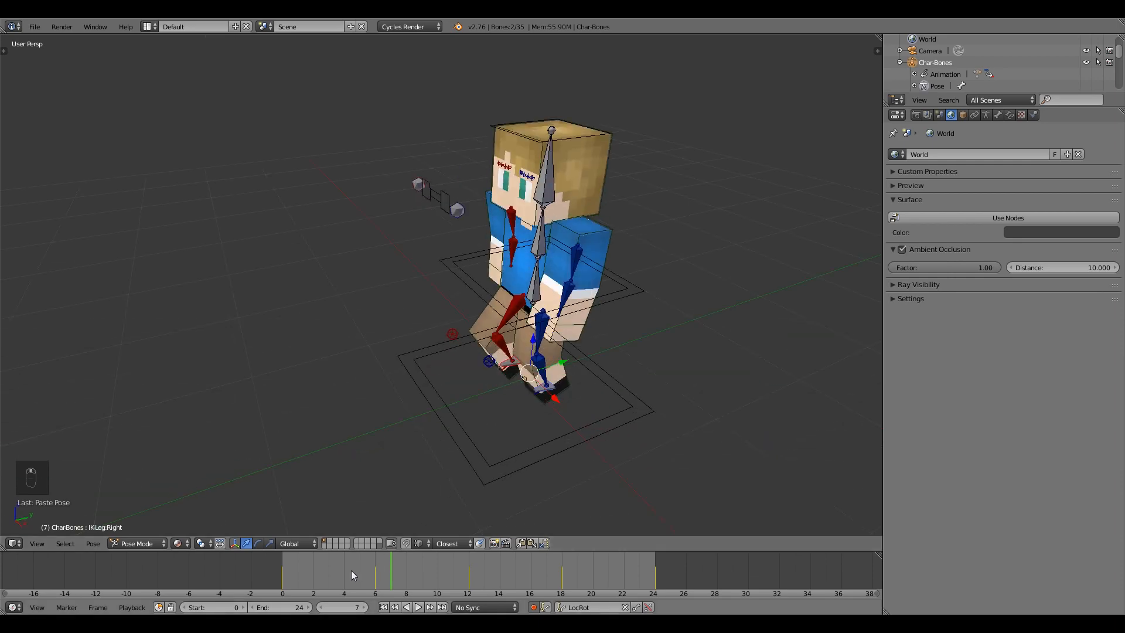
Play and stop the walk, select the Head bone, and return to frame 0.
left_click(384, 607)
left_click(423, 608)
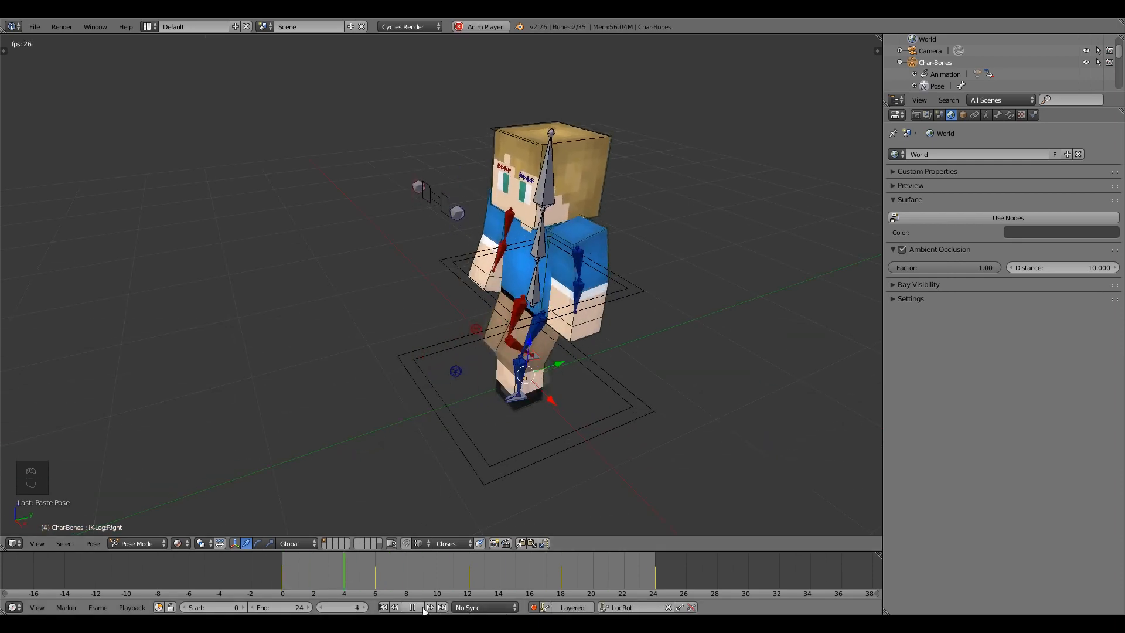
left_click(423, 608)
right_click(527, 174)
middle_click_drag(604, 321, 559, 255)
right_click(557, 185)
middle_click_drag(558, 202, 516, 160)
left_click_drag(376, 571, 164, 409)
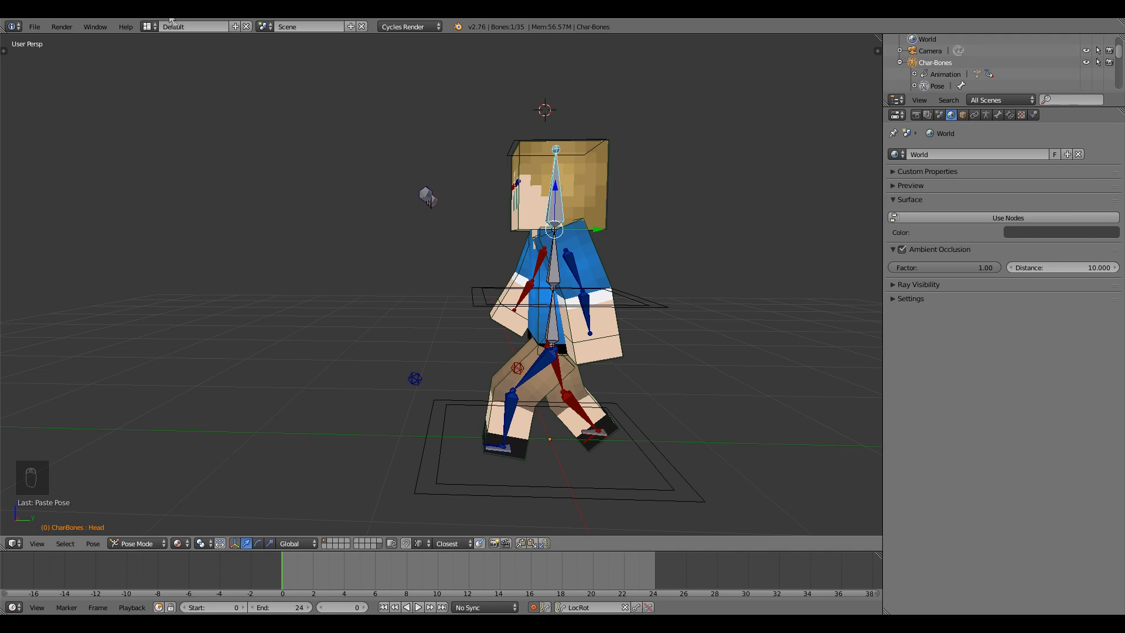
Switch to the Animation layout and zoom the Dope Sheet in on the keyframes.
left_click(151, 26)
left_click(166, 52)
middle_click_drag(704, 291, 639, 303)
scroll(334, 148, "up", 20)
middle_click_drag(318, 156, 319, 171)
scroll(303, 106, "up", 10)
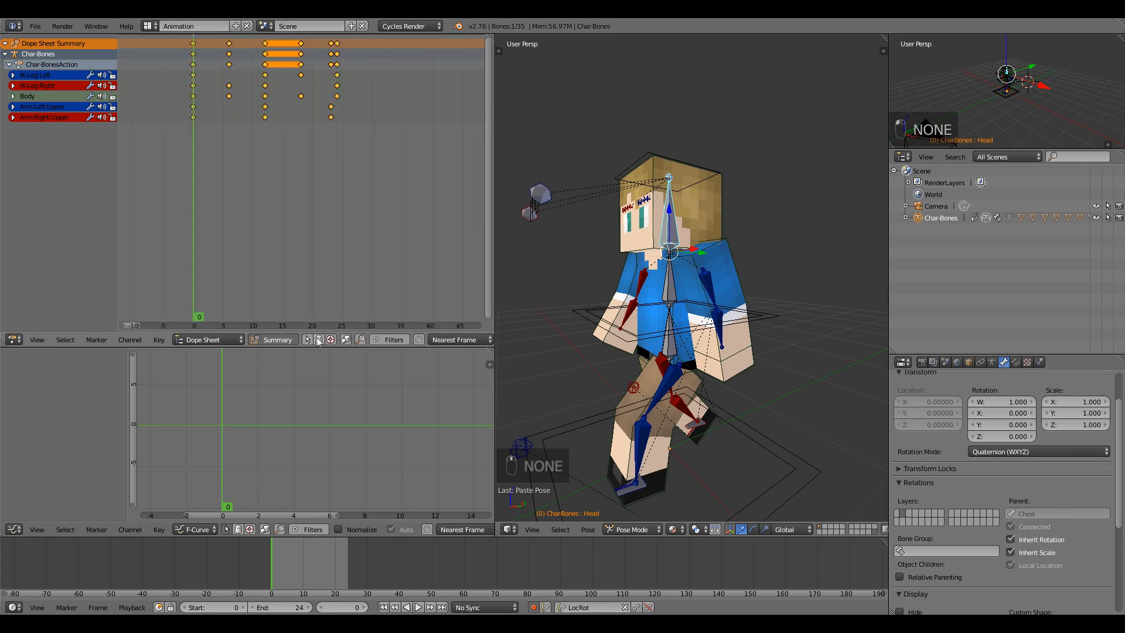
Widen the 3D view beside the Dope Sheet, bring frame 0 into view, and rotate the Head bone.
left_click_drag(495, 220, 430, 188)
middle_click_drag(291, 167, 247, 143)
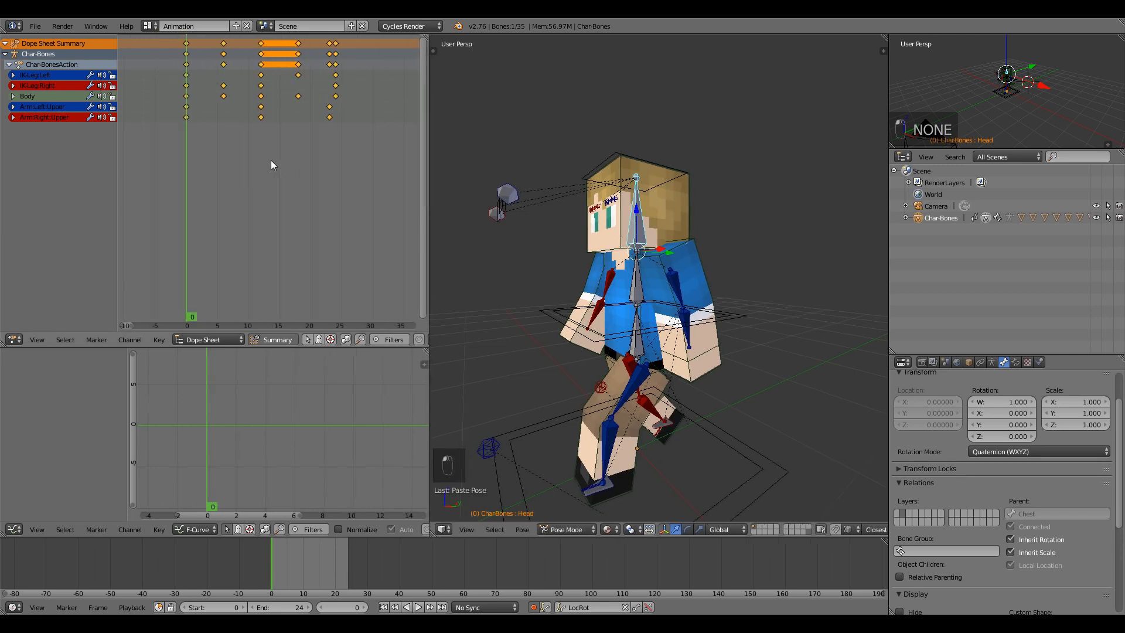
scroll(299, 569, "up", 3)
middle_click_drag(359, 568, 521, 563)
scroll(436, 564, "up", 7)
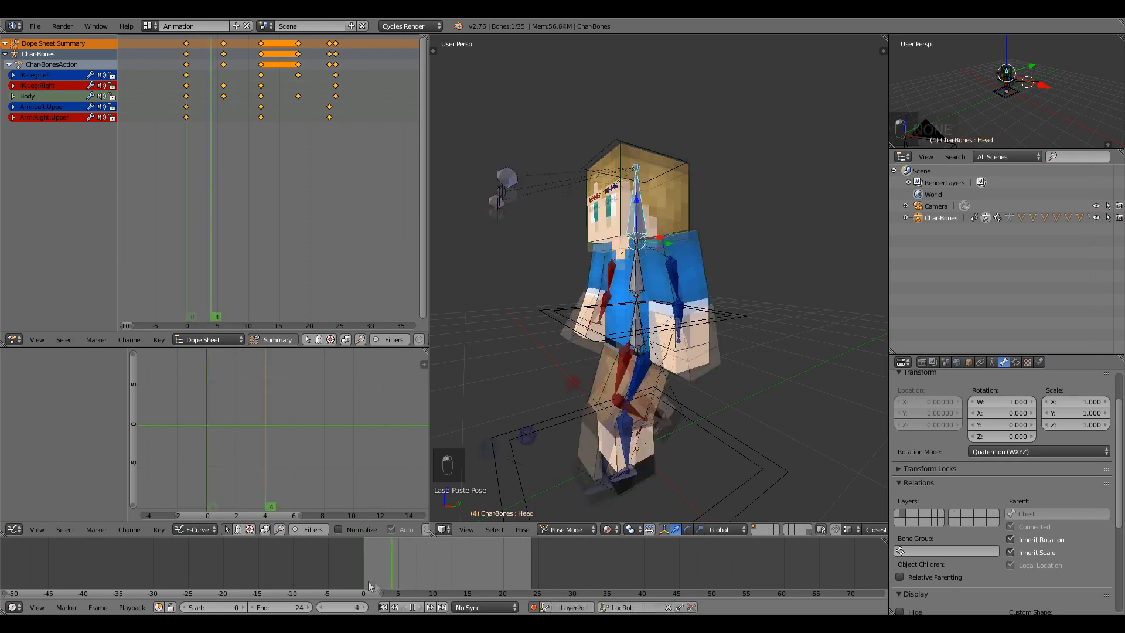
middle_click_drag(518, 340, 568, 268)
middle_click_drag(518, 358, 602, 333)
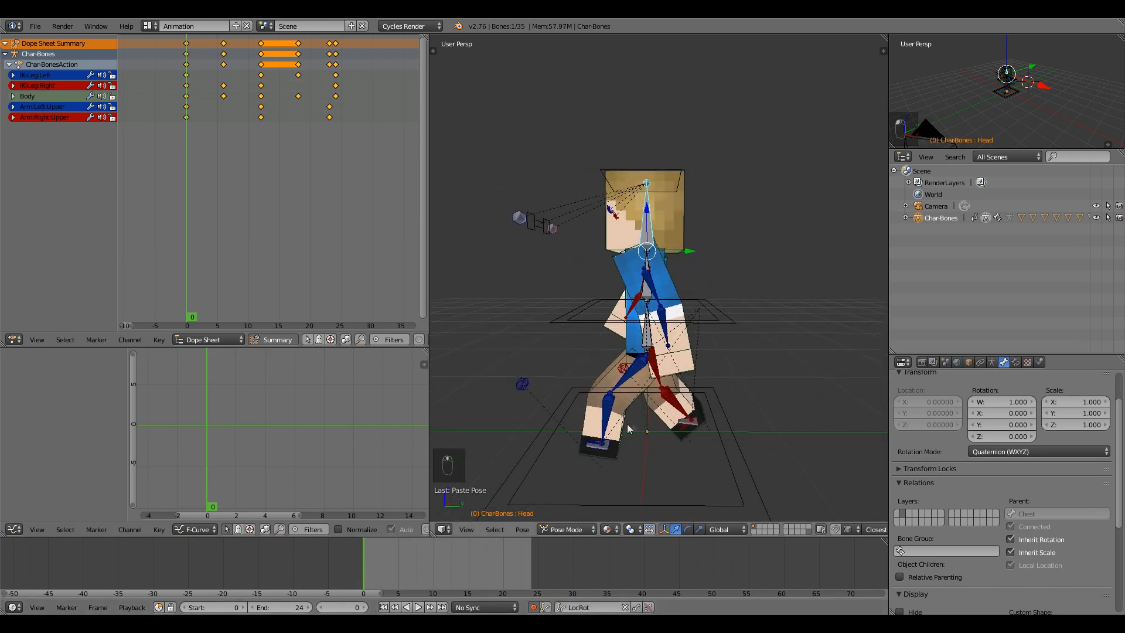
key("r")
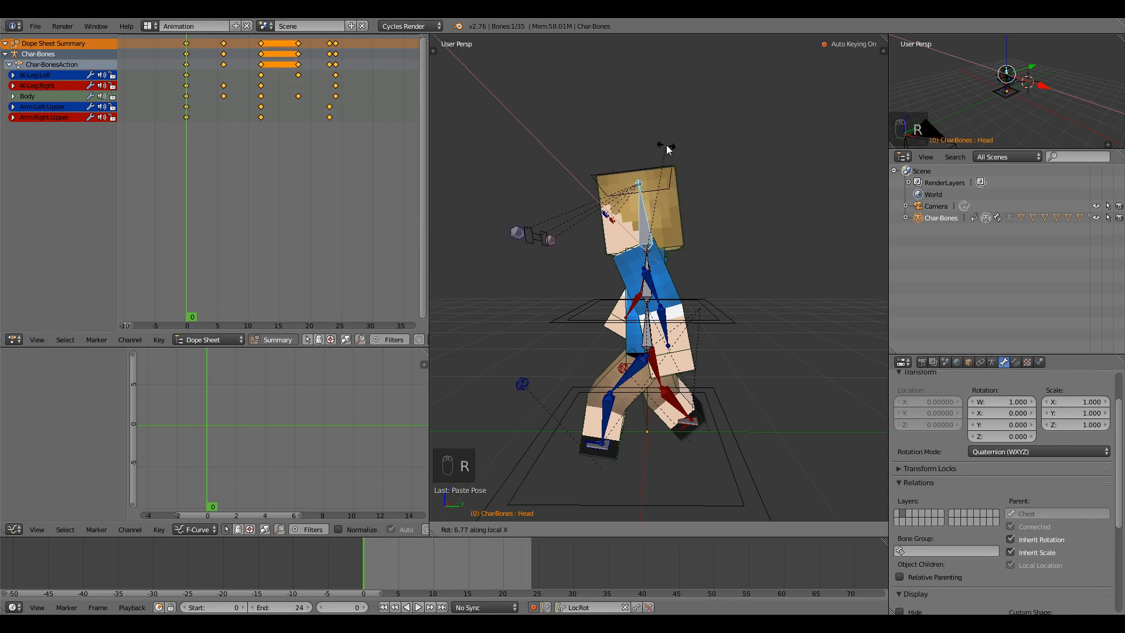
Key the Head tilt at frame 0 and duplicate that key to frame 12 and the cycle's end.
left_click(669, 149)
left_click(185, 125)
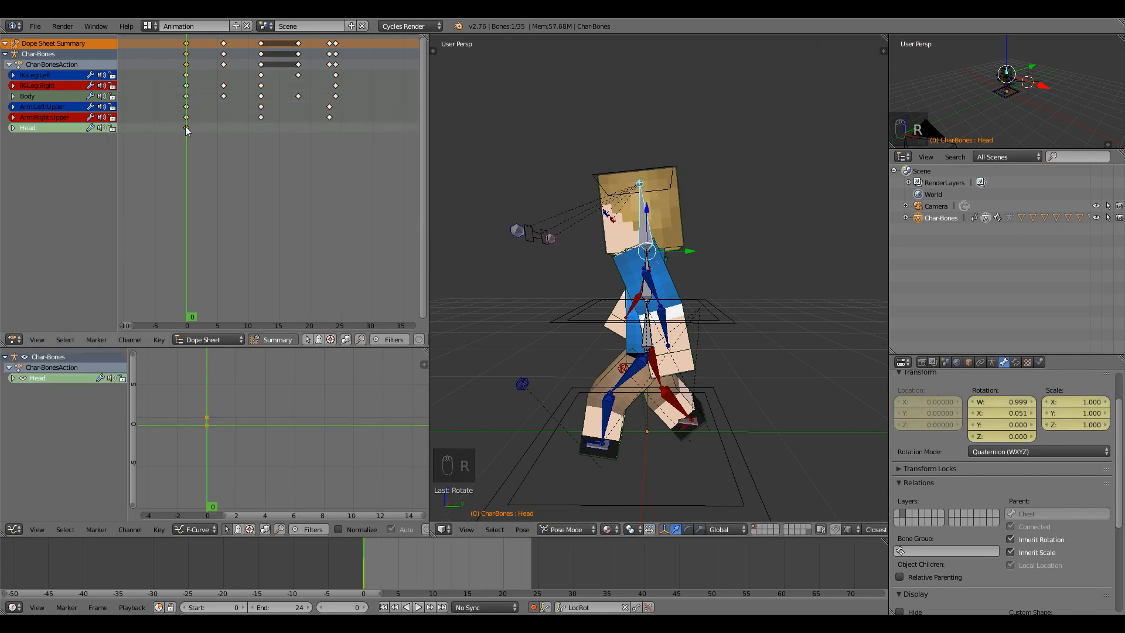
key("shift+d")
left_click(260, 130)
key("shift+d")
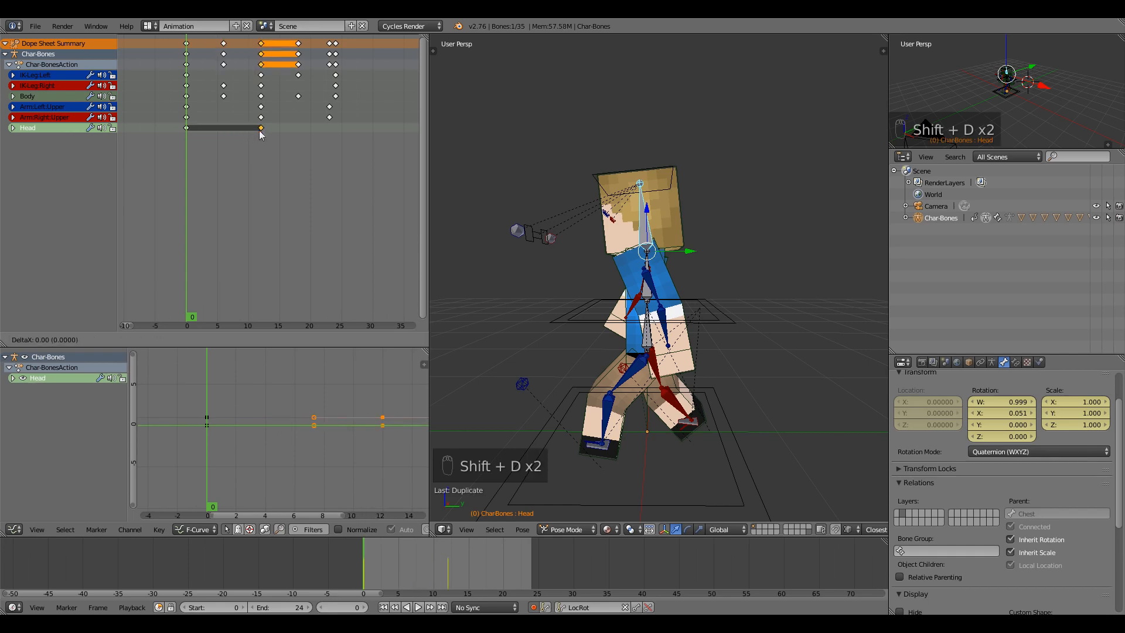
left_click(336, 132)
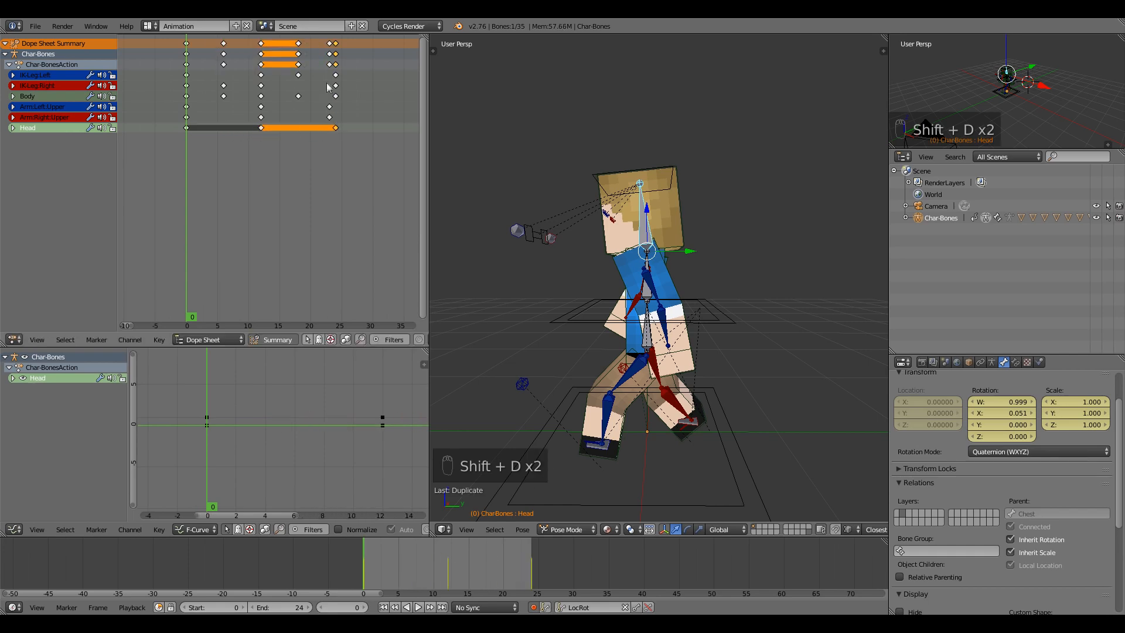
Select and move the rig's end-of-cycle keyframes at frame 23.
right_click(330, 52)
left_click(330, 61)
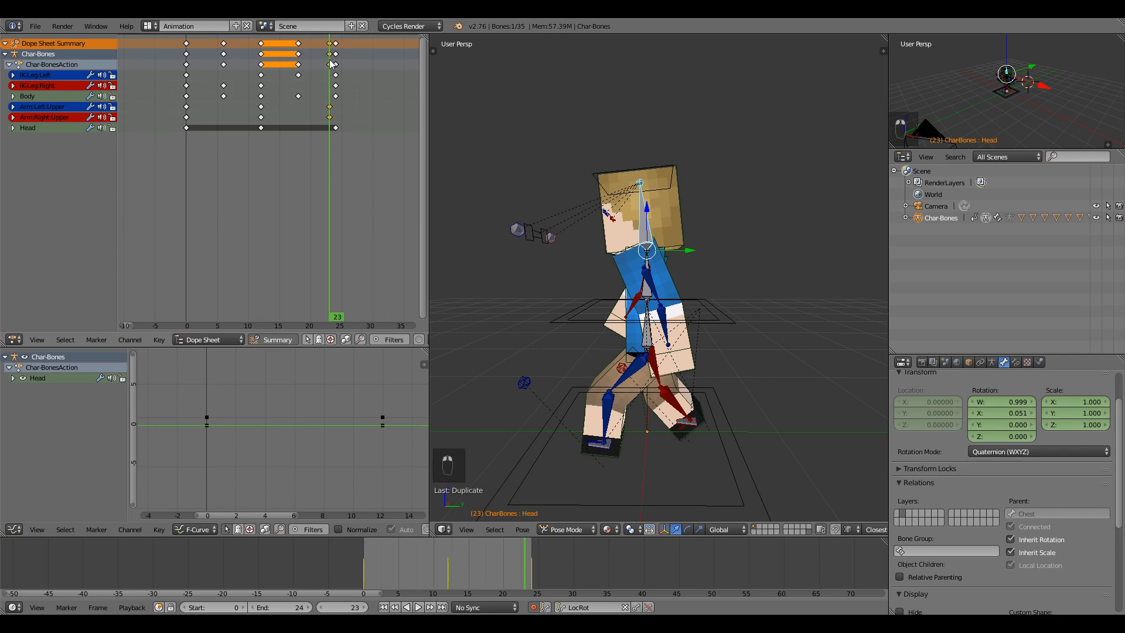
key("g")
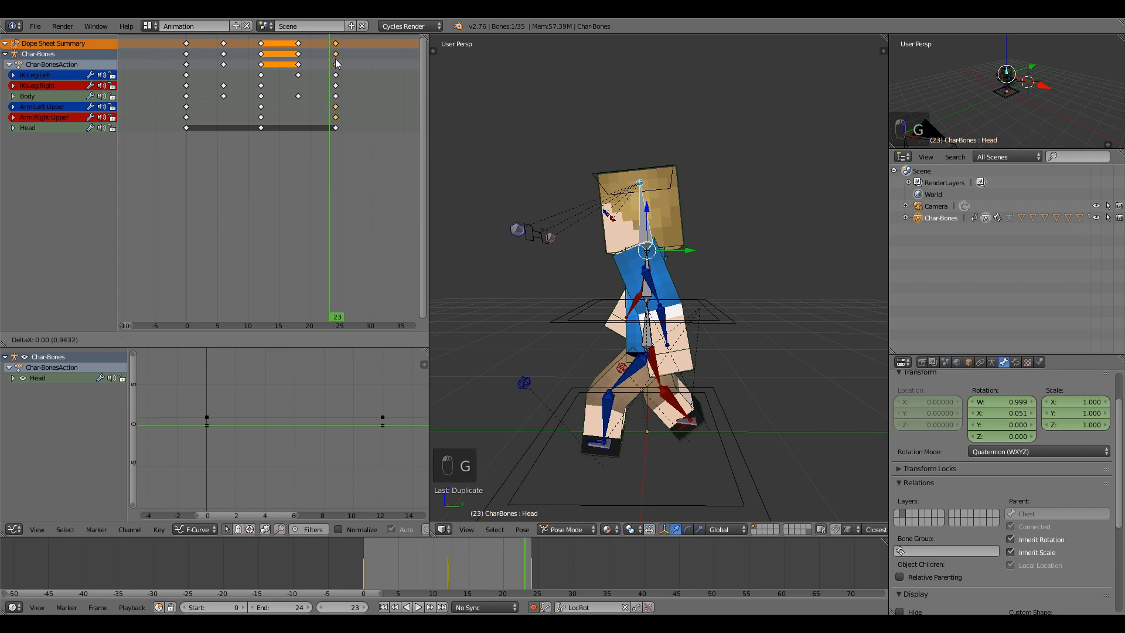
left_click(337, 71)
Key a straight head at frame 6, copy it to frame 18, and preview the bob.
left_click_drag(335, 136, 224, 140)
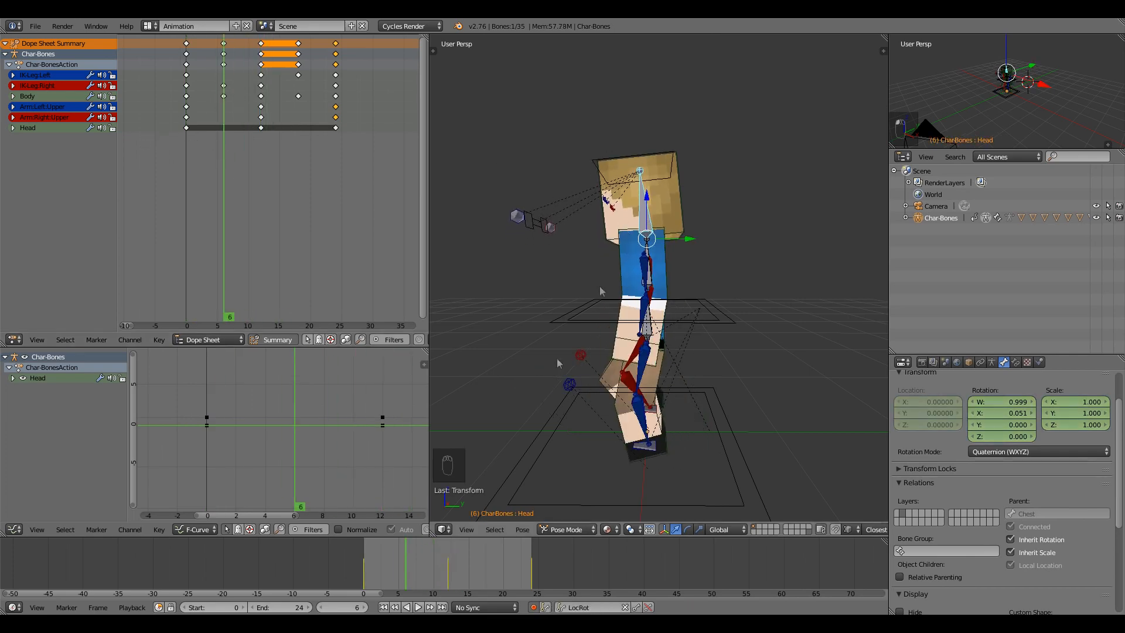
key("alt+r")
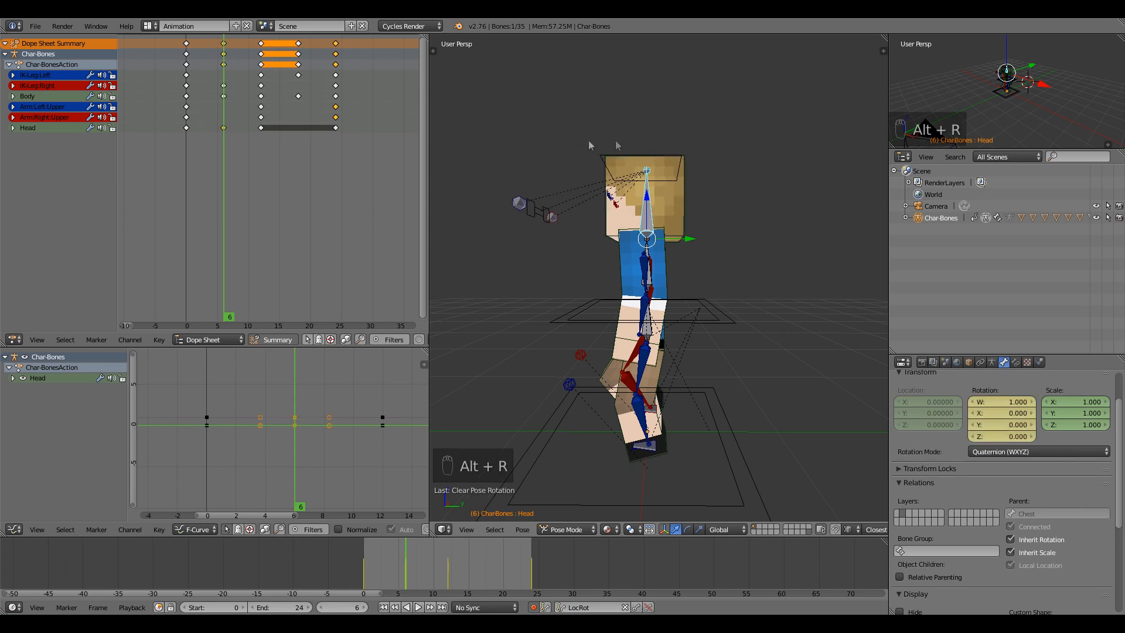
left_click(224, 128)
key("shift+d")
left_click(298, 135)
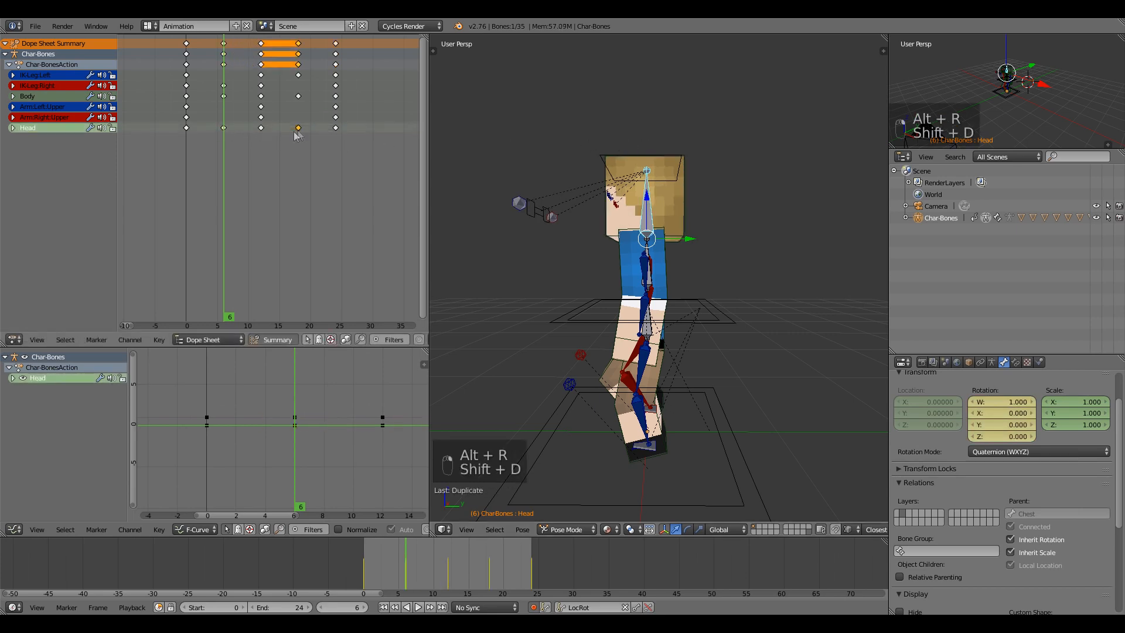
left_click_drag(177, 154, 181, 123)
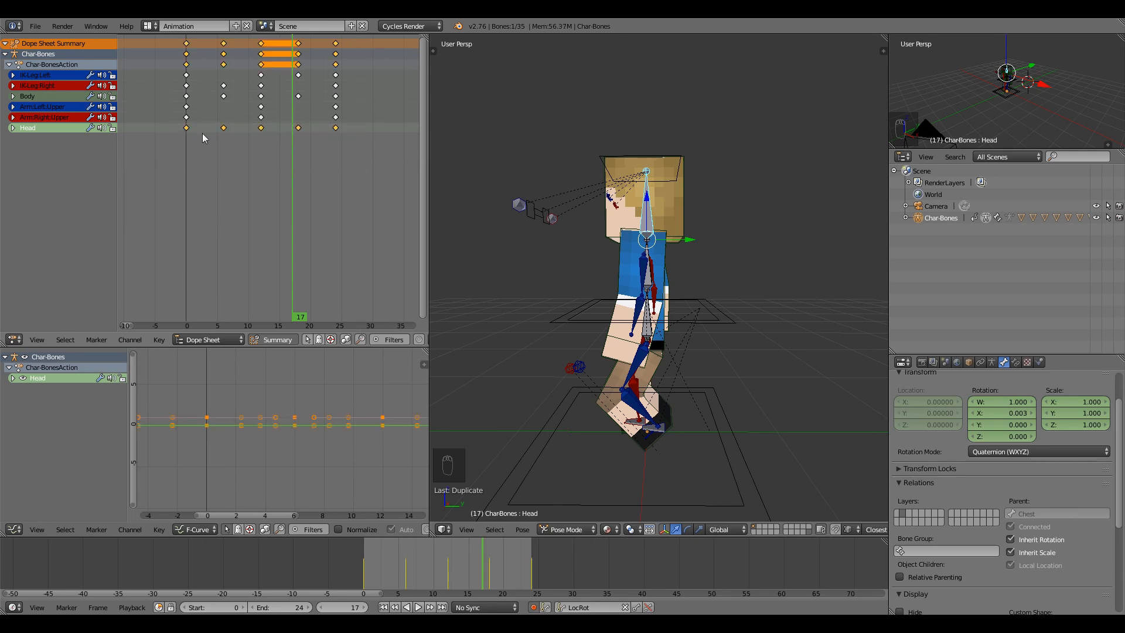
Shift the selected Head keyframes about 2 frames later and play the walk to review.
key("g")
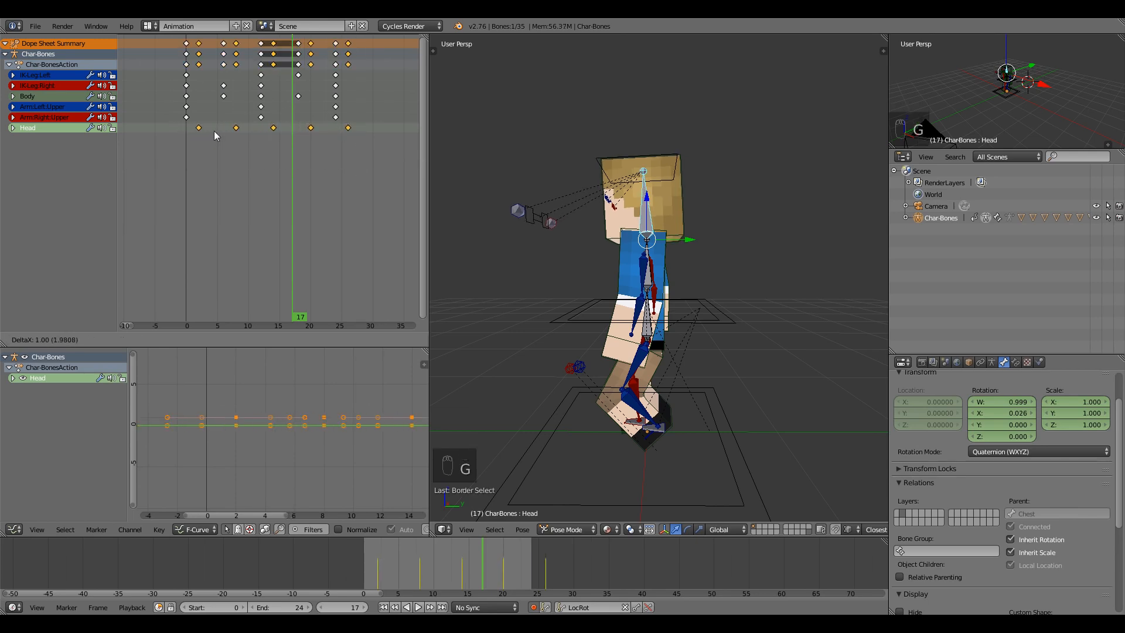
left_click(213, 131)
key("alt+a")
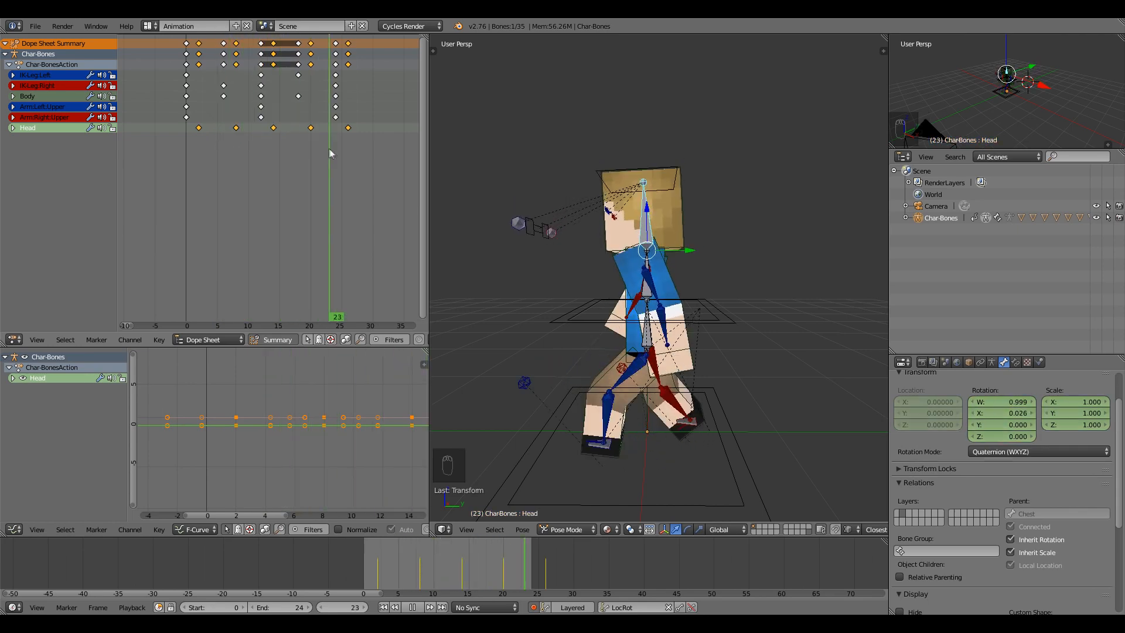
left_click_drag(351, 150, 175, 155)
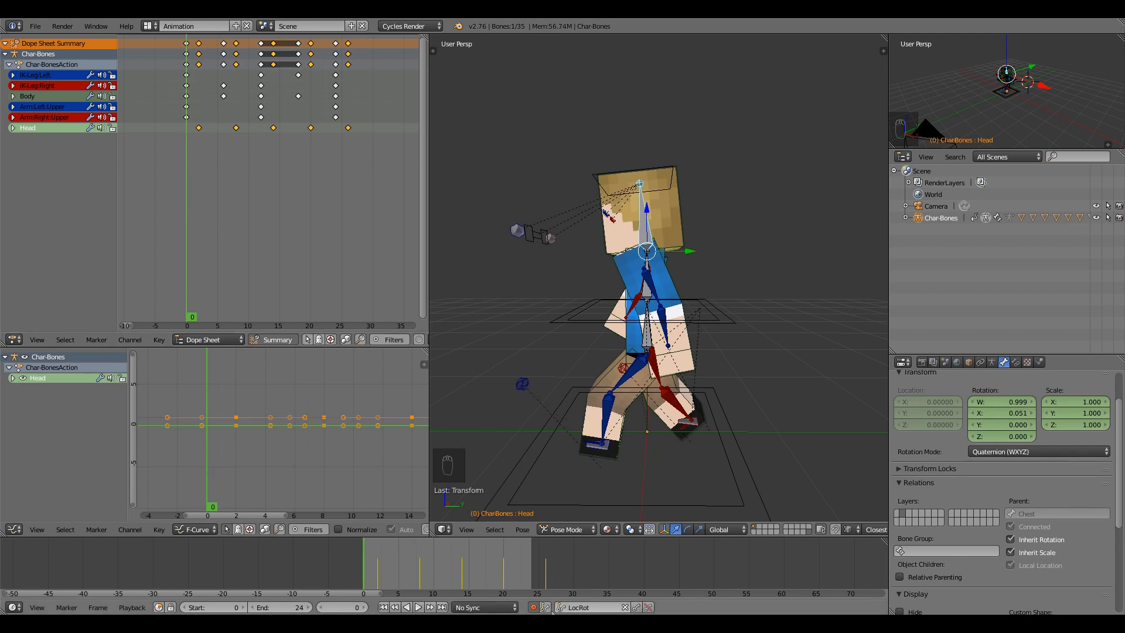
left_click(419, 607)
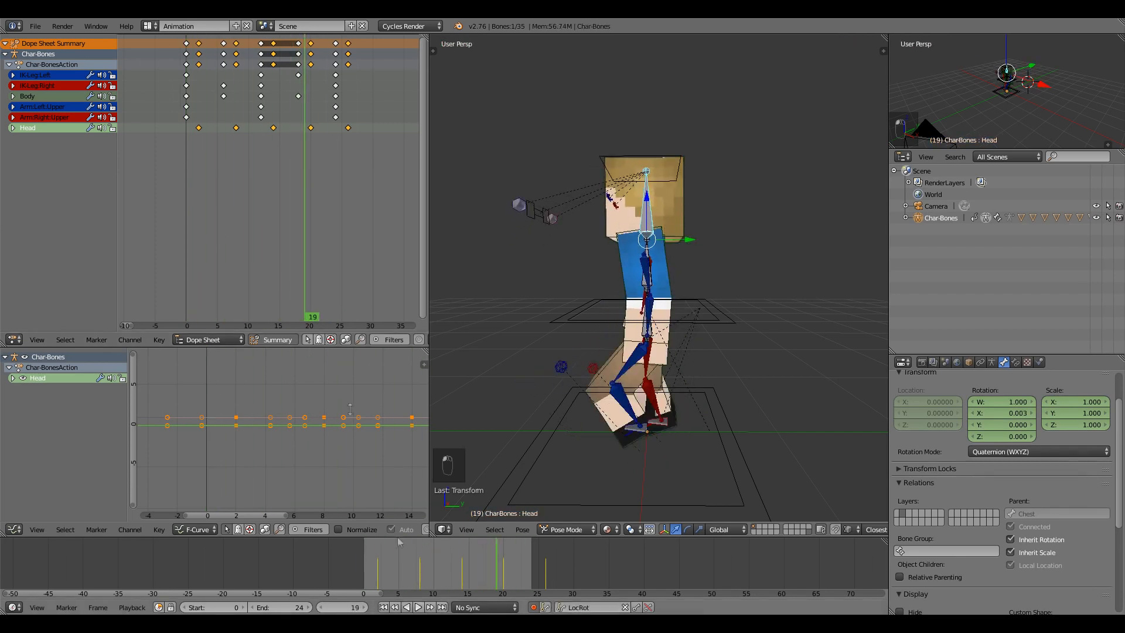
key("Escape")
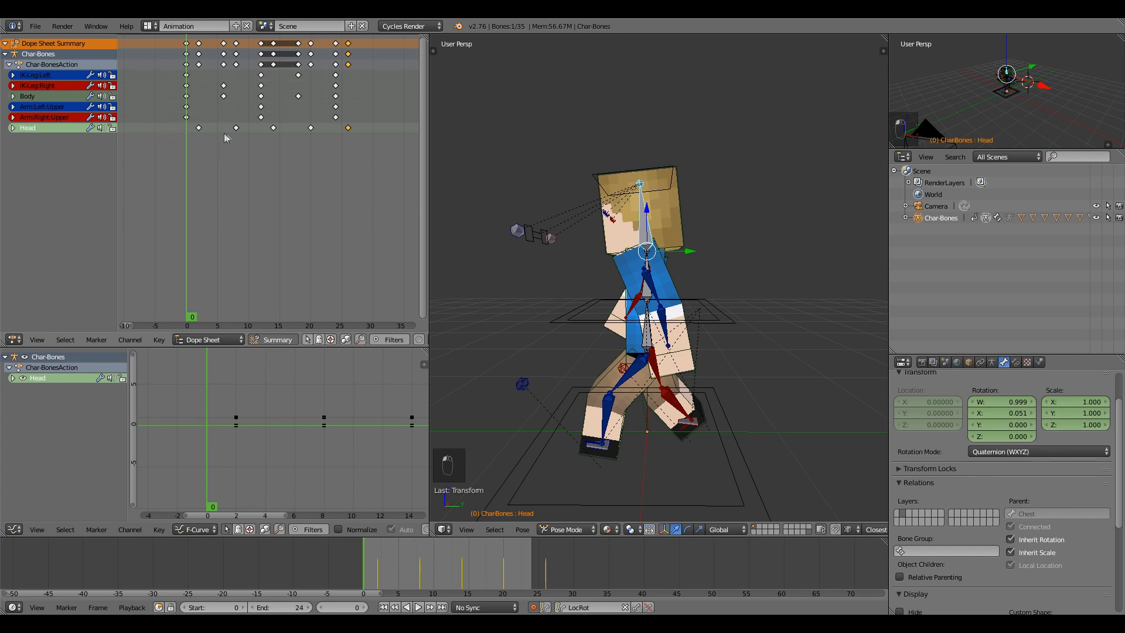
Duplicate the early Head keyframes to frames -4 and 2, then replay the loop from frame 0.
left_click(198, 128)
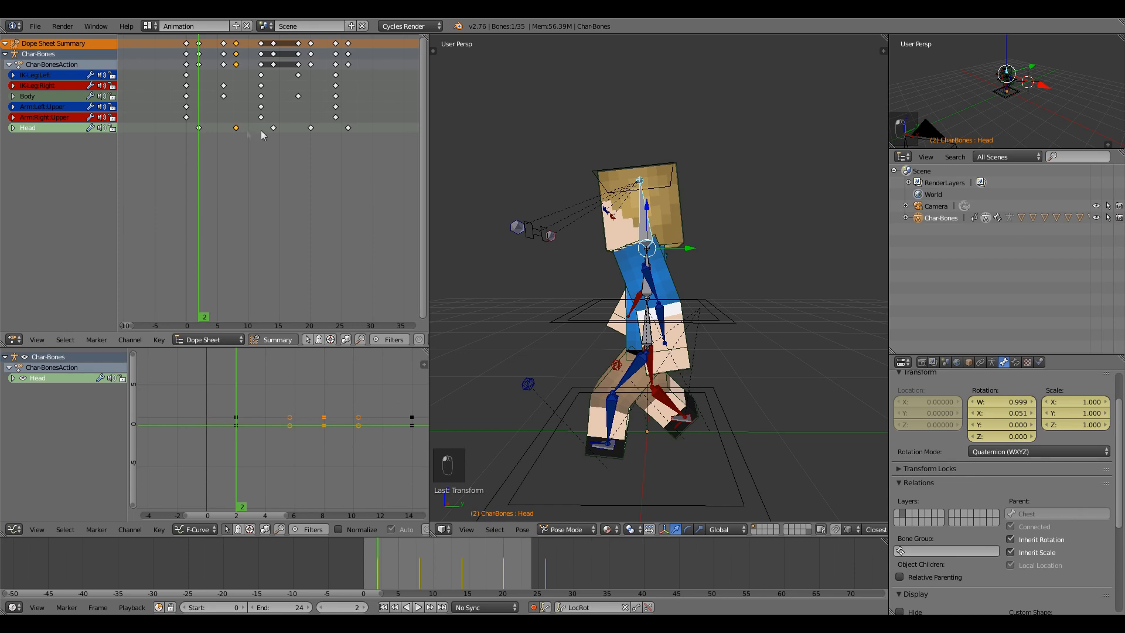
key("shift+d")
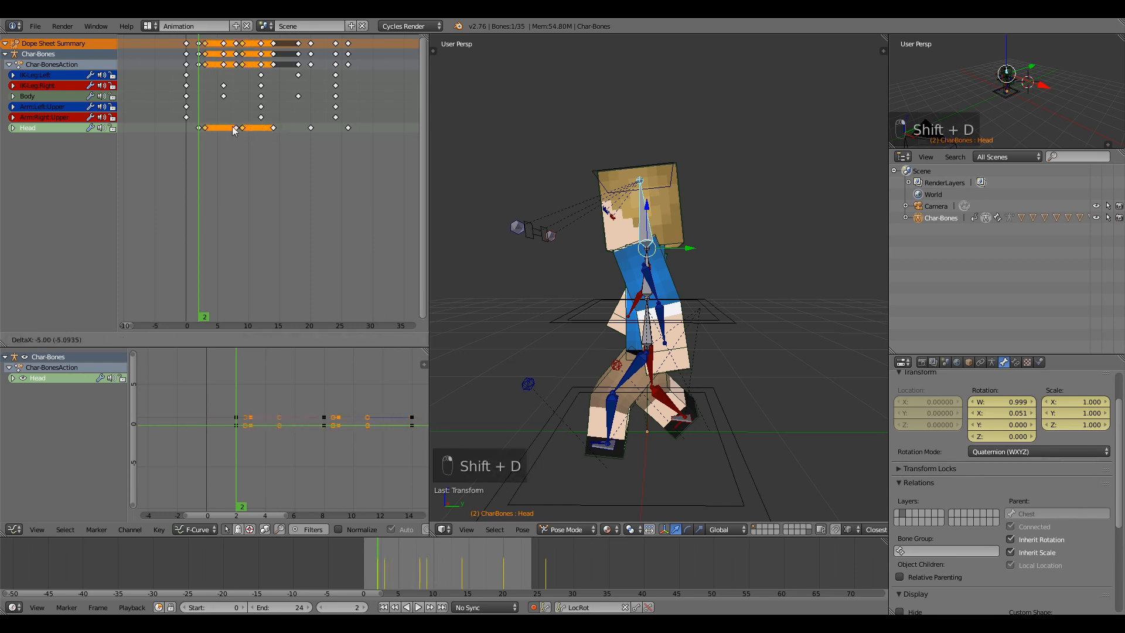
left_click(199, 127)
left_click(164, 138)
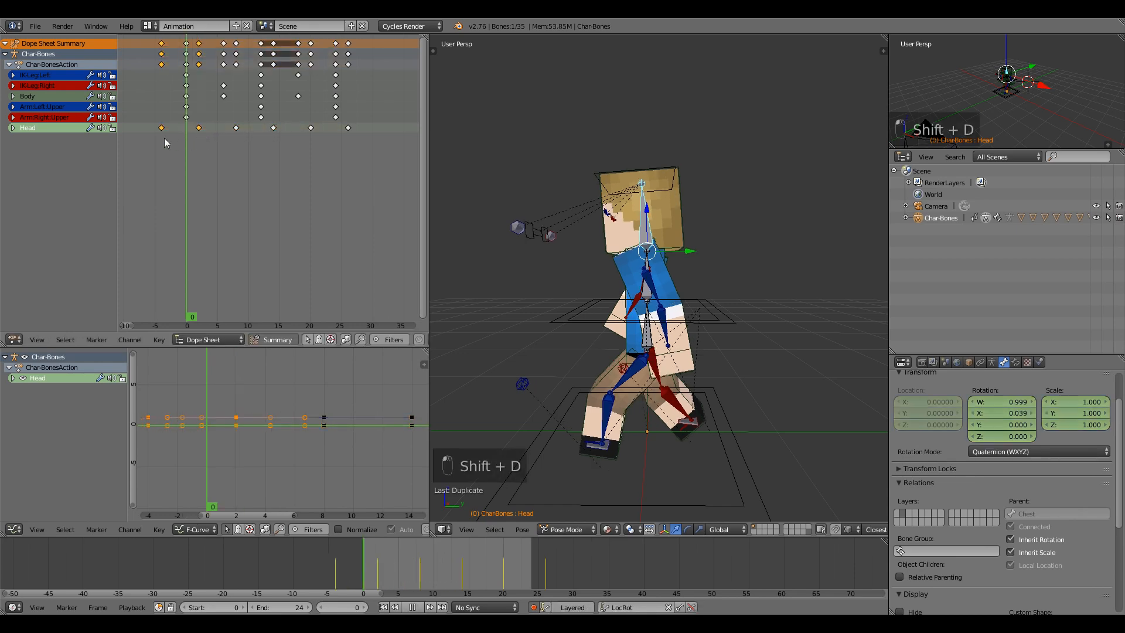
key("alt+a")
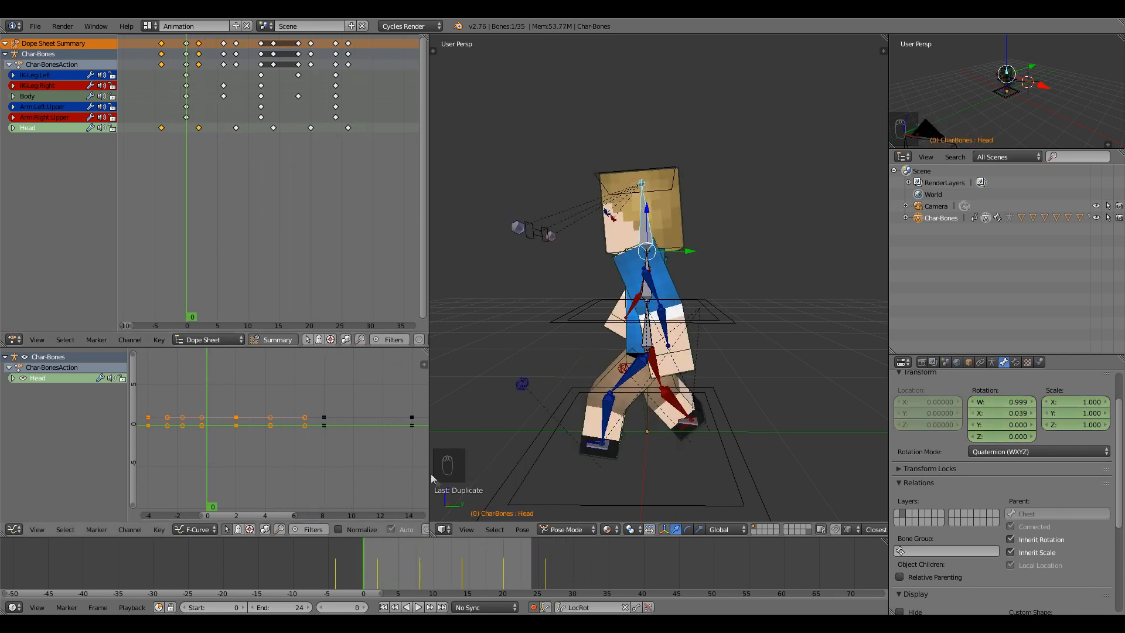
left_click(417, 607)
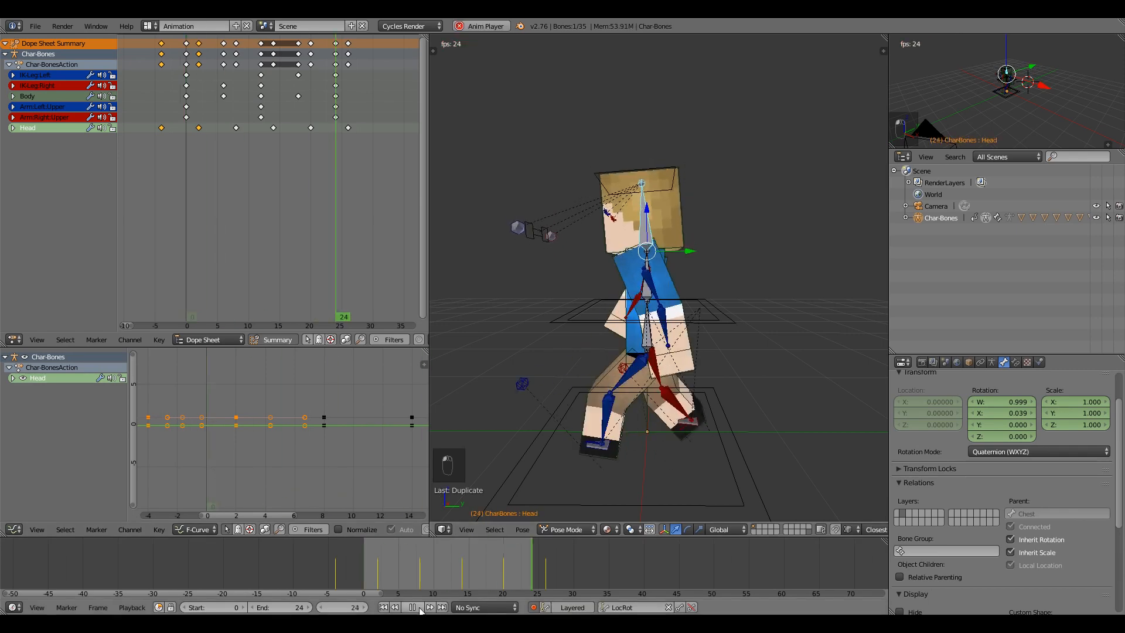
Set the end frame to 23, then play and scrub the shortened walk loop.
left_click(412, 608)
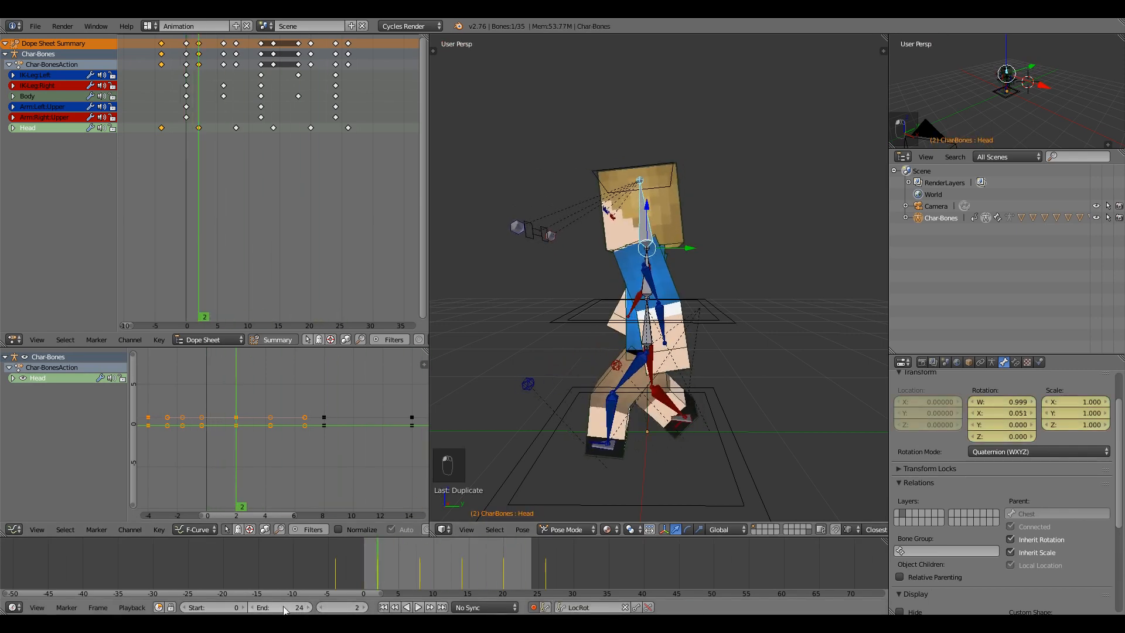
key("Return")
left_click(417, 608)
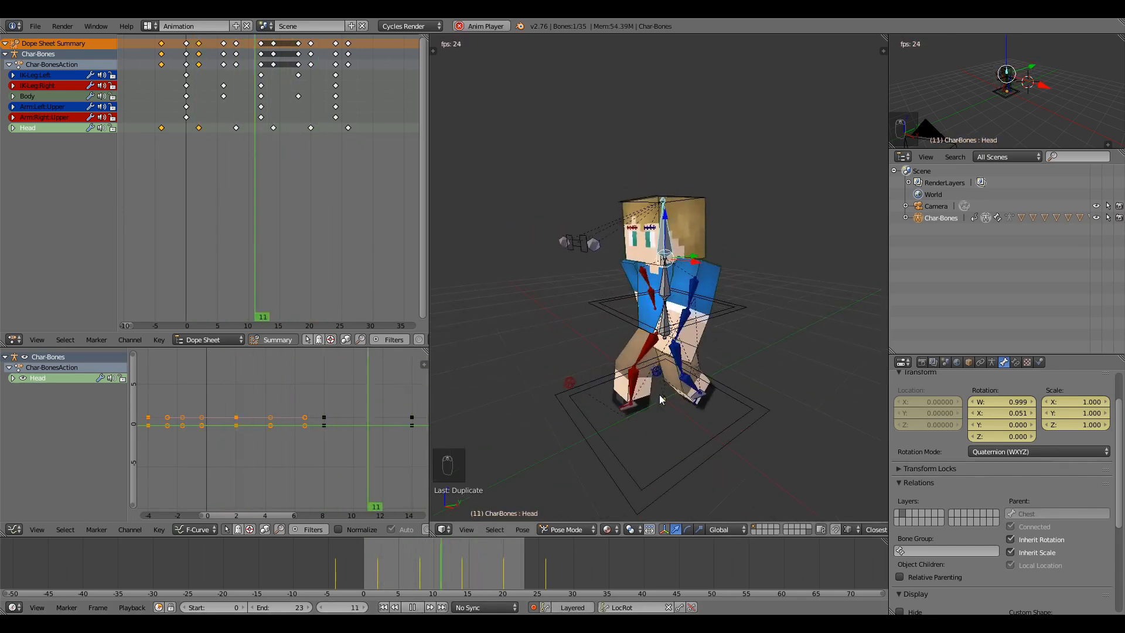
left_click(417, 607)
left_click_drag(411, 574, 364, 568)
scroll(182, 399, "down", 3)
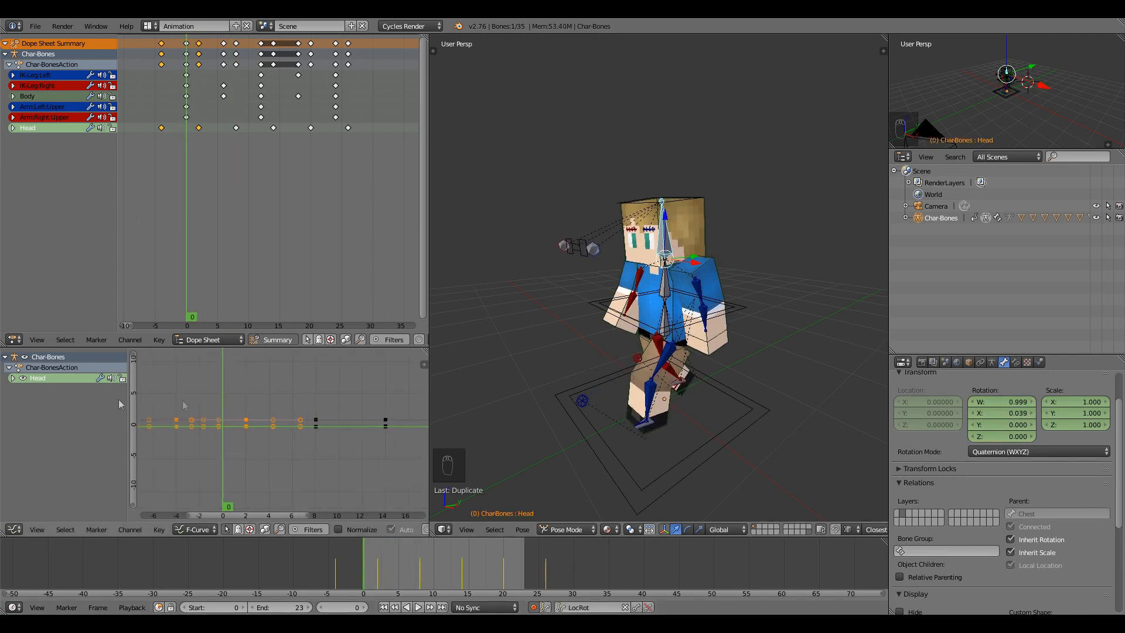
Show the Head bone's individual rotation curves and frame them in the Graph Editor.
left_click(13, 379)
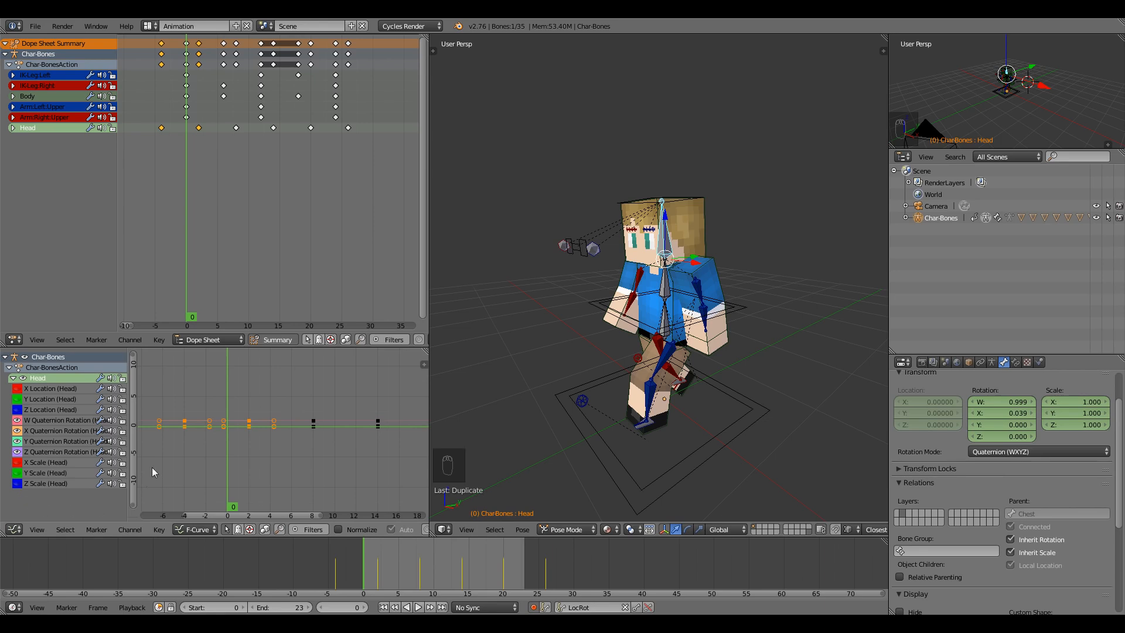
key("Home")
key("a")
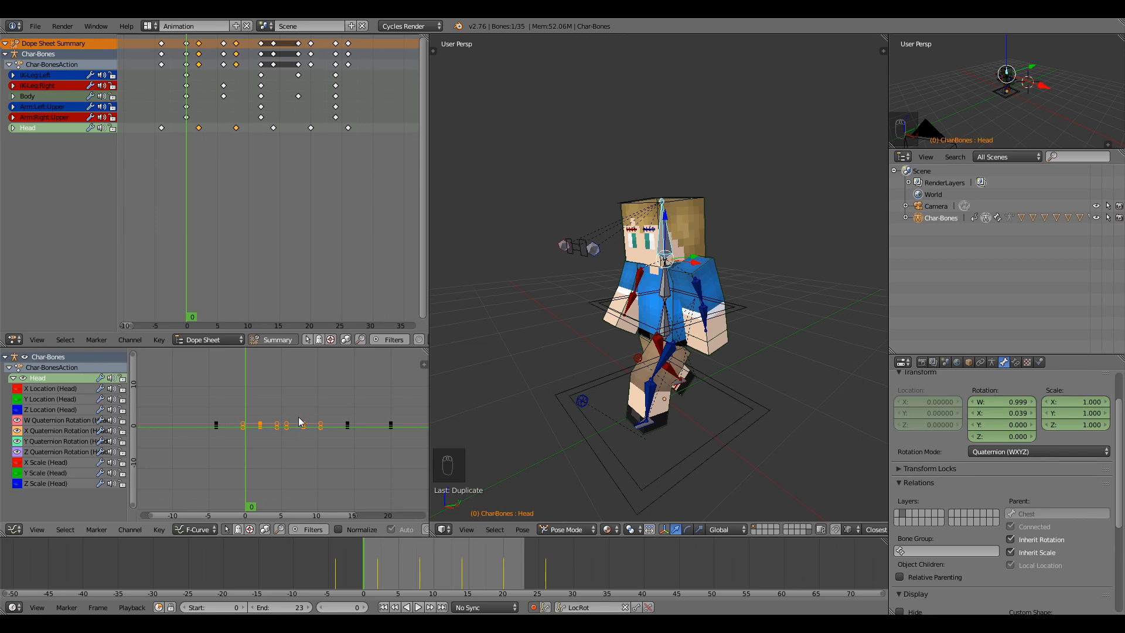
mouse_move(294, 433)
middle_mouse_down()
mouse_move(295, 424)
mouse_move(295, 440)
middle_mouse_up()
key("KP_Decimal")
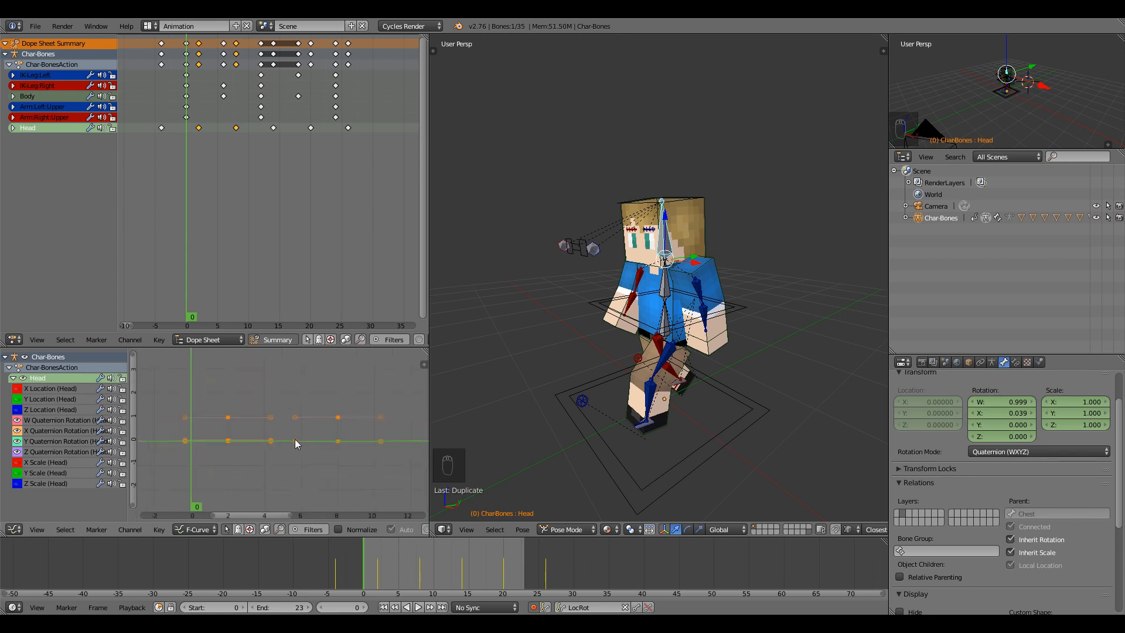
scroll(294, 438, "down", 6)
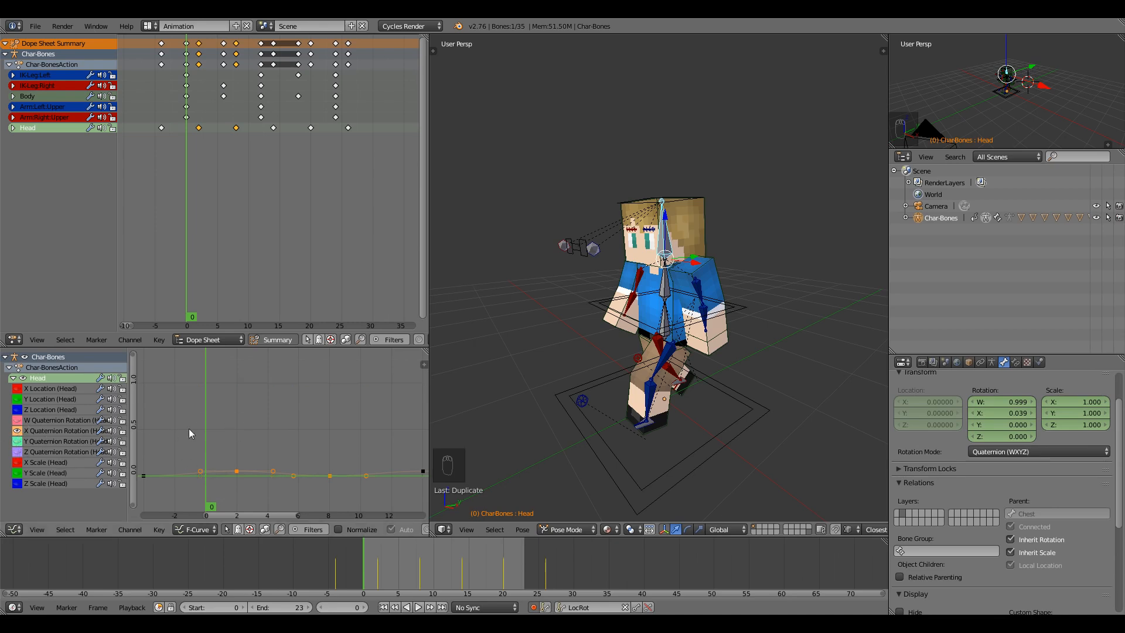
key("Home")
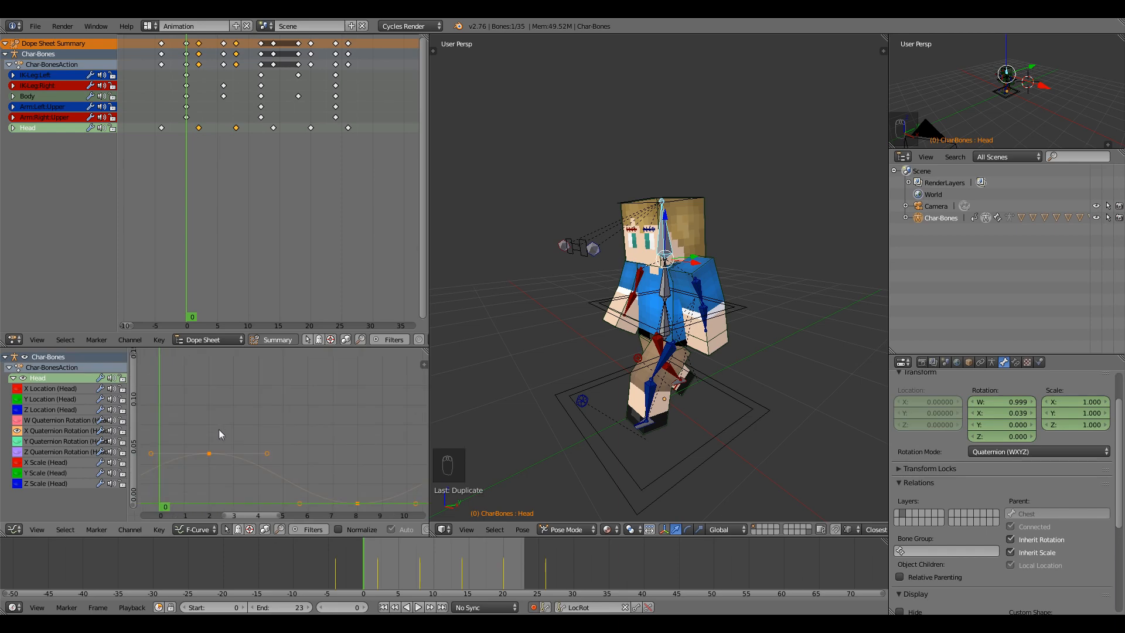
middle_click_drag(219, 431, 237, 358)
scroll(261, 393, "down", 12)
middle_click_drag(282, 406, 232, 404)
scroll(266, 409, "down", 4)
Select the Head curve's three peak keys and raise them vertically to about 0.22.
key("a")
key("alt+a")
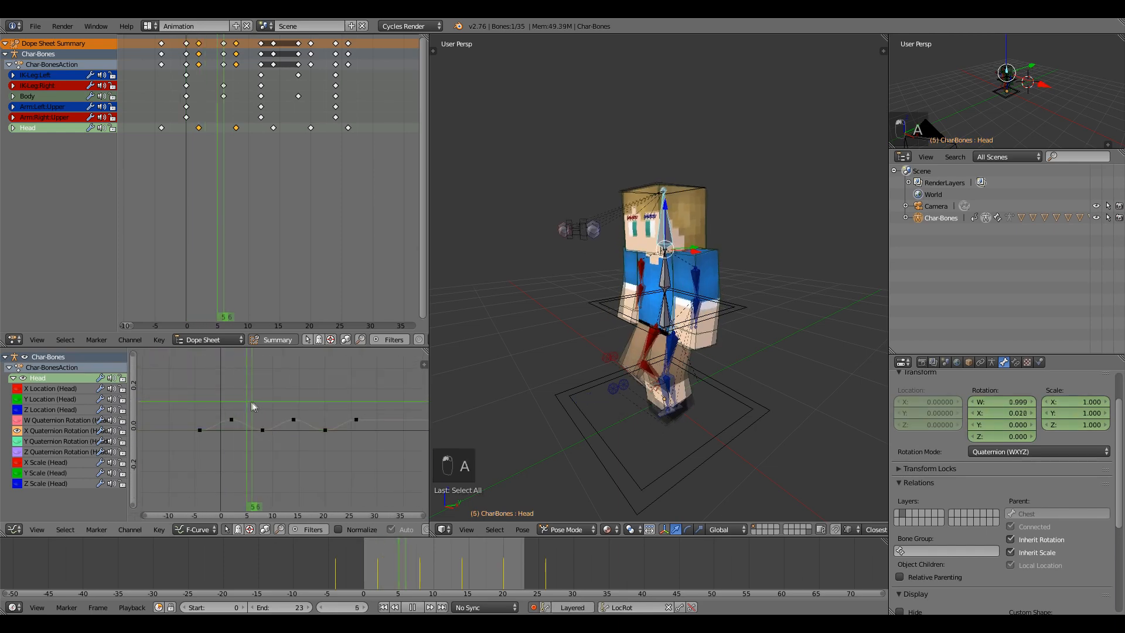
key("alt+a")
key("a")
key("a")
left_click_drag(187, 399, 187, 398)
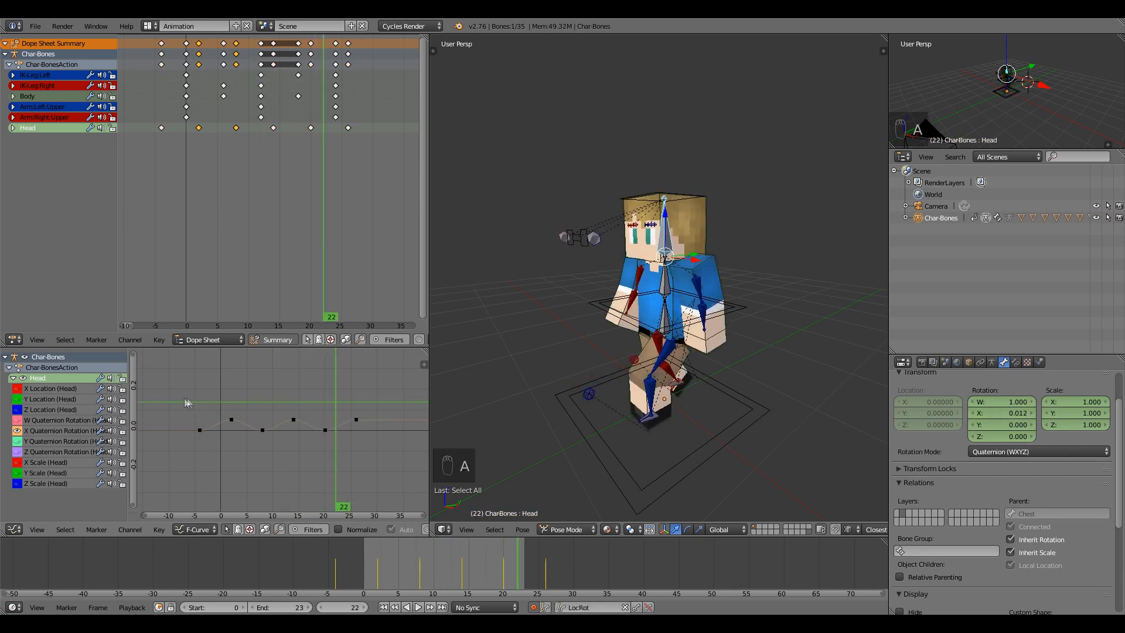
left_click_drag(377, 426, 377, 426)
key("alt+a")
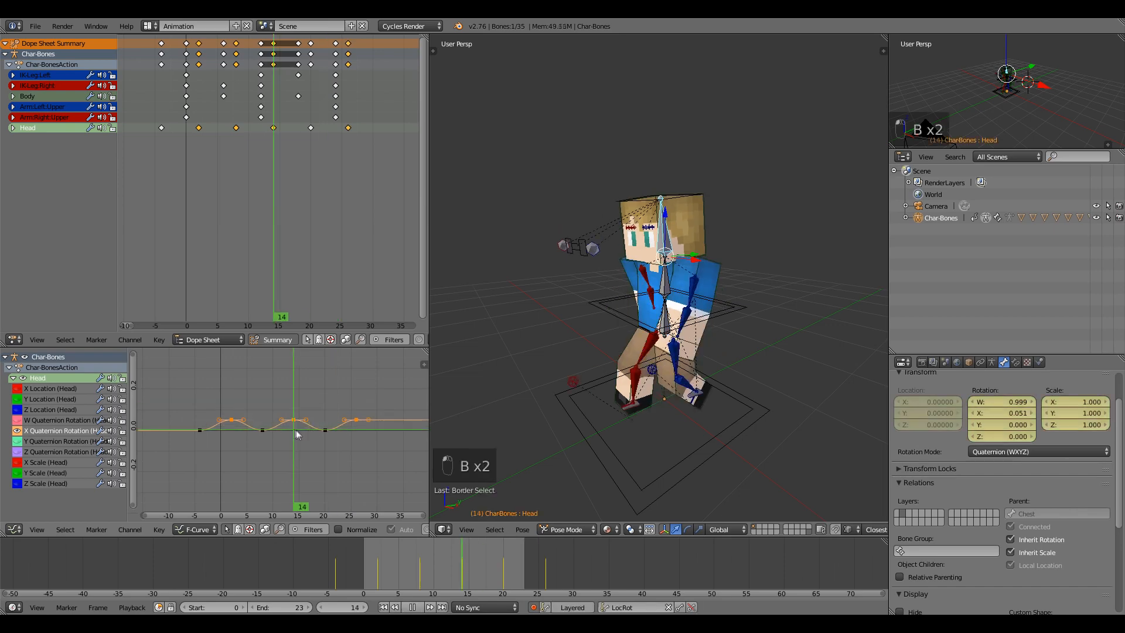
key("g")
key("y")
left_click(274, 353)
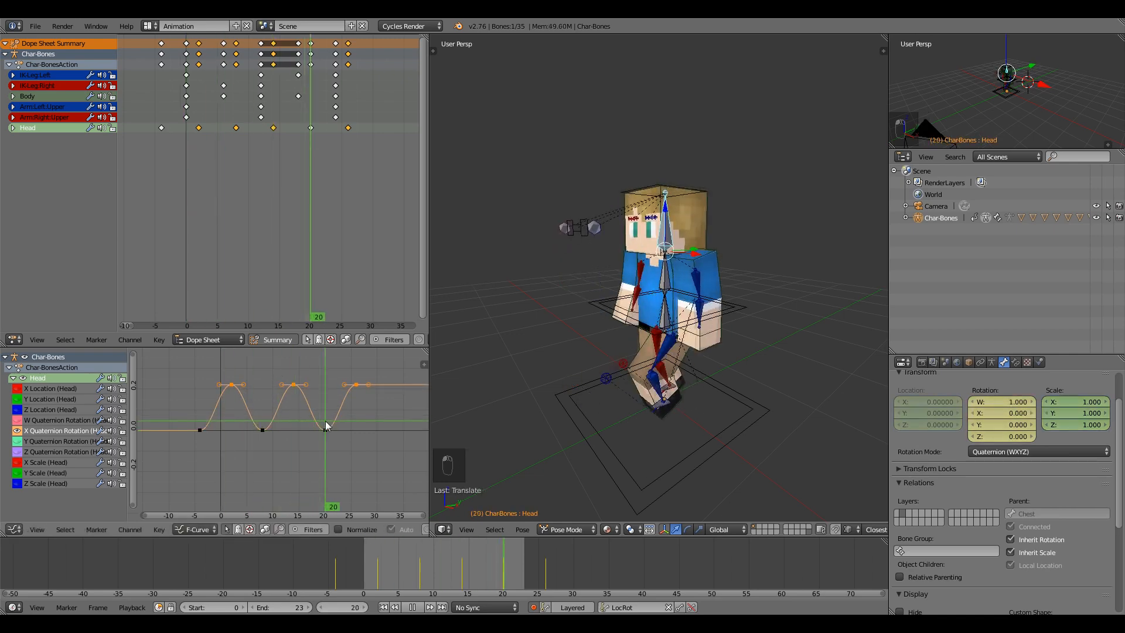
Lower the Head peaks in stages until they sit just above zero, checking by scrubbing.
key("g")
key("y")
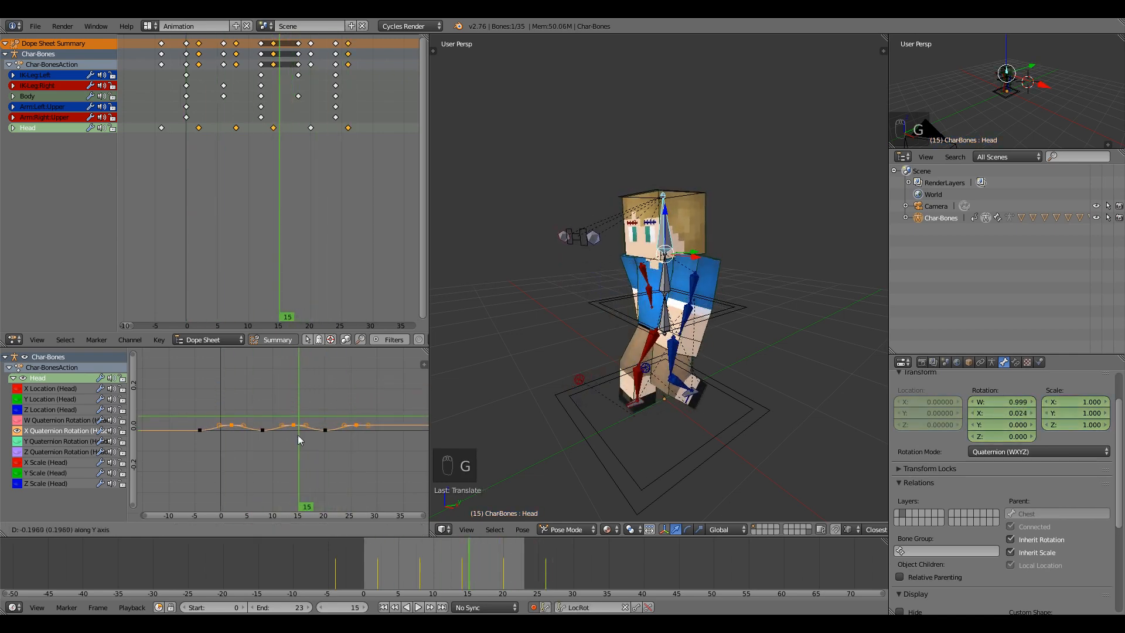
left_click(298, 435)
left_click_drag(171, 445, 271, 447)
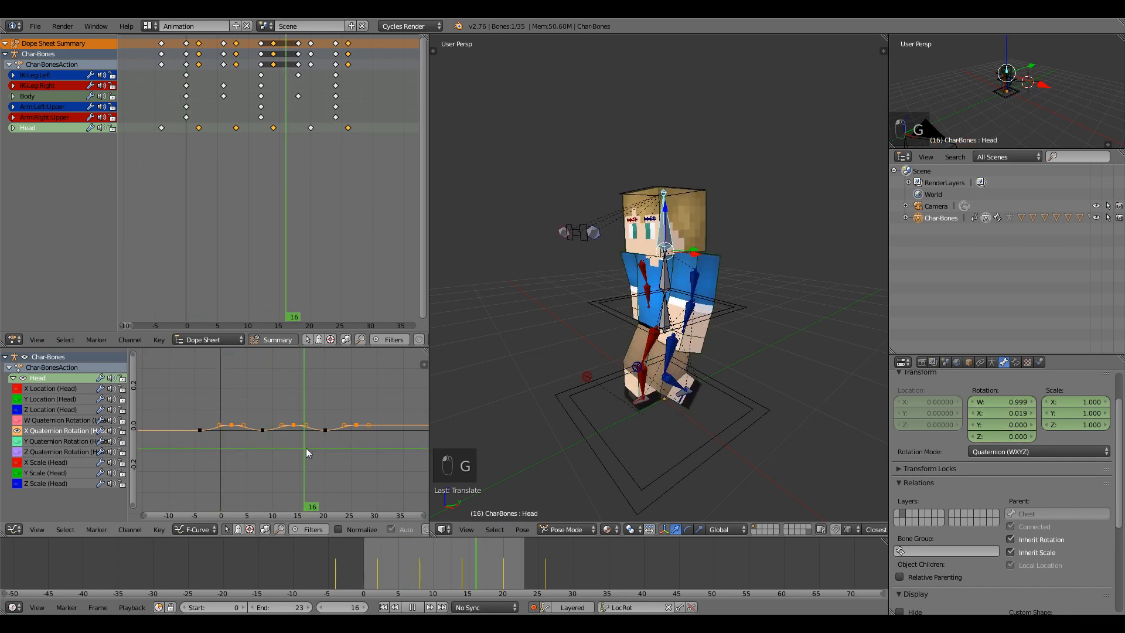
key("g")
left_click(296, 479)
left_click_drag(221, 429, 223, 402)
key("g")
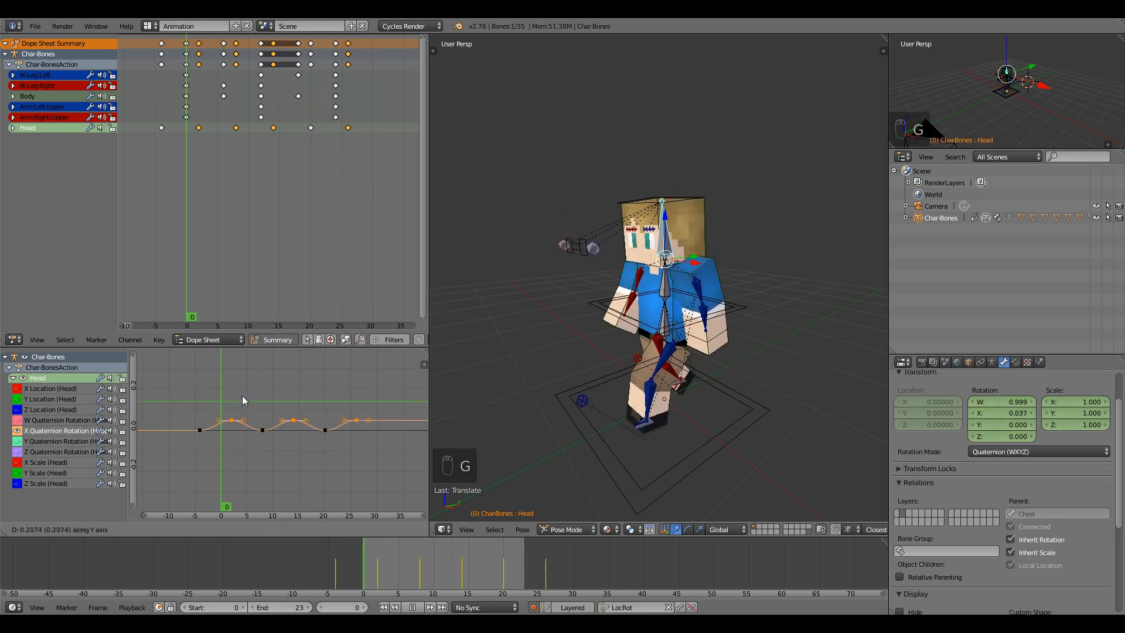
left_click(241, 395)
left_click_drag(220, 444, 320, 443)
Select the Chest bone and preview the full walk cycle.
right_click(667, 276)
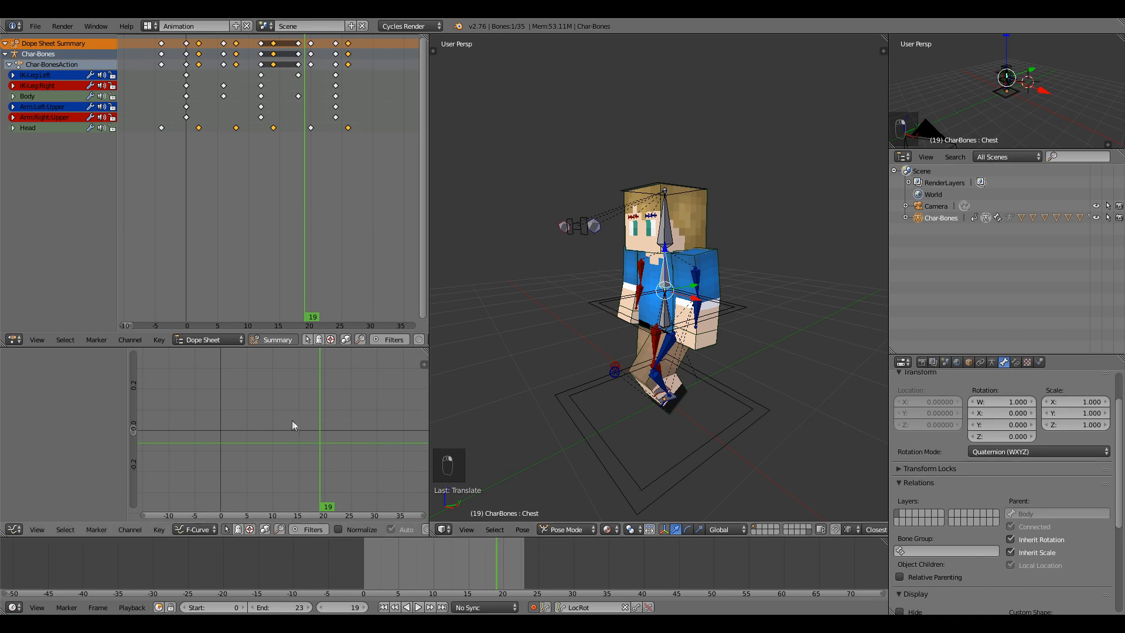
key("alt+a")
mouse_move(377, 571)
left_mouse_down()
mouse_move(549, 555)
mouse_move(372, 558)
mouse_move(472, 563)
mouse_move(526, 553)
mouse_move(364, 554)
left_mouse_up()
middle_click_drag(660, 196, 705, 184)
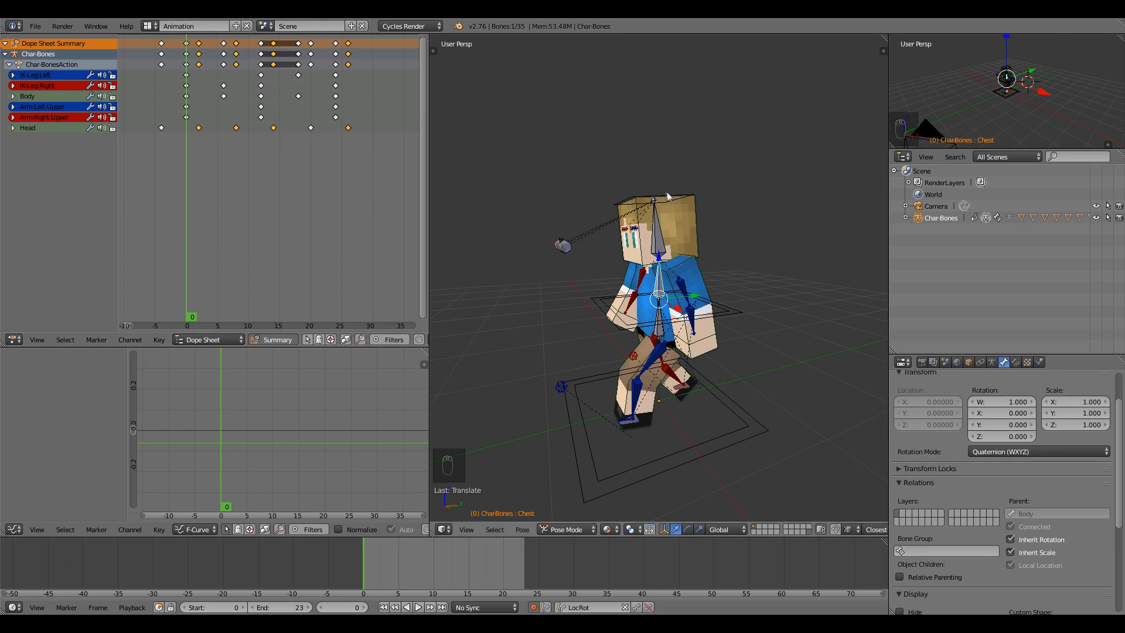
Tilt the Chest bone on X, key it, and copy that key to frame 12.
key("r")
key("x")
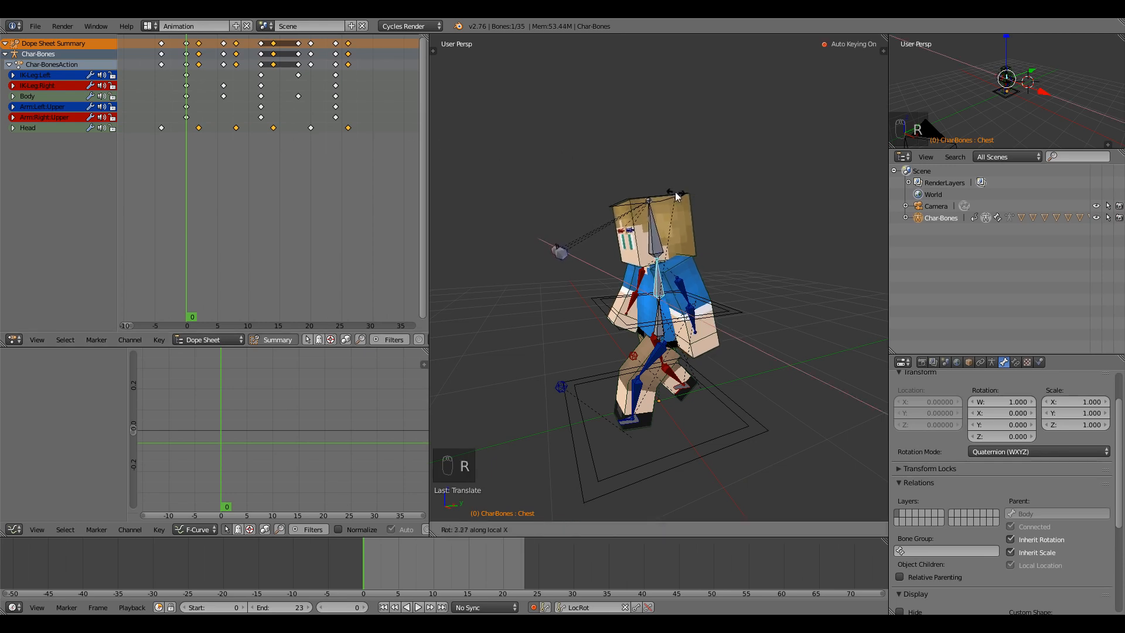
left_click(674, 196)
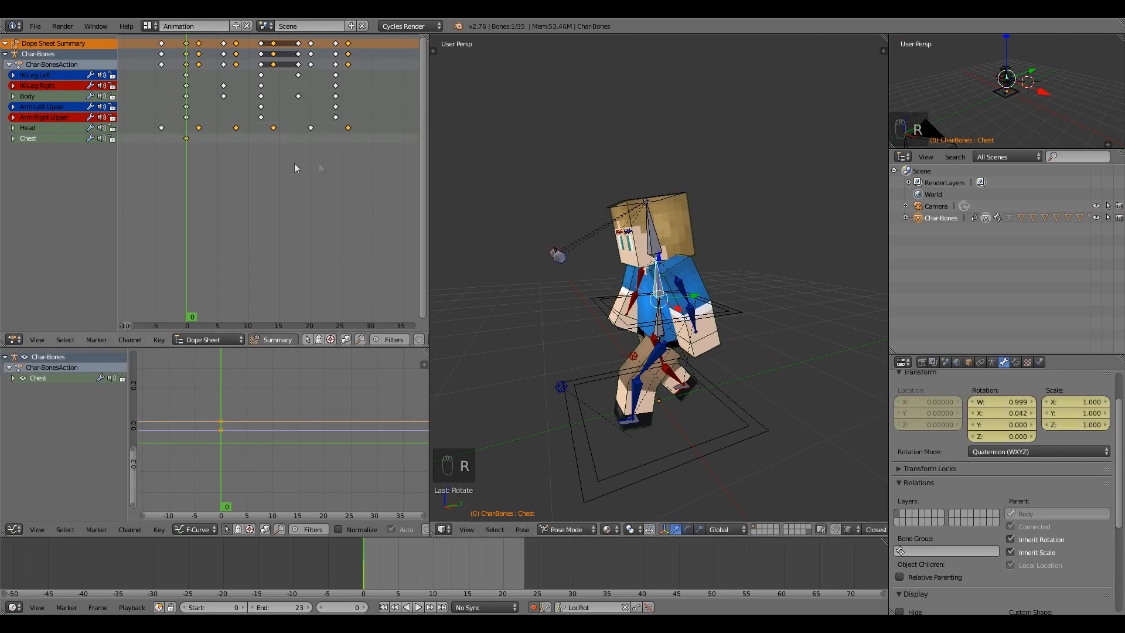
left_click(187, 140)
key("shift+d")
left_click(264, 147)
key("shift+d")
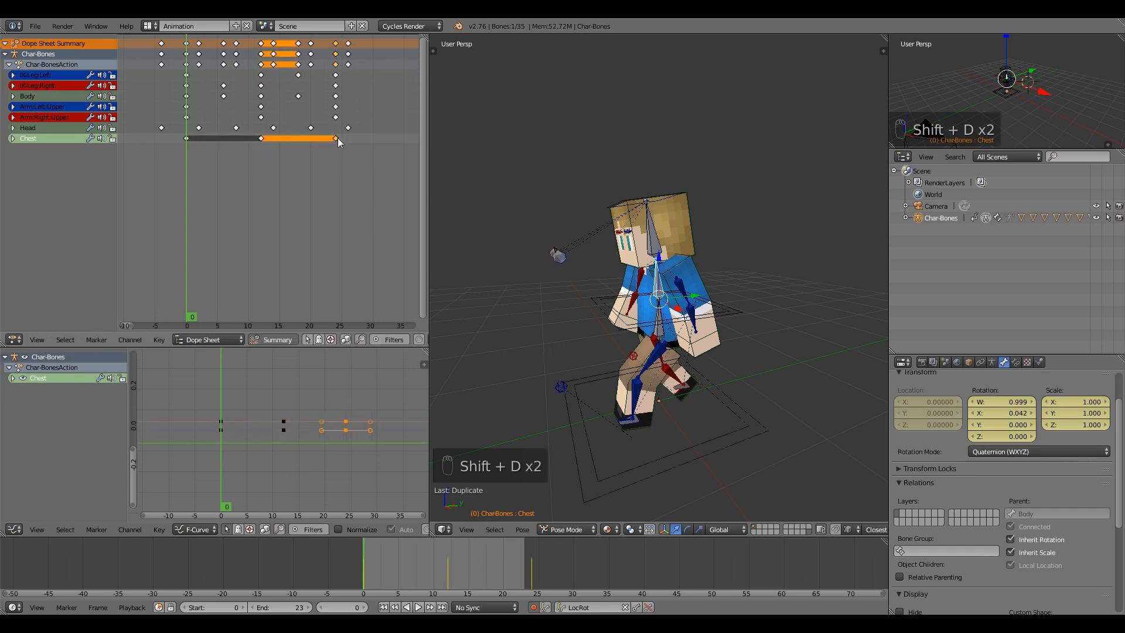
Key the Chest at its rest rotation and shift all Chest keys one frame later.
left_click_drag(188, 147, 300, 147)
key("alt+r")
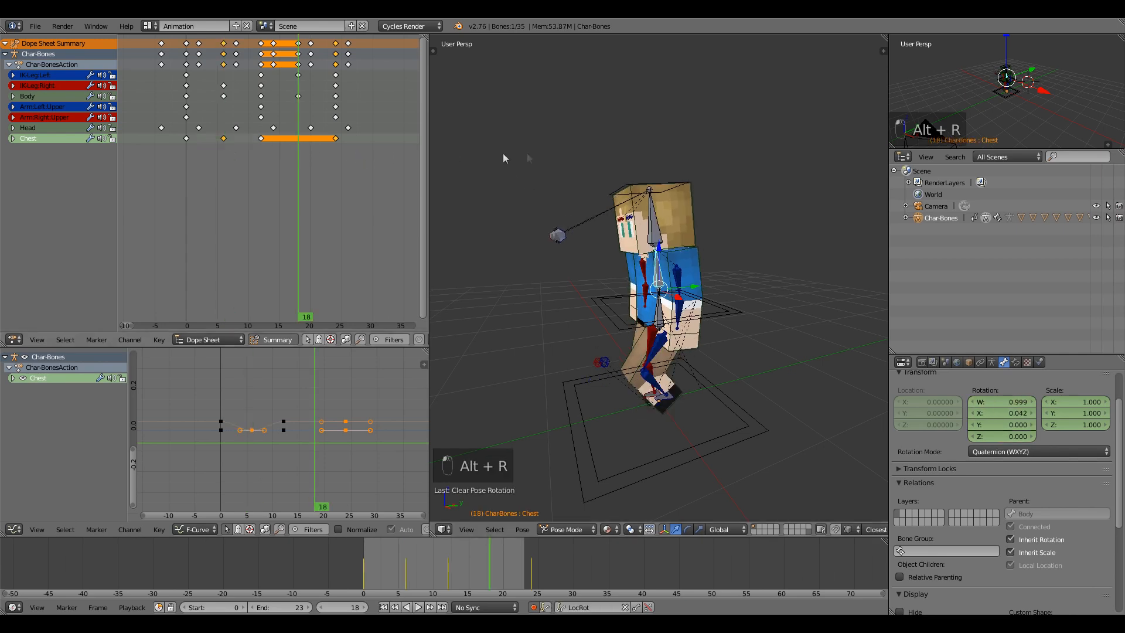
key("alt+r")
key("a")
key("b")
left_click_drag(355, 156, 173, 139)
left_click(188, 145)
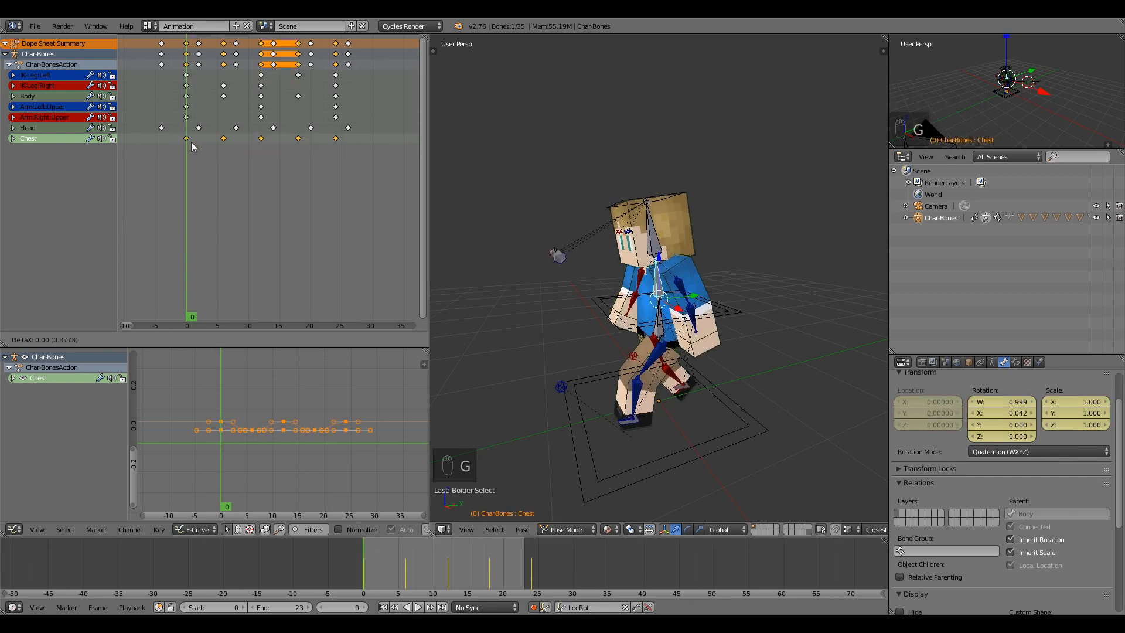
left_click(188, 151)
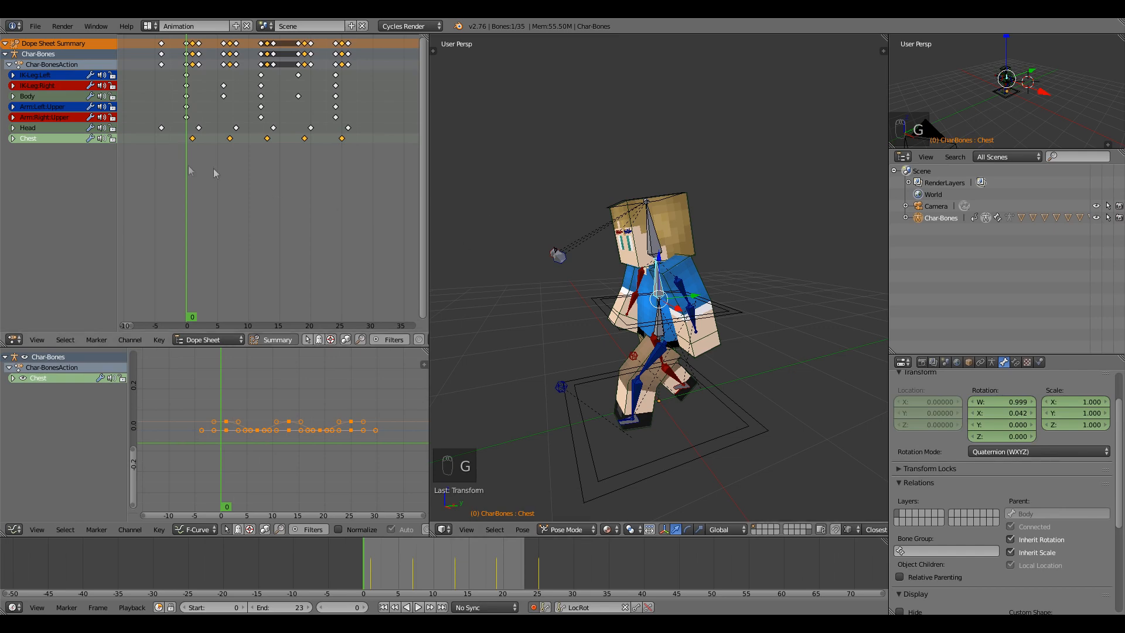
left_click_drag(186, 164, 299, 162)
Lower the Head curve's peak keys toward the baseline for a subtler head bob.
key("a")
left_click(23, 128)
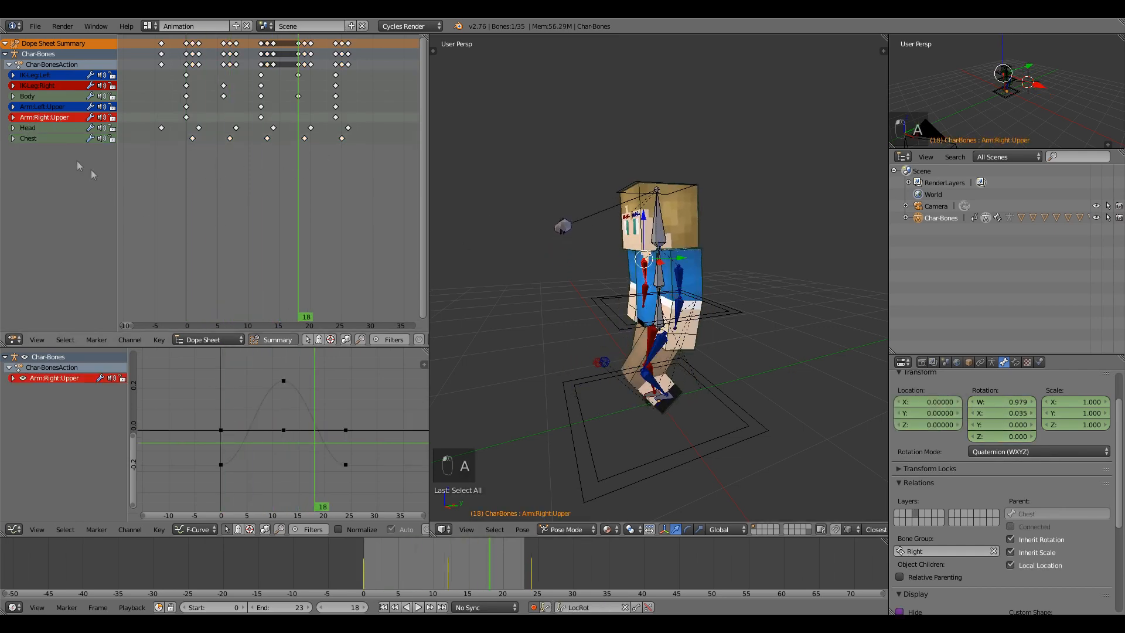
key("a")
key("b")
key("a")
left_click_drag(212, 401, 367, 415)
key("g")
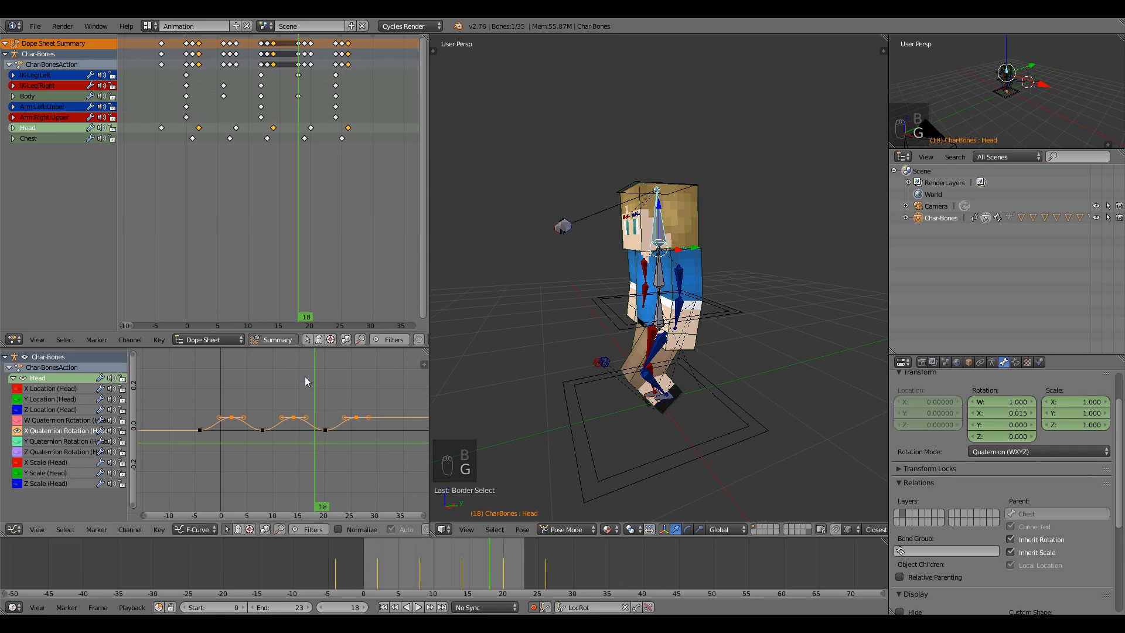
key("g")
left_click(305, 382)
key("alt+a")
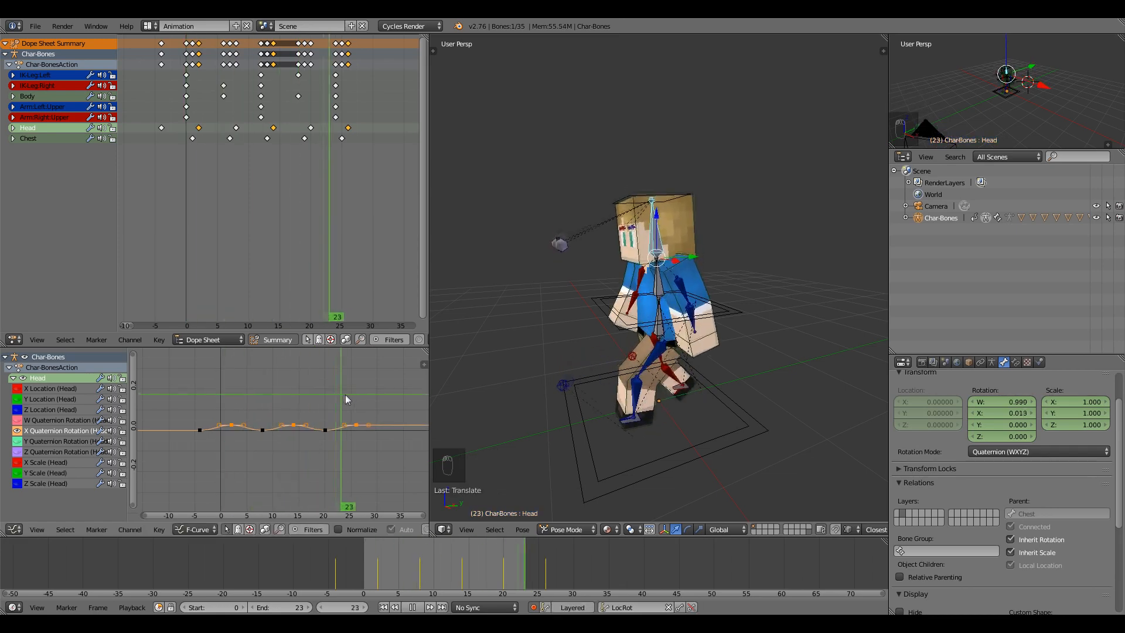
Replay the walk cycle from frame 0 to review the current motion.
left_click(416, 608)
left_click(421, 607)
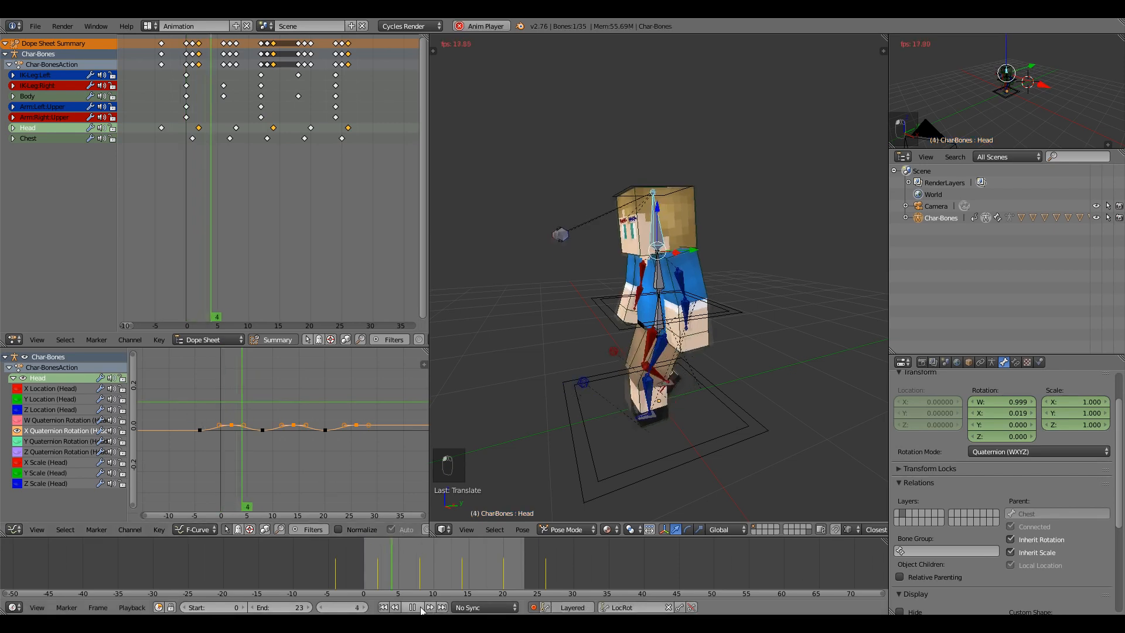
key("alt+a")
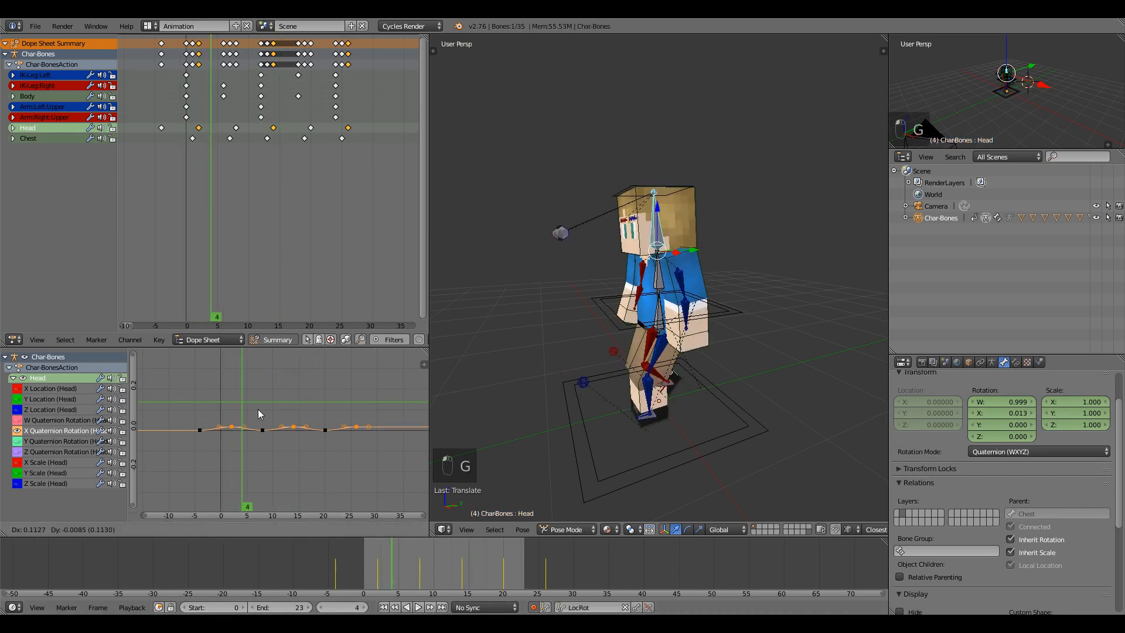
left_click(218, 409)
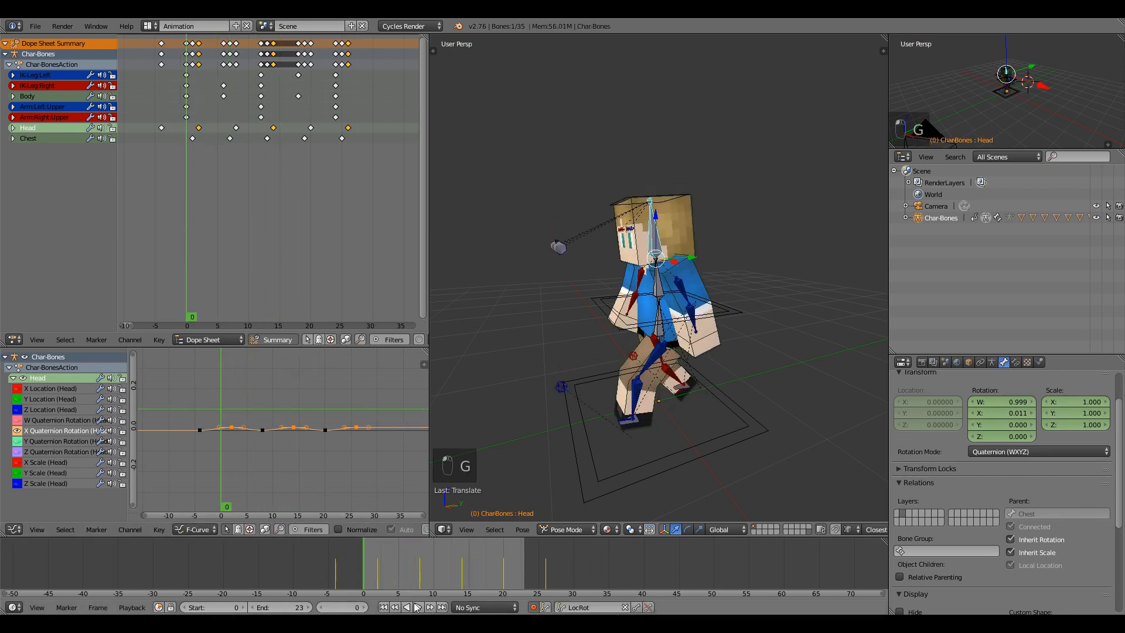
left_click(415, 607)
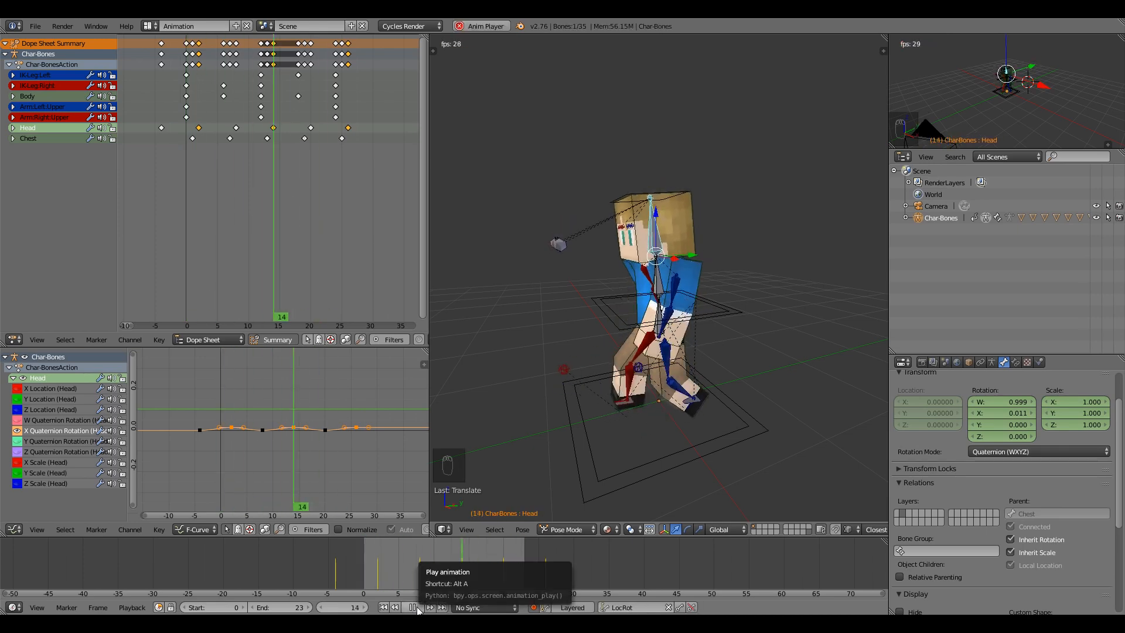
left_click(413, 607)
Lower the three upper Chest rotation keys slightly and preview the softer sway.
left_click(14, 141)
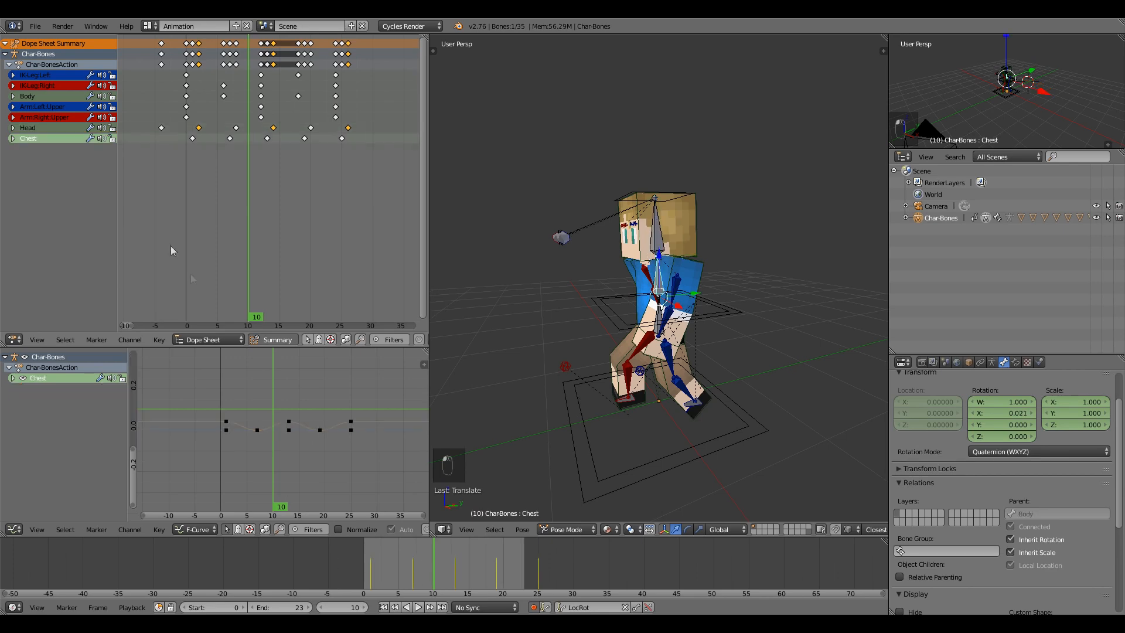
left_click_drag(337, 428, 361, 422)
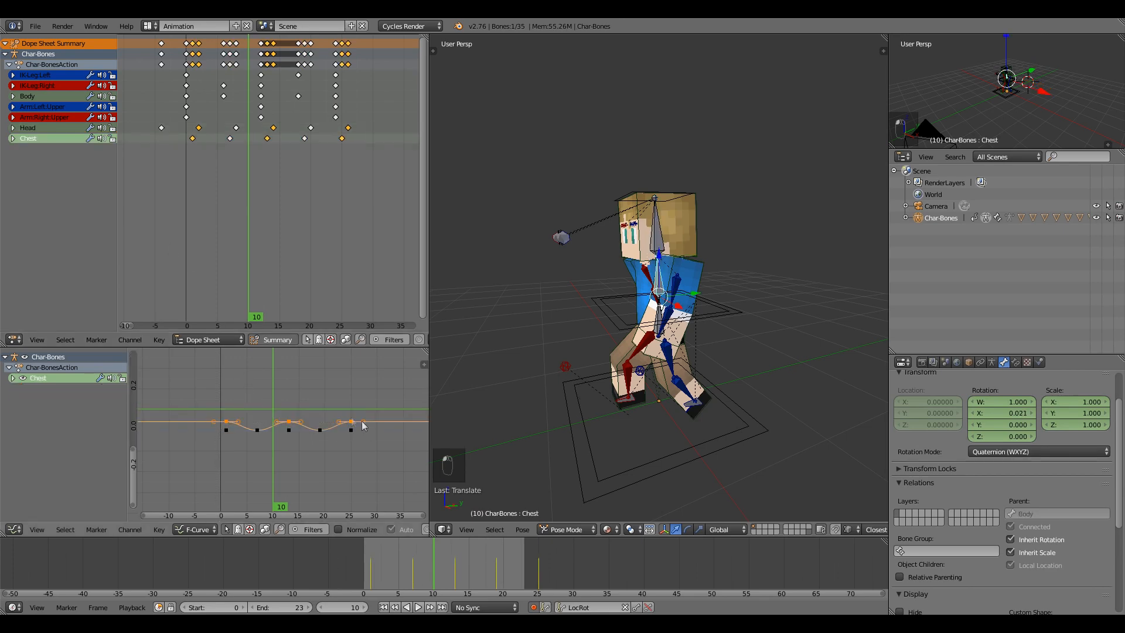
key("g")
left_click(303, 383)
left_click_drag(304, 383, 221, 389)
left_click(418, 606)
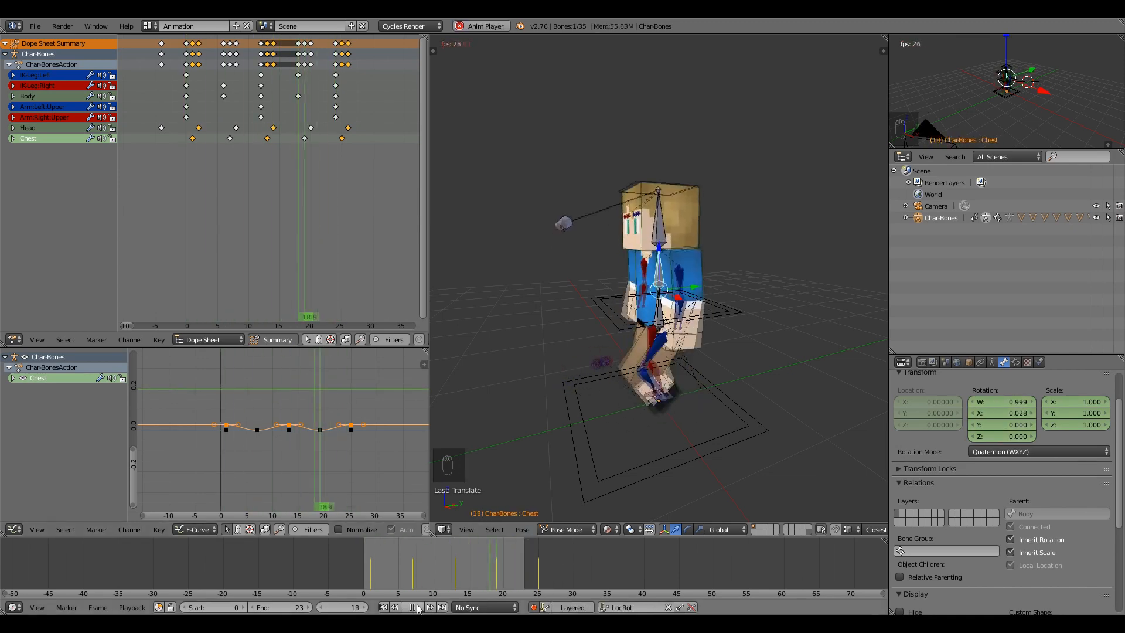
left_click(417, 606)
scroll(683, 395, "down", 3)
right_click(666, 371)
scroll(328, 167, "down", 3)
Duplicate all walk-cycle keyframes three times, placing each copy after the previous one.
left_click_drag(188, 39, 189, 39)
key("shift+d")
left_click(321, 84)
scroll(322, 88, "down", 2)
key("shift+d")
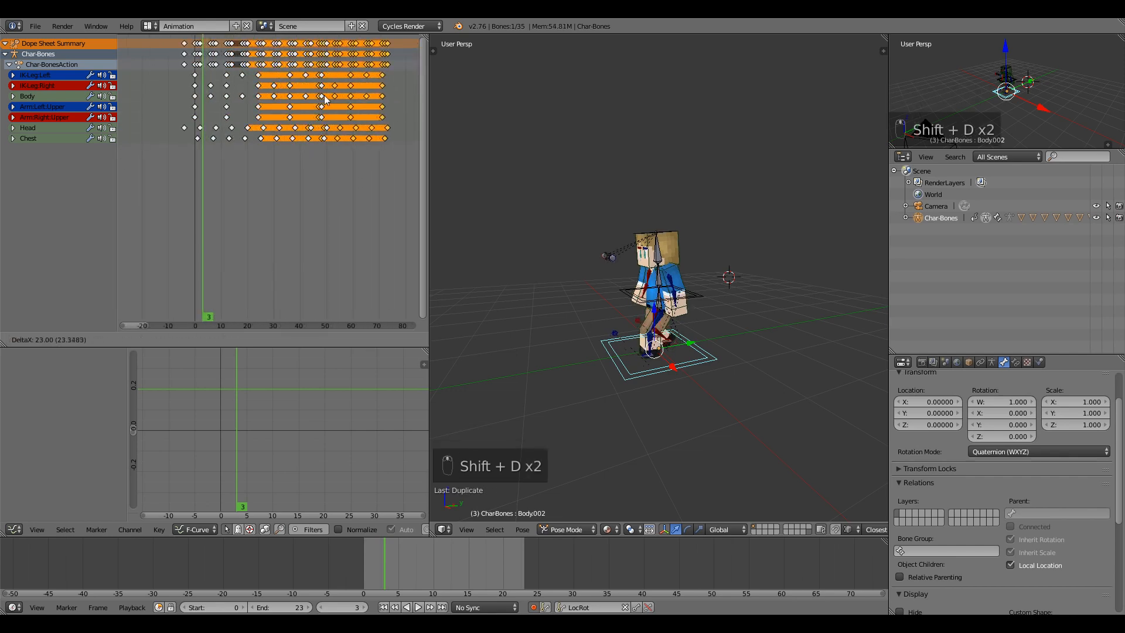
left_click(326, 95)
middle_click_drag(304, 101, 210, 110)
key("shift+d")
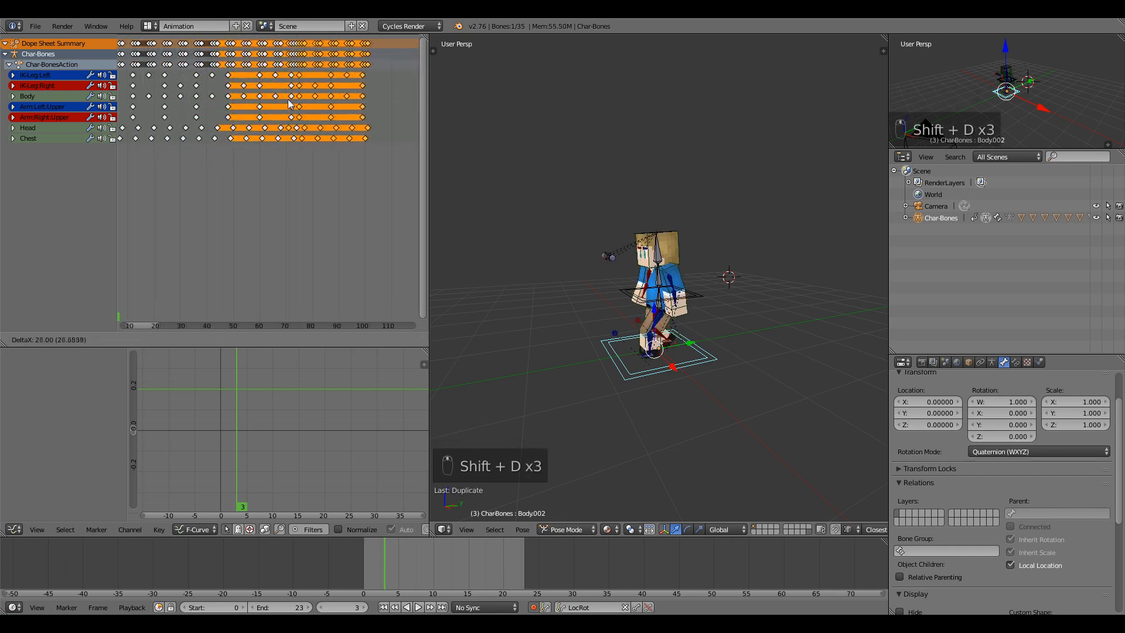
left_click(283, 100)
Set the scene end to frame 130 and key Body.002 travelling along Y from frame 0 to 95.
left_click_drag(283, 608, 348, 609)
left_click_drag(432, 551, 363, 556)
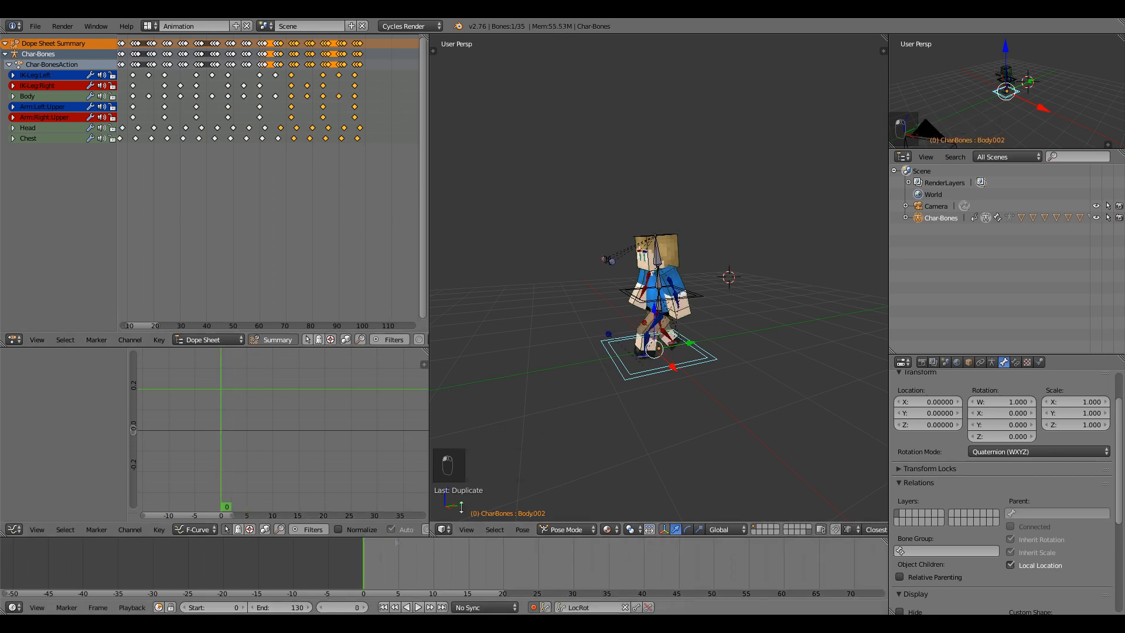
scroll(698, 316, "down", 3)
left_click_drag(693, 312, 706, 308)
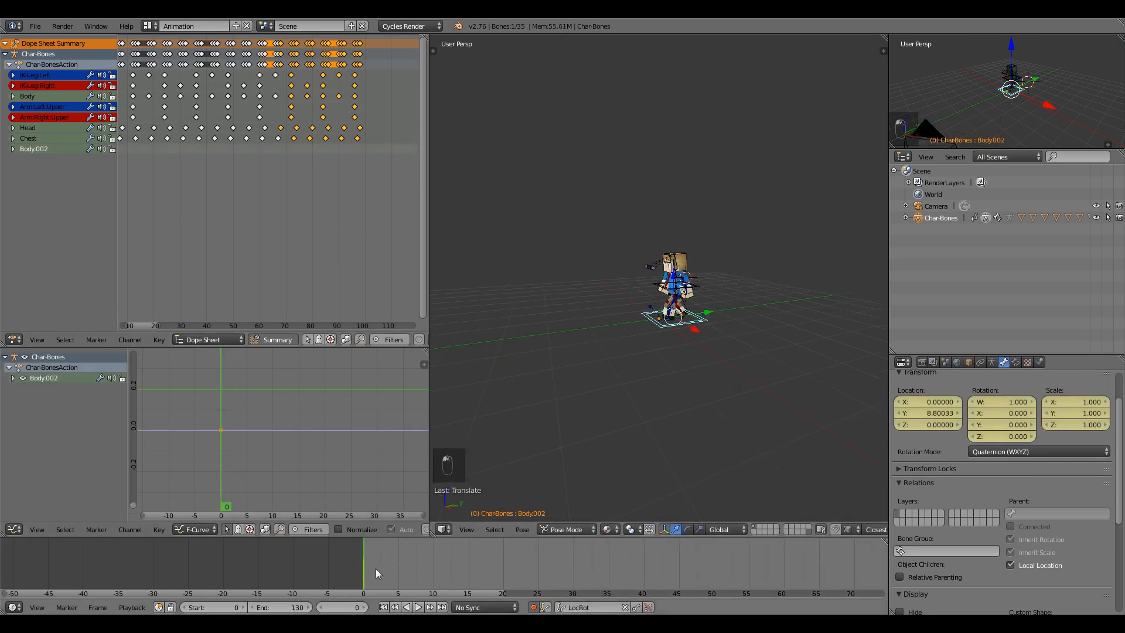
key("alt+a")
scroll(417, 564, "down", 3)
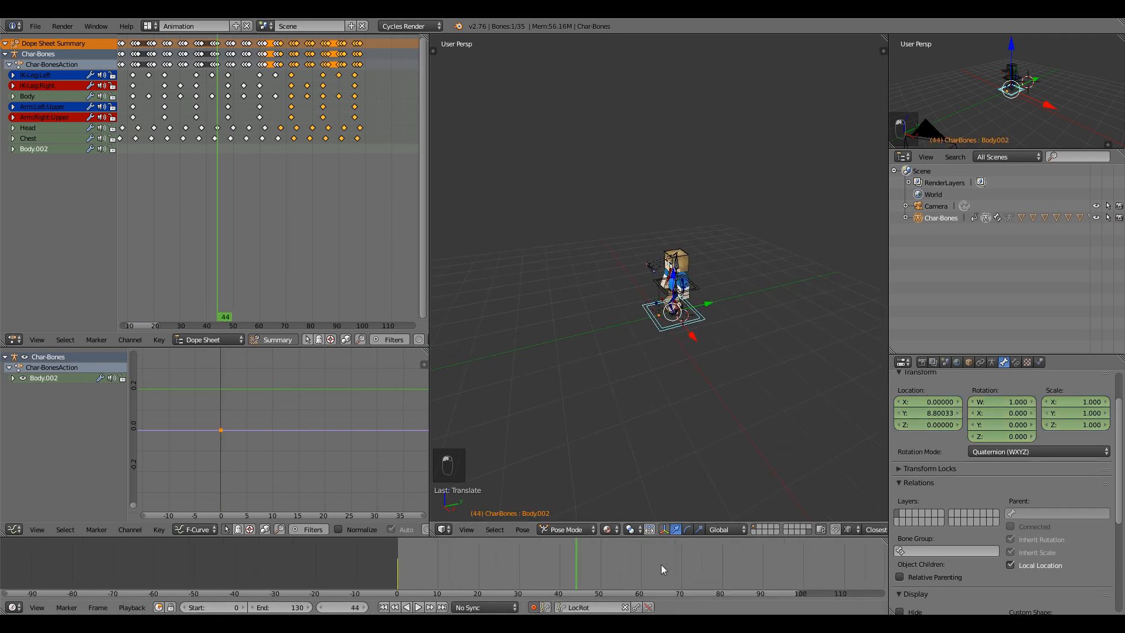
key("alt+a")
left_click_drag(701, 294, 537, 337)
scroll(250, 198, "down", 4)
Set the root's keys to Linear interpolation and play from frame 0.
key("t")
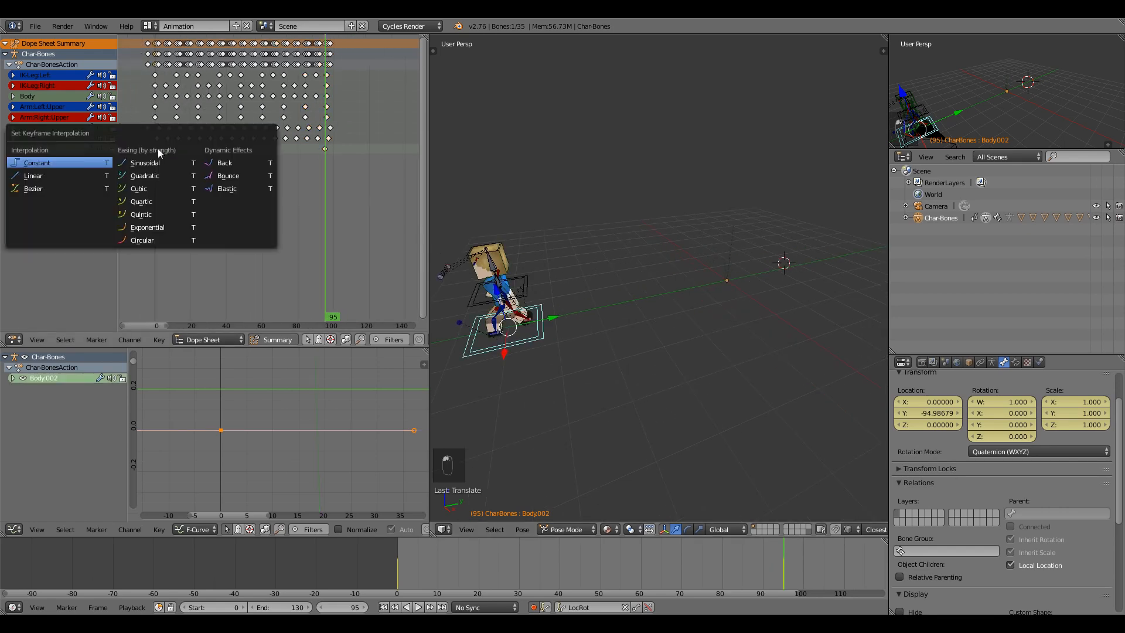
left_click(81, 175)
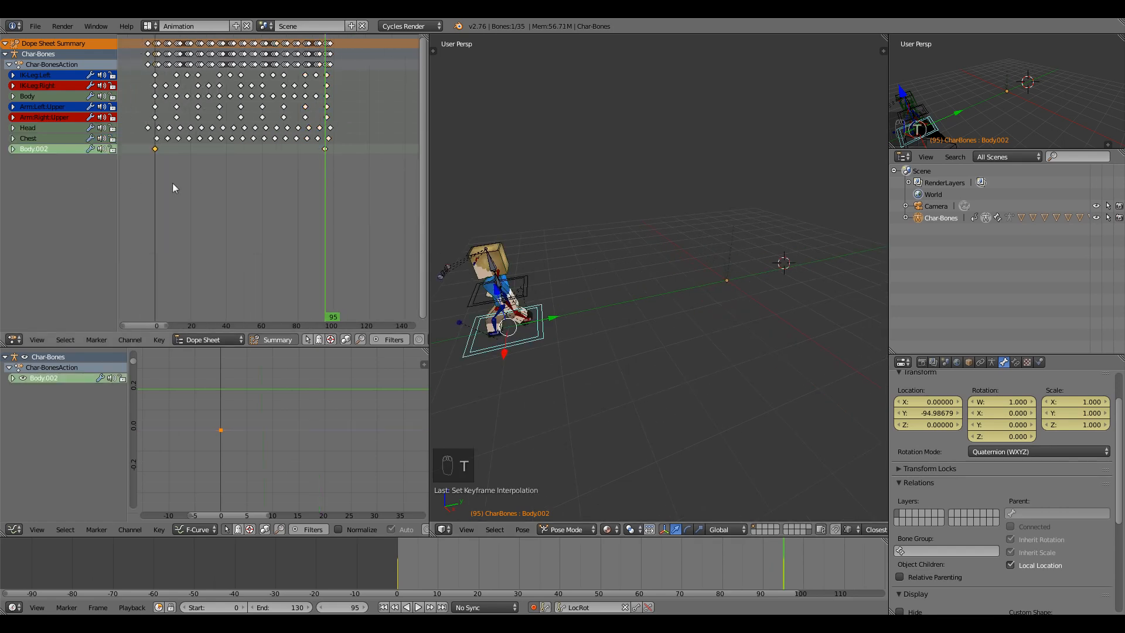
left_click(155, 153)
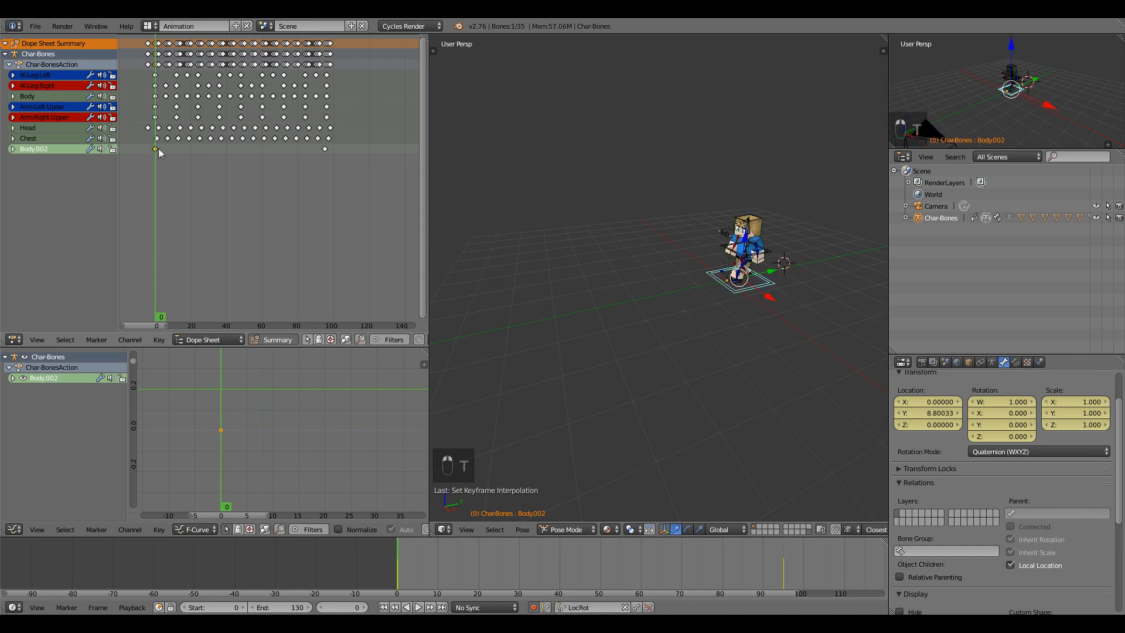
key("alt+a")
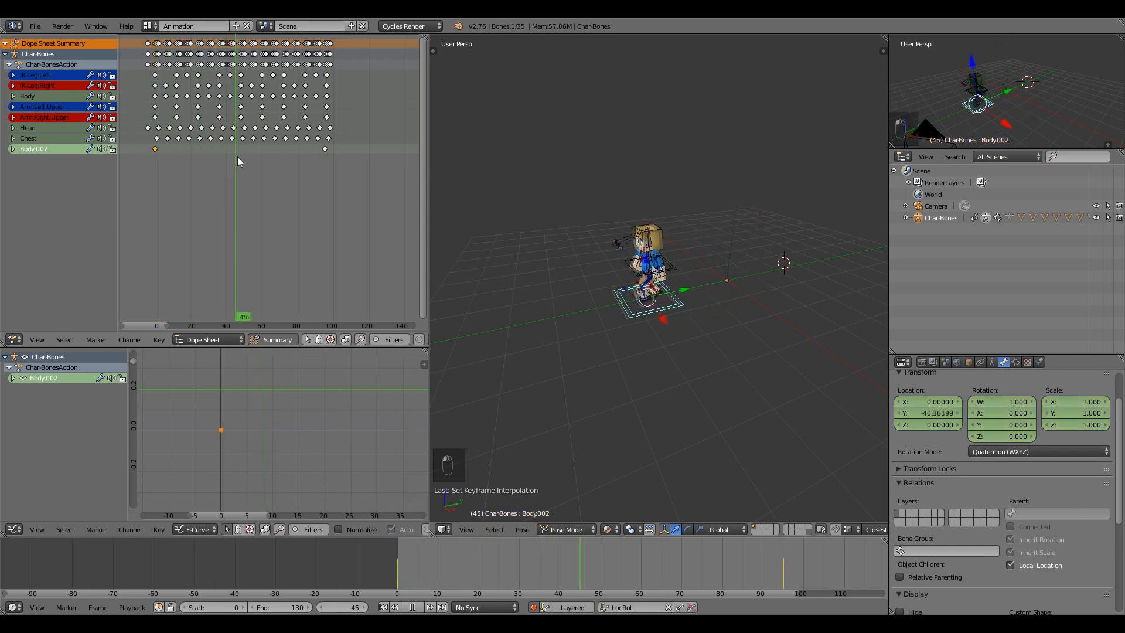
key("alt+a")
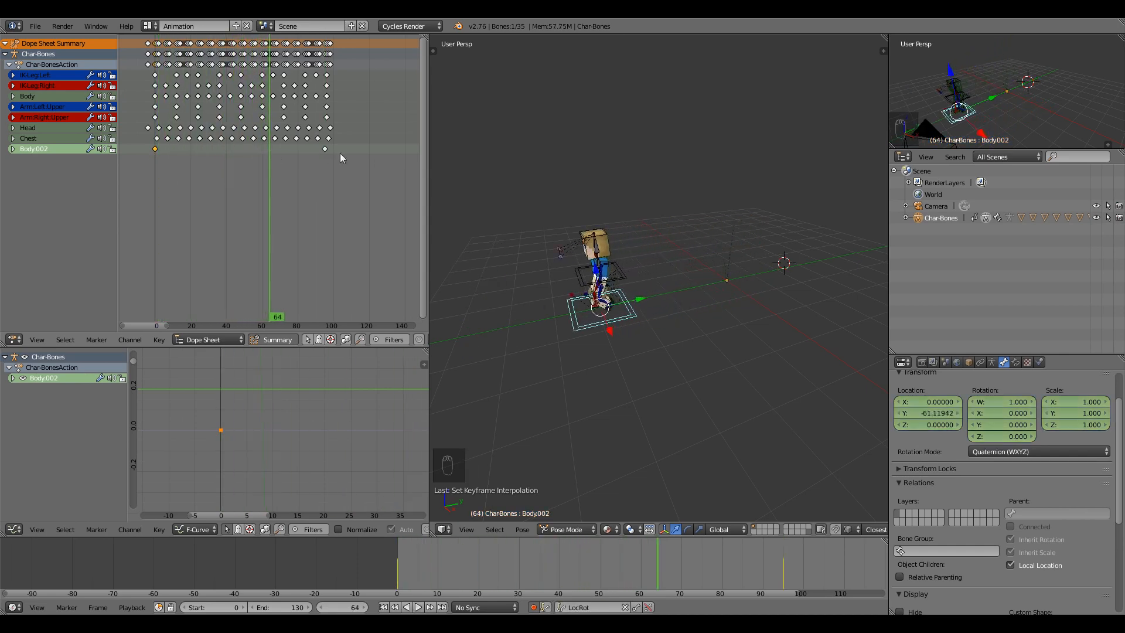
Move the root's last keyframe from frame 95 to about frame 90.
right_click(326, 152)
key("g")
left_click(316, 155)
left_click_drag(155, 171, 225, 170)
Play and scrub the walk from frame 1 to 67 to check the root's forward travel.
middle_click_drag(552, 279, 597, 328)
left_click_drag(483, 571, 401, 580)
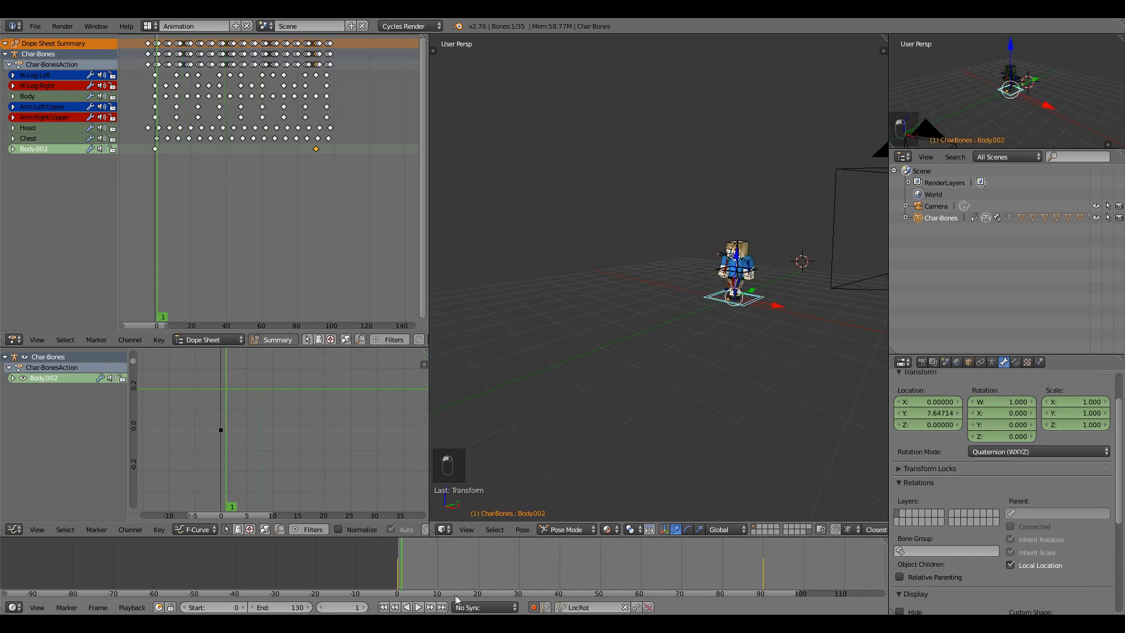
left_click(420, 607)
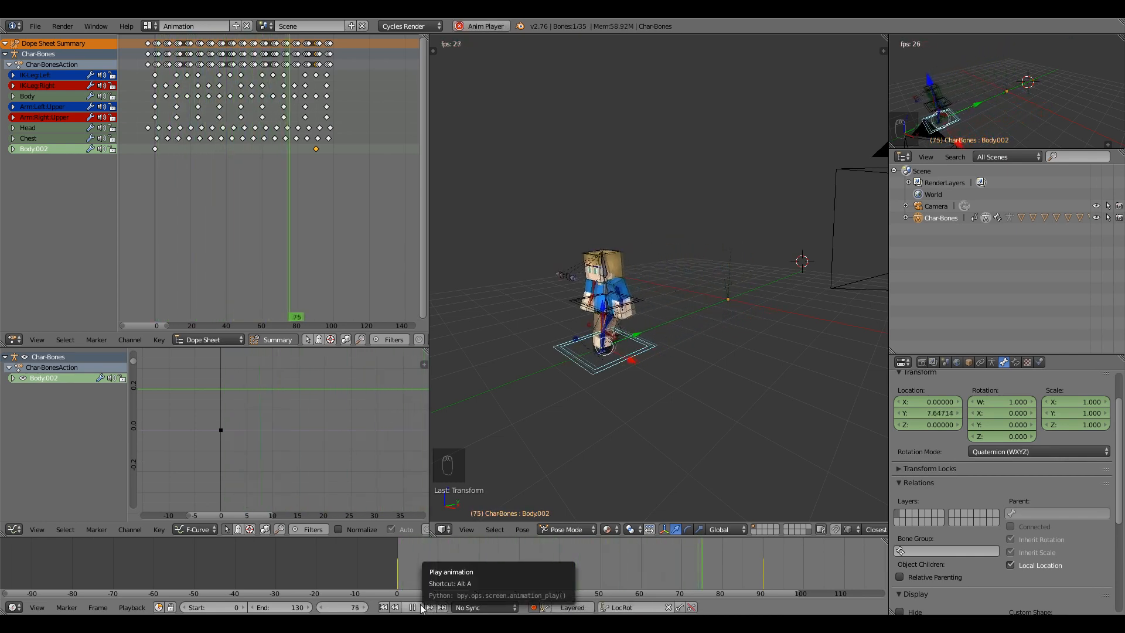
left_click(412, 606)
left_click(416, 580)
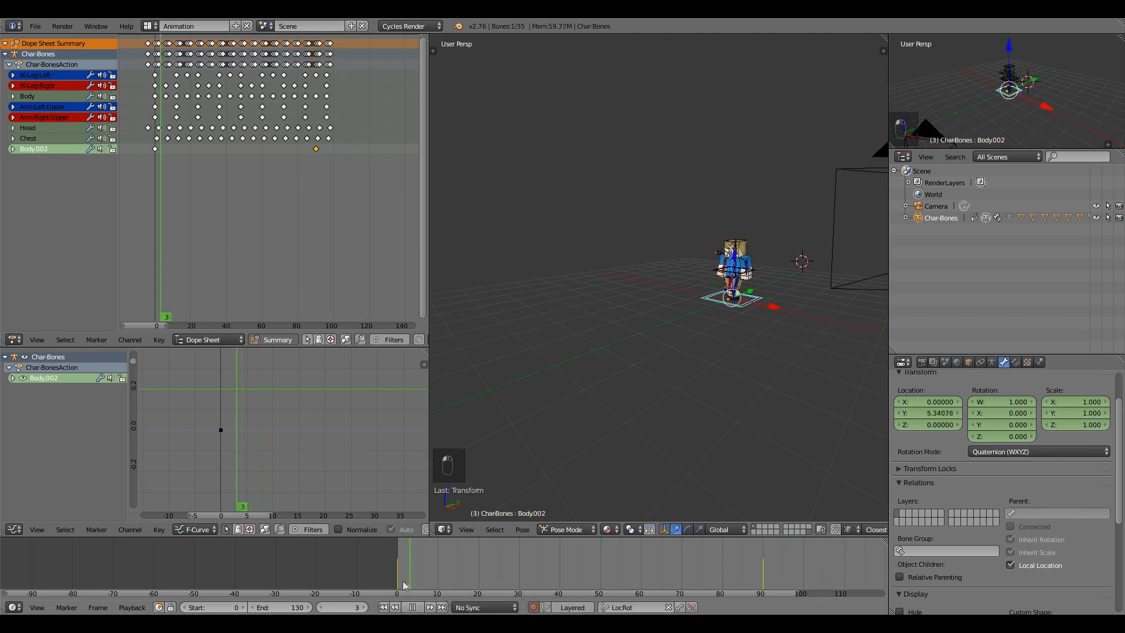
left_click_drag(417, 579, 673, 563)
middle_click_drag(588, 350, 636, 360)
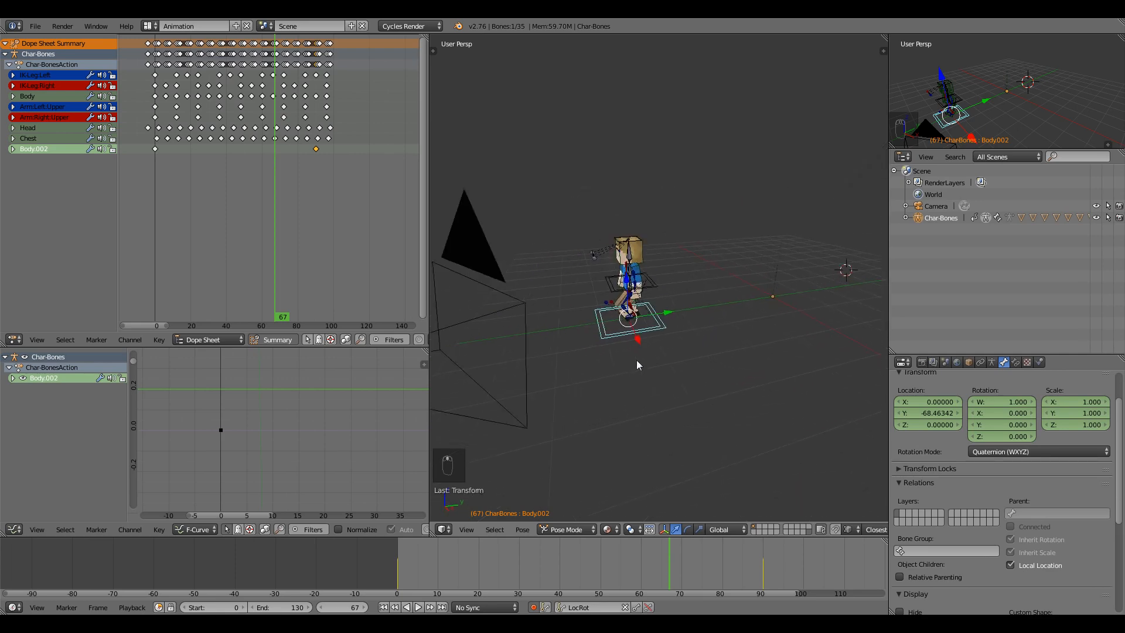
Replay from frame 0, stop at frame 50, and select the left leg IK bone.
scroll(634, 359, "up", 2)
left_click_drag(660, 543, 389, 573)
middle_click_drag(616, 362, 603, 361)
scroll(603, 361, "up", 3)
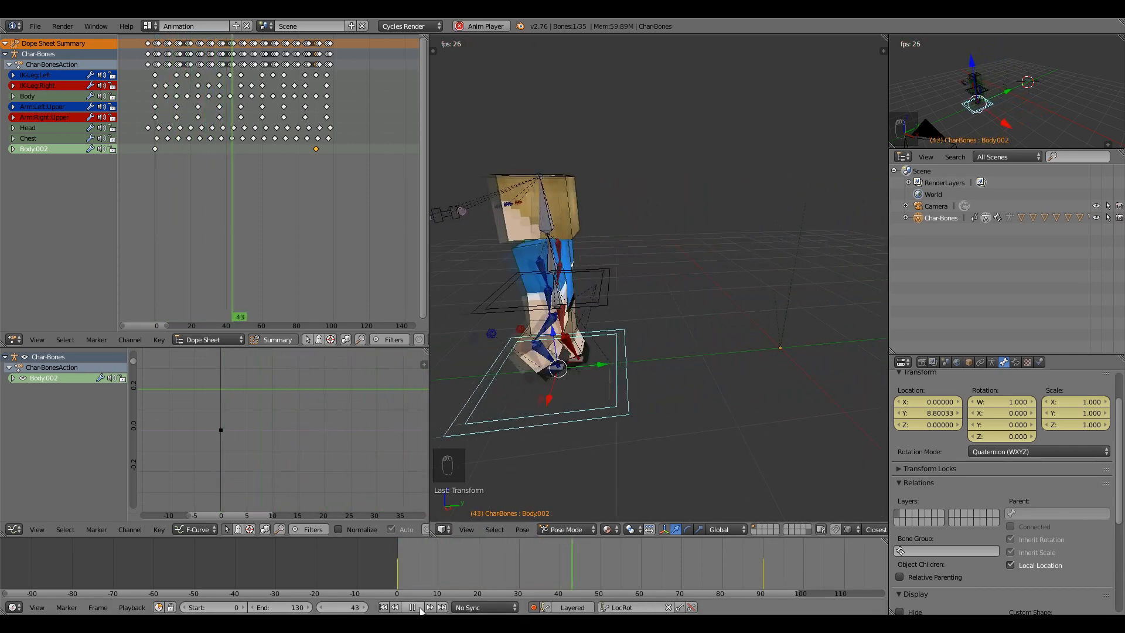
left_click(420, 610)
left_click(602, 570)
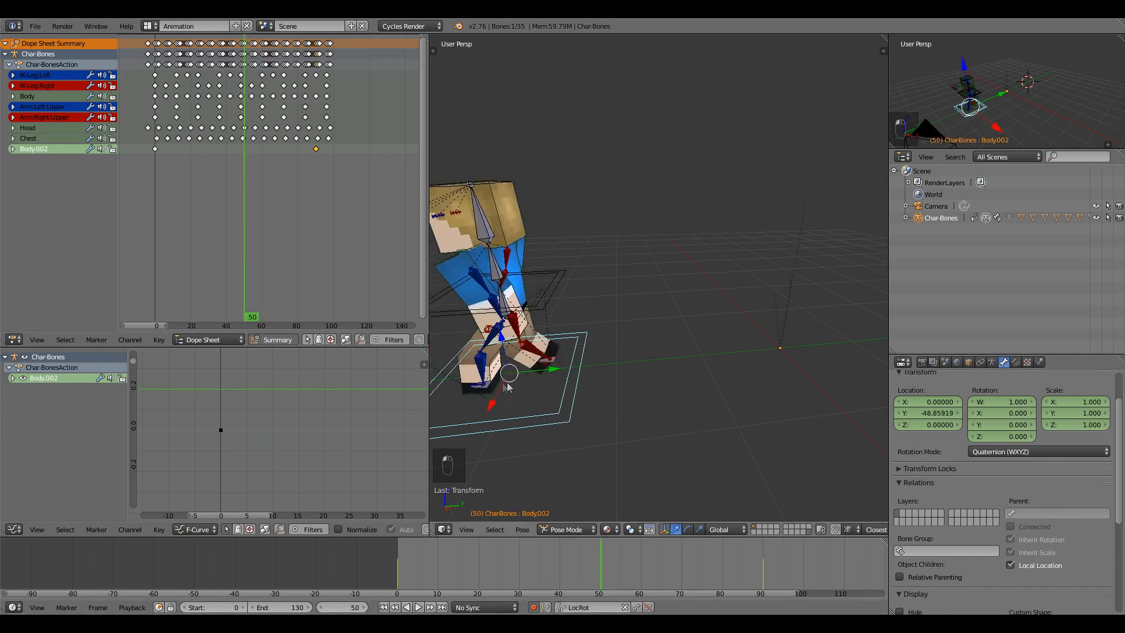
right_click(479, 388)
scroll(349, 455, "down", 6)
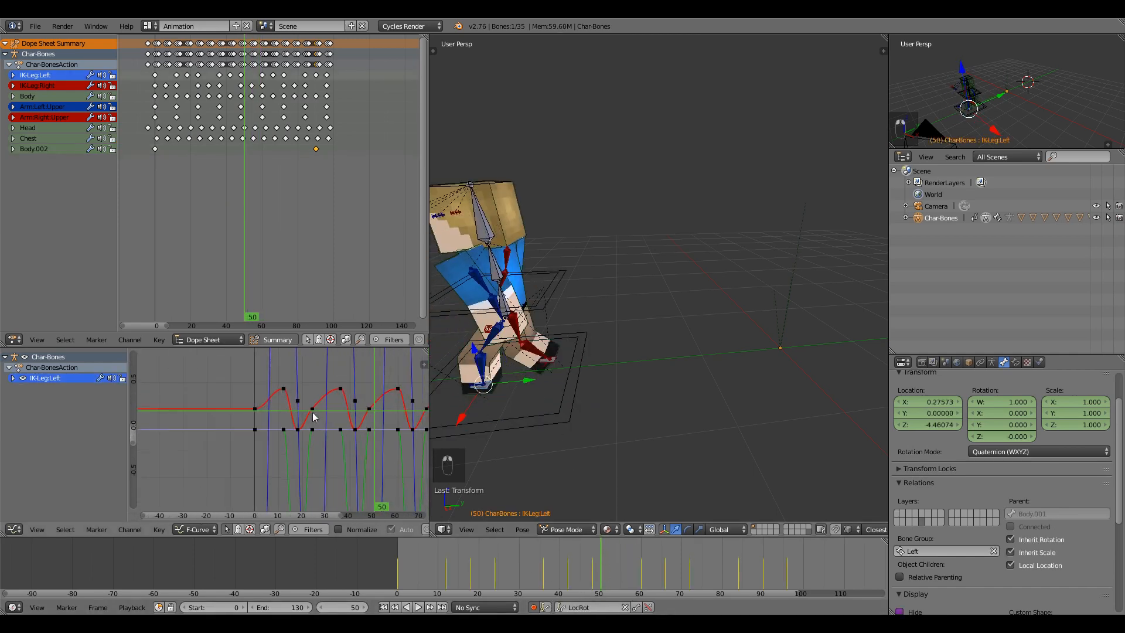
Isolate the IK-Leg:Left Z Location curve and fit it in the graph at frame 44.
left_click(13, 378)
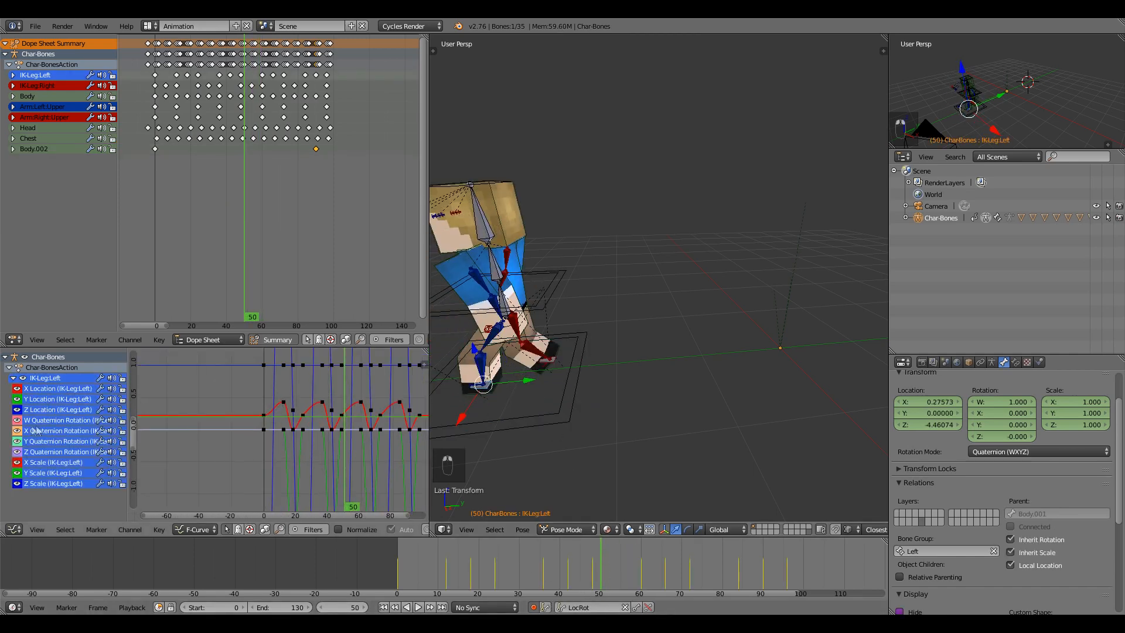
scroll(251, 413, "down", 9)
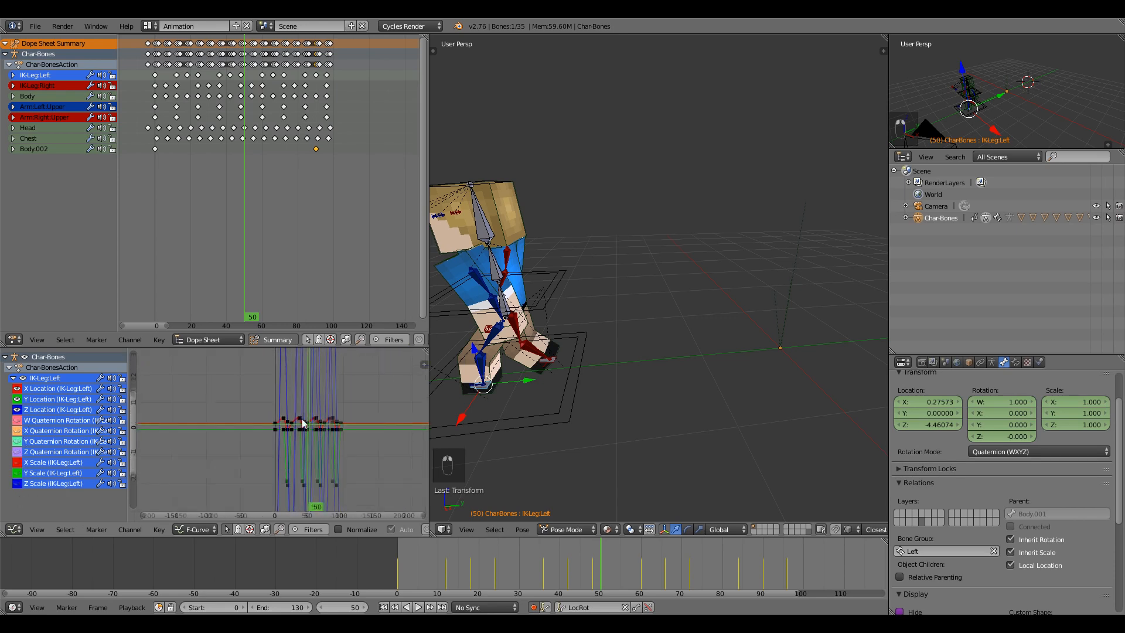
left_click(36, 410)
key("Home")
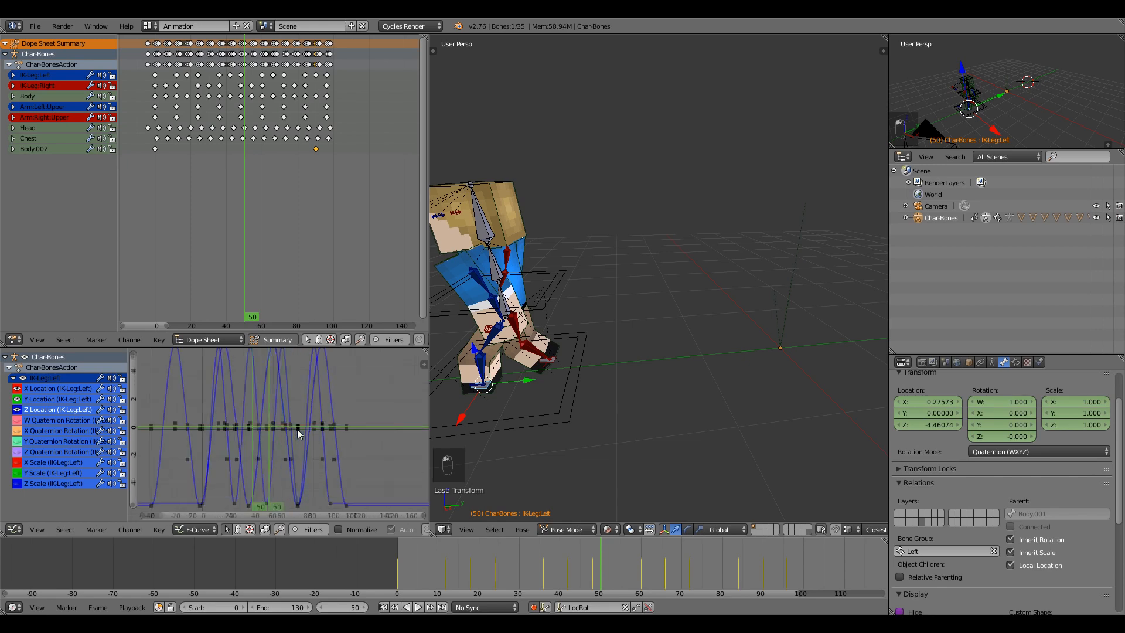
scroll(293, 386, "down", 3)
left_click_drag(264, 407, 186, 364)
Box-select the four top peak keyframes of the left leg's Z curve and bring them into view.
key("a")
key("a")
key("b")
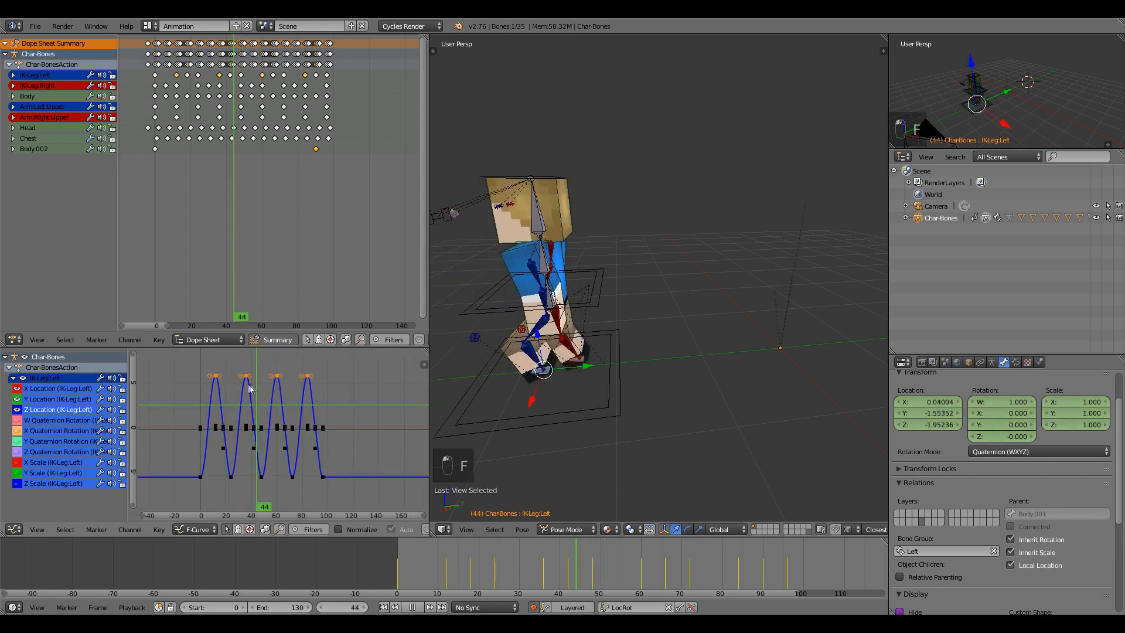
left_click(246, 384)
key("g")
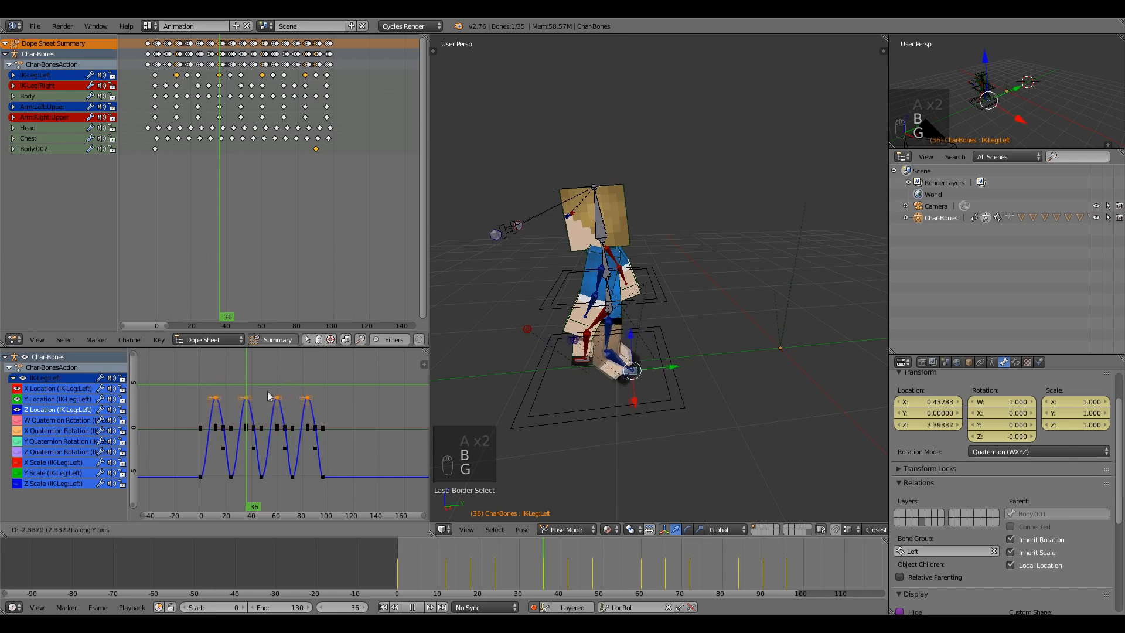
right_click(264, 462)
scroll(208, 399, "up", 4)
middle_click_drag(214, 407, 236, 382)
scroll(241, 408, "up", 2)
left_click_drag(136, 362, 168, 37)
scroll(275, 410, "up", 1)
middle_click_drag(275, 411, 281, 353)
scroll(280, 366, "up", 4)
Scrub to the start of the walk and play it back.
mouse_move(237, 404)
left_mouse_down()
mouse_move(187, 410)
mouse_move(223, 412)
left_mouse_up()
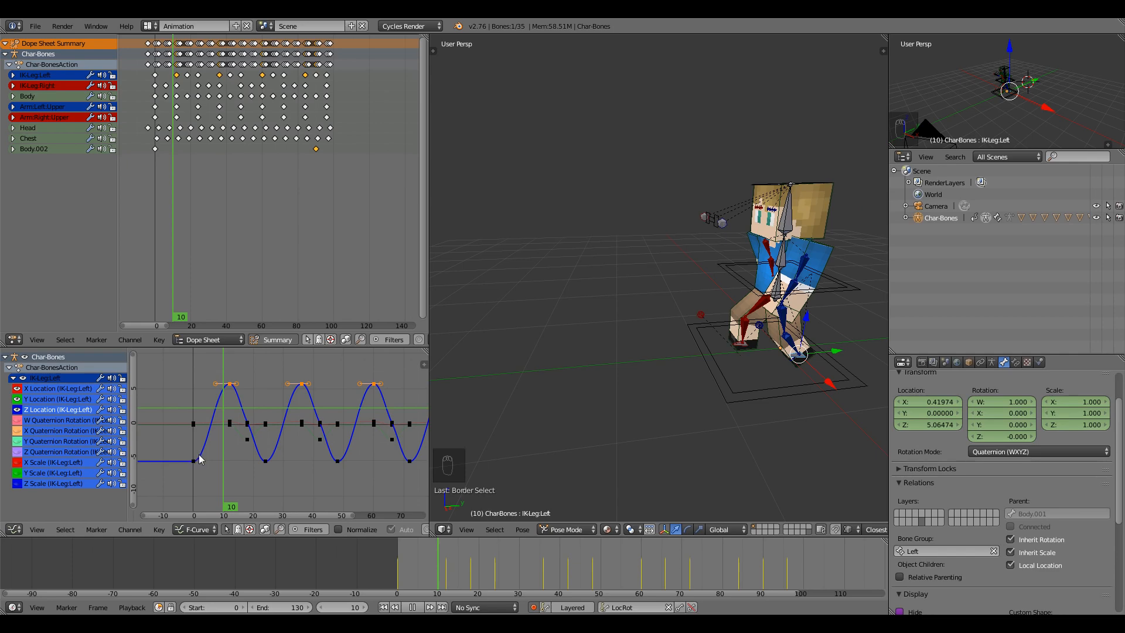
left_click_drag(405, 563, 428, 565)
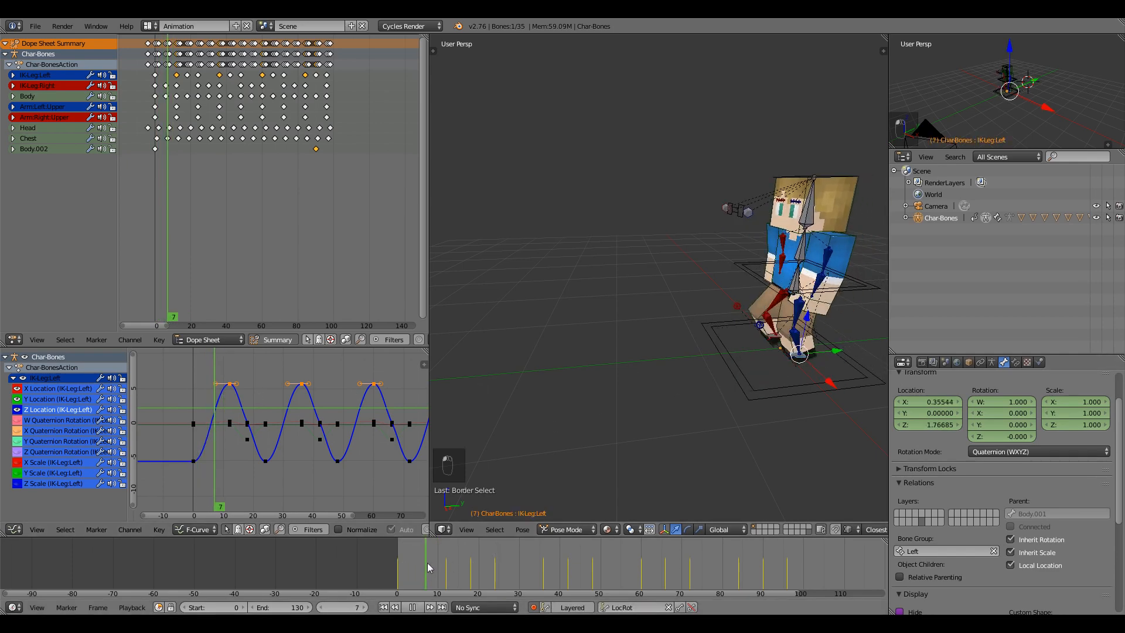
key("alt+a")
left_click_drag(399, 580, 443, 567)
key("alt+a")
key("alt+a")
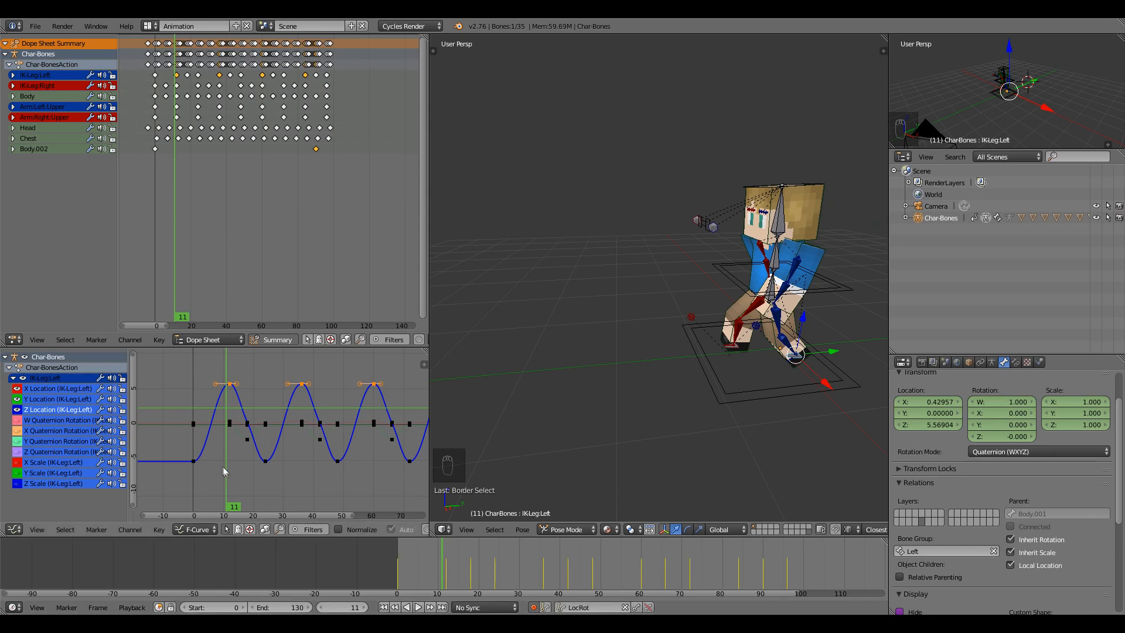
Set the left leg's low Z keys (first, 24, 48, 72) to Linear and play back to check.
key("t")
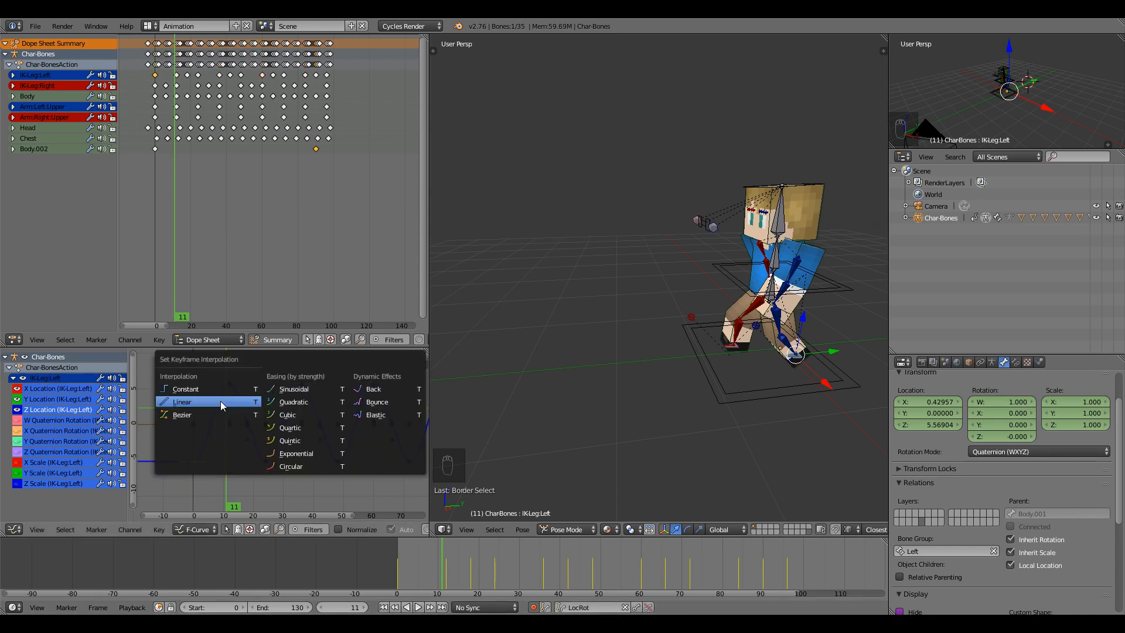
left_click(220, 401)
left_click(267, 461)
key("t")
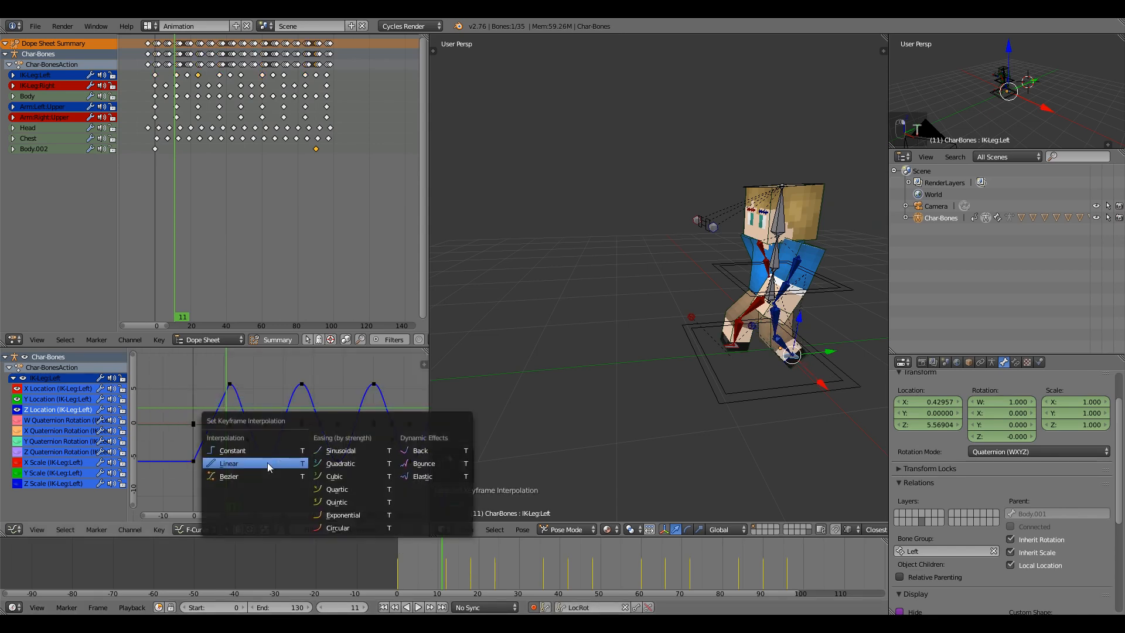
left_click(267, 462)
left_click(338, 461)
key("t")
left_click(338, 462)
scroll(320, 454, "down", 2)
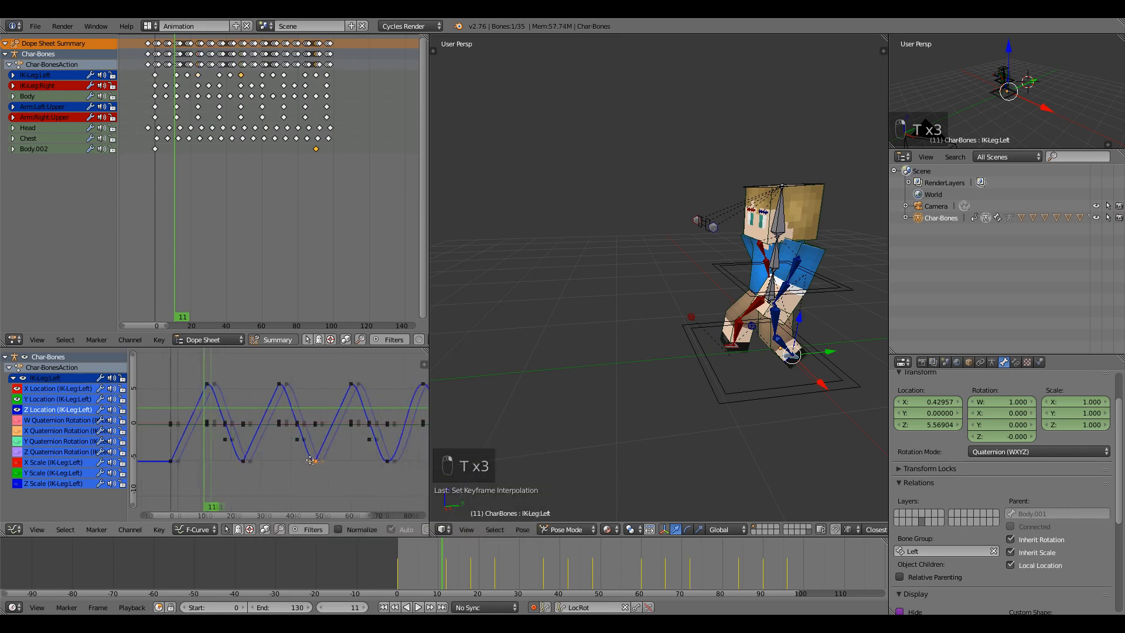
key("t")
left_click(347, 450)
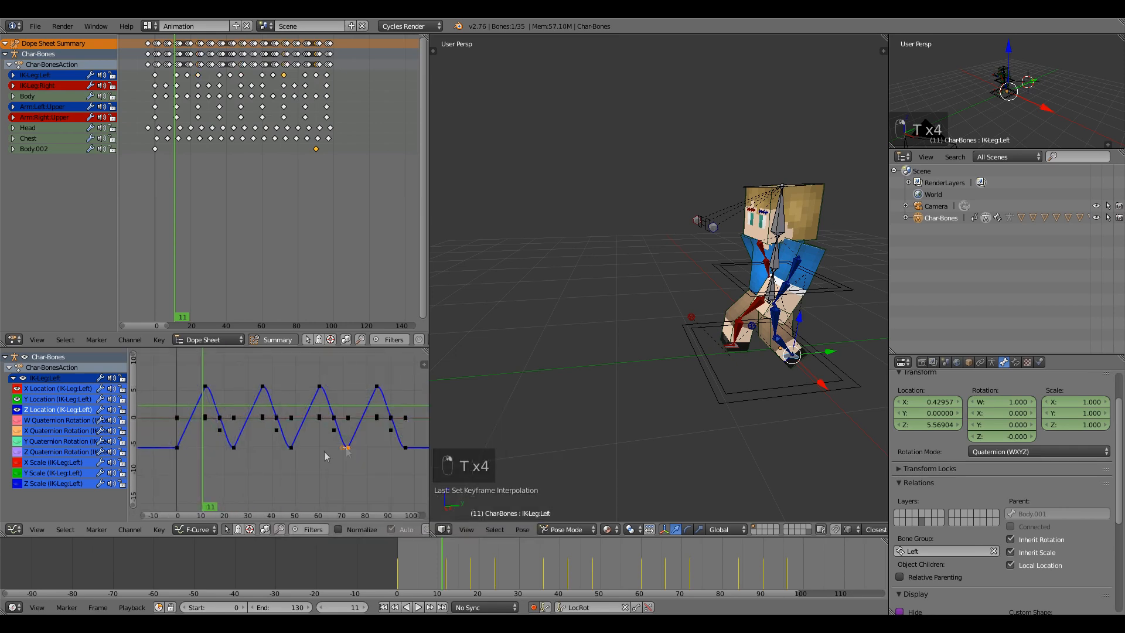
key("alt+a")
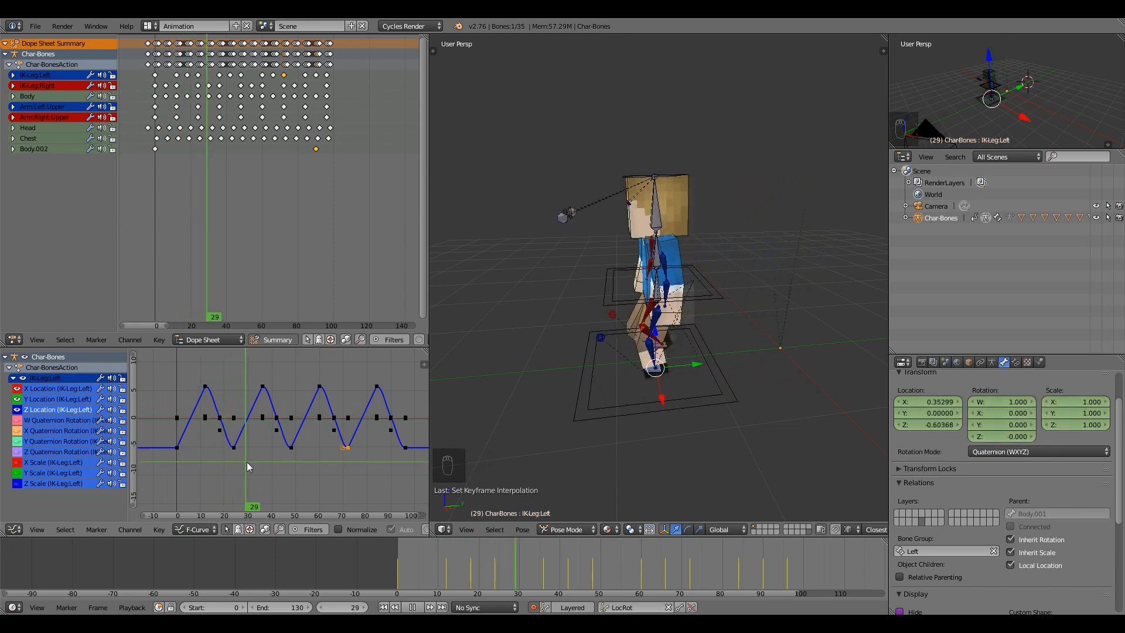
key("alt+a")
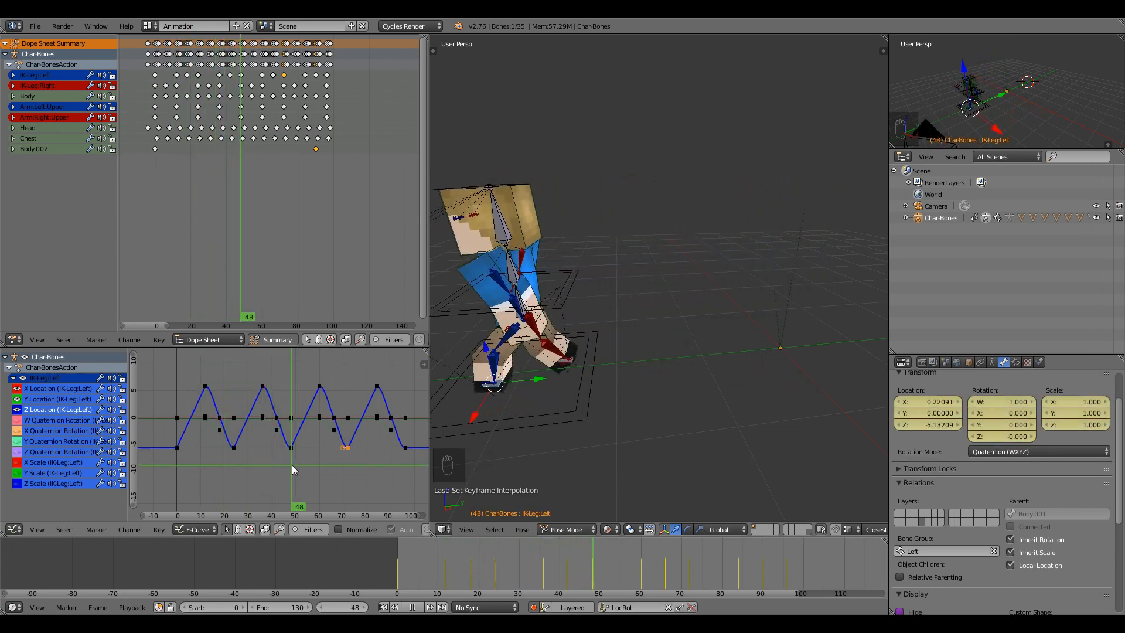
Set IK-Leg:Right's low Z keys at frames 12, 36, 60 and 85 to Linear.
right_click(584, 361)
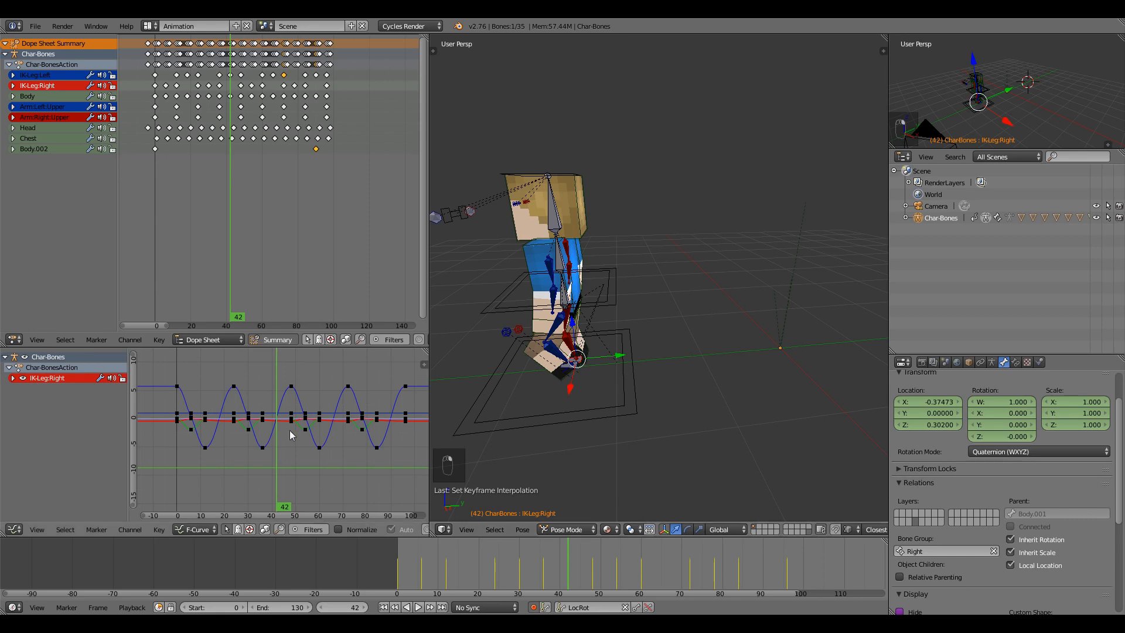
left_click_drag(216, 441, 213, 445)
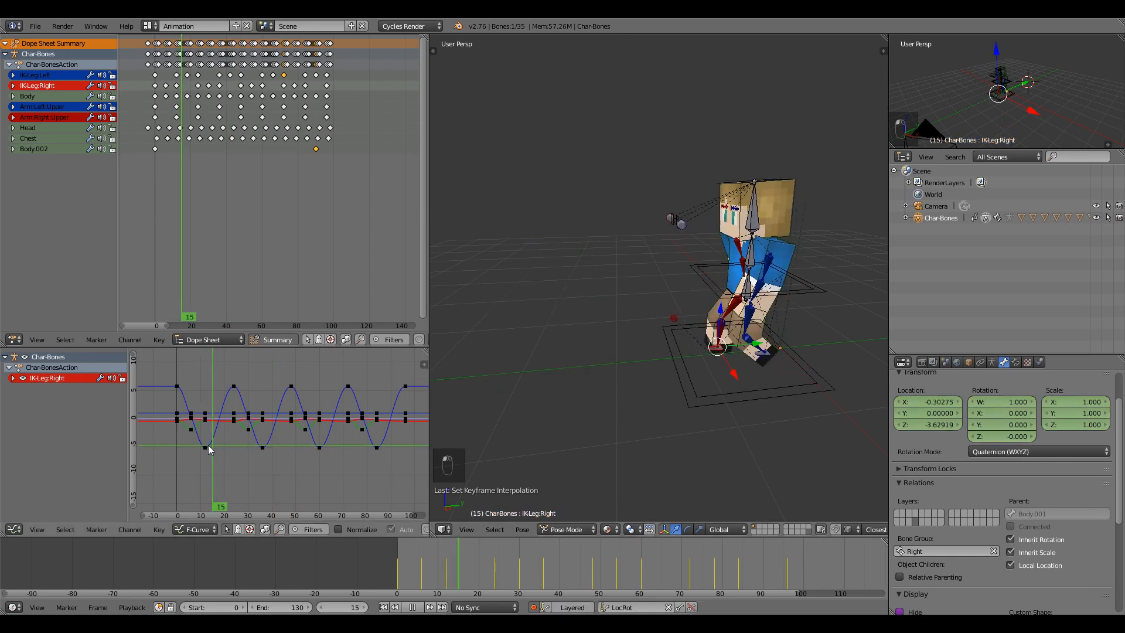
right_click(205, 446)
key("t")
left_click(206, 446)
right_click(264, 449)
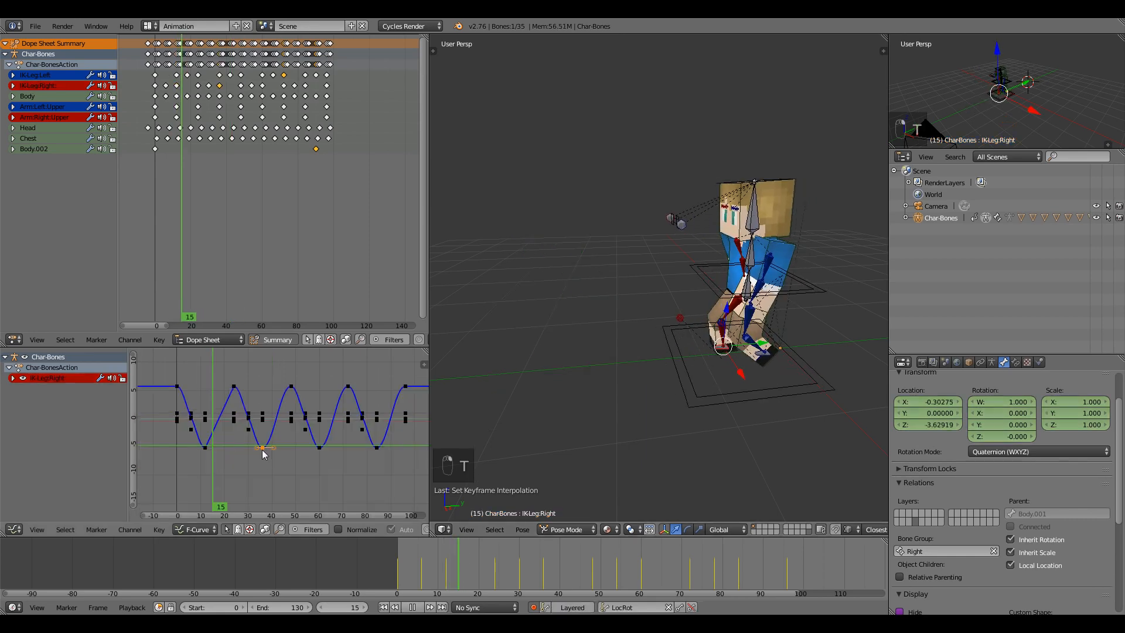
key("t")
left_click(264, 449)
right_click(319, 449)
key("t")
left_click(322, 448)
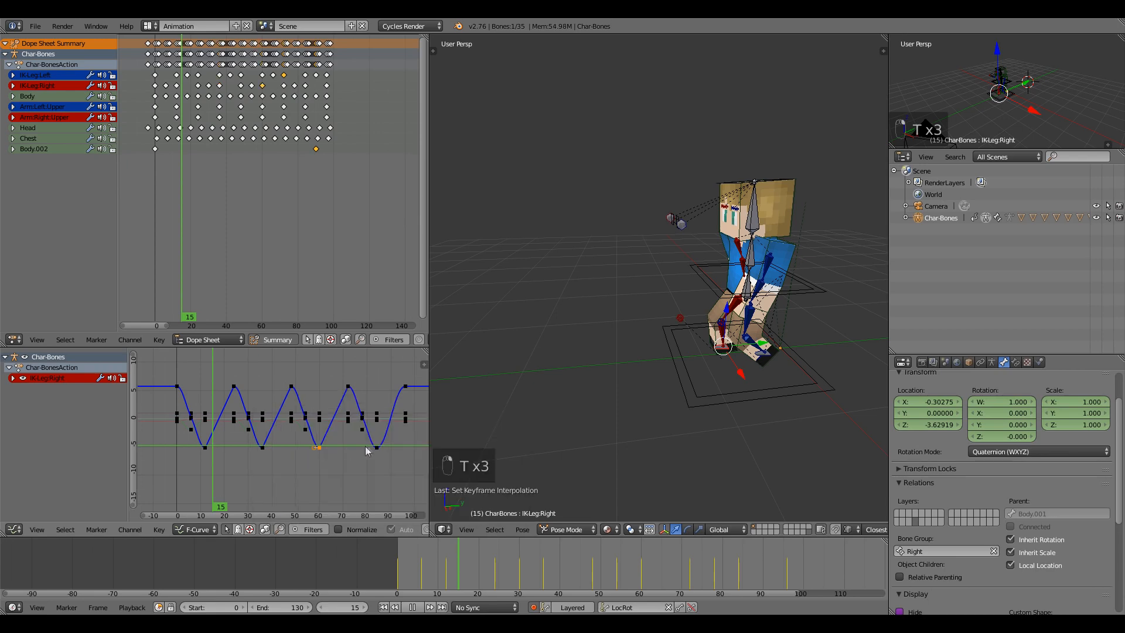
right_click(377, 447)
key("t")
left_click(377, 448)
Check the pose at frames 7 and 30, then select the Body.002 root bone.
mouse_move(211, 462)
left_mouse_down()
mouse_move(174, 457)
mouse_move(196, 459)
left_mouse_up()
left_click_drag(214, 451, 249, 454)
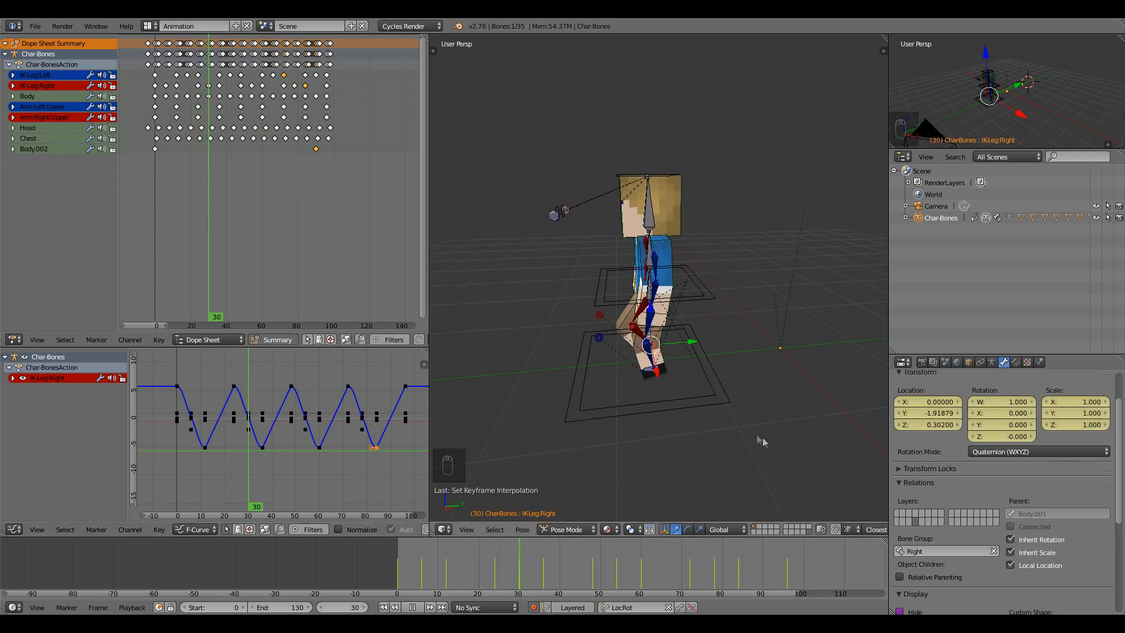
right_click(641, 413)
scroll(586, 462, "down", 5)
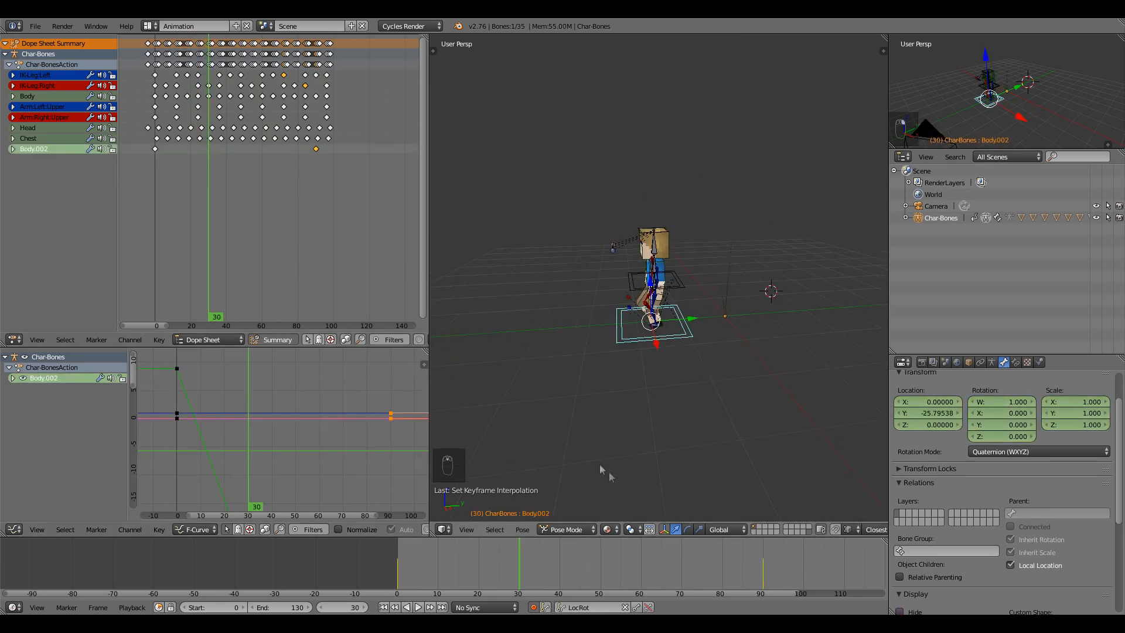
At frame 90, move Body.002 further along Y, then check frames 10 to 24.
key("Up")
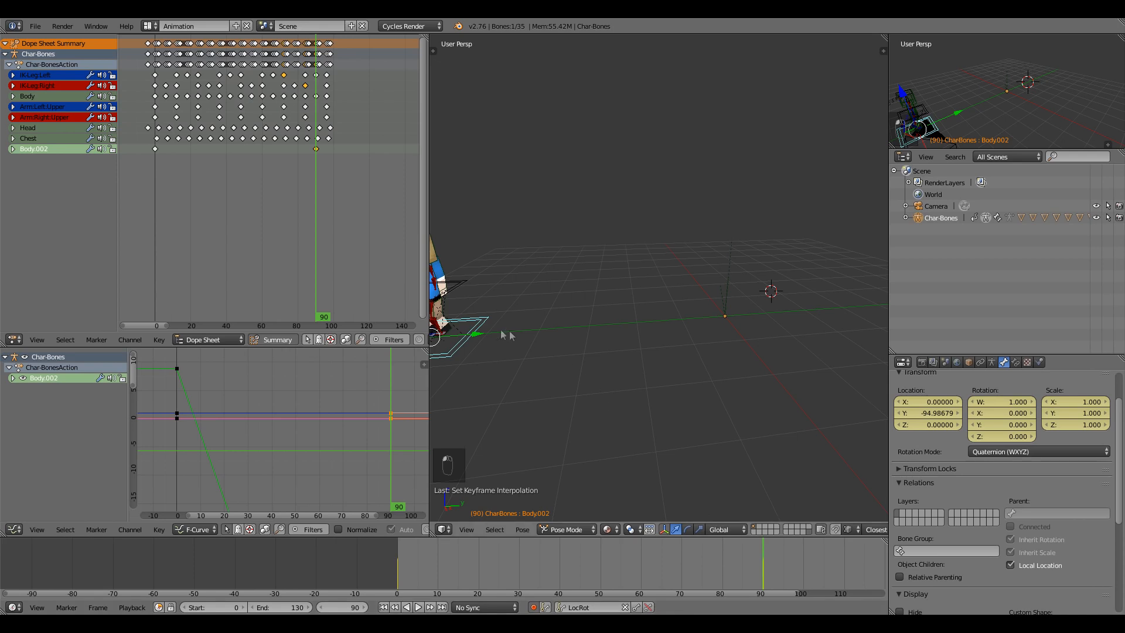
left_click_drag(477, 334, 506, 335)
left_click_drag(416, 554, 495, 556)
mouse_move(650, 351)
middle_mouse_down()
mouse_move(674, 350)
mouse_move(659, 346)
middle_mouse_up()
Enlarge the 3D view and play the walk from frame 0.
left_click_drag(430, 270, 322, 275)
middle_click_drag(444, 346, 522, 364)
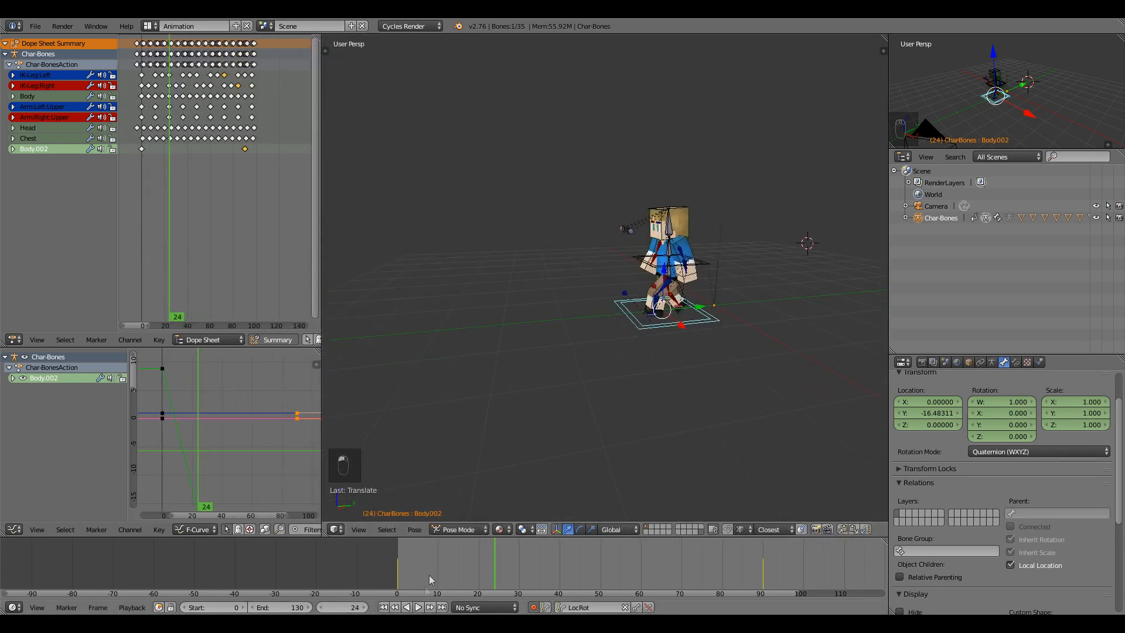
left_click(398, 564)
middle_click_drag(516, 481, 554, 465)
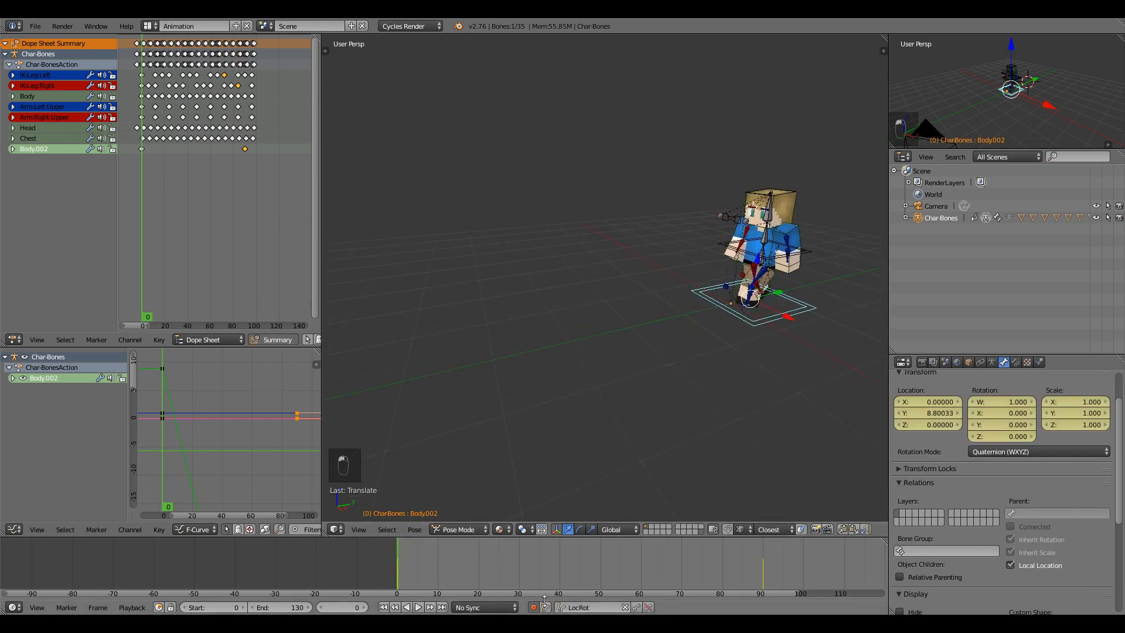
left_click(418, 608)
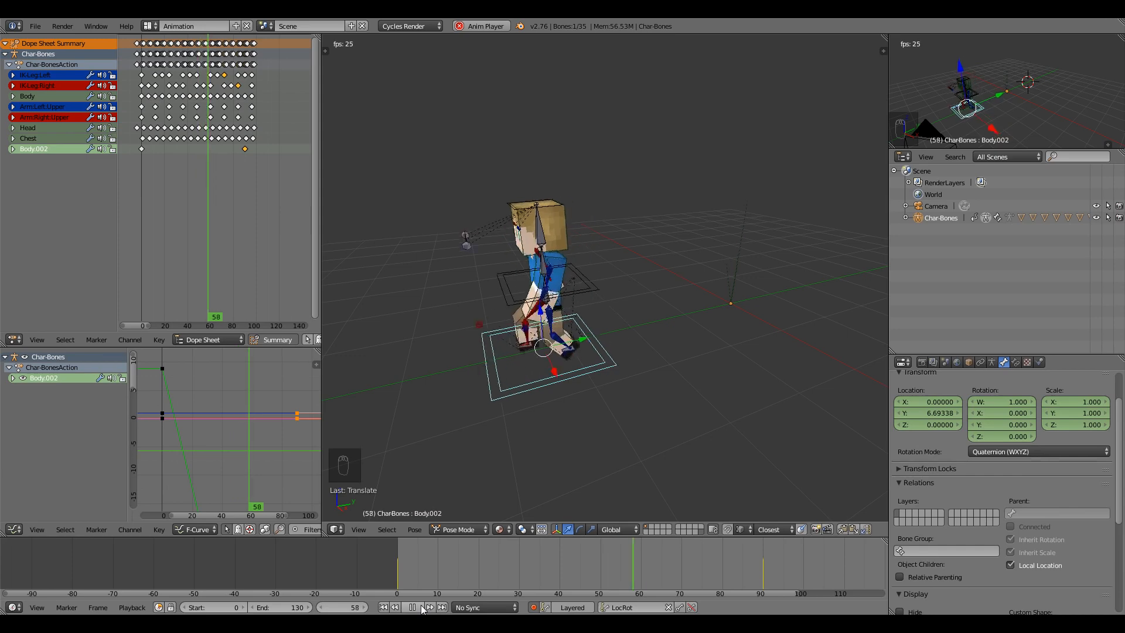
key("alt+a")
Review the walk from frame 29 and frame 1, stopping at frame 51.
scroll(520, 403, "down", 2)
left_click_drag(514, 565, 402, 556)
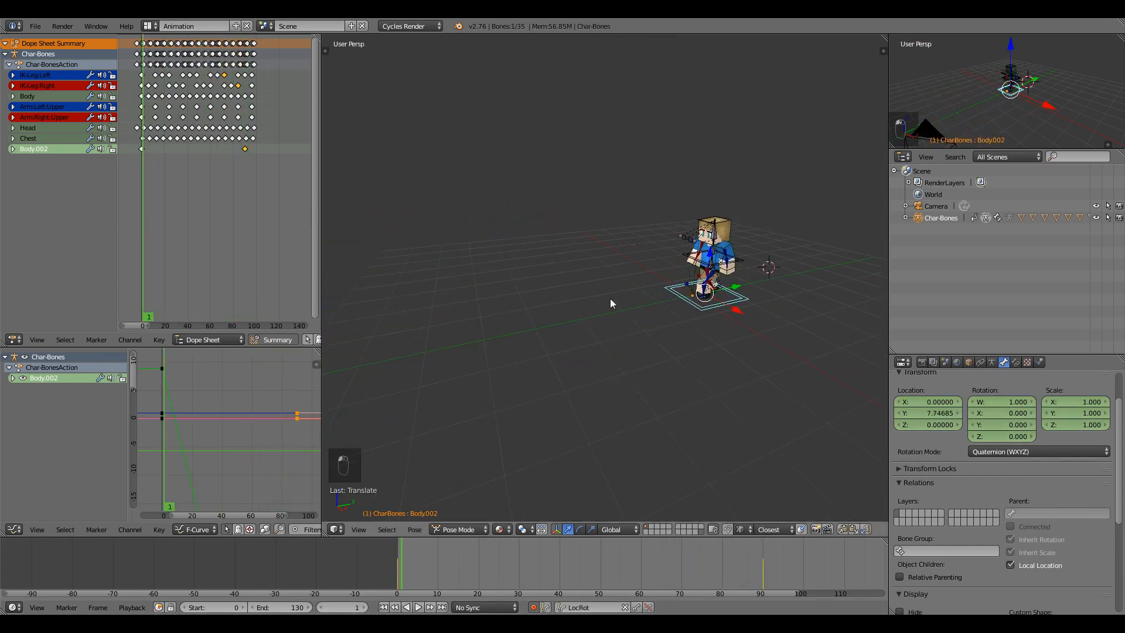
scroll(291, 176, "up", 2)
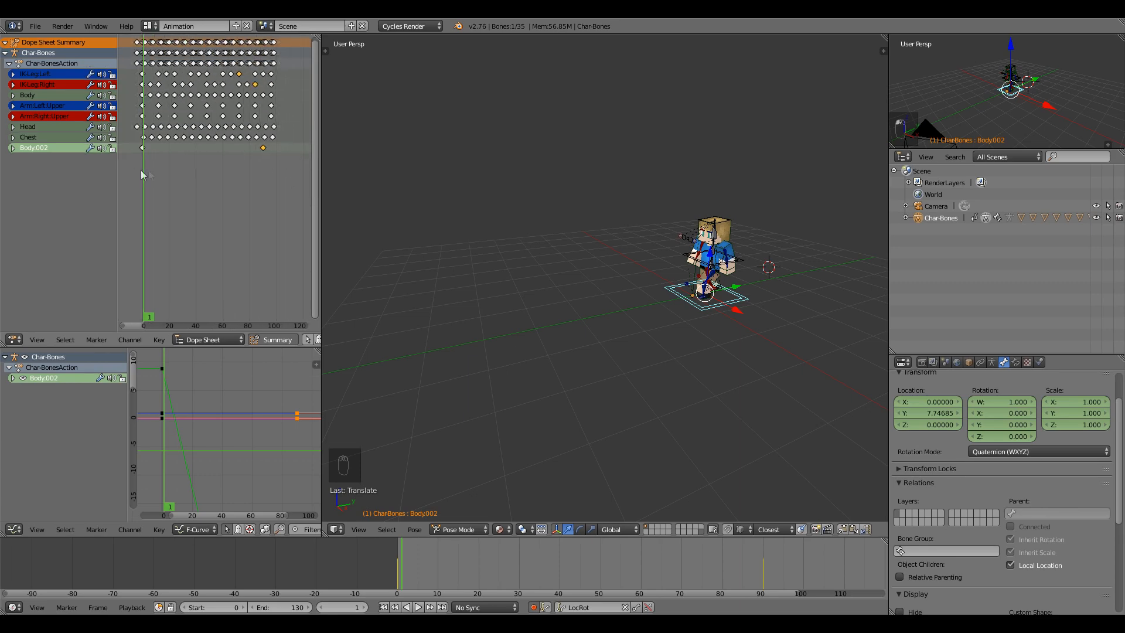
key("alt+a")
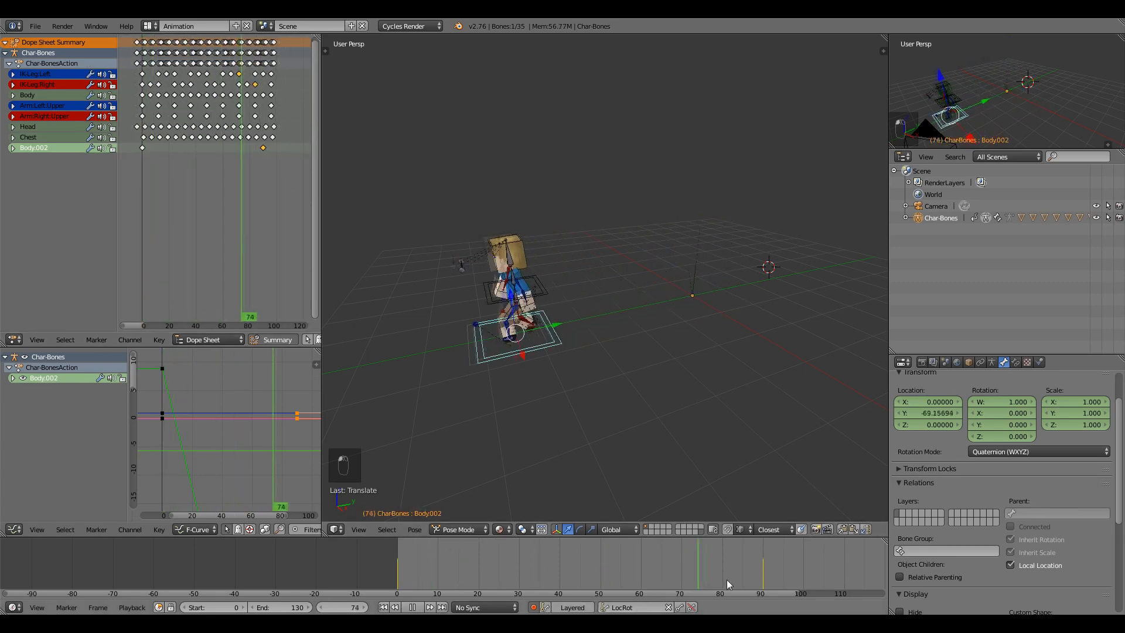
left_click_drag(620, 573, 604, 571)
Rotate Body.002 around Z and reposition it at frame 51, then rotate it again at frame 90.
key("r")
key("z")
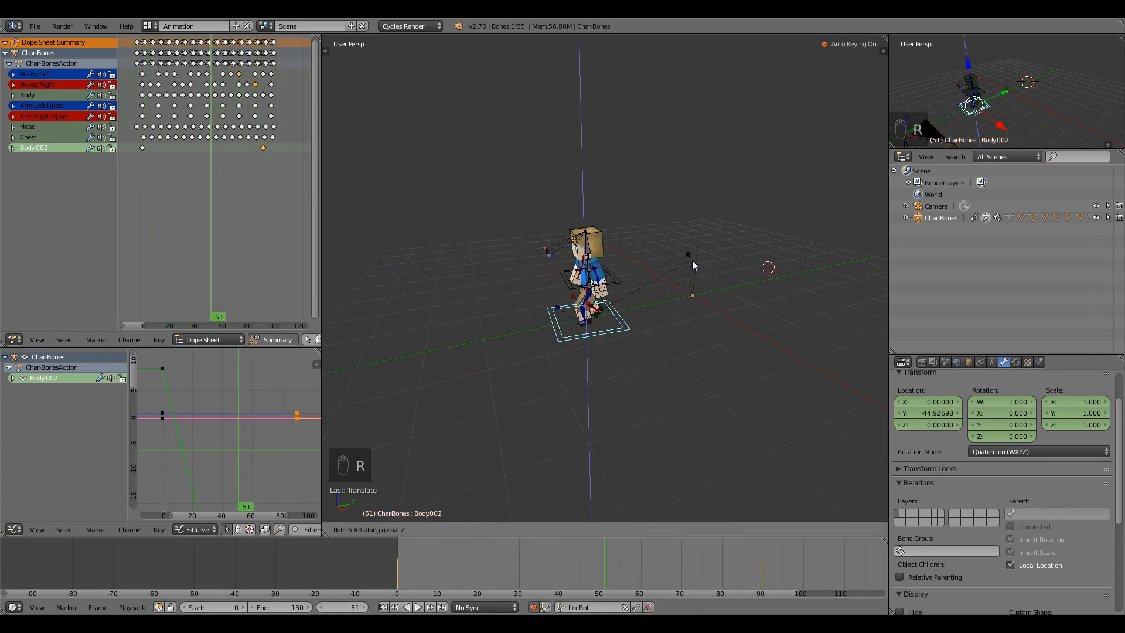
left_click(691, 260)
key("g")
left_click(679, 274)
key("Up")
key("Up")
key("Up")
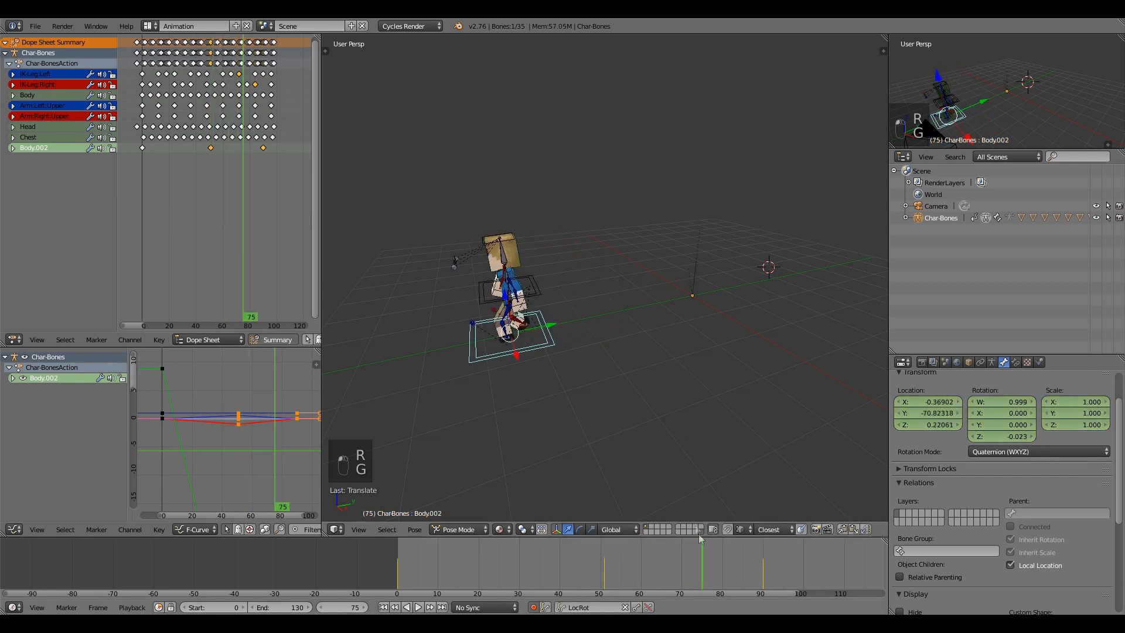
key("r")
key("r")
key("r")
left_click(561, 304)
Play the walk cycle to check it, then select every keyframe in the Dope Sheet.
left_click(418, 607)
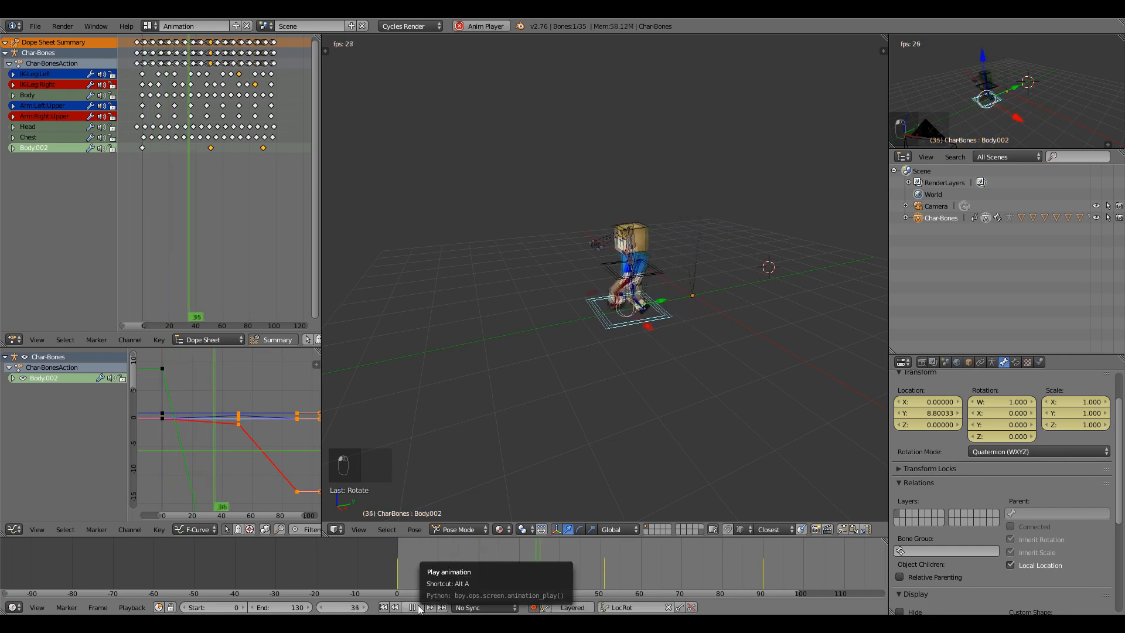
left_click(417, 608)
scroll(258, 148, "down", 1)
left_click_drag(274, 167, 147, 37)
Delete all walk keyframes, clear every bone's rotation and location, and remove the resulting keys.
key("Delete")
left_click(176, 221)
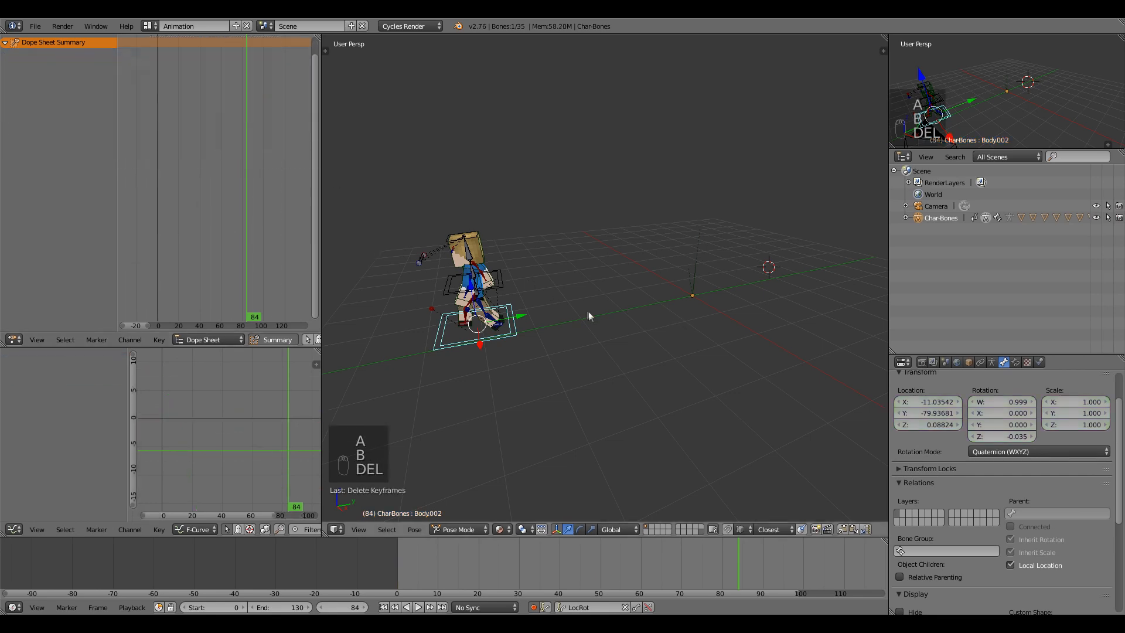
key("a")
key("a")
key("a")
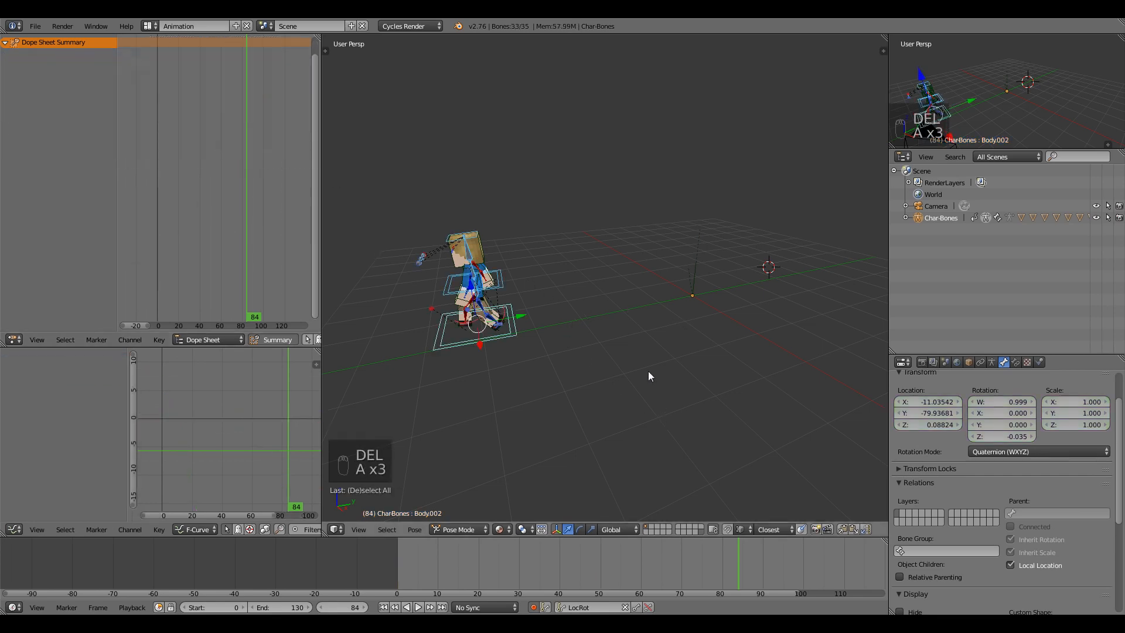
key("alt+r")
key("alt+g")
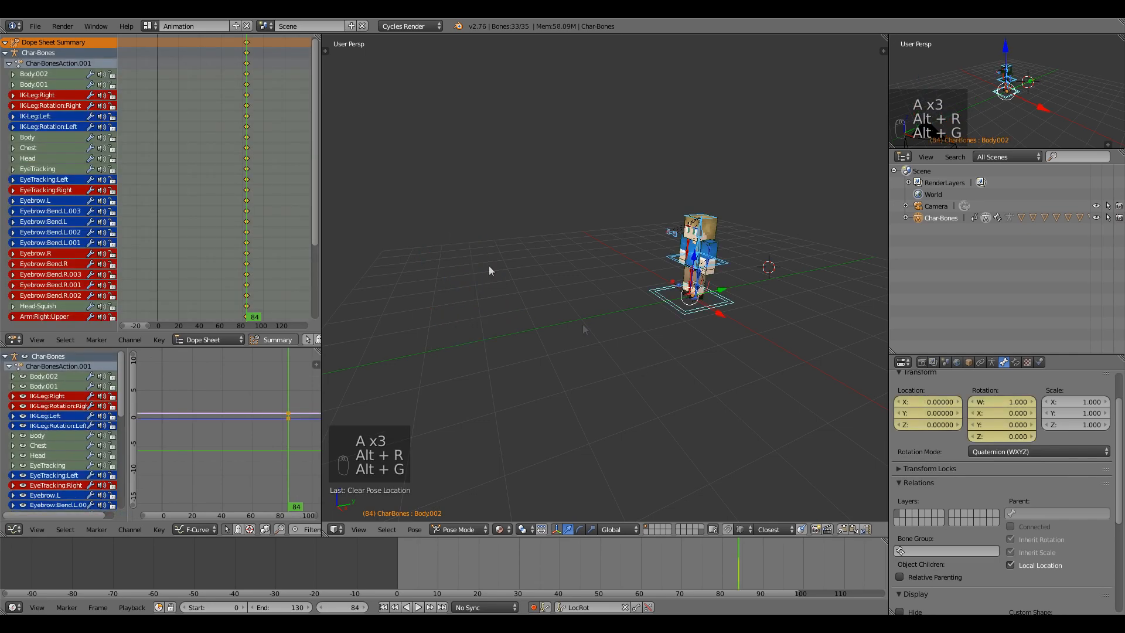
key("a")
key("a")
key("Delete")
left_click(253, 114)
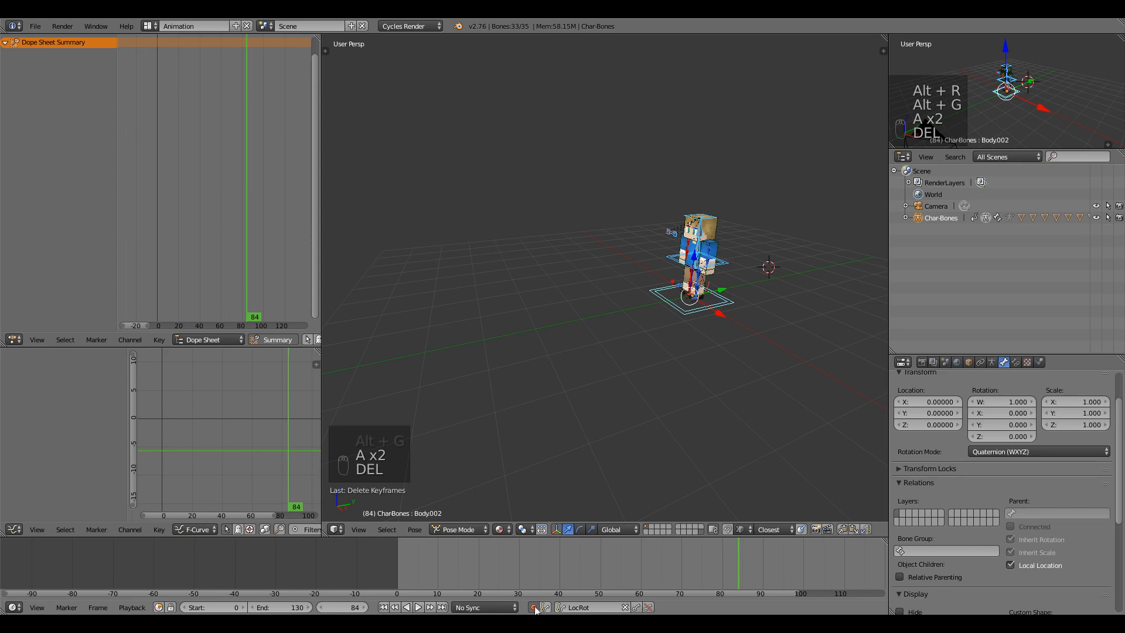
Frame the left foot and move the left leg's IK target forward.
scroll(697, 338, "up", 2)
right_click(741, 312)
key("f")
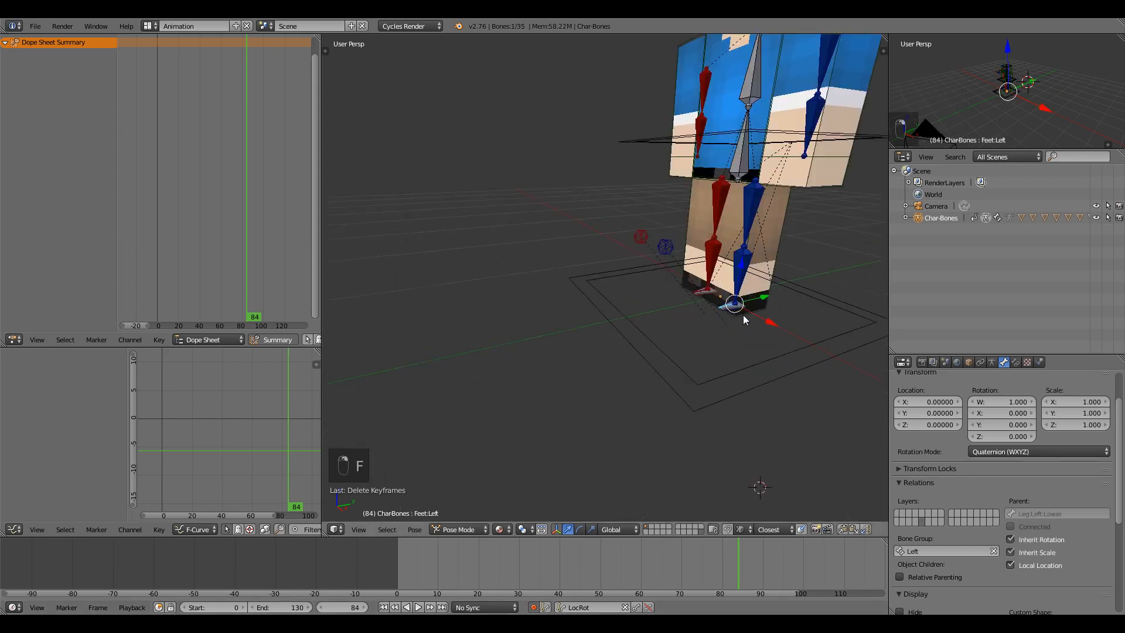
scroll(385, 188, "down", 5)
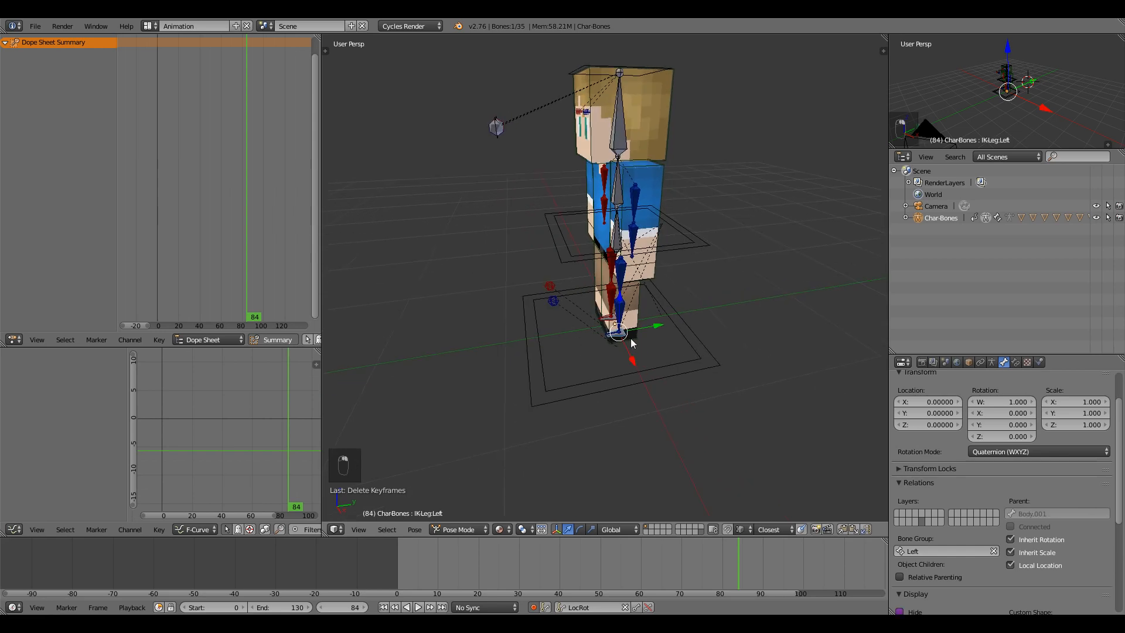
middle_click_drag(550, 340, 580, 333)
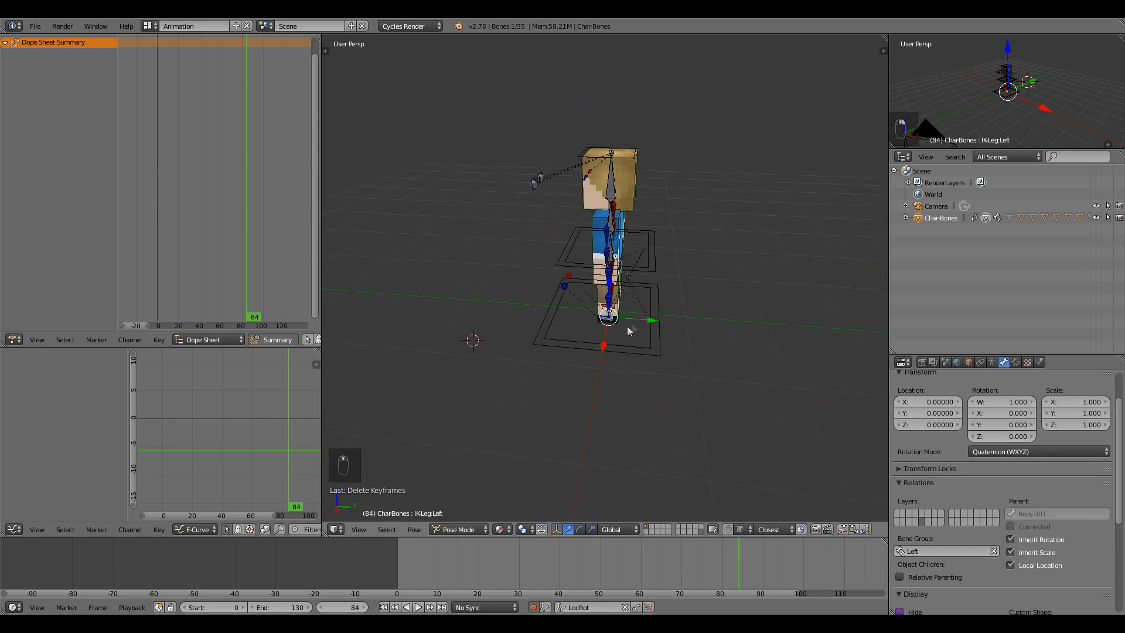
scroll(649, 320, "up", 2)
left_click_drag(648, 320, 692, 317)
Lower the Body bone to bend the knees into the stride pose.
right_click(613, 315)
middle_click_drag(624, 378, 580, 346)
right_click(564, 328)
right_click(654, 320)
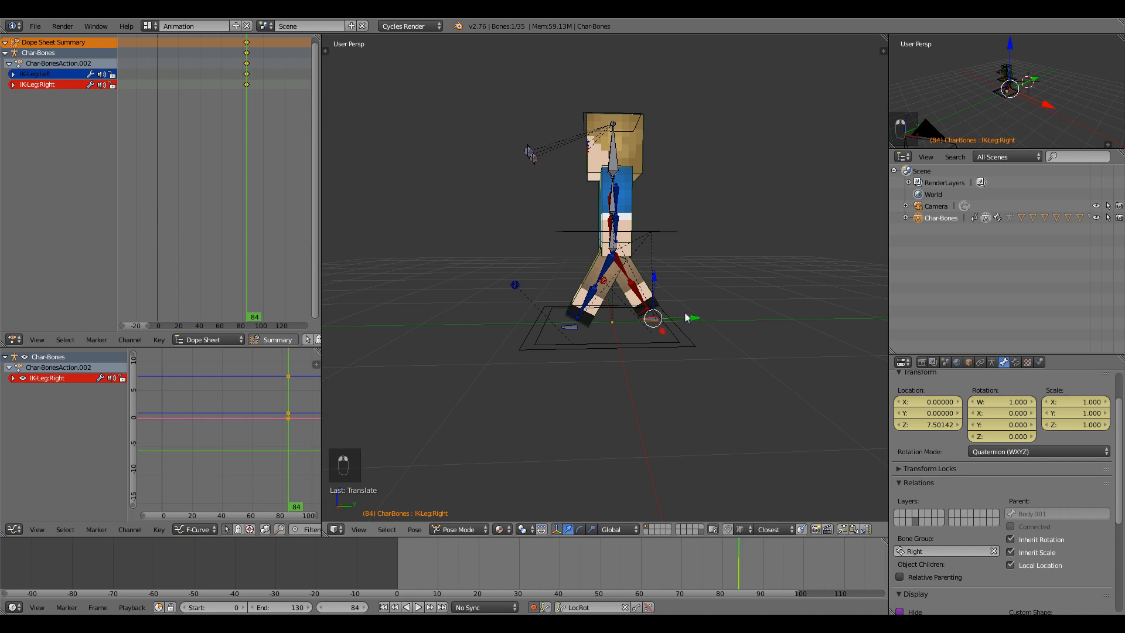
right_click(616, 229)
left_click_drag(612, 212, 613, 226)
Reset the left foot to its rest location and nudge the right leg IK control.
right_click(576, 332)
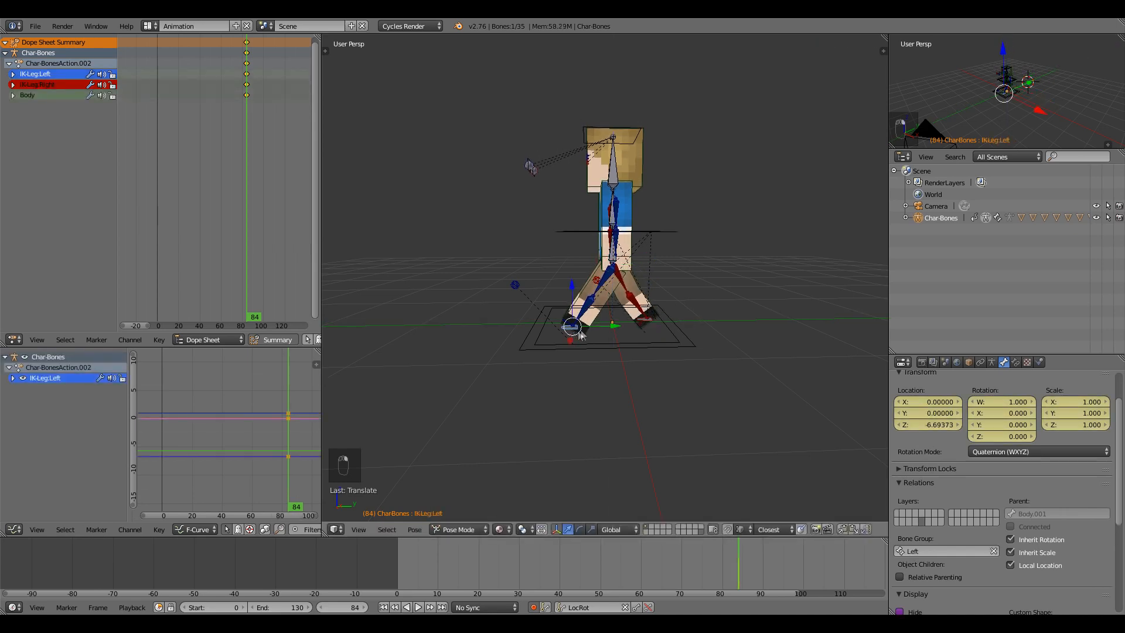
key("alt+g")
right_click(645, 321)
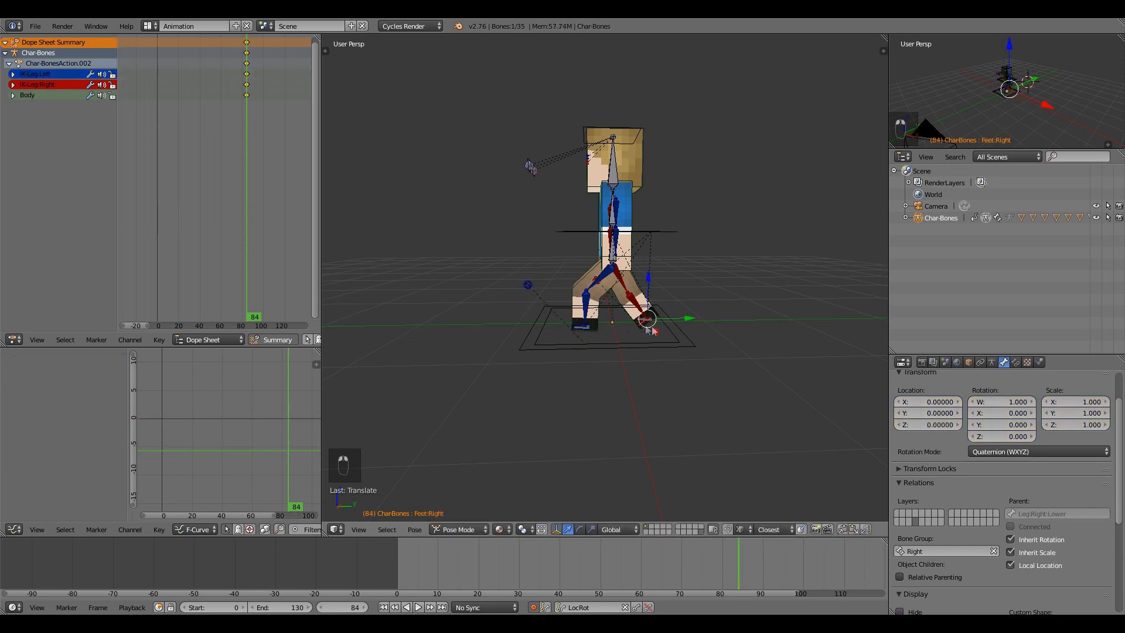
right_click(637, 319)
left_click_drag(691, 319, 690, 318)
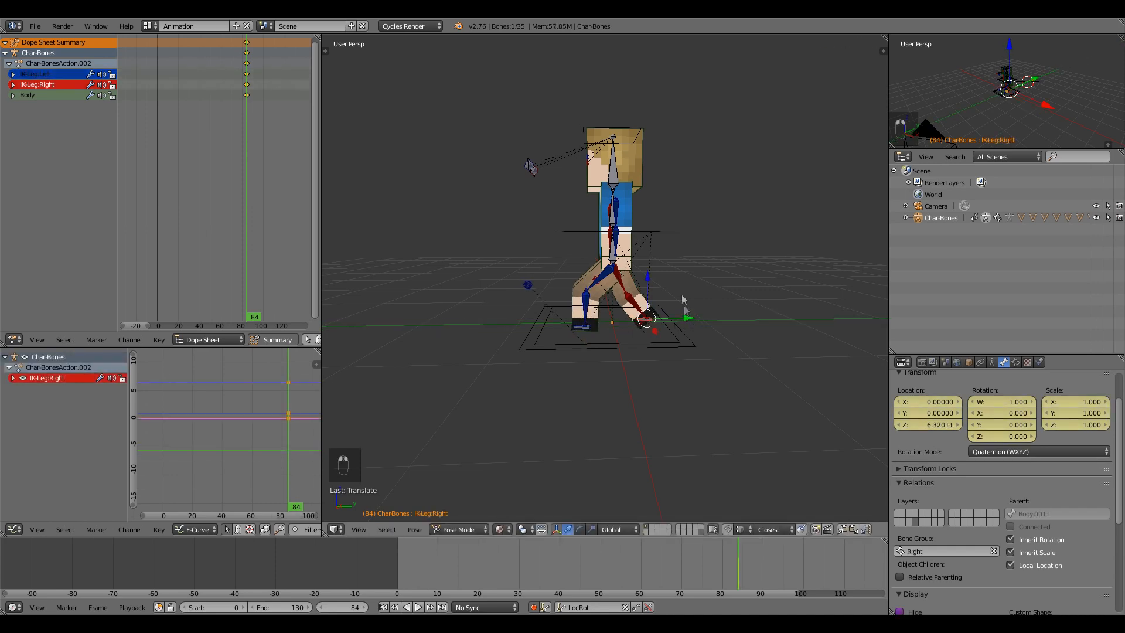
middle_click_drag(675, 275, 673, 309)
middle_click_drag(257, 128, 263, 174)
Slide the stride keyframes for both legs and Body onto frame 0.
key("g")
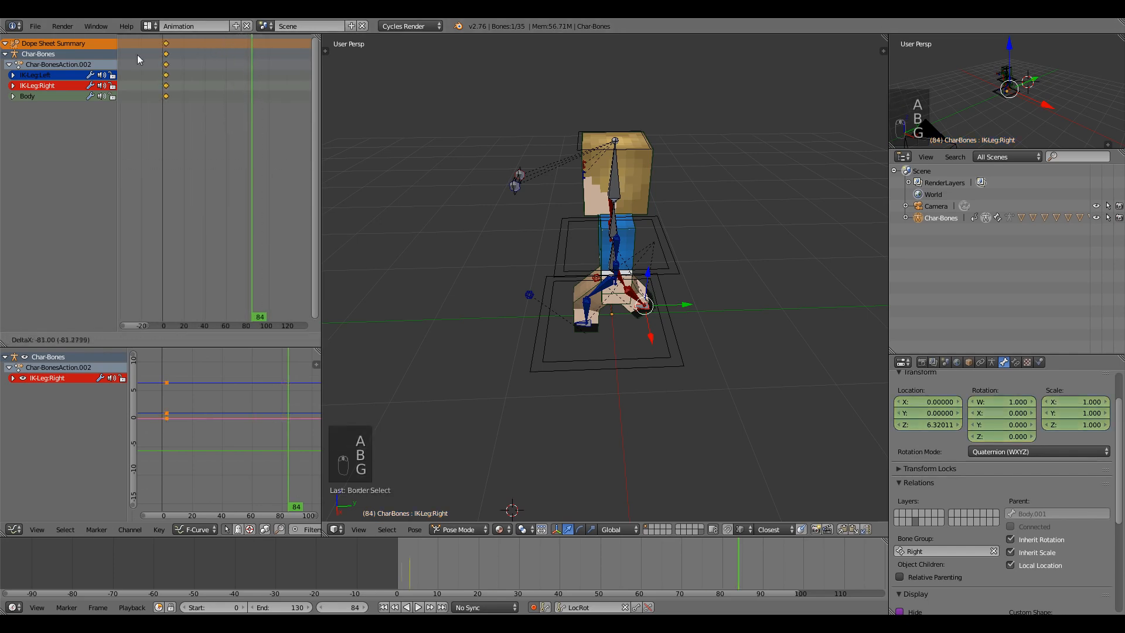
left_click(133, 54)
left_click_drag(166, 86, 160, 87)
scroll(166, 87, "up", 4)
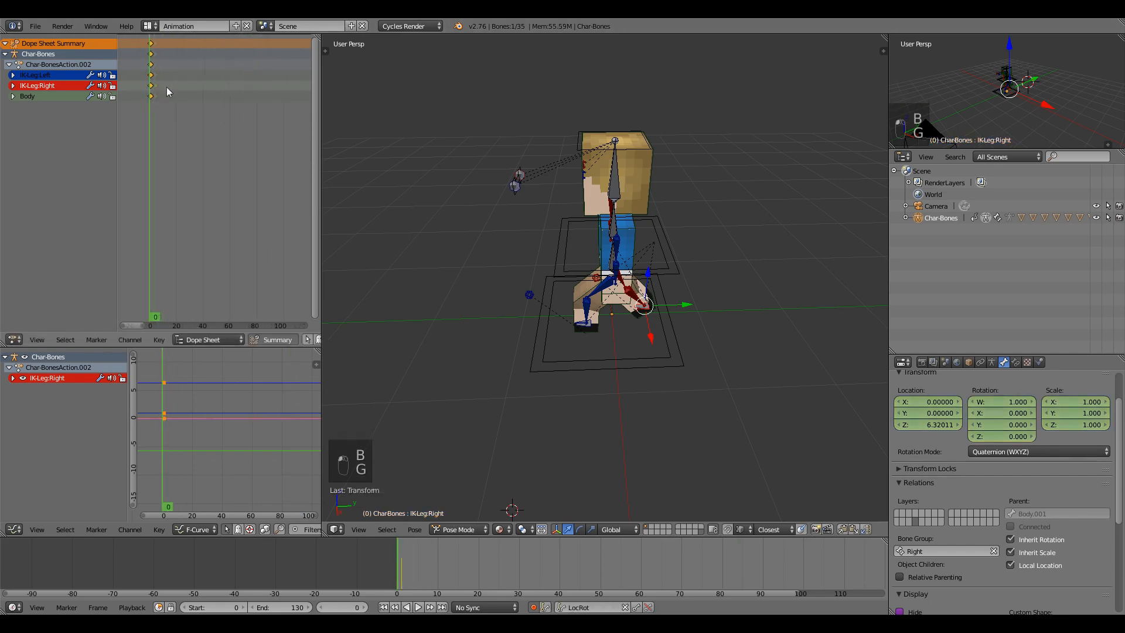
key("g")
left_click(163, 85)
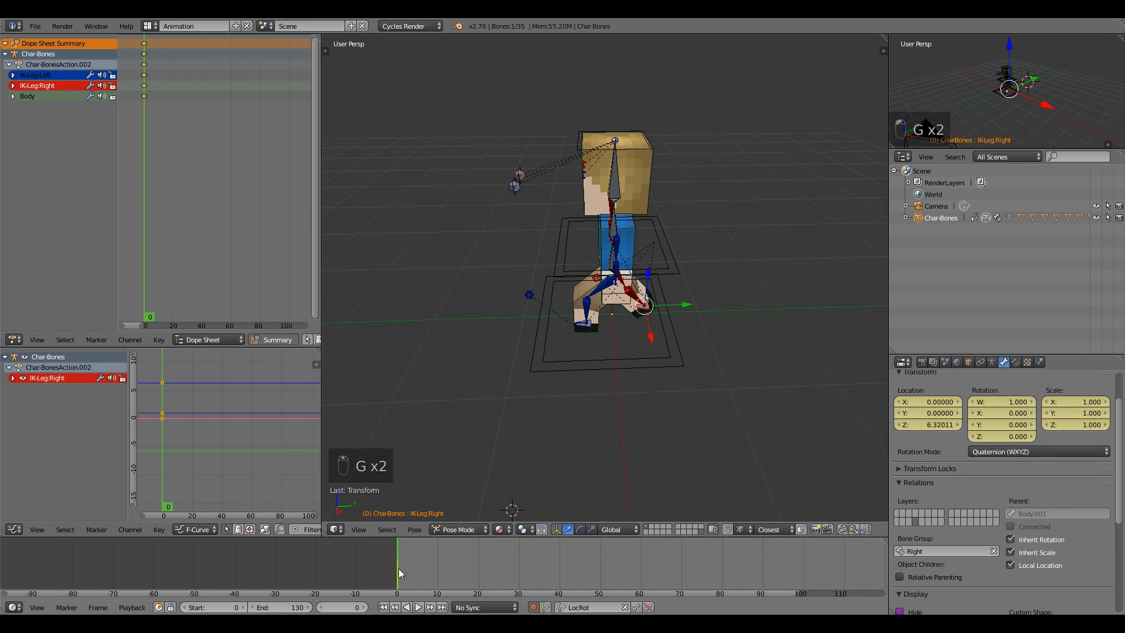
At frame 12, try repositioning the right foot, then undo the move.
middle_click_drag(494, 380, 655, 309)
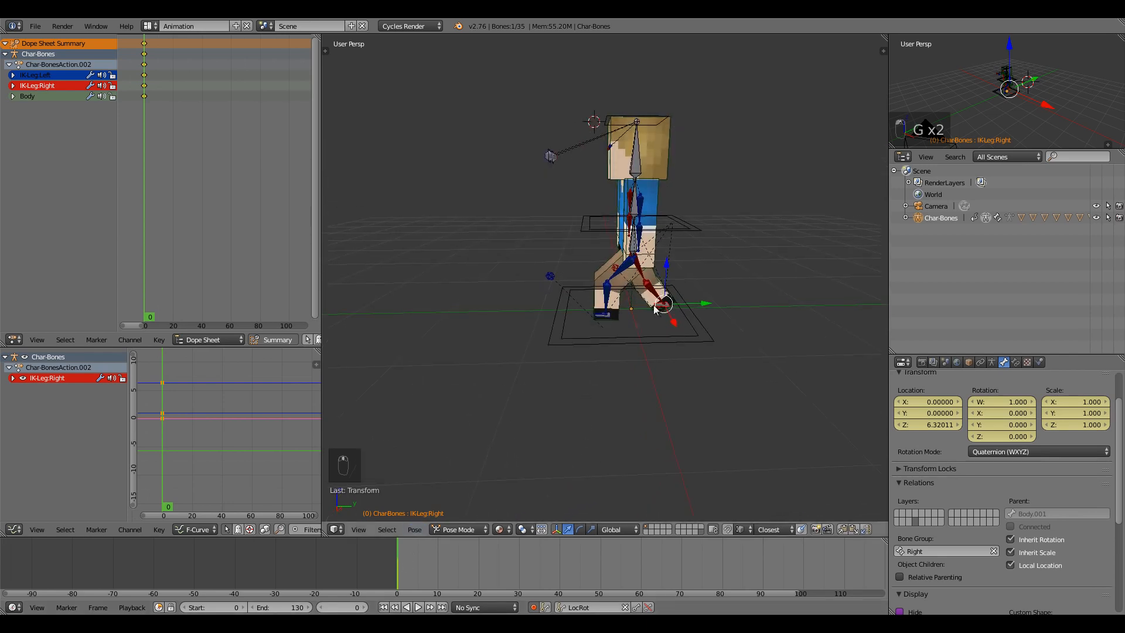
right_click_drag(585, 406, 605, 333)
right_click(605, 333)
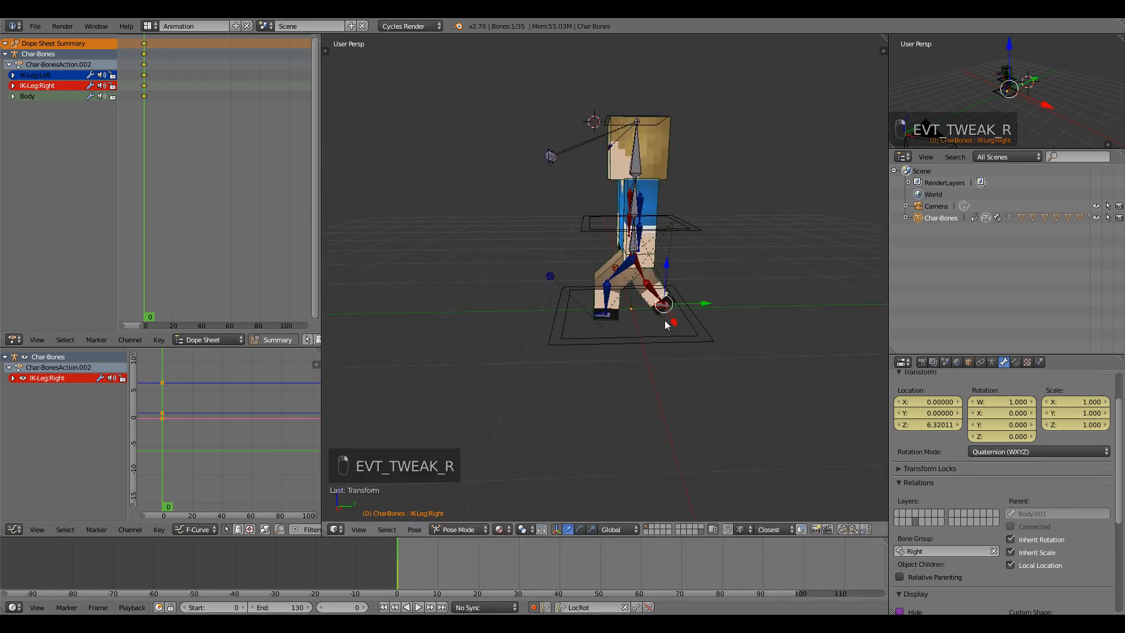
middle_click_drag(664, 308, 664, 317)
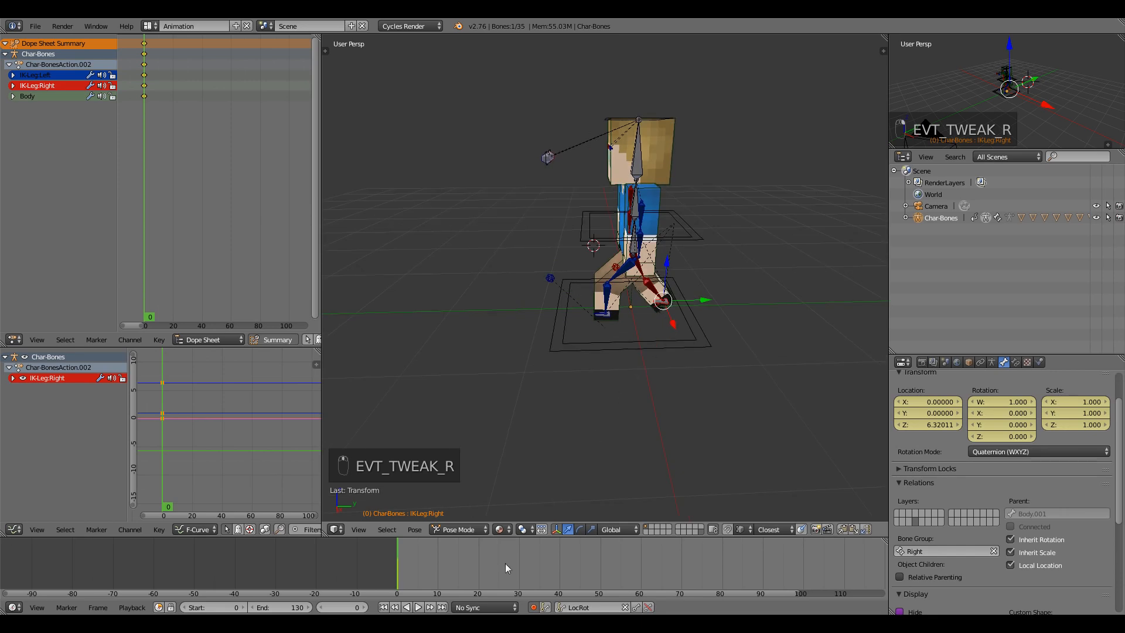
left_click(448, 564)
scroll(449, 564, "up", 4)
middle_click_drag(455, 565, 566, 549)
scroll(566, 548, "up", 2)
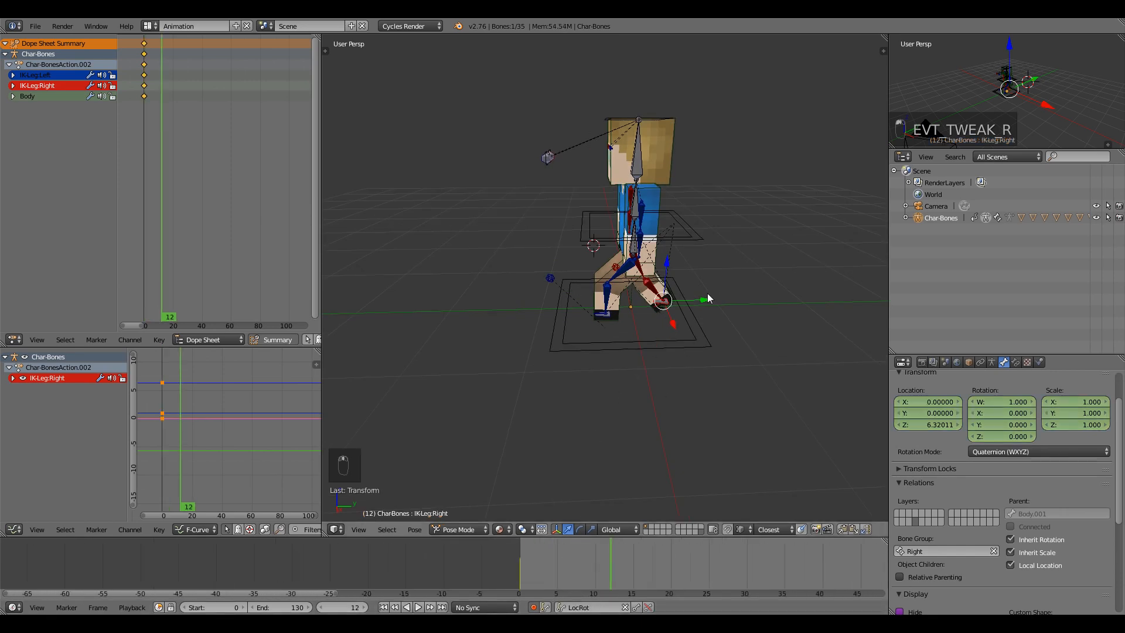
left_click_drag(706, 296, 606, 296)
key("ctrl+z")
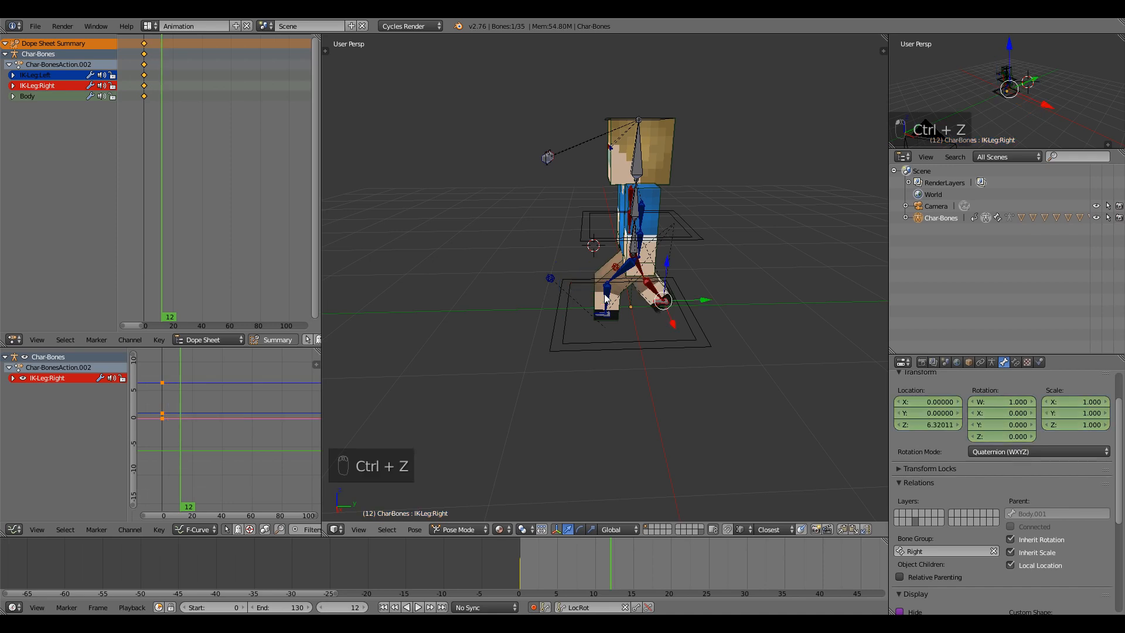
Select the Body bone and start moving it along the global Y axis.
right_click(629, 242)
right_click(630, 242)
right_click(630, 249)
right_click(630, 248)
left_click_drag(552, 570, 510, 571)
left_click_drag(552, 571, 611, 554)
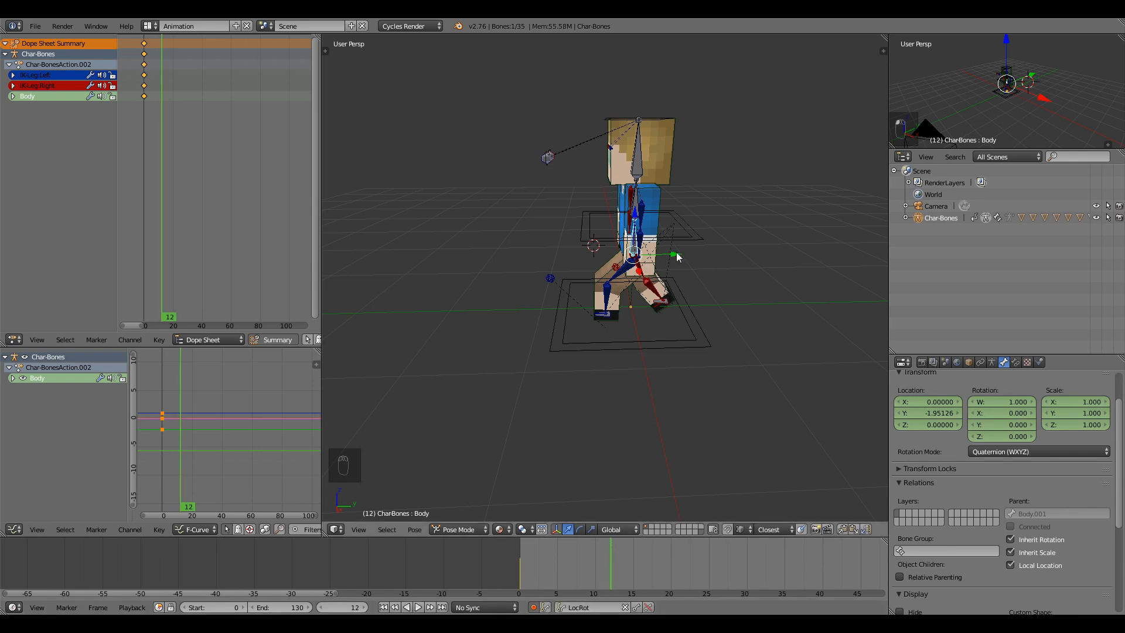
key("g")
key("y")
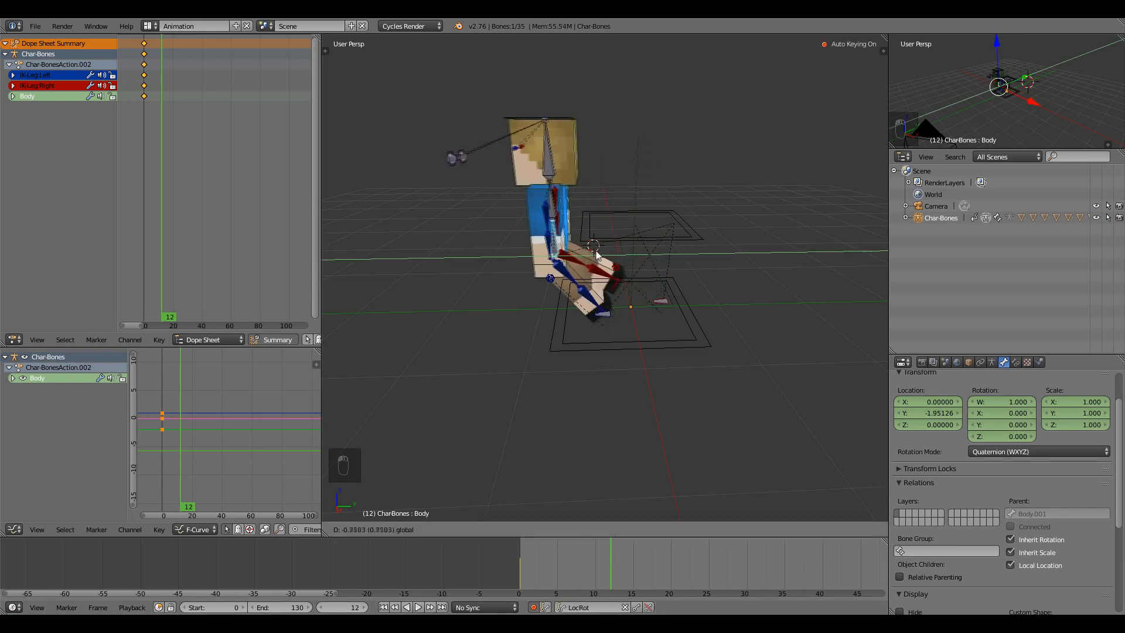
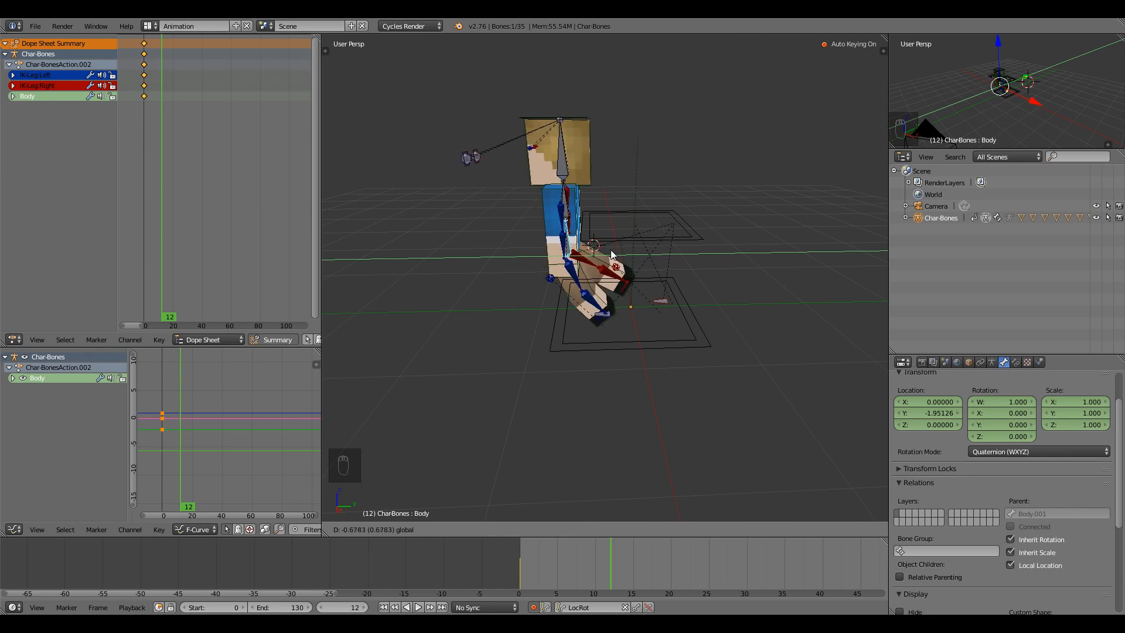
Raise the Body bone slightly along Z at frame 12.
left_click(611, 255)
key("g")
key("z")
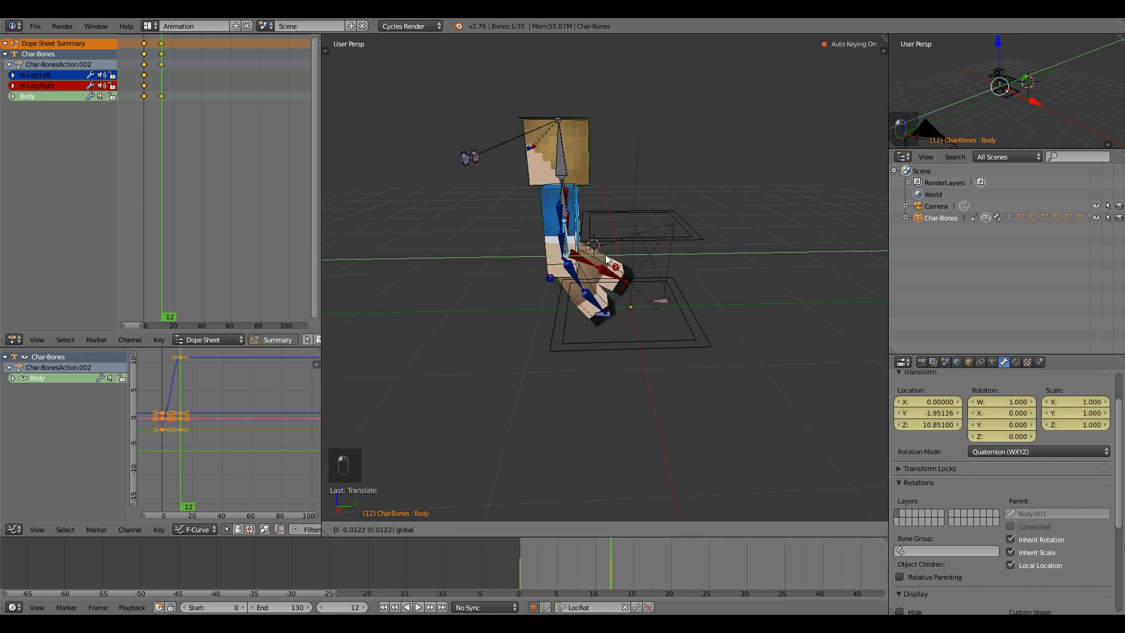
left_click(608, 259)
Slide the right foot along the ground and key both IK feet with LocRot at frame 12.
right_click(665, 307)
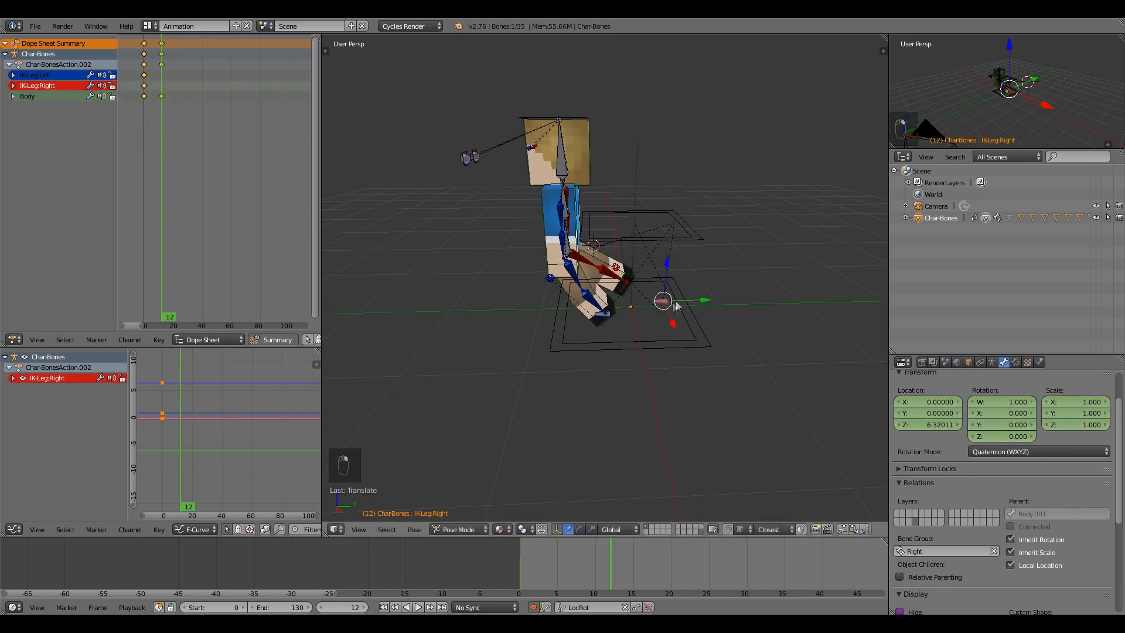
left_click_drag(703, 302, 599, 324)
right_click(605, 321)
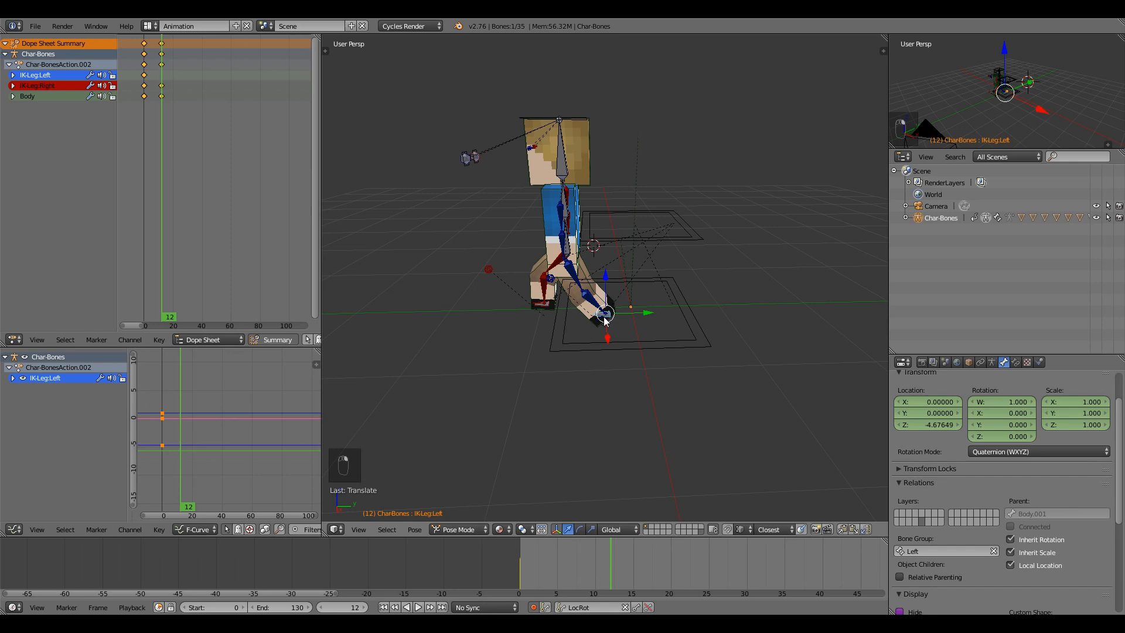
key("i")
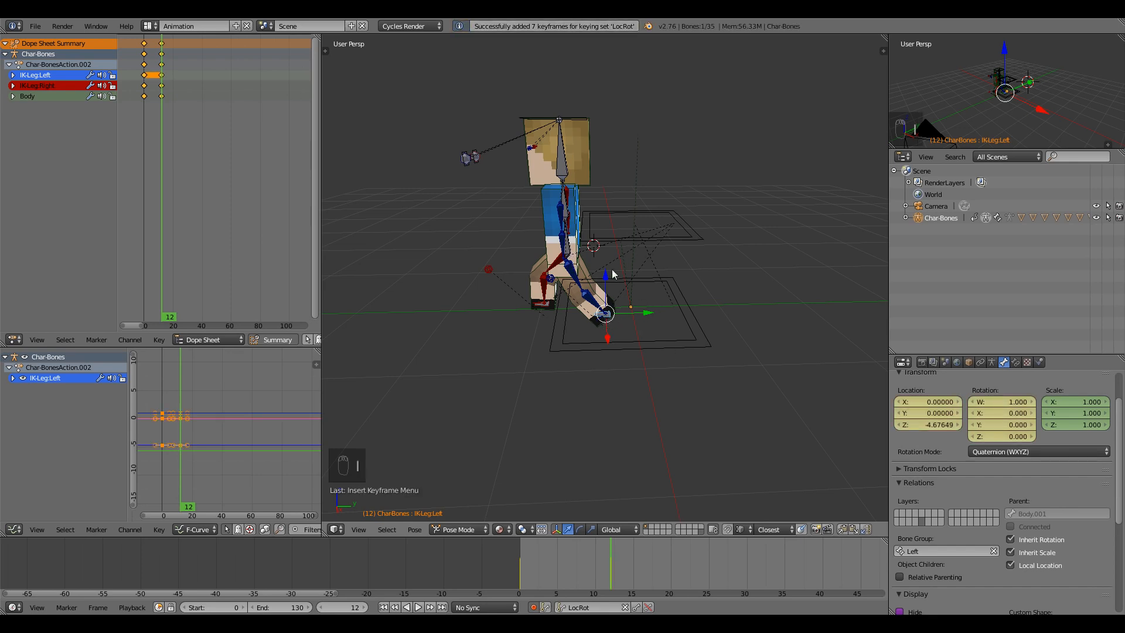
middle_click_drag(613, 274, 619, 300)
right_click(567, 250)
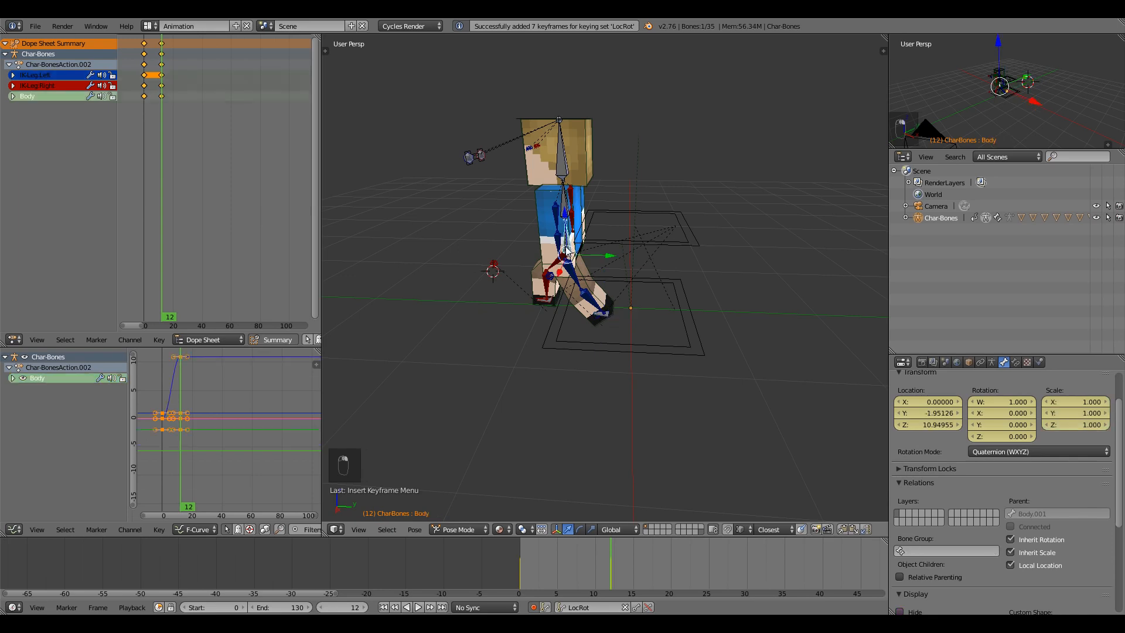
left_click_drag(668, 569, 700, 564)
At frame 24, raise the body, pull the left foot back, and LocRot-key the right foot.
key("g")
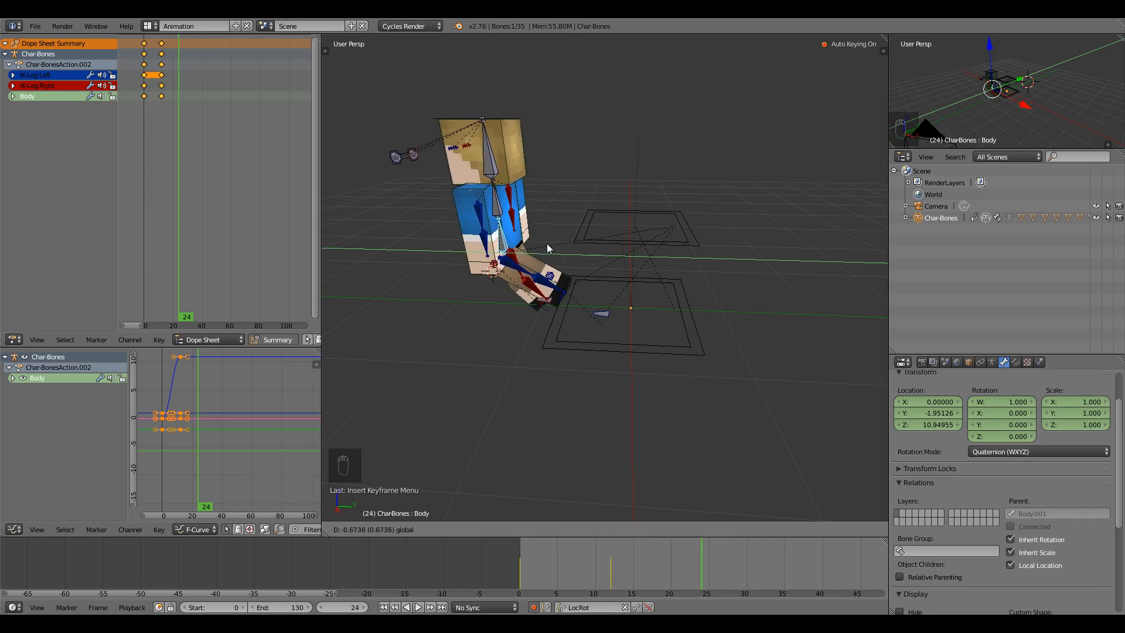
left_click(547, 243)
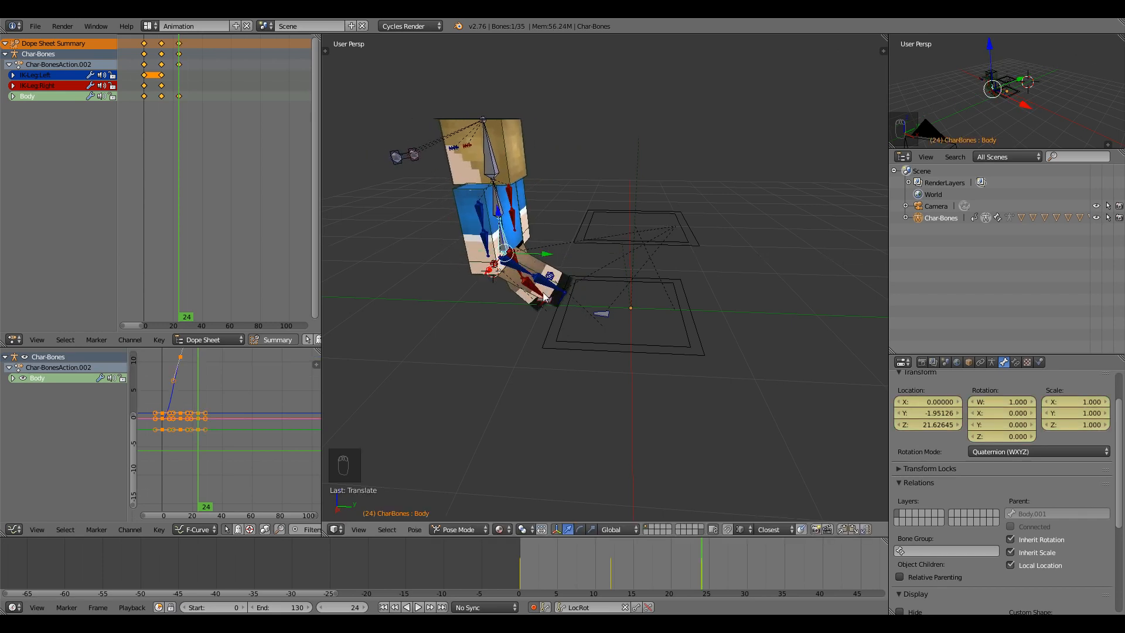
right_click(602, 316)
left_click_drag(644, 316, 527, 309)
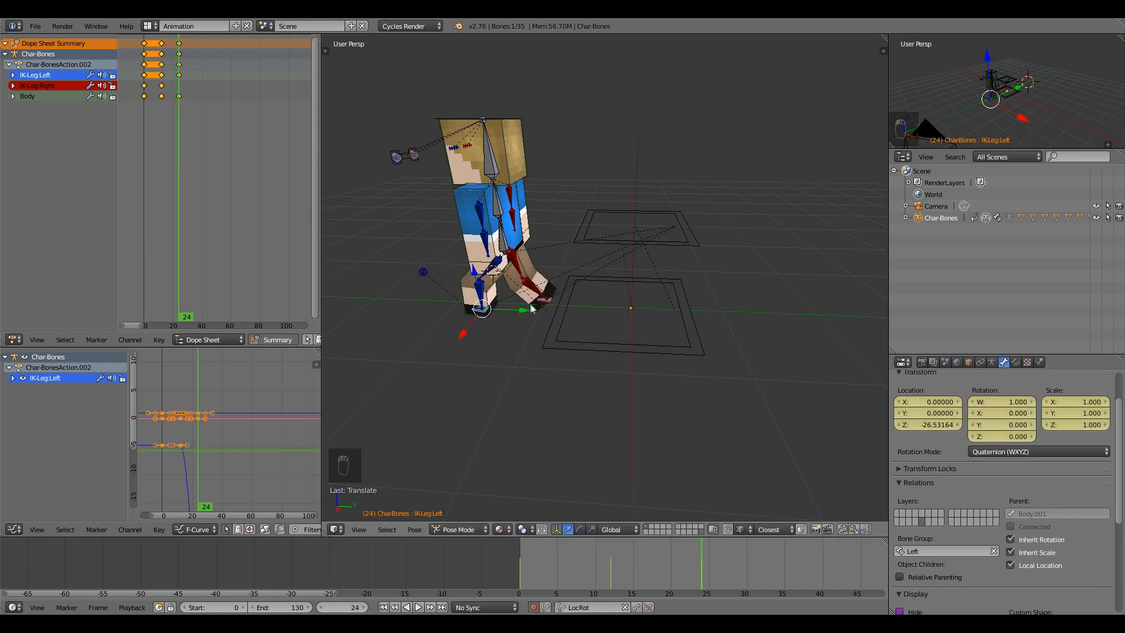
right_click(546, 300)
key("i")
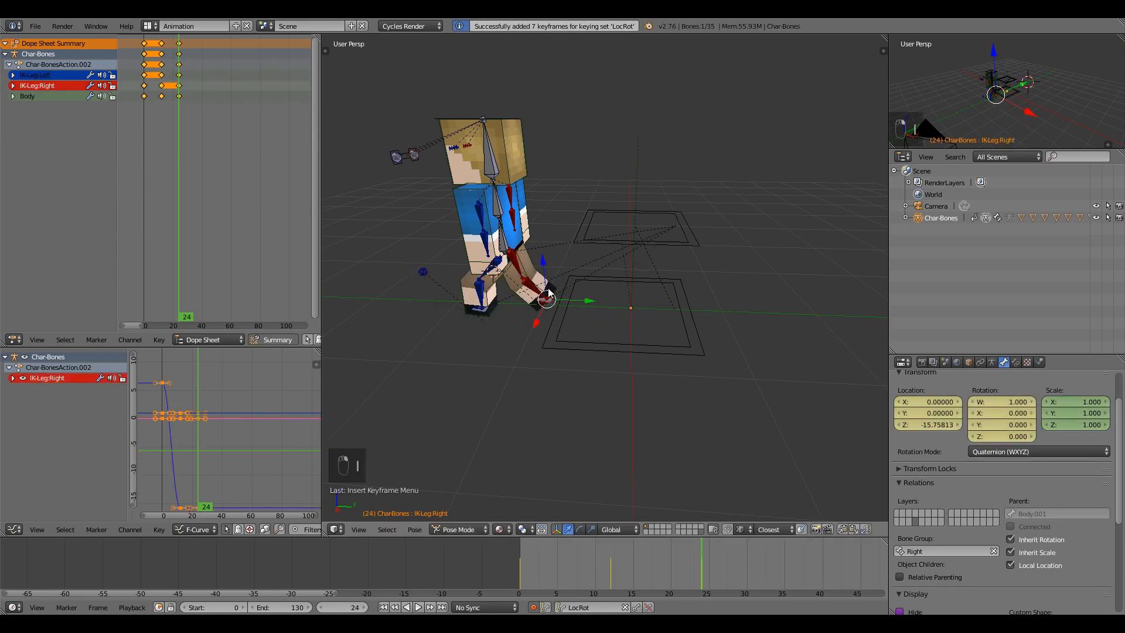
Select the Body bone at frame 36 and begin moving it.
right_click(508, 251)
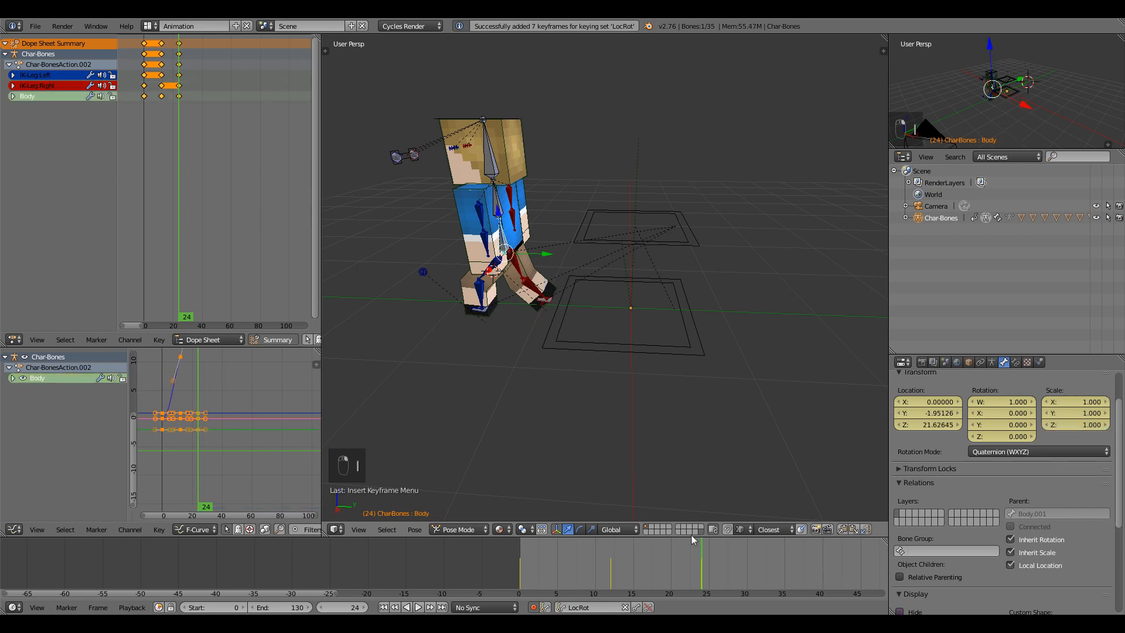
left_click_drag(714, 552, 792, 556)
scroll(577, 308, "down", 2)
middle_click_drag(574, 305, 621, 294)
key("g")
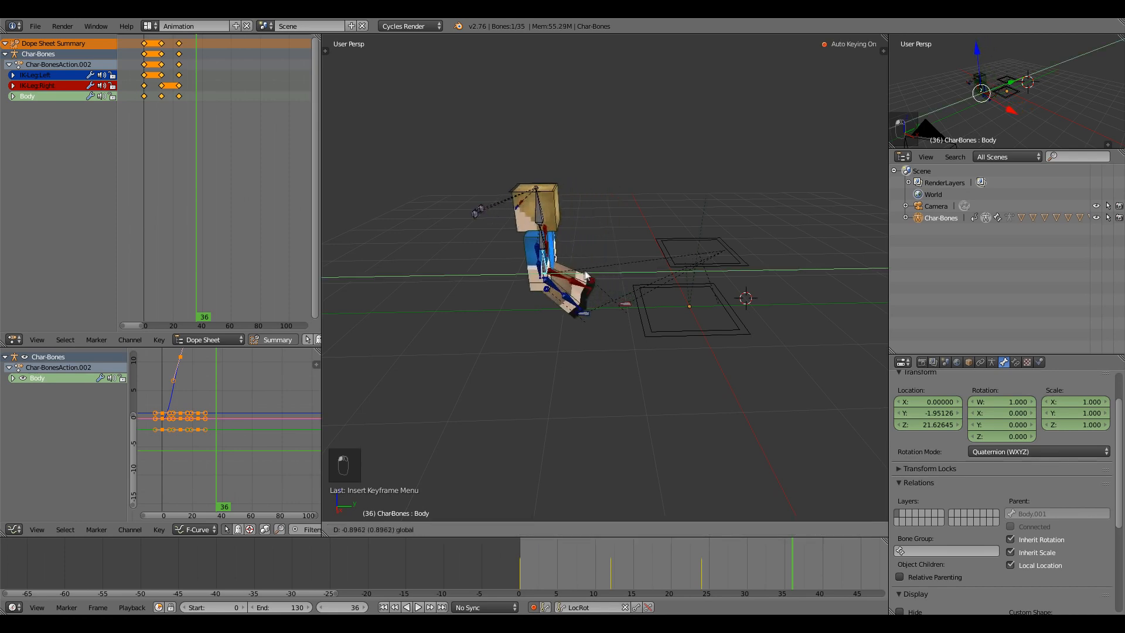
Raise the body further and move the right foot forward at frame 36.
left_click(604, 309)
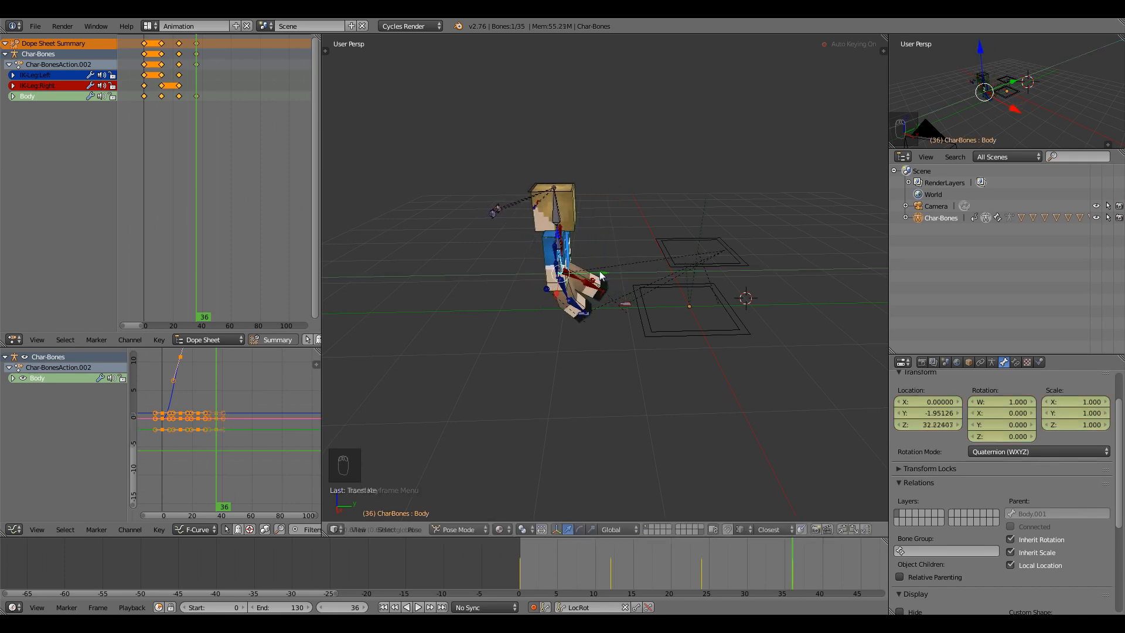
right_click(626, 303)
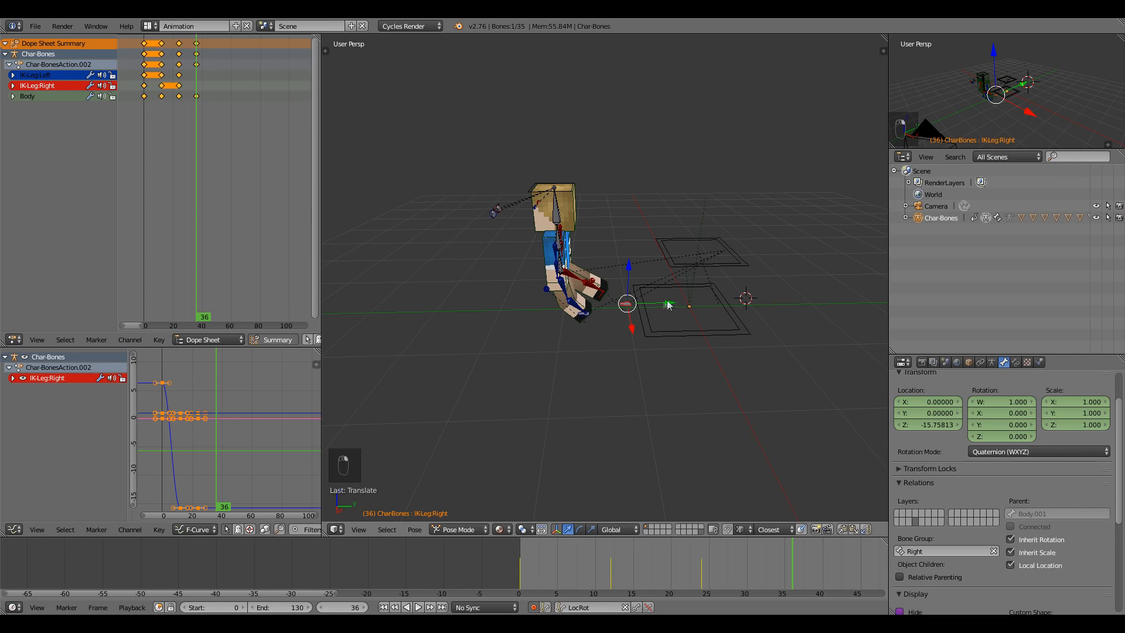
key("g")
left_click(588, 313)
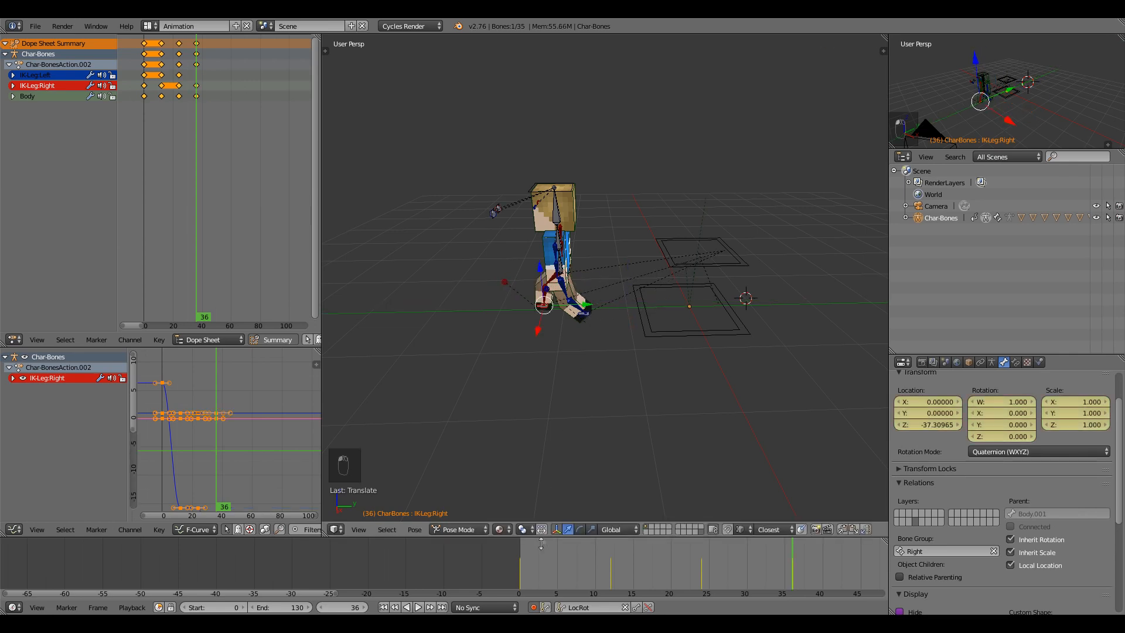
Play back and scrub the animation from the start to review the stride.
left_click(522, 557)
key("alt+a")
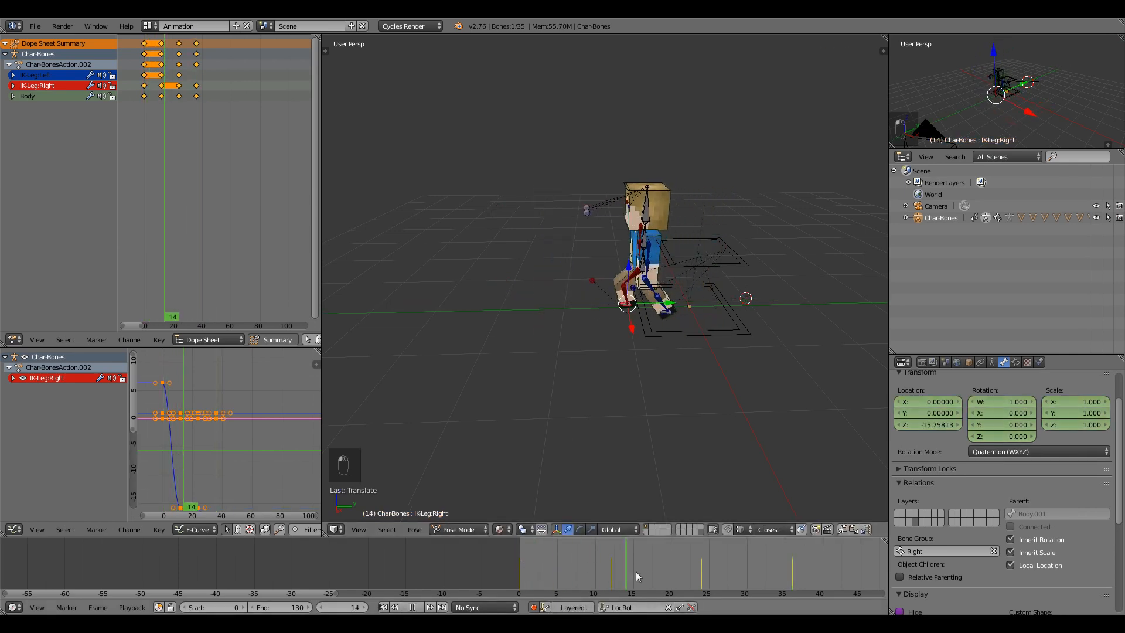
left_click_drag(757, 578, 697, 575)
scroll(674, 483, "up", 1)
middle_click_drag(654, 431, 589, 320)
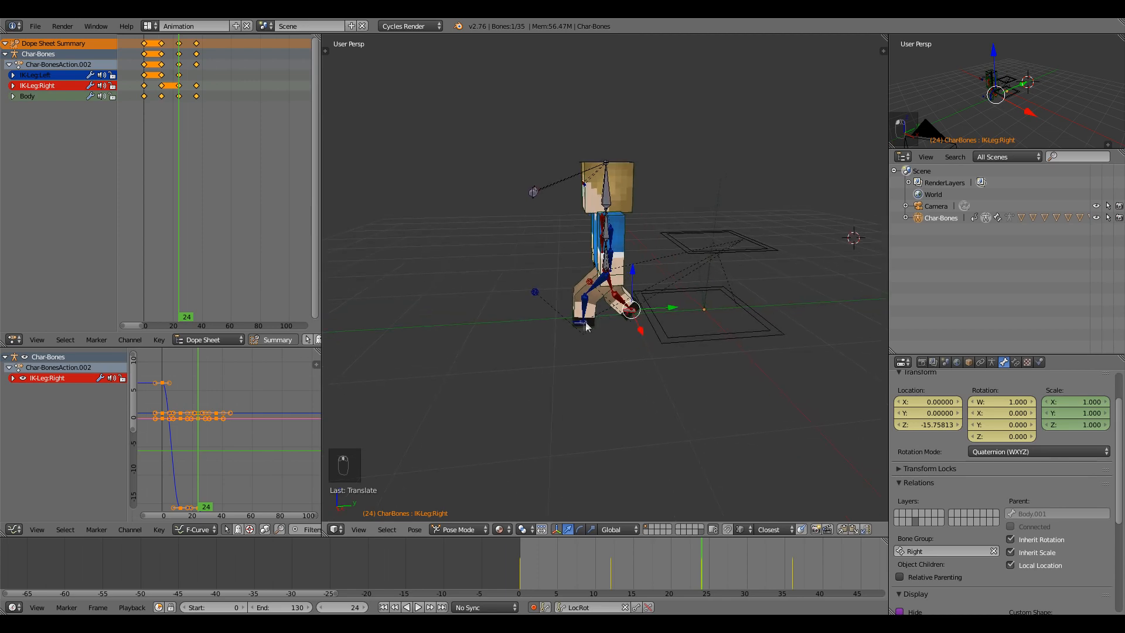
right_click(583, 321)
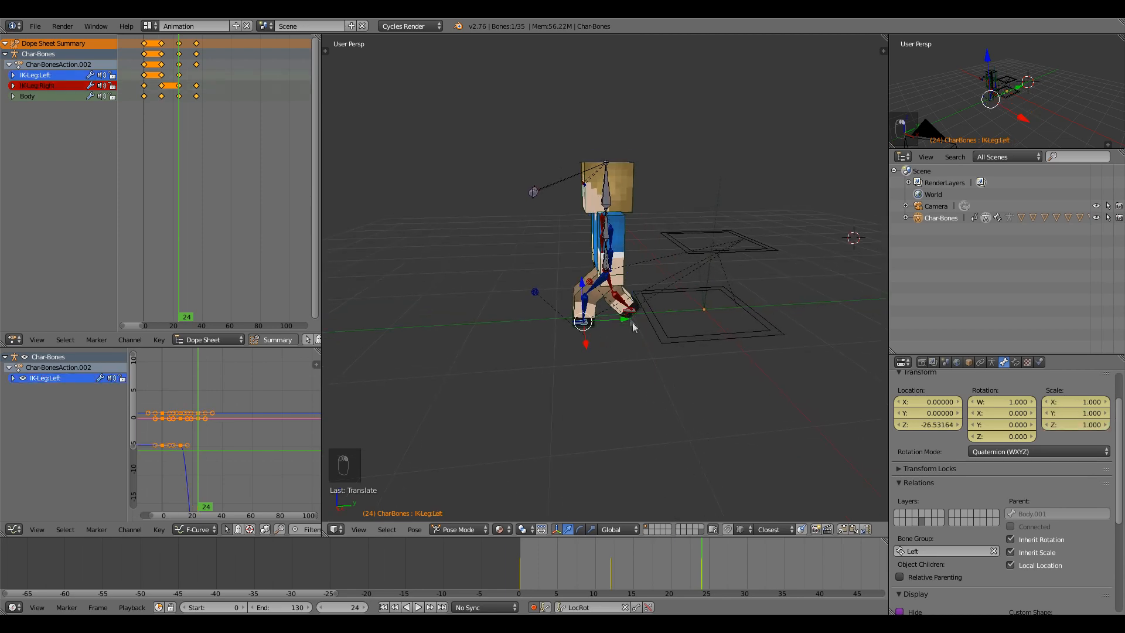
mouse_move(605, 270)
middle_mouse_down()
mouse_move(653, 280)
mouse_move(595, 275)
middle_mouse_up()
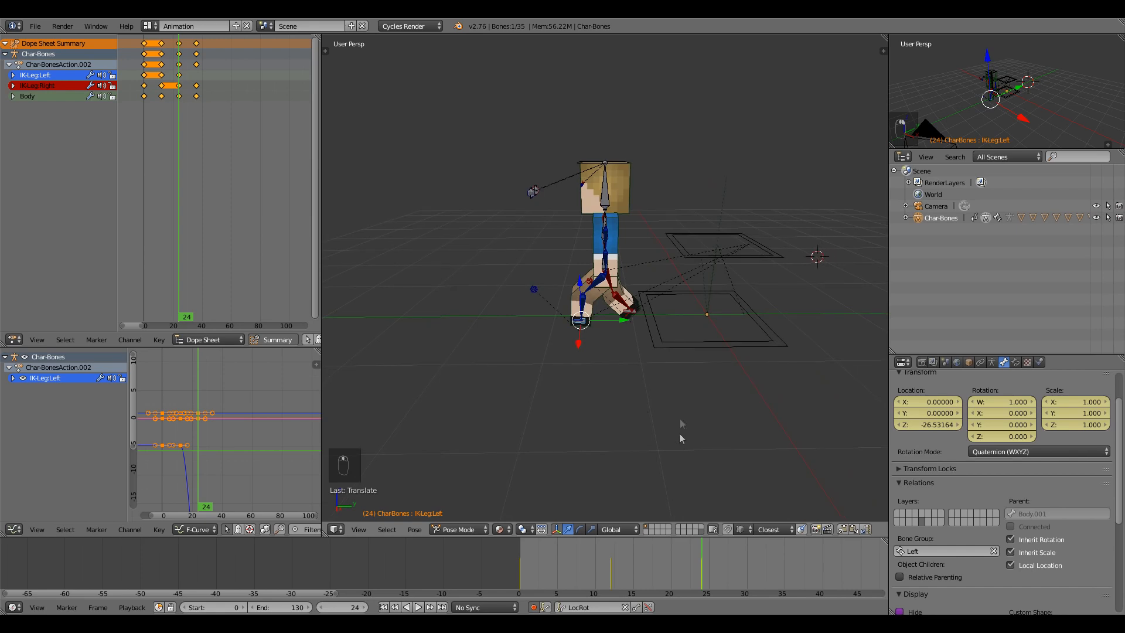
key("Down")
Nudge the left foot along the ground and step through the keyframes to review.
left_click_drag(733, 321, 727, 323)
key("Down")
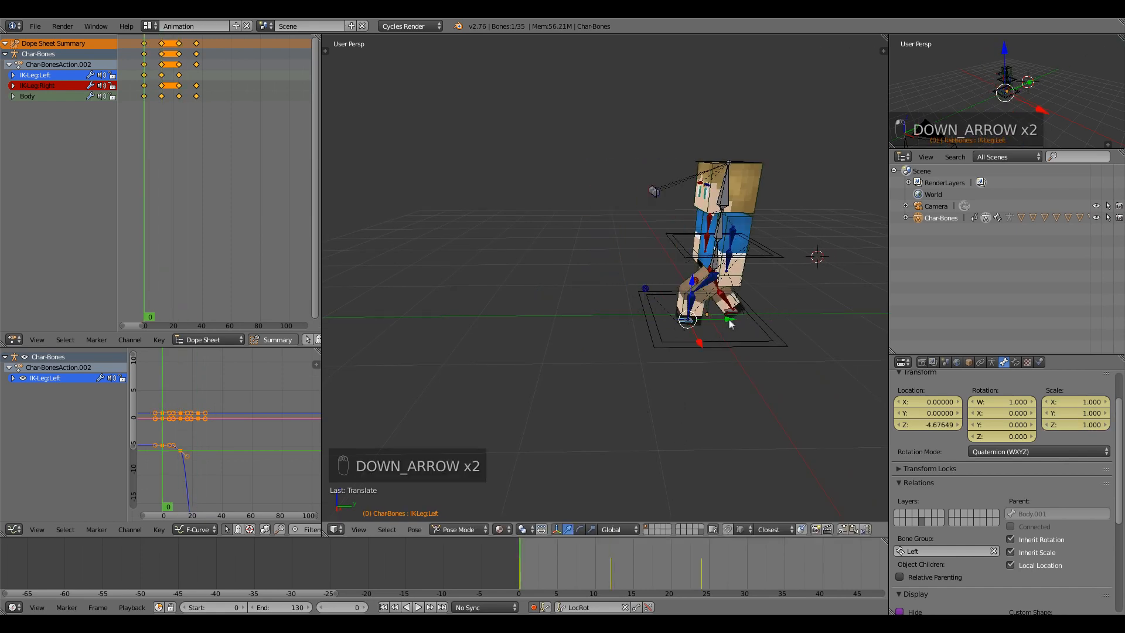
key("Up")
key("Up")
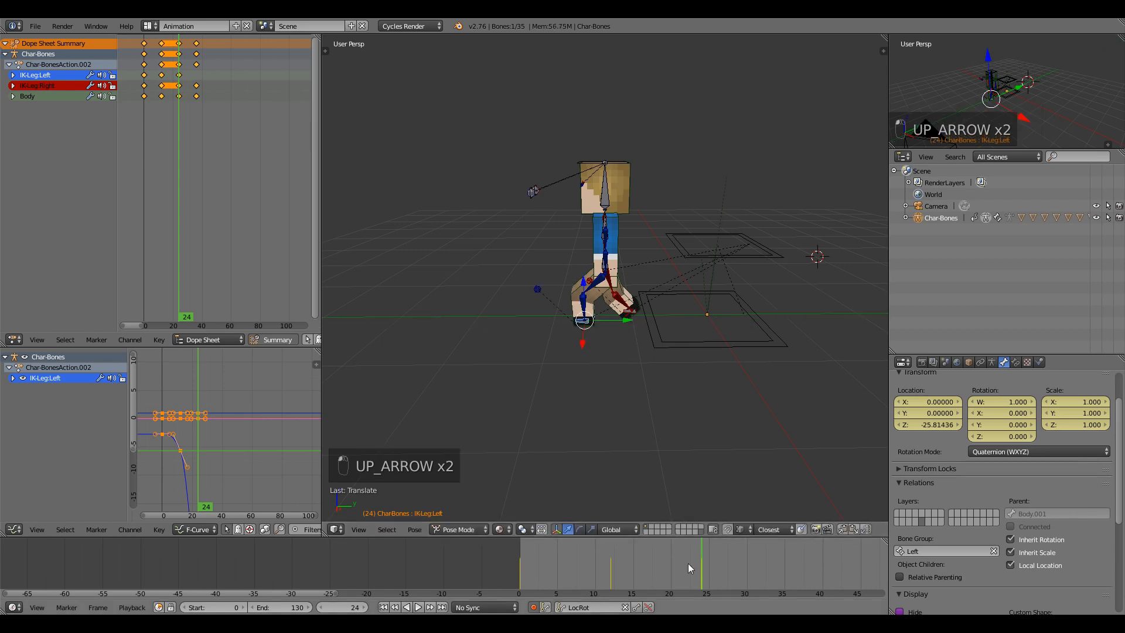
key("Down")
left_click_drag(626, 563, 580, 554)
Nudge the right foot IK control slightly at frame 24.
right_click(655, 313)
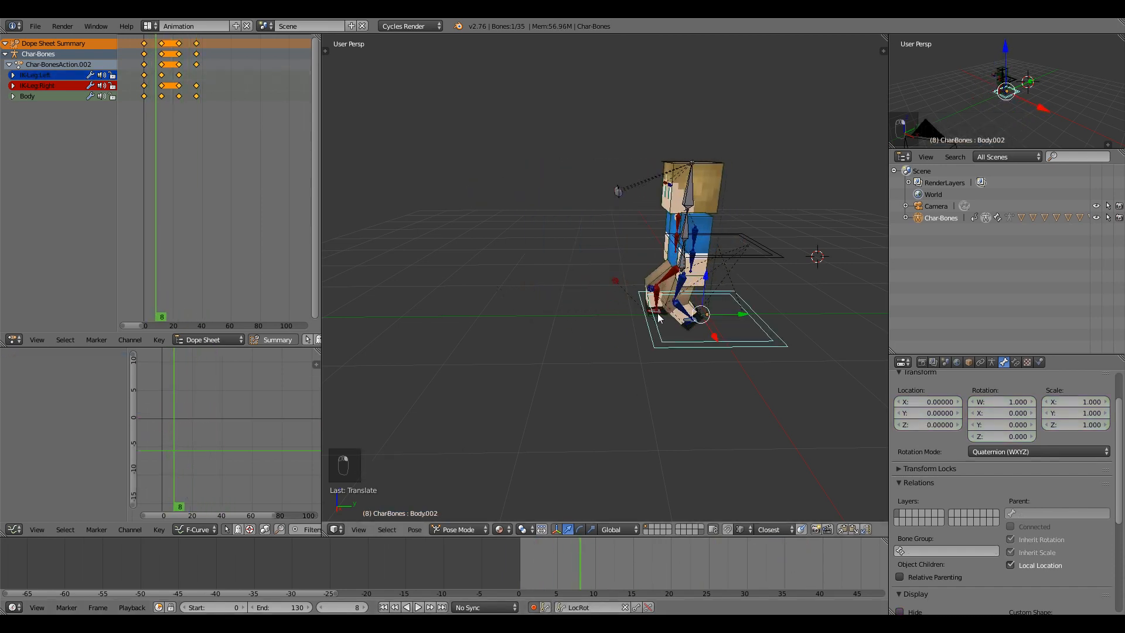
right_click(658, 313)
key("Up")
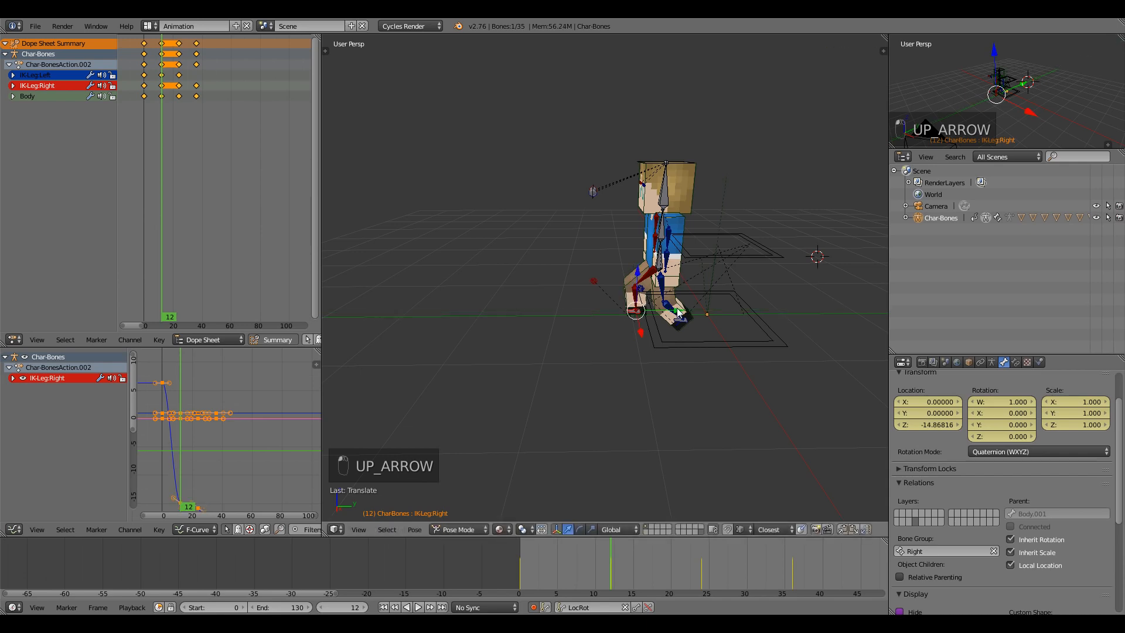
key("Up")
left_click_drag(670, 308, 673, 306)
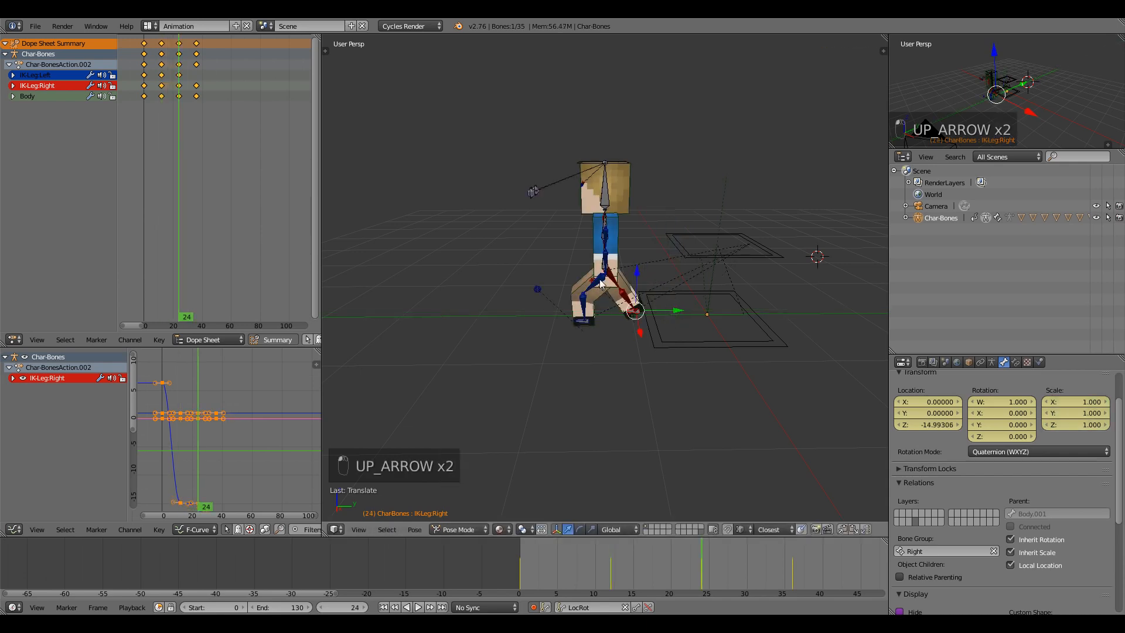
Raise the Body bone to Z 21.84 at frame 24, then play the animation backwards.
right_click(605, 277)
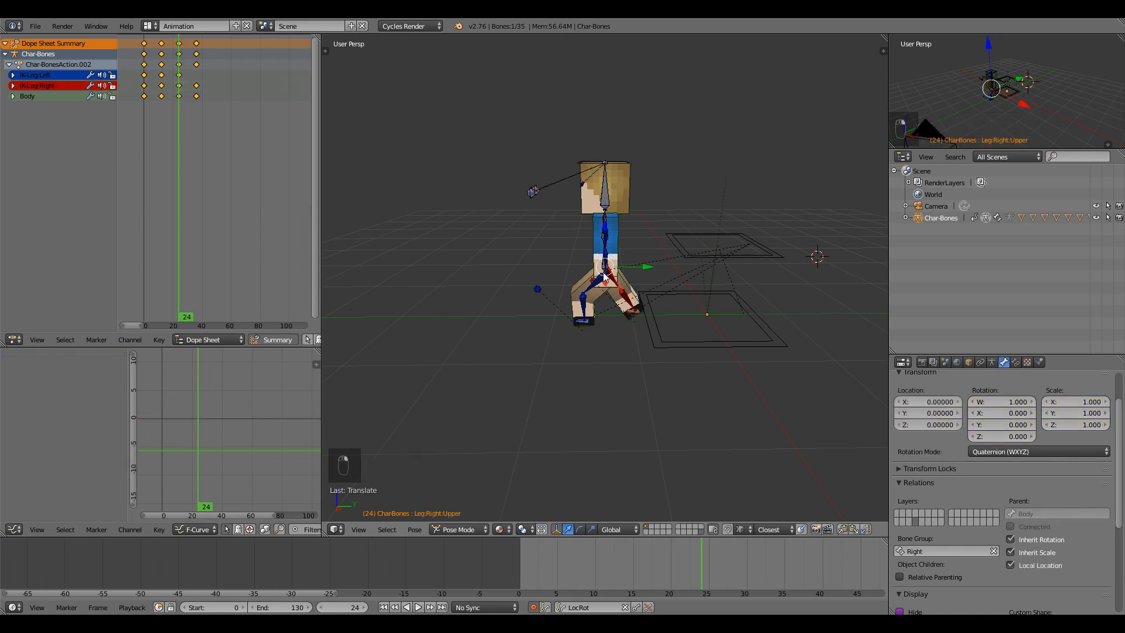
right_click(604, 271)
right_click(605, 270)
middle_click_drag(605, 270, 614, 271)
left_click_drag(645, 266, 645, 265)
key("shift+alt+a")
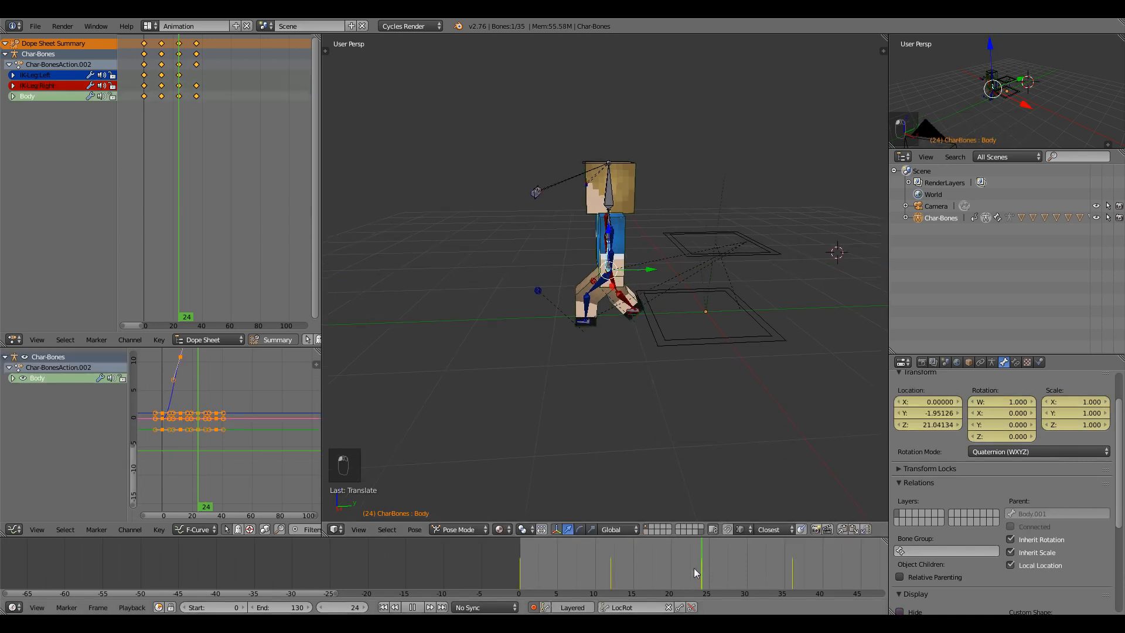
Key in-between body poses at frames 6, 18 and 30, then play back the result.
key("Down")
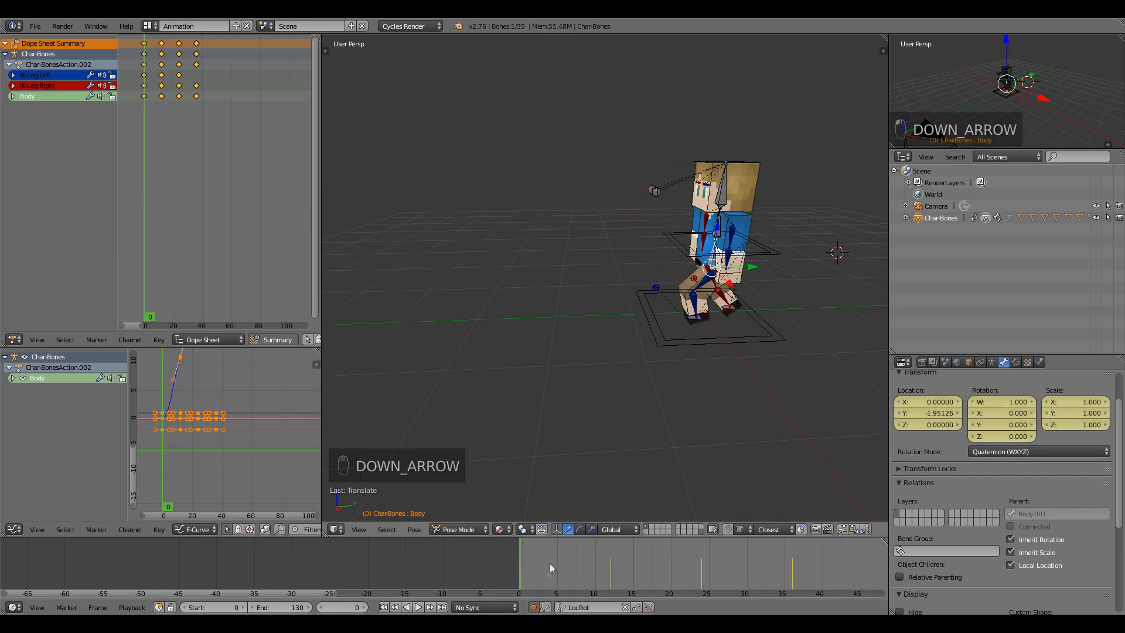
left_click_drag(555, 568, 565, 567)
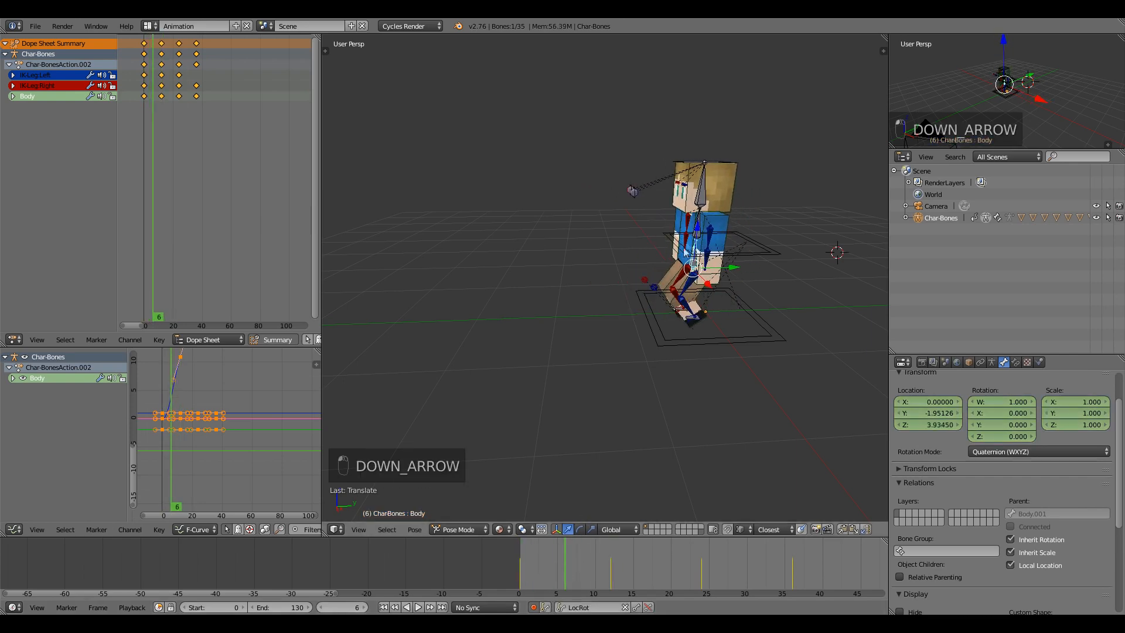
key("i")
left_click(657, 569)
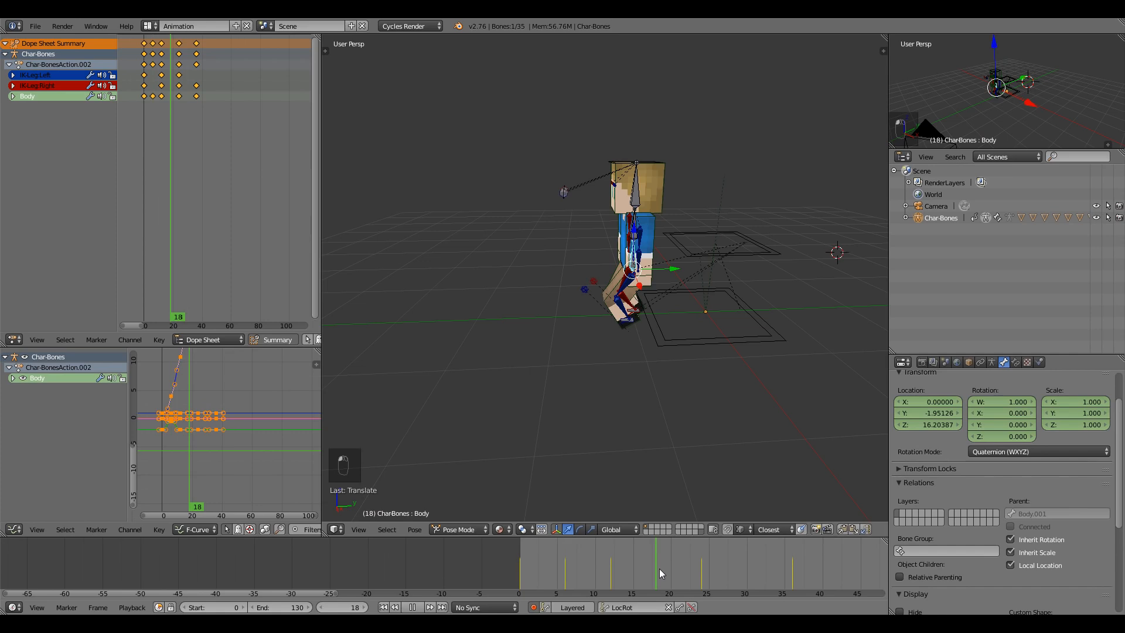
left_click(641, 228)
left_click(748, 573)
left_click_drag(570, 229, 573, 225)
left_click(530, 566)
key("alt+a")
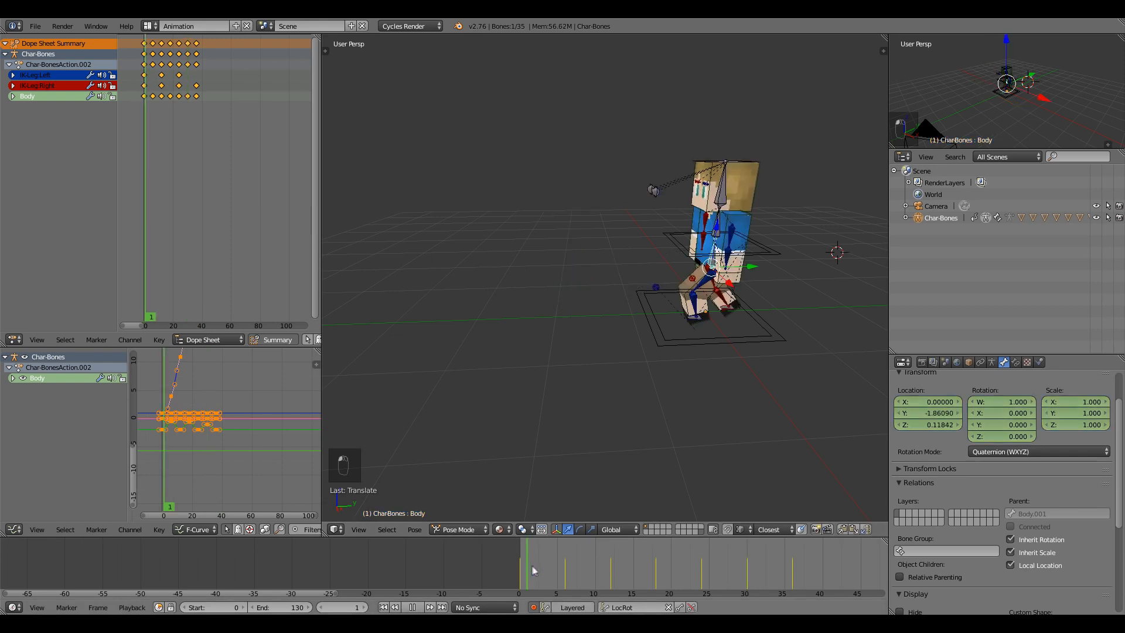
key("alt+a")
Step through frames 19–22 to check the IK feet, then return to frame 0.
right_click(688, 308)
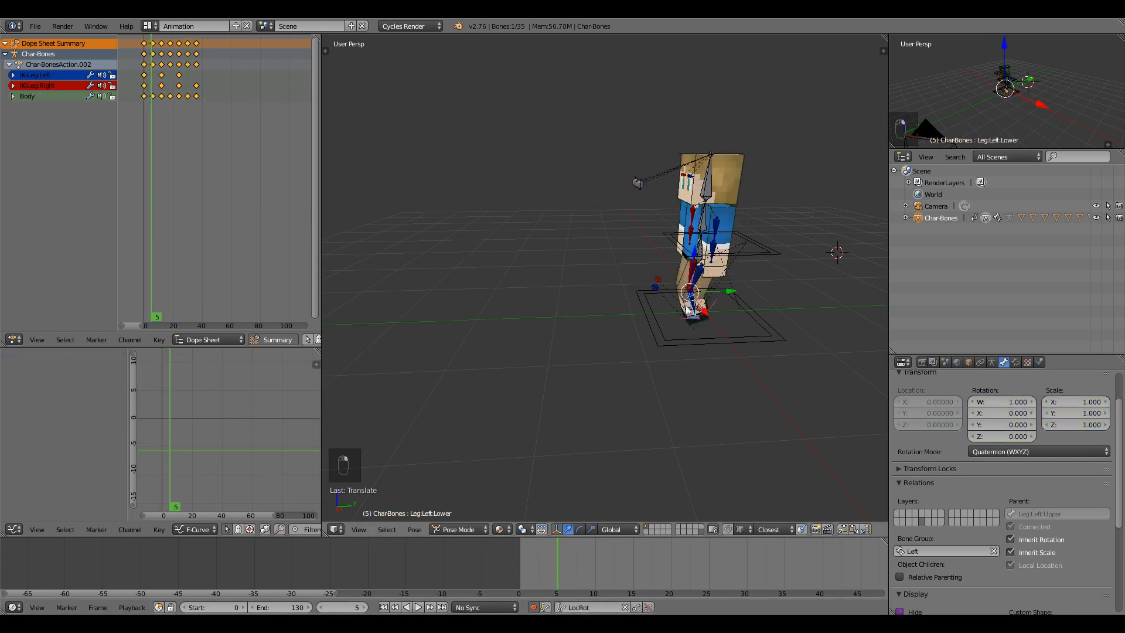
right_click(687, 309)
key("Right")
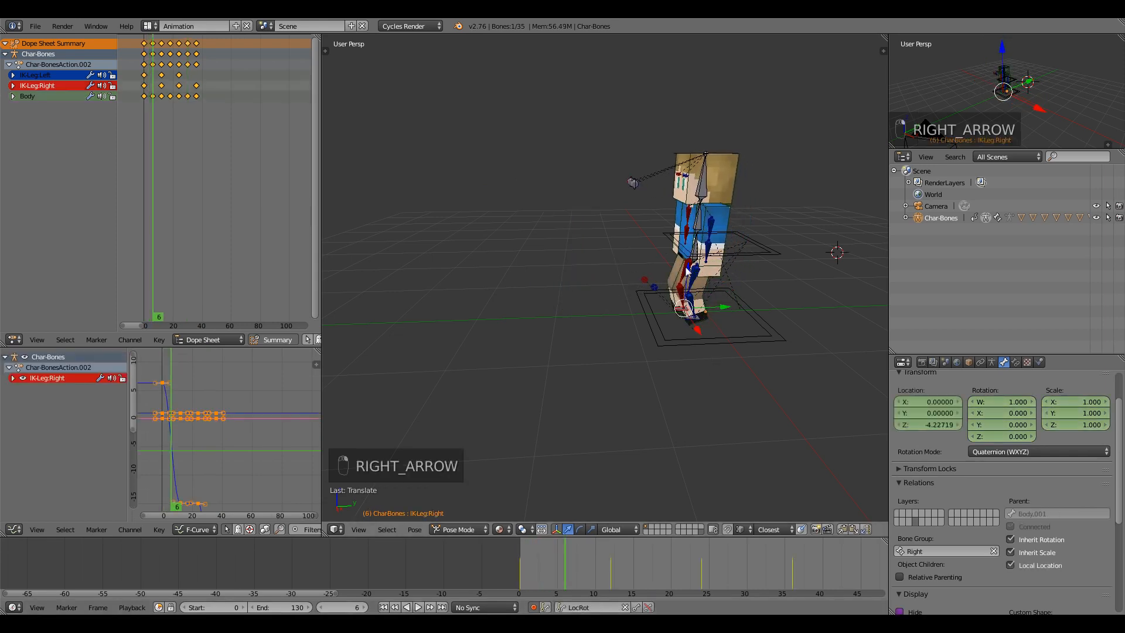
right_click(693, 316)
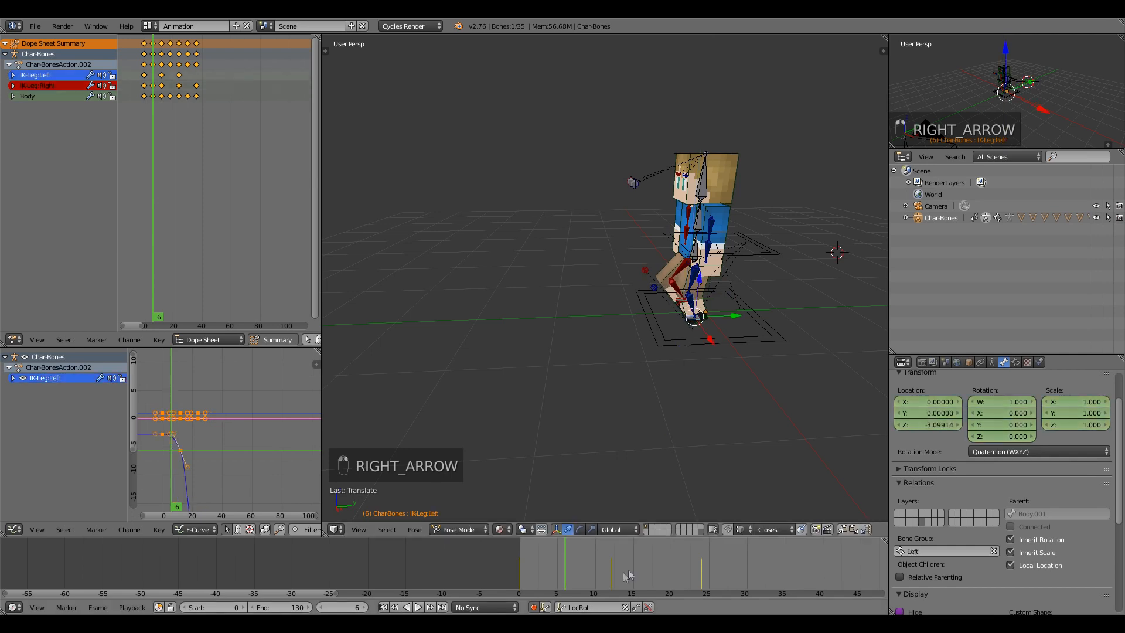
left_click_drag(623, 572, 662, 564)
key("Left")
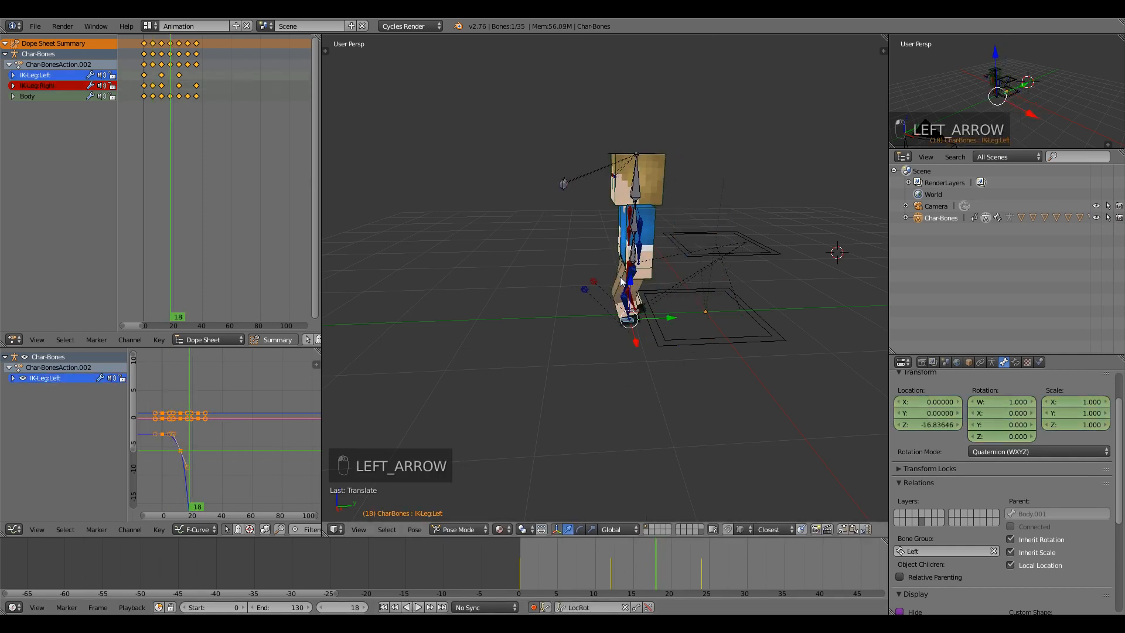
key("Right")
key("Right")
key("Right")
key("Right")
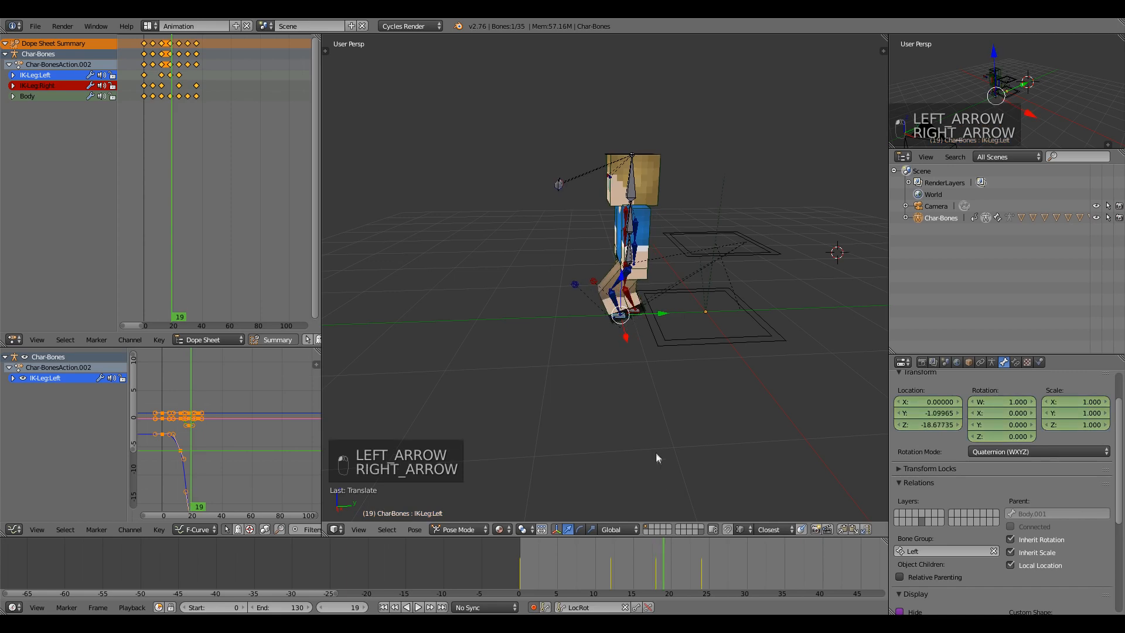
key("Right")
key("Right")
key("Right")
key("Right")
key("Right")
key("Right")
key("Right")
key("Right")
key("Right")
key("Right")
key("Right")
key("Right")
left_click(505, 561)
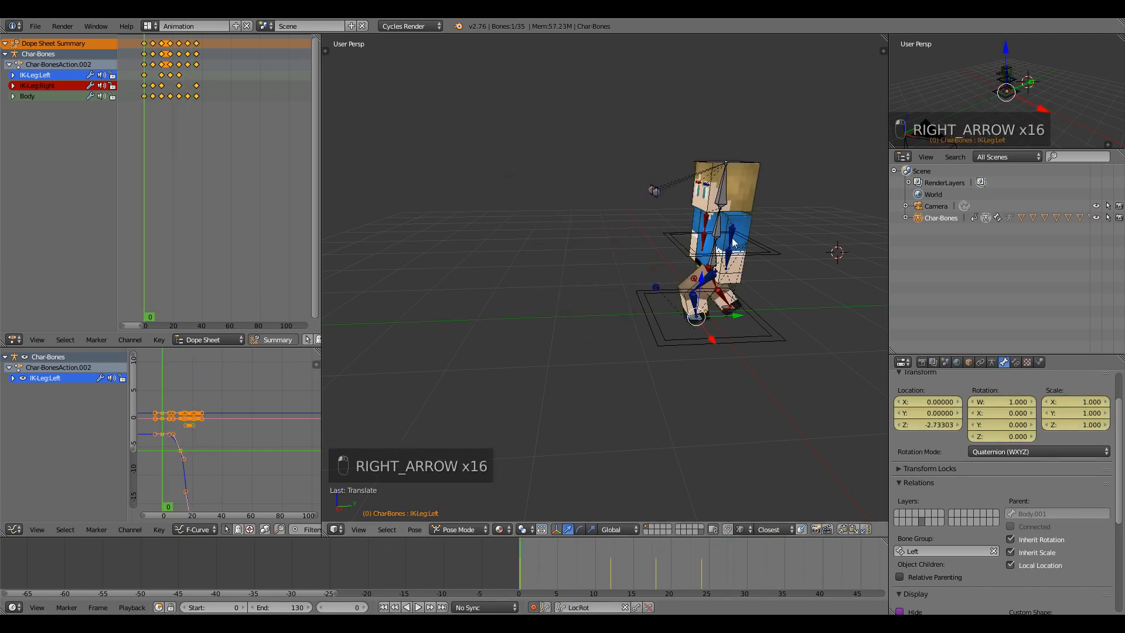
right_click(732, 230)
Rotate the left and right upper arms in opposite directions at frame 0.
key("r")
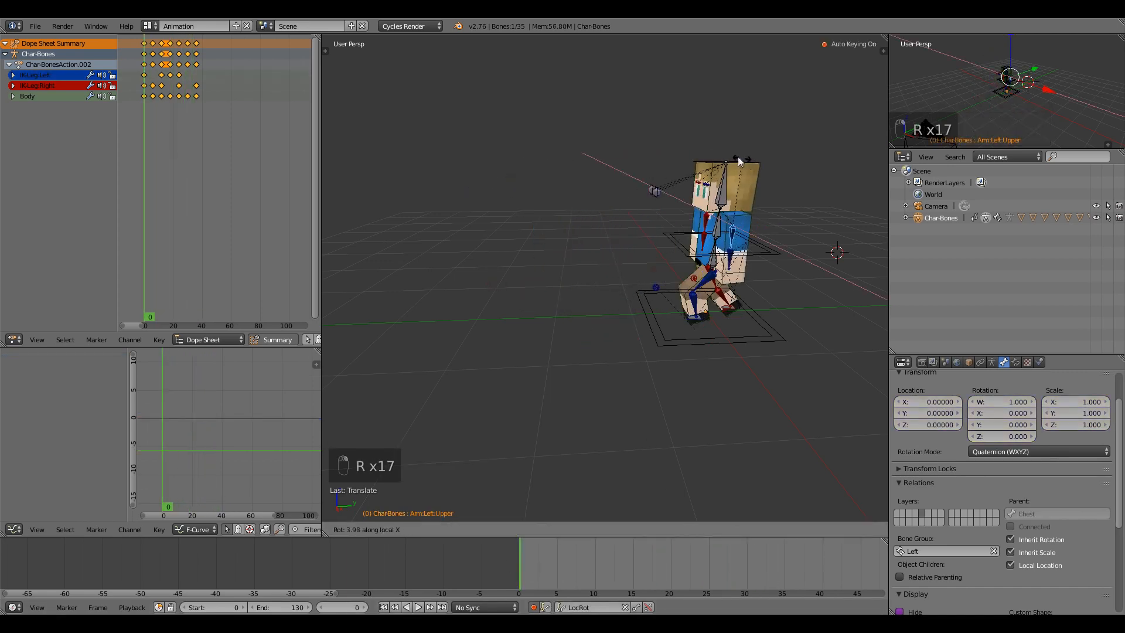
left_click(703, 215)
right_click(703, 216)
key("r")
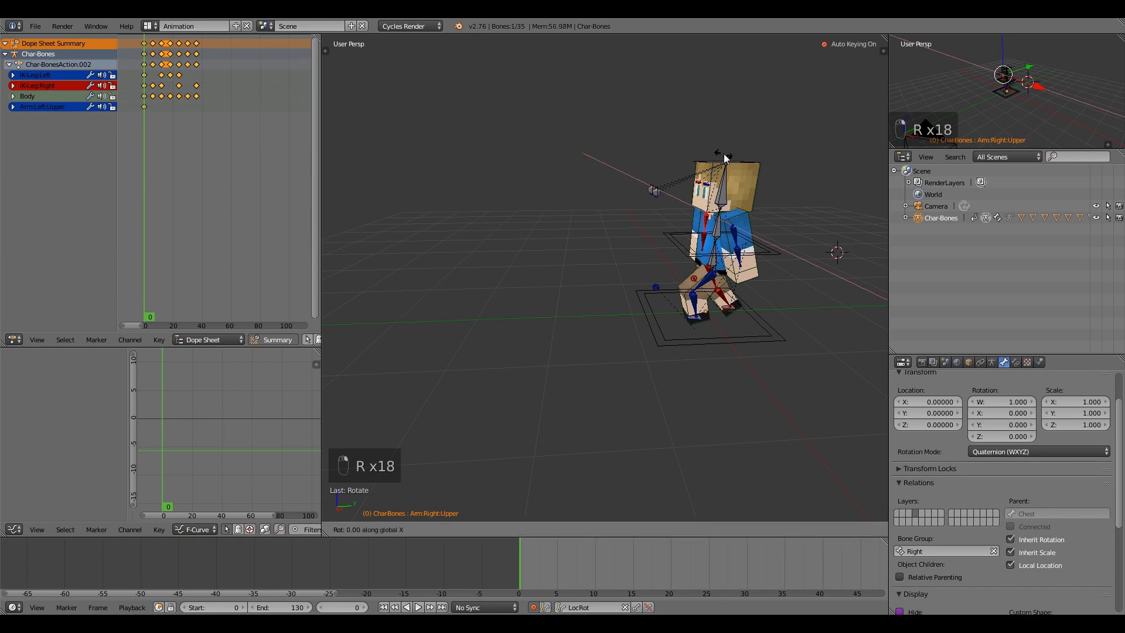
left_click(747, 155)
scroll(217, 152, "up", 3)
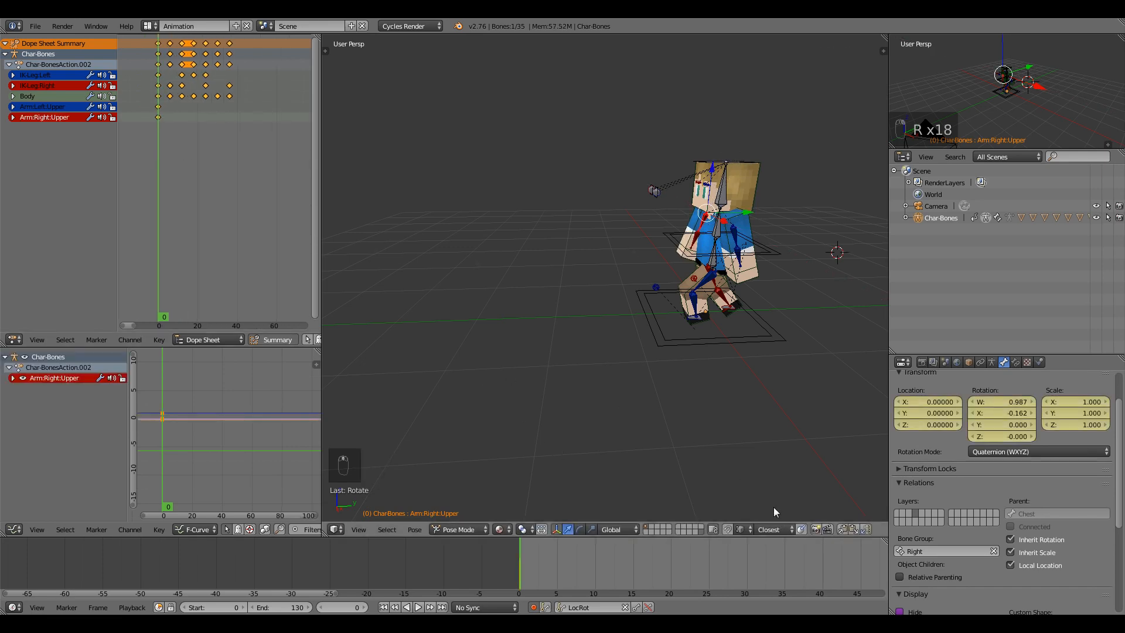
At frame 12, swing both upper arms the other way, the left on local X.
left_click(180, 104)
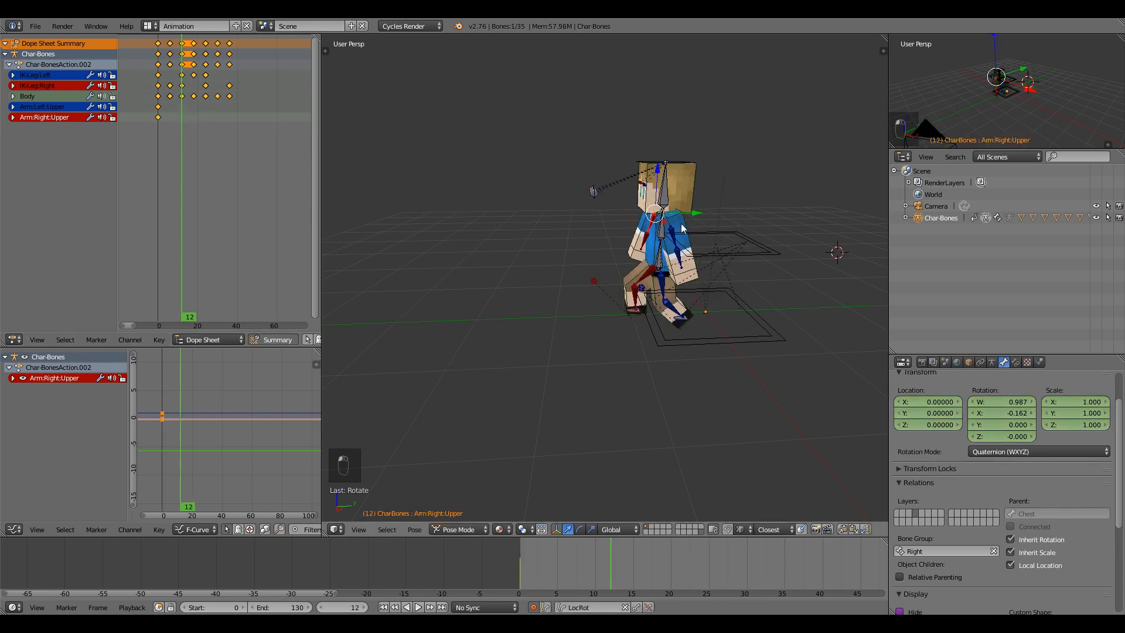
key("r")
left_click(640, 159)
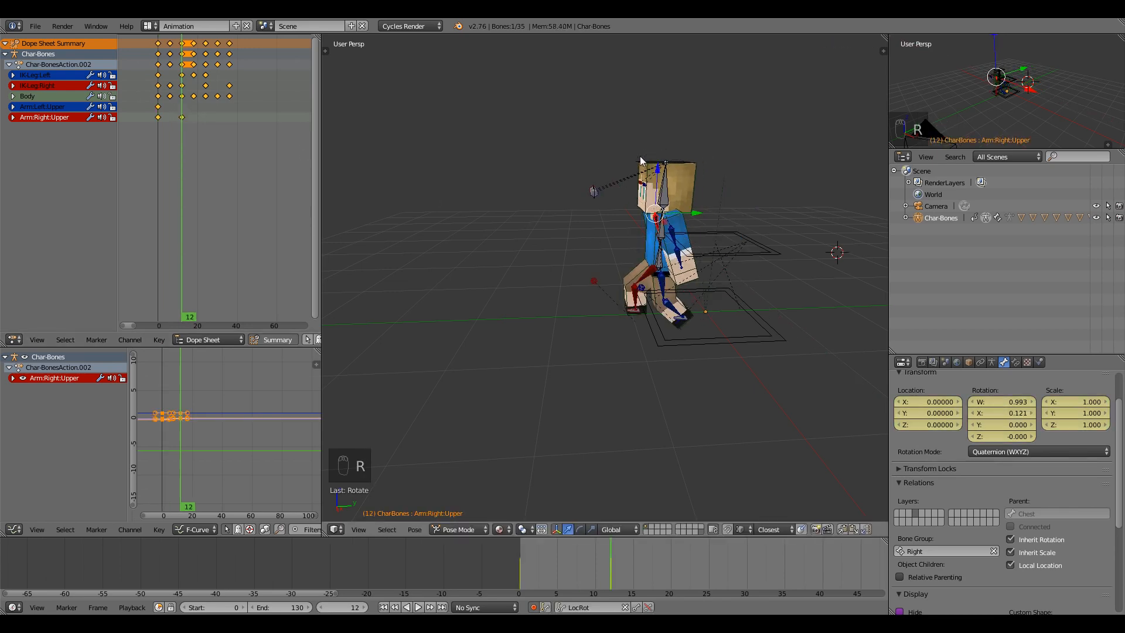
right_click(668, 157)
key("r")
key("x")
key("x")
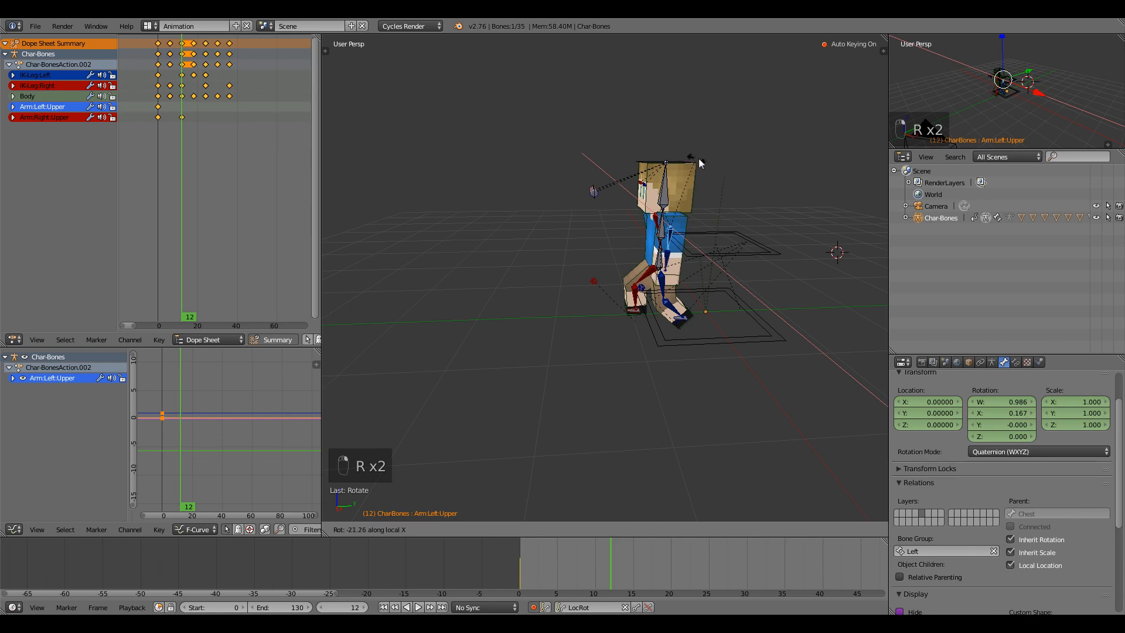
left_click(695, 164)
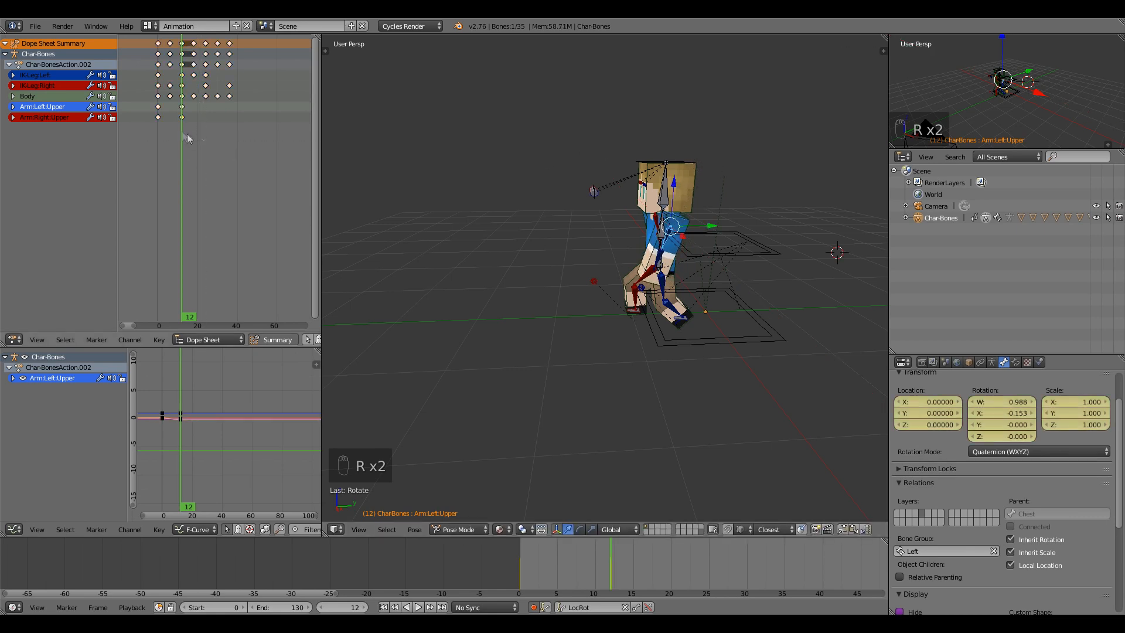
Duplicate the arm keyframes in the Dope Sheet to later frames and preview the swing.
key("a")
key("b")
left_click_drag(154, 109, 187, 120)
key("shift+d")
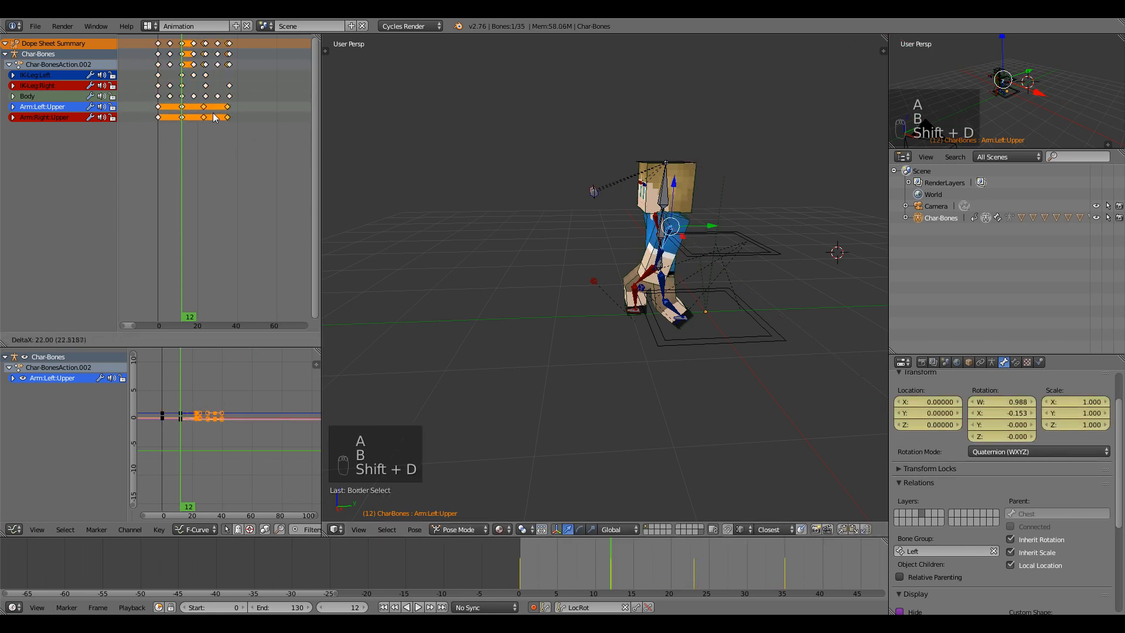
left_click(216, 117)
key("alt+a")
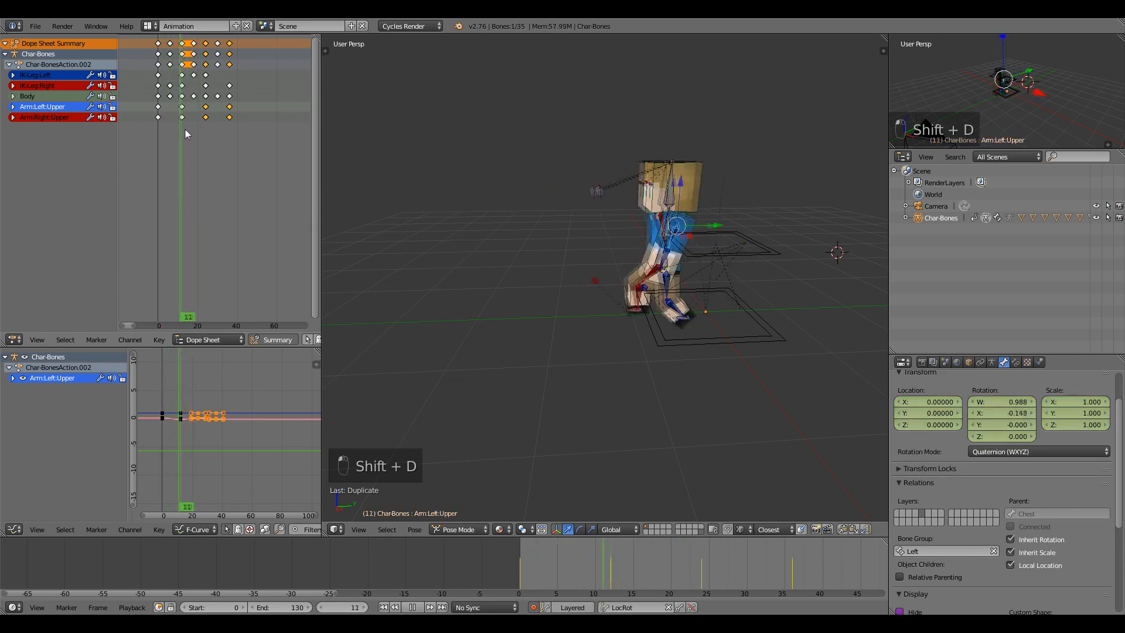
left_click_drag(198, 129, 148, 125)
Review the motion from frame 6 through 18 with the right IK foot selected.
middle_click_drag(587, 464, 645, 421)
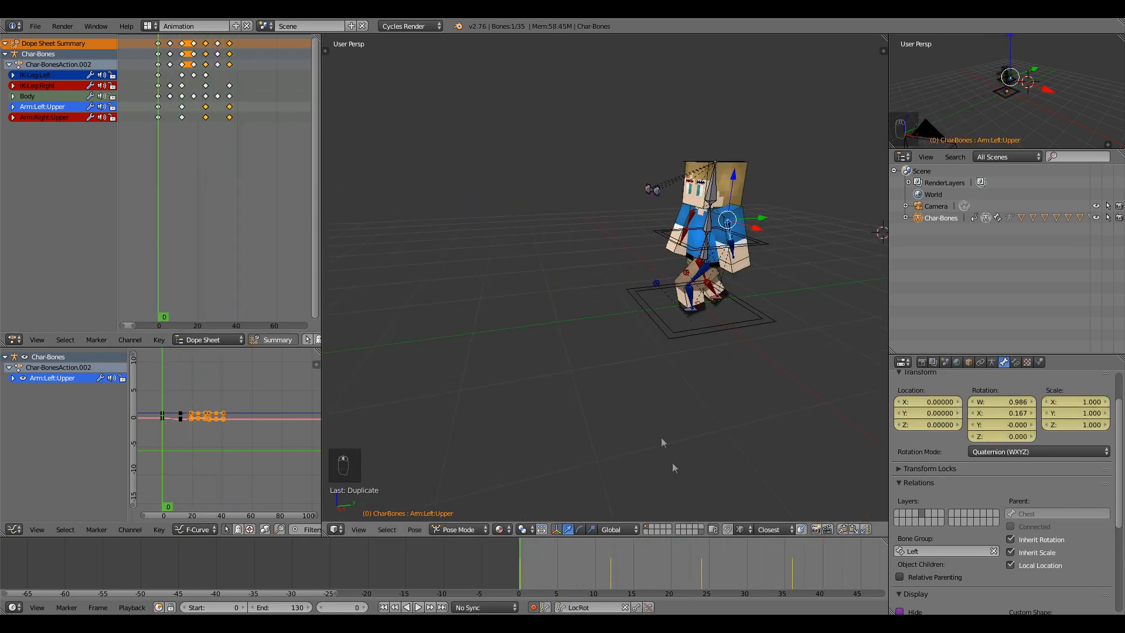
left_click_drag(524, 577, 636, 557)
scroll(643, 336, "up", 3)
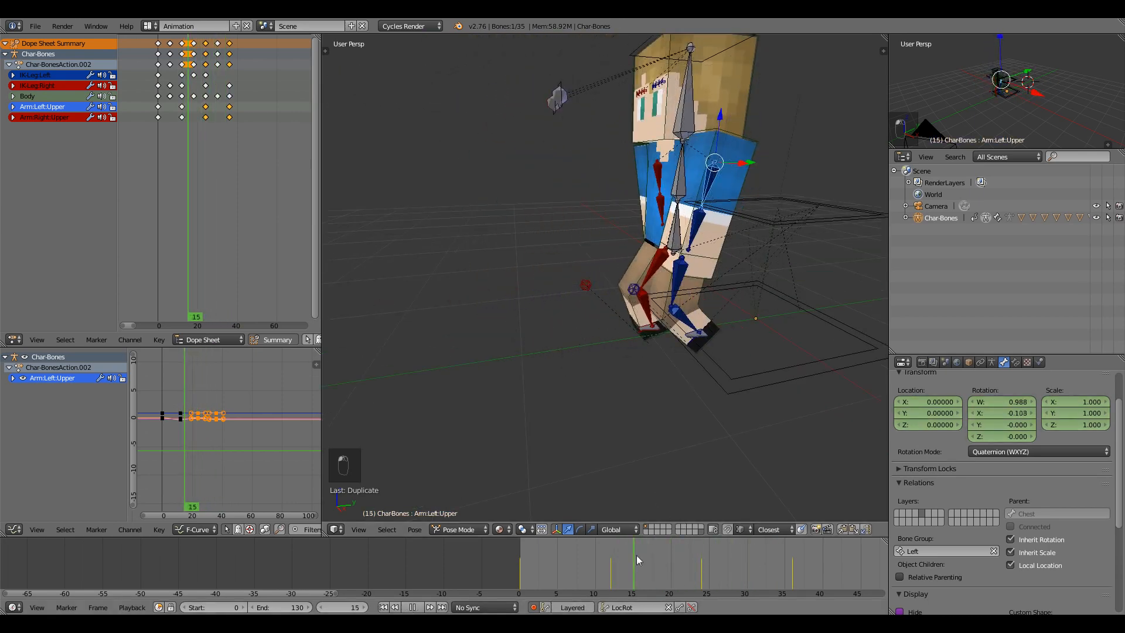
right_click(653, 338)
left_click(607, 580)
left_click_drag(607, 580, 655, 571)
At frame 24, raise, move forward and tilt the left foot target on X.
right_click(649, 345)
key("Up")
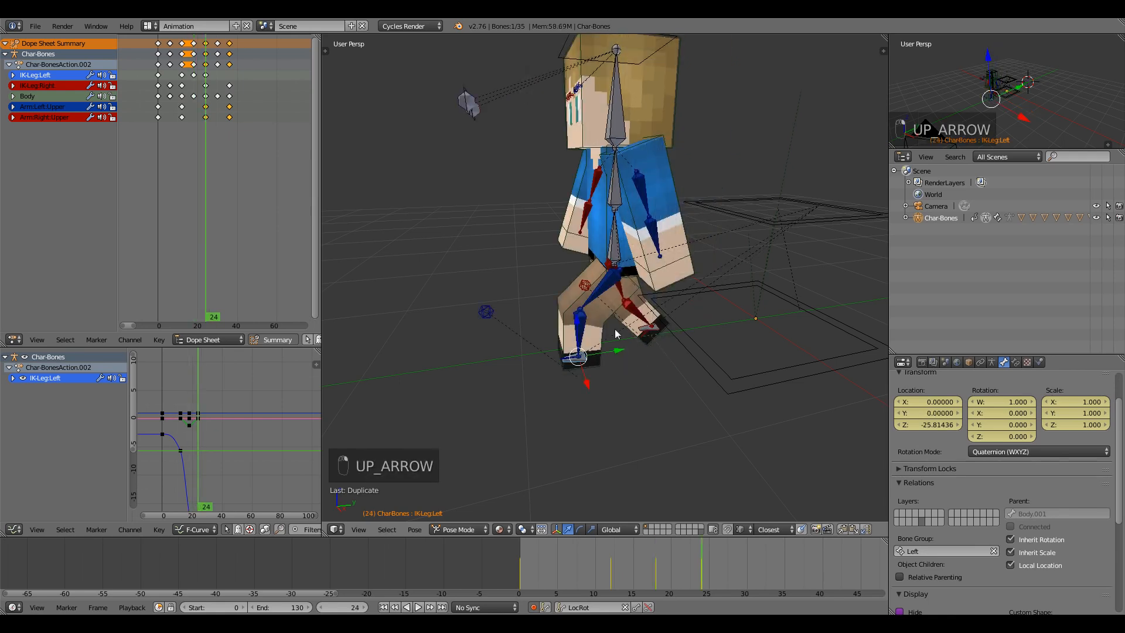
left_click_drag(575, 323, 579, 283)
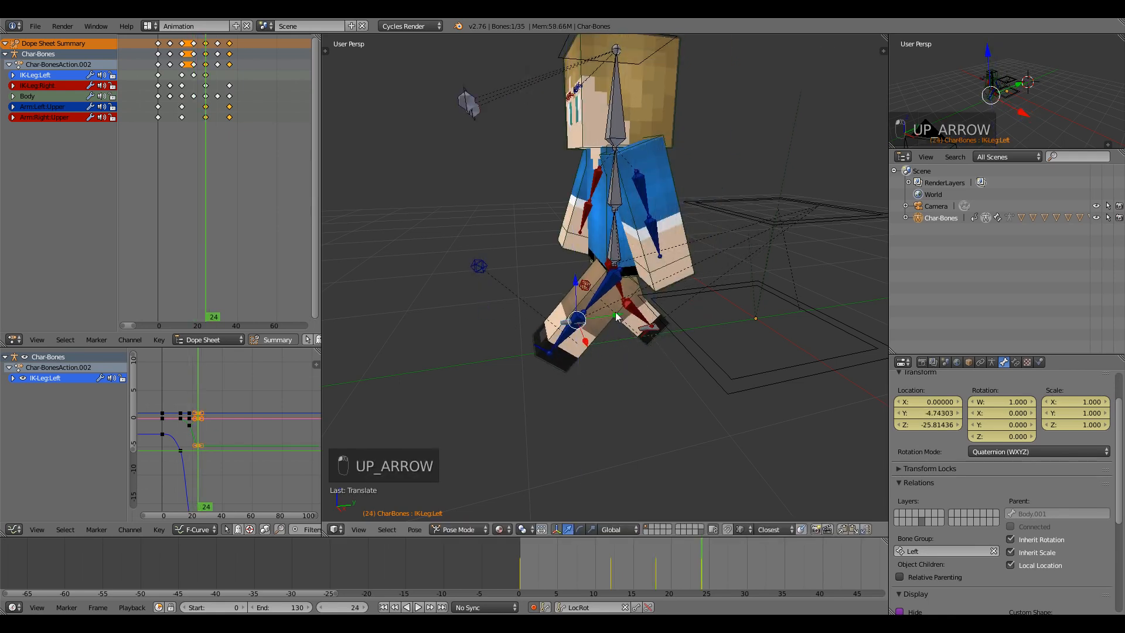
left_click_drag(617, 315, 633, 306)
key("r")
key("x")
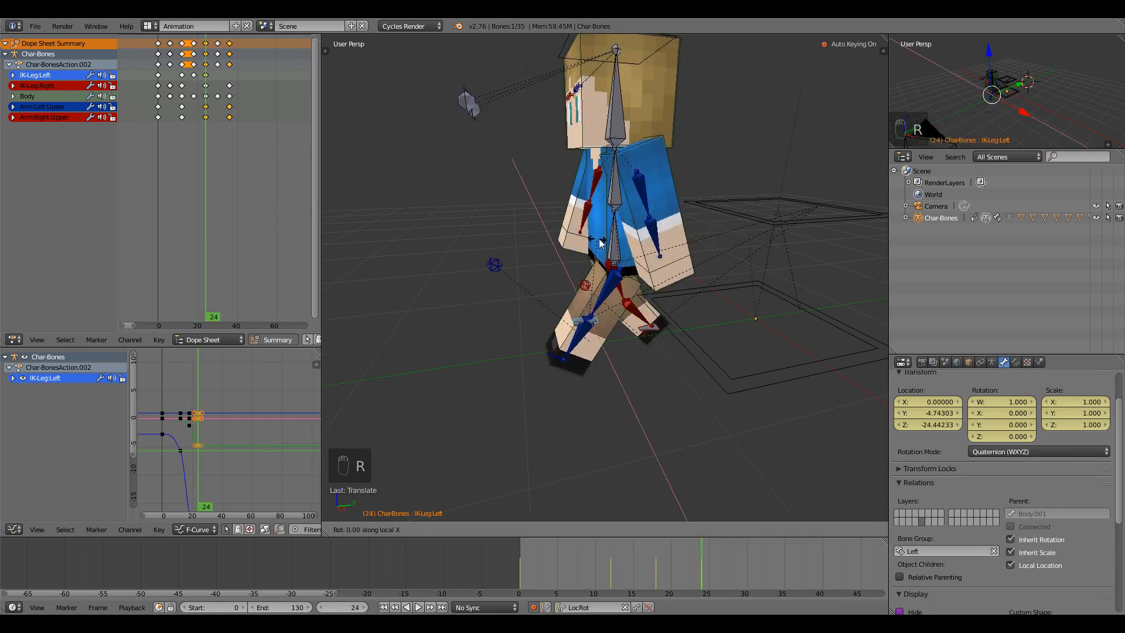
left_click(611, 239)
Raise and slide the Body at frame 24, then tilt the left foot further on local X.
right_click(614, 248)
left_click_drag(615, 226, 624, 217)
key("r")
right_click(633, 230)
left_click_drag(653, 252, 675, 251)
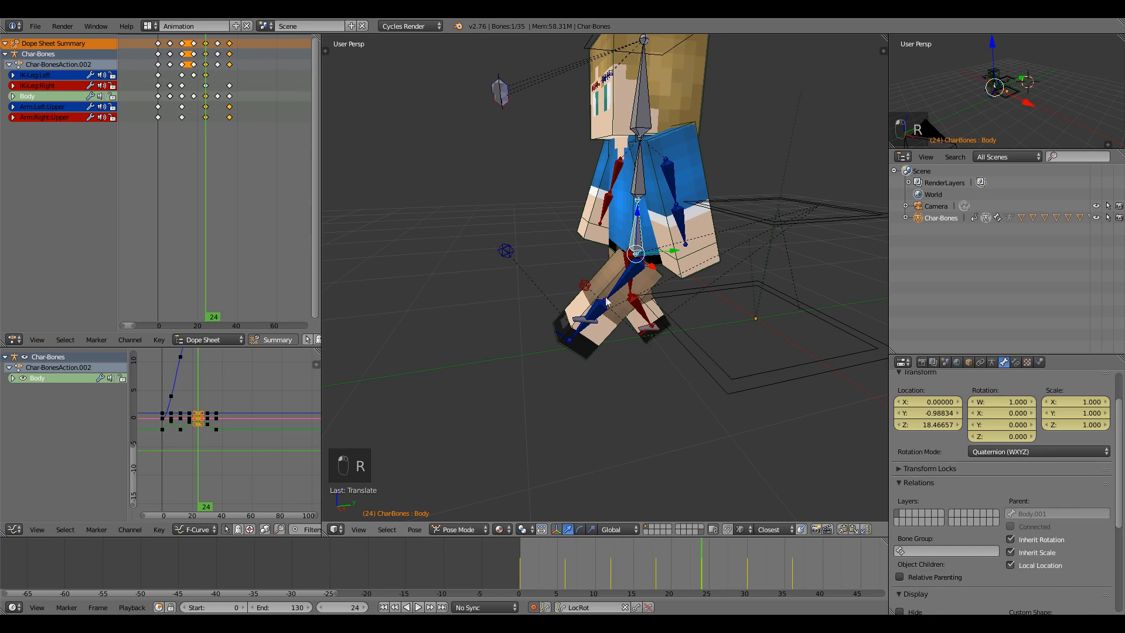
left_click_drag(640, 213, 639, 228)
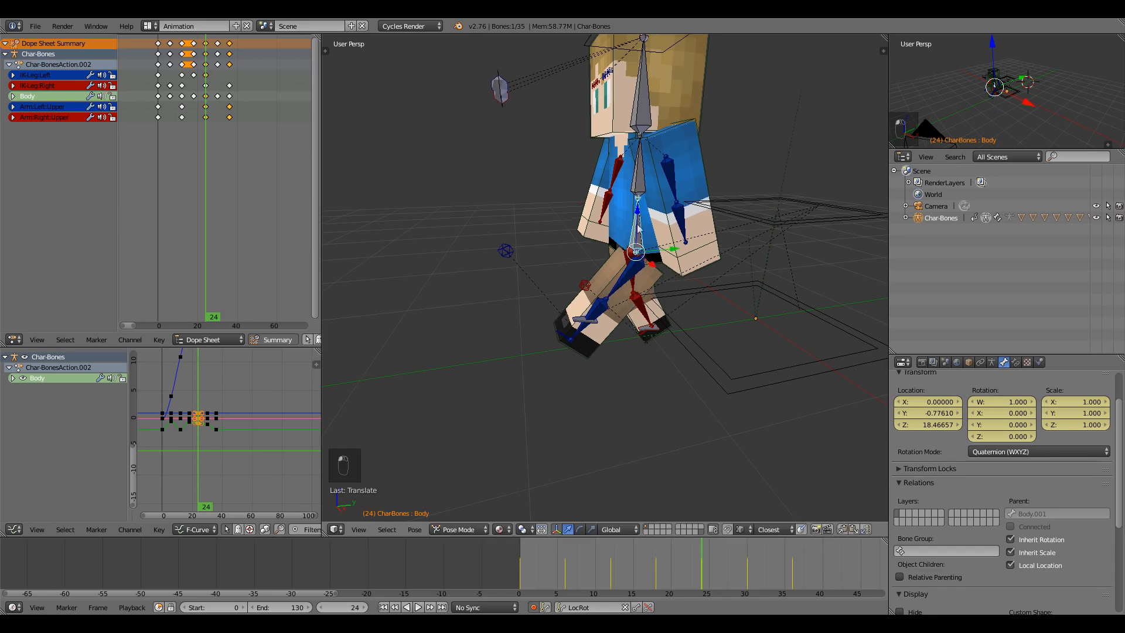
right_click(580, 322)
key("r")
key("x")
key("x")
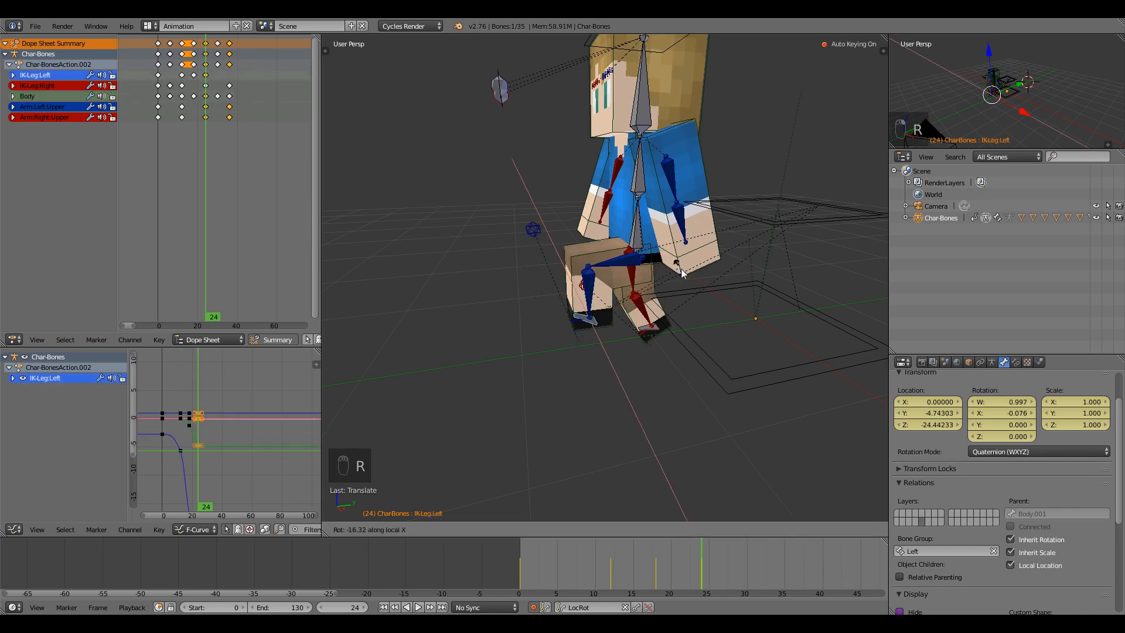
left_click(690, 287)
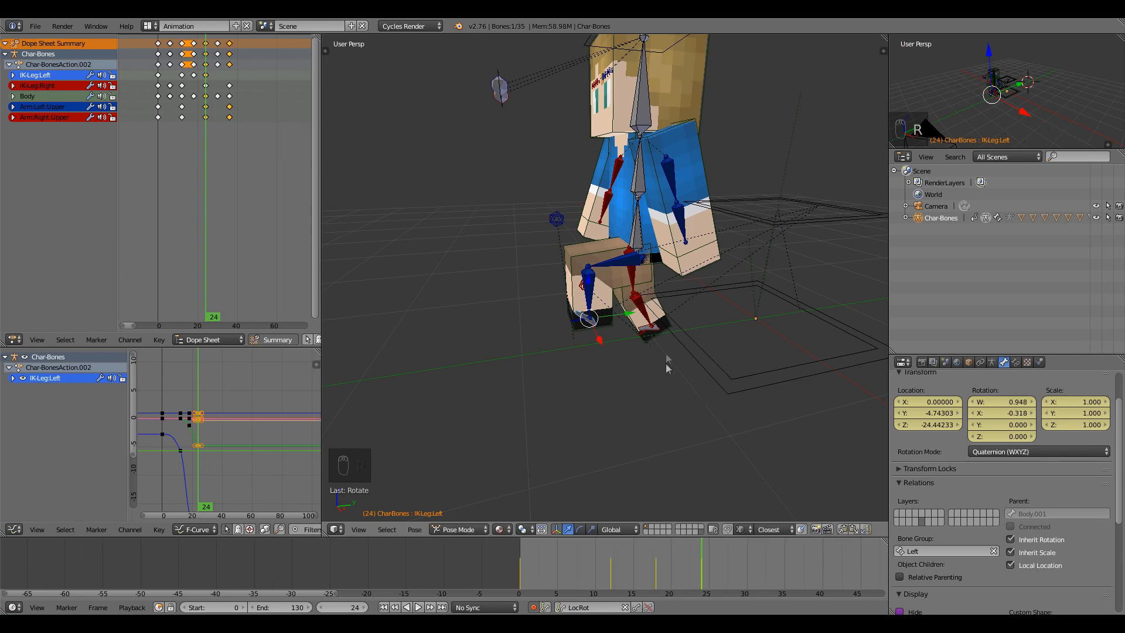
At frame 30, raise and shift the body along Y and lift the right foot target.
right_click(637, 260)
key("Up")
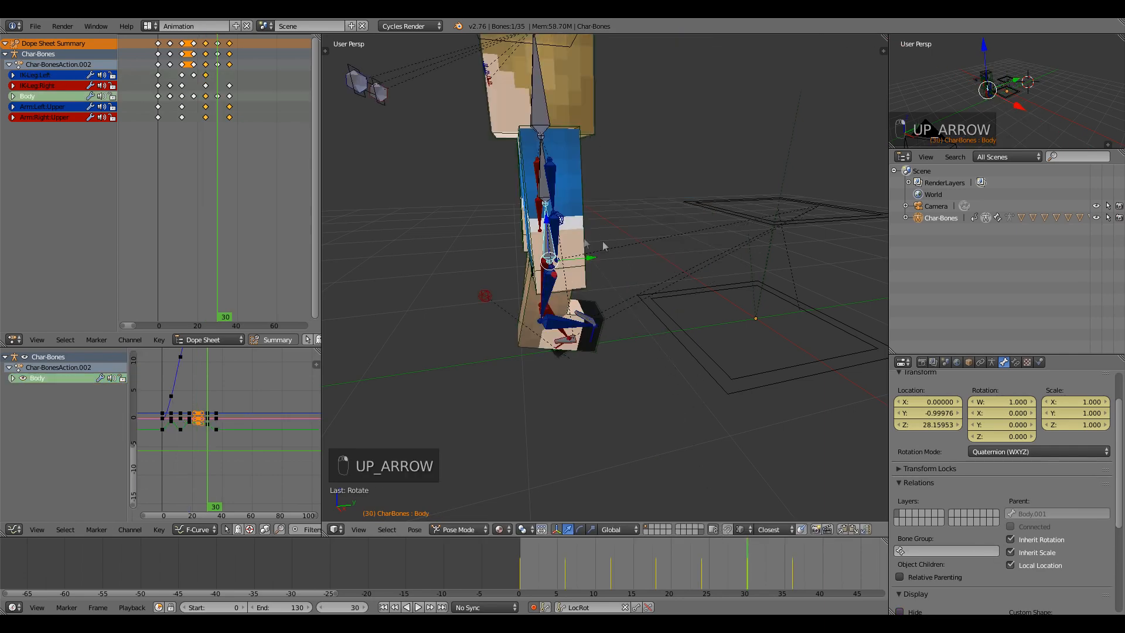
left_click_drag(549, 221, 560, 194)
left_click_drag(592, 230, 606, 190)
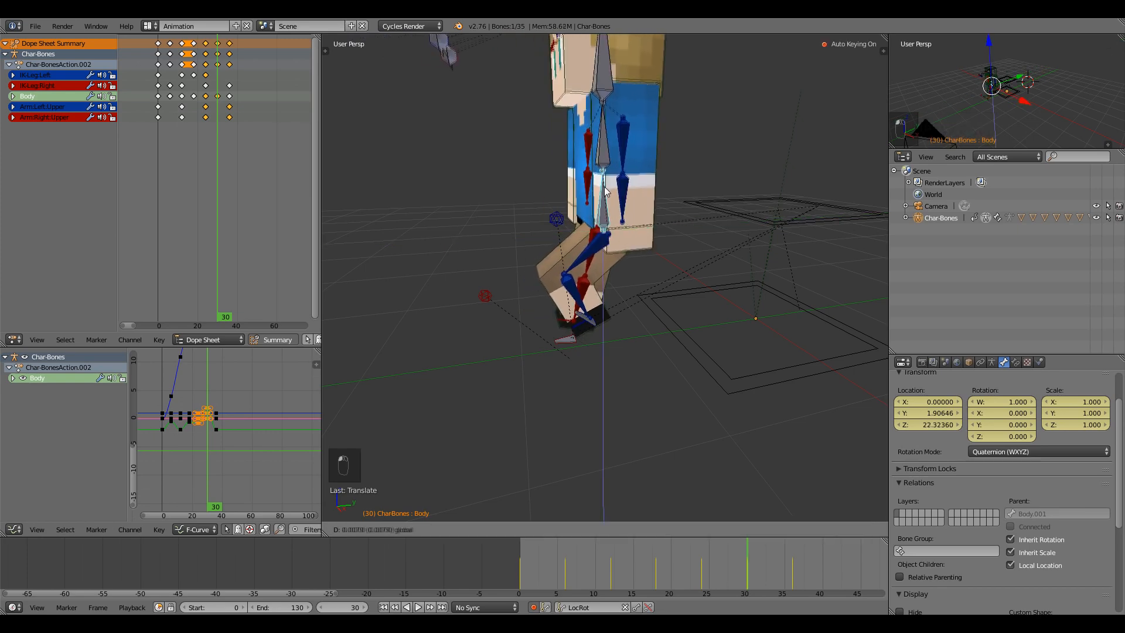
right_click(572, 338)
middle_click_drag(493, 381, 612, 367)
middle_click_drag(526, 355, 671, 342)
left_click_drag(643, 305, 568, 312)
At frame 36, raise the right foot target and move the body up.
key("Up")
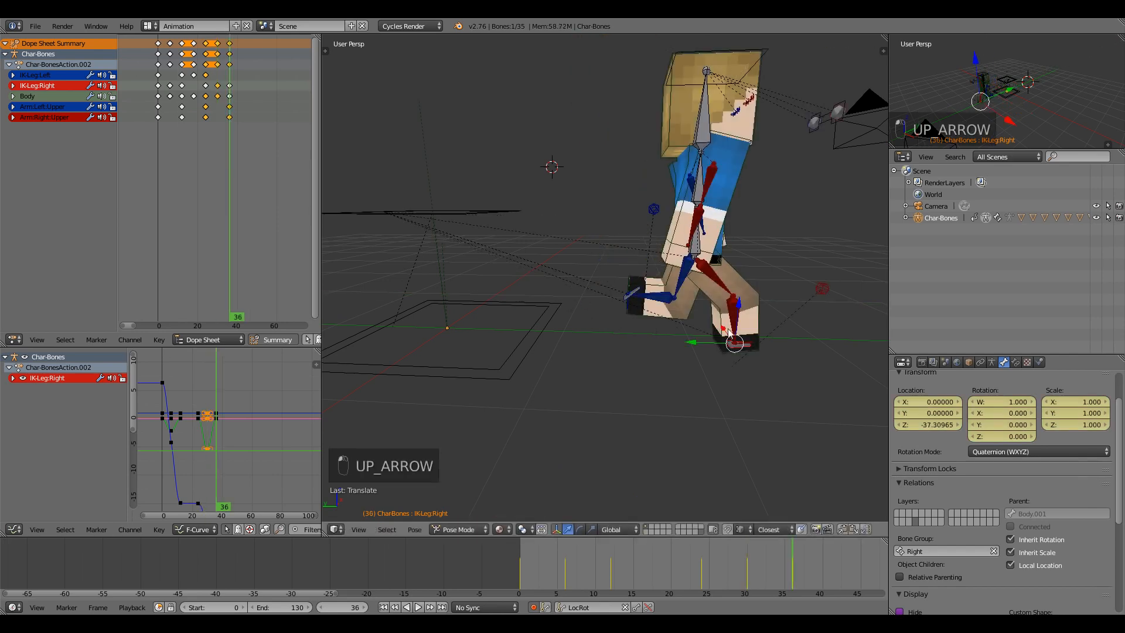
left_click_drag(738, 304, 748, 244)
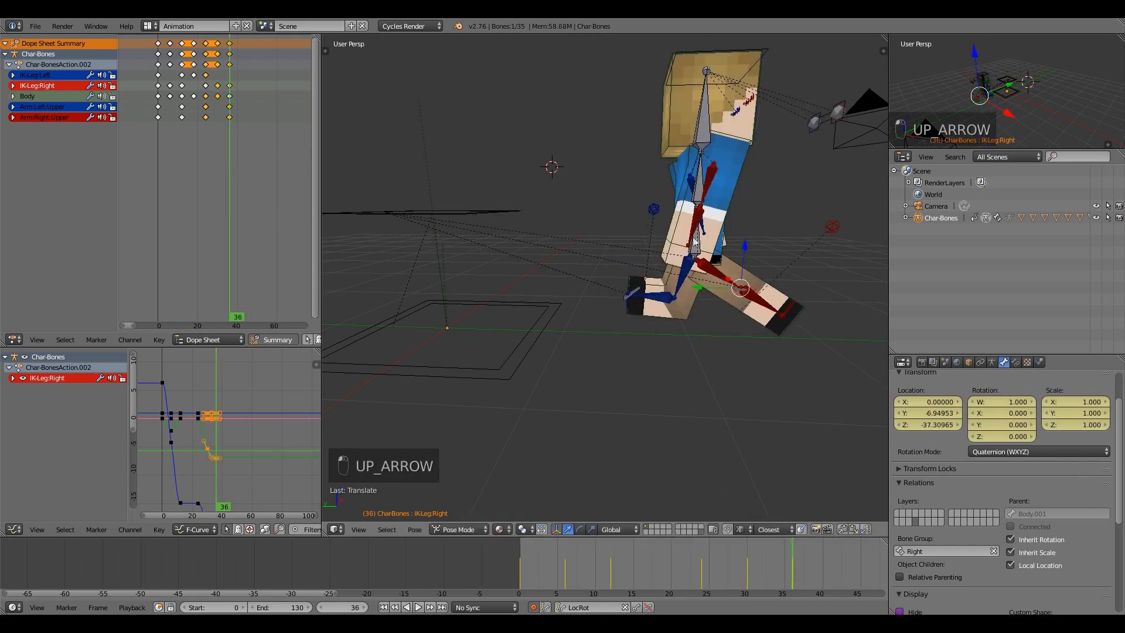
right_click(696, 238)
right_click(696, 254)
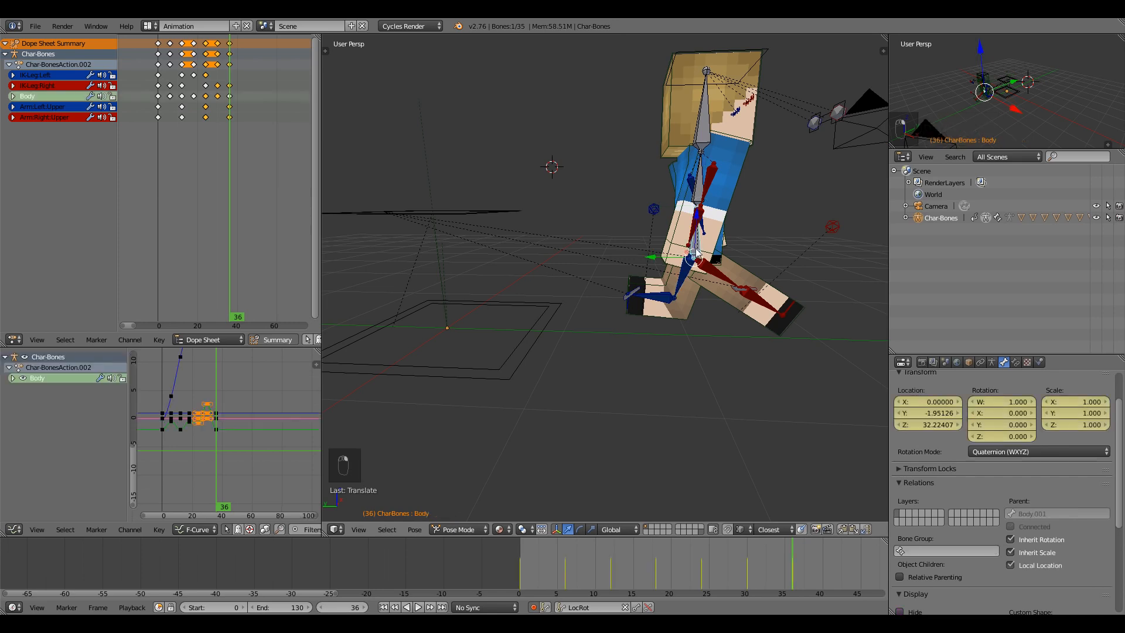
left_click_drag(698, 217, 627, 218)
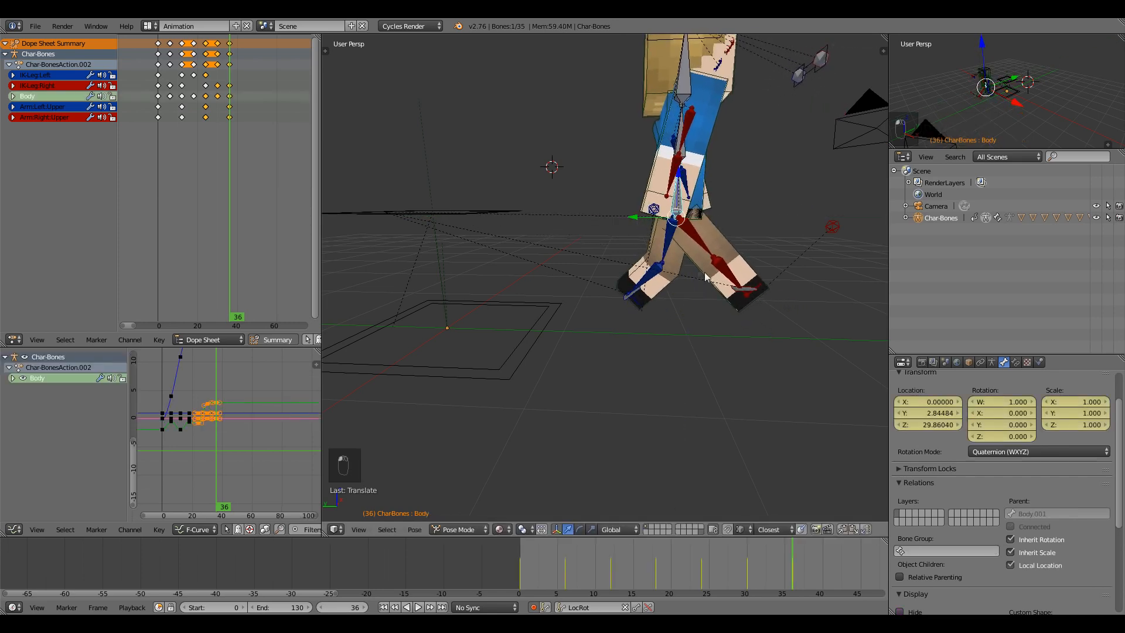
Slide the right foot forward to about Y −6.05, lift it and tilt it at frame 36.
right_click(735, 291)
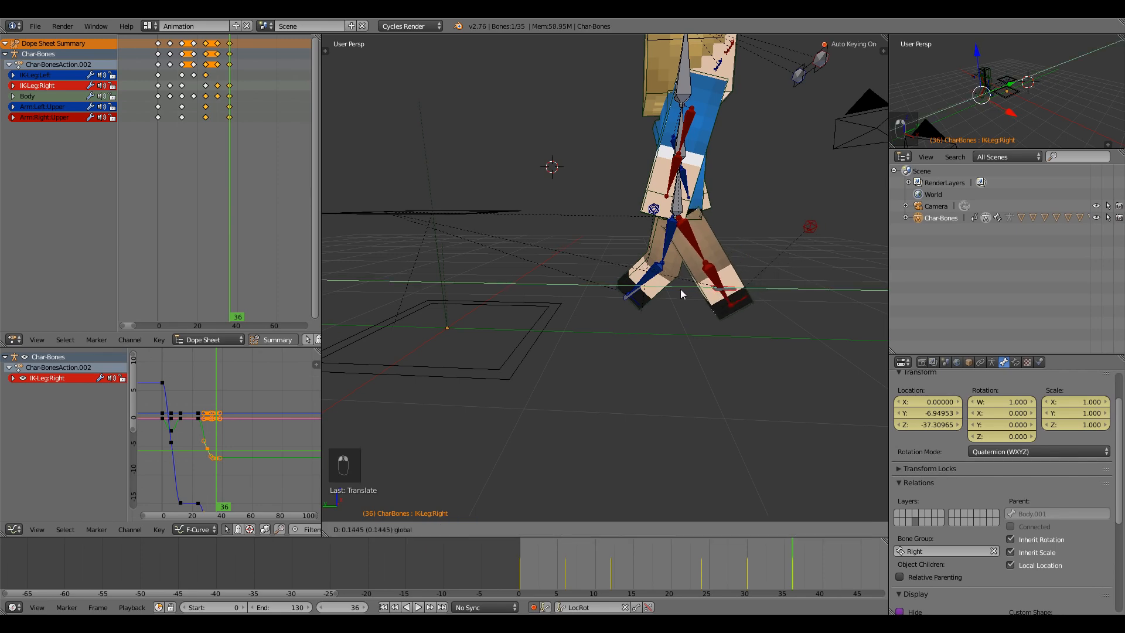
key("g")
key("z")
right_click(724, 274)
left_click_drag(680, 307, 691, 308)
middle_click_drag(707, 394, 593, 384)
left_click_drag(544, 300, 549, 273)
middle_click_drag(580, 328, 470, 317)
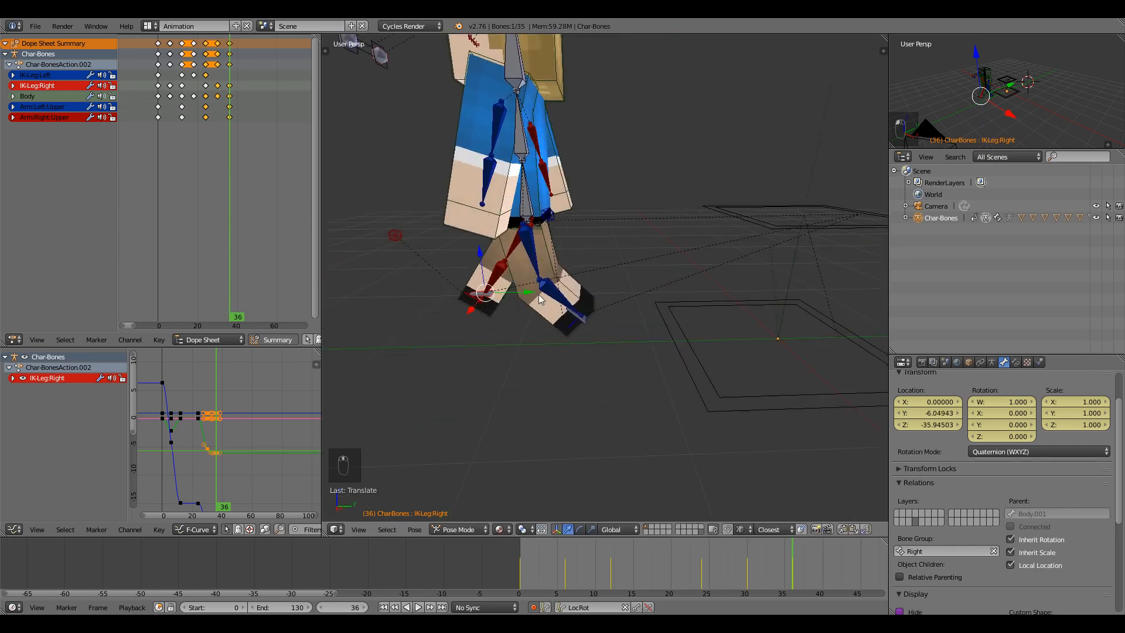
left_click_drag(529, 292, 538, 292)
key("r")
left_click(542, 251)
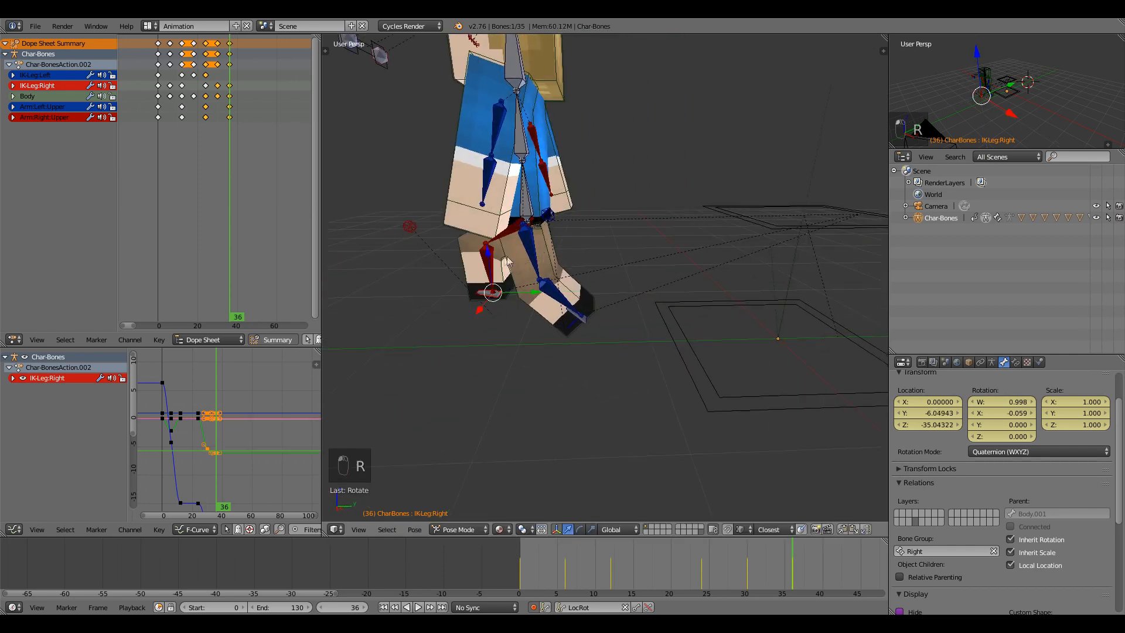
Play and scrub back through the animation to check the step.
key("alt+a")
left_click_drag(784, 563, 746, 556)
right_click(599, 226)
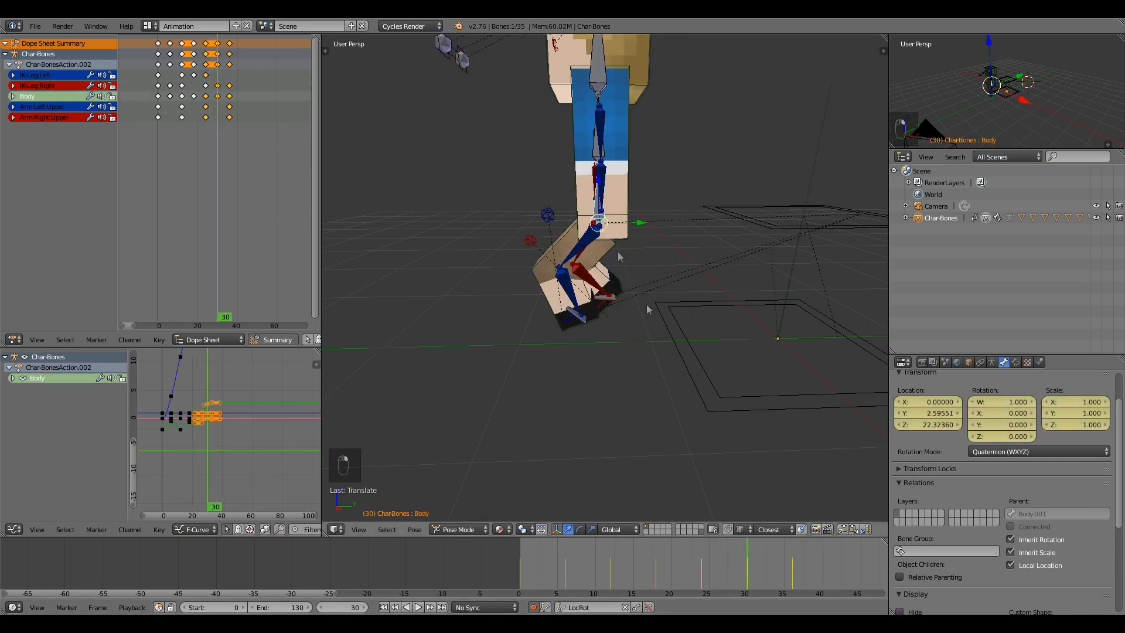
At frame 30, tilt the Body bone back and rotate the Chest bone to lean back.
left_click(698, 571)
key("Up")
key("r")
left_click(587, 146)
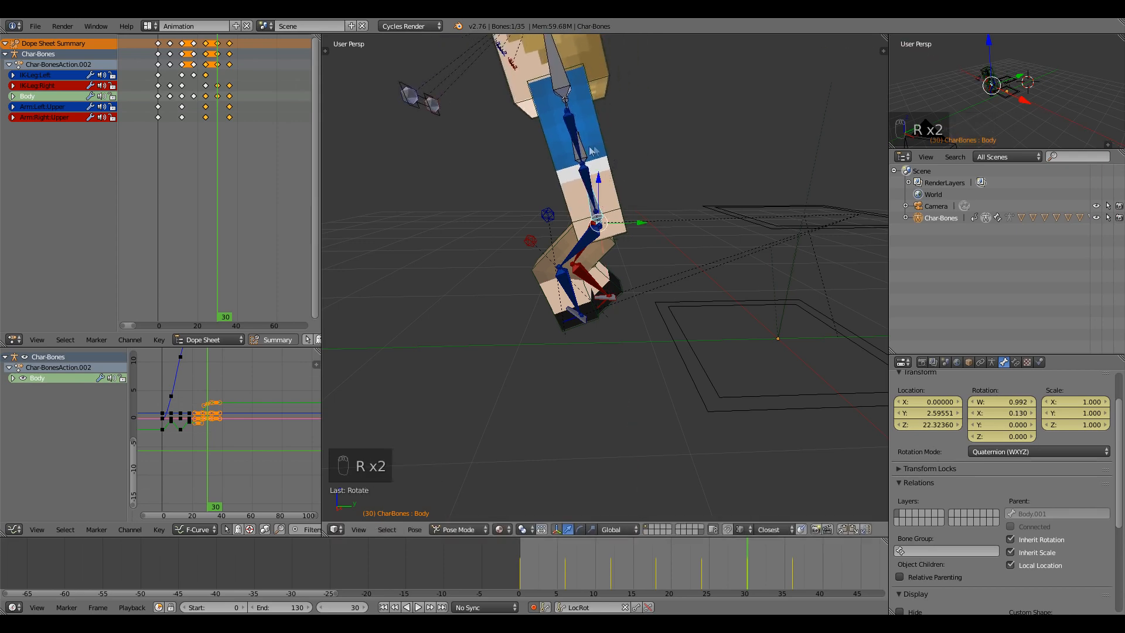
right_click(587, 146)
key("r")
left_click(659, 246)
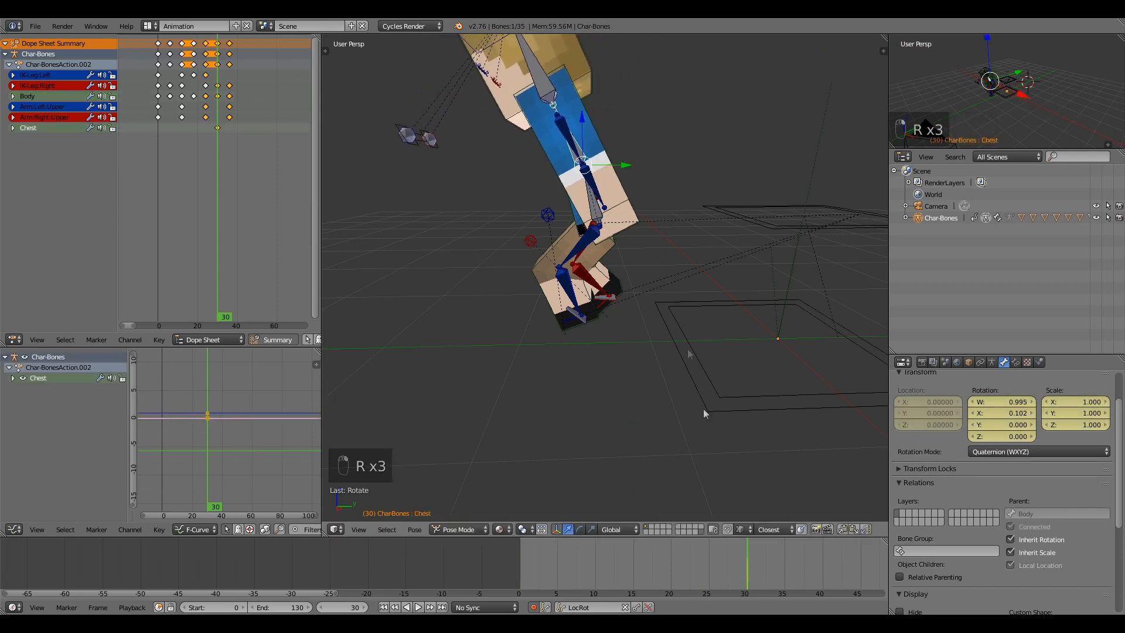
Clear and key the Chest rotation to neutral at frames 24 and 36.
left_click(701, 550)
key("alt+r")
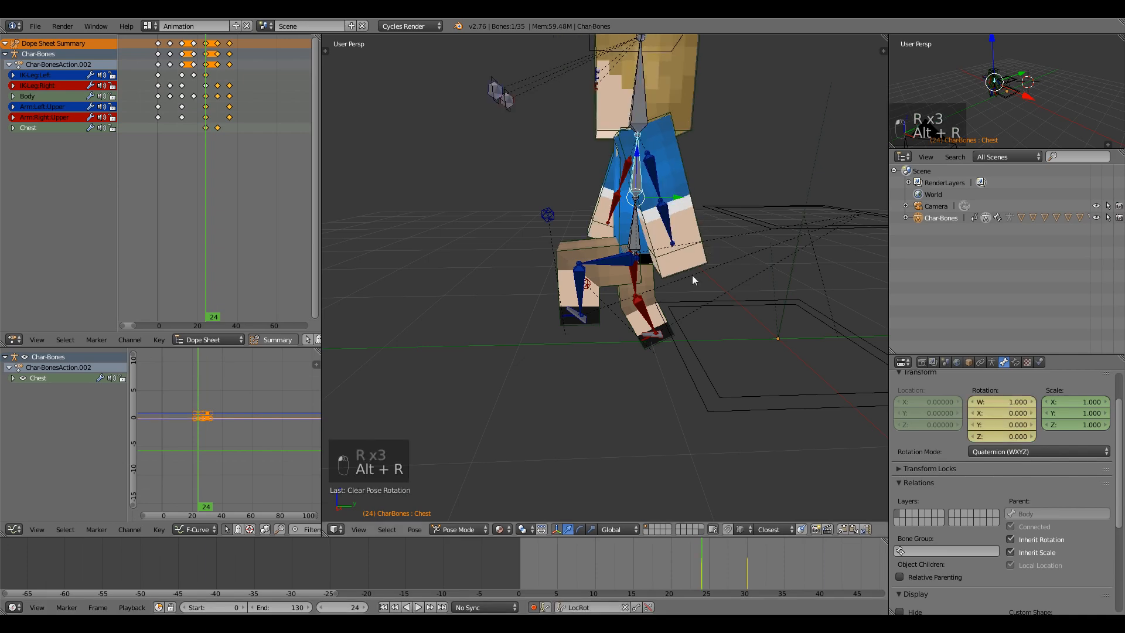
left_click_drag(690, 567, 792, 560)
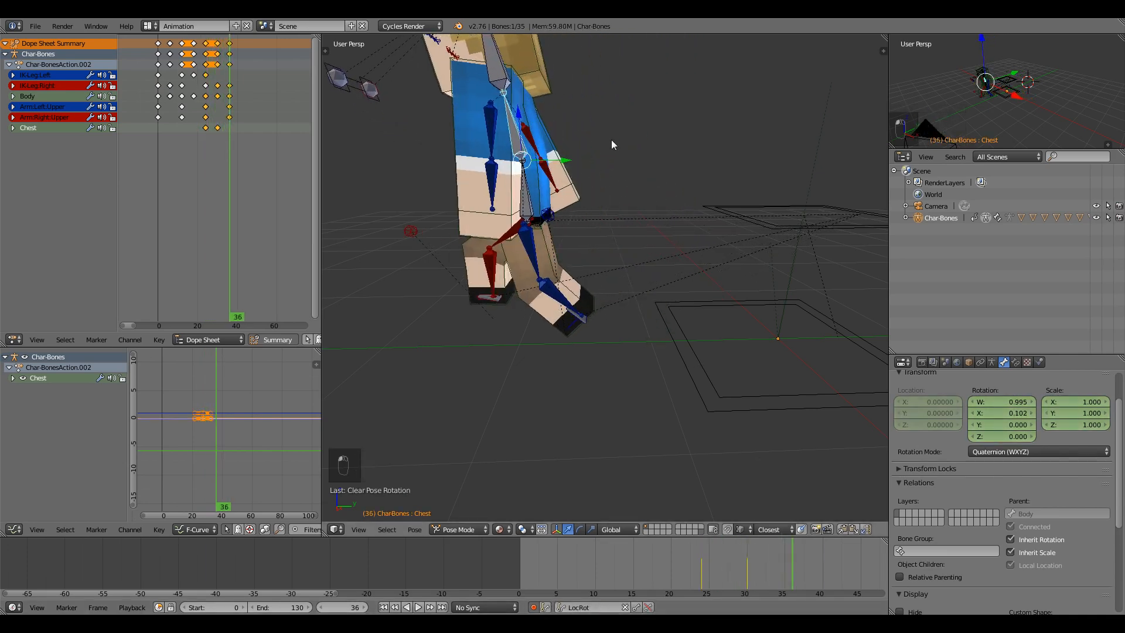
key("alt+r")
Scrub and play back from frame 15 to review the chest lean.
left_click_drag(712, 552, 753, 552)
middle_click_drag(585, 44, 680, 363)
left_click_drag(677, 558, 565, 582)
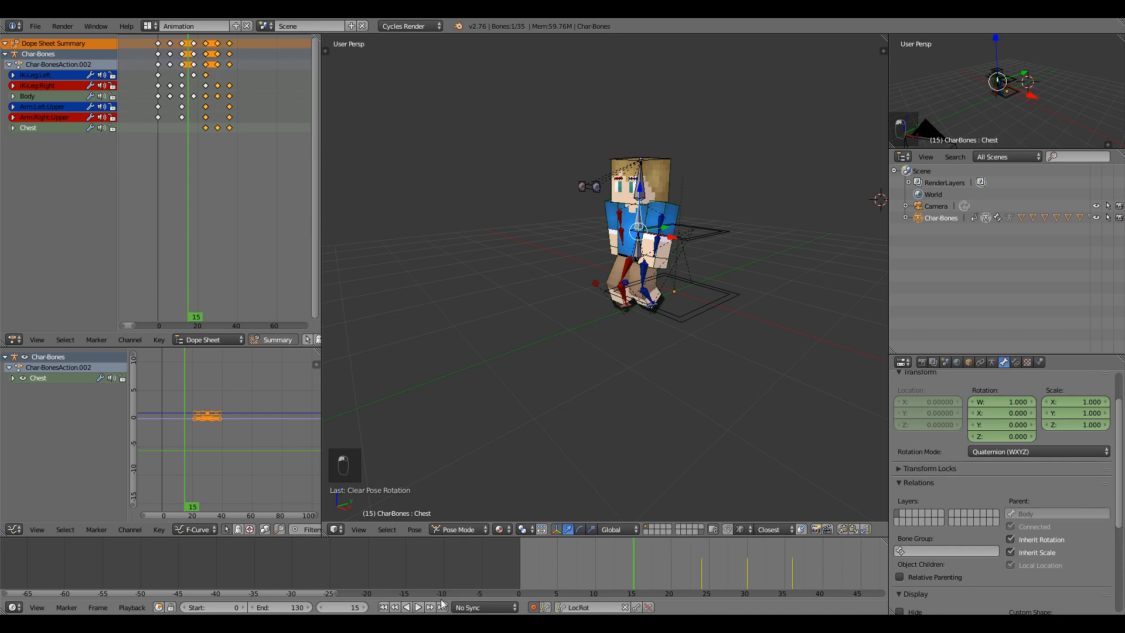
left_click(419, 607)
left_click_drag(649, 559, 781, 560)
scroll(225, 133, "up", 1)
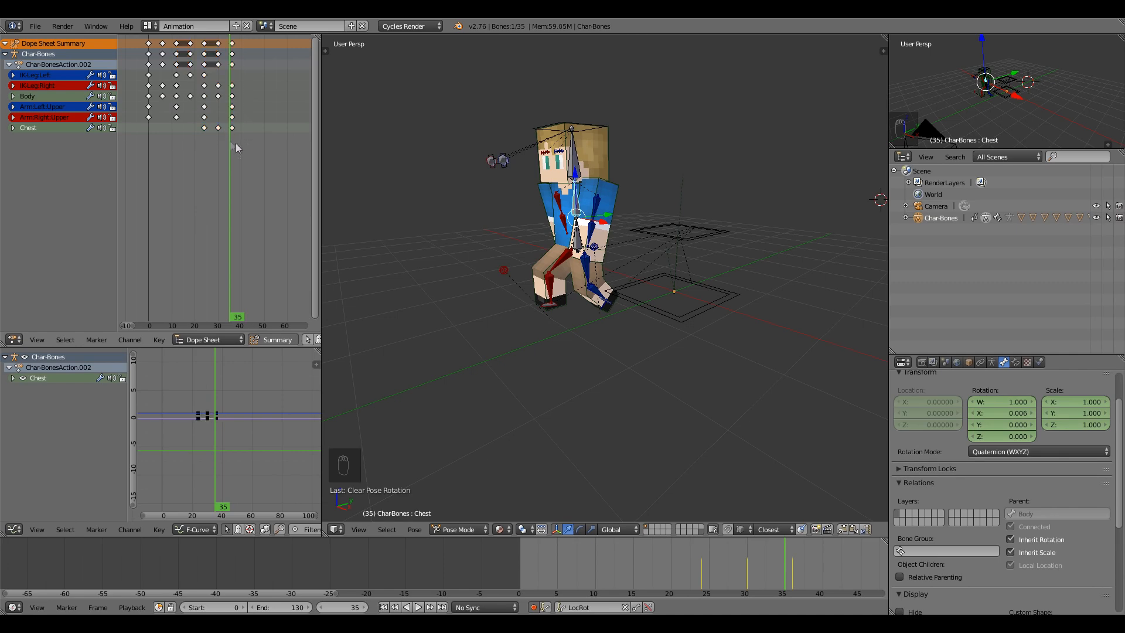
Scale the selected Chest keyframes to spread them further apart in time.
left_click_drag(198, 131, 198, 129)
key("alt+a")
key("s")
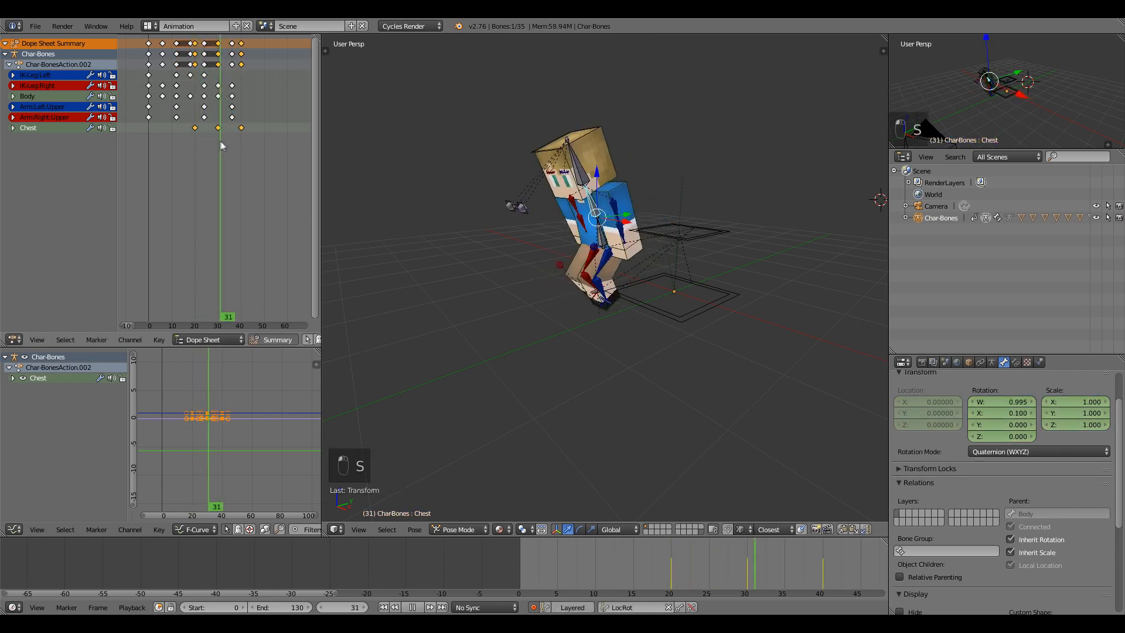
At frame 30, tilt the Body bone further back around its local X axis.
left_click_drag(220, 129, 218, 106)
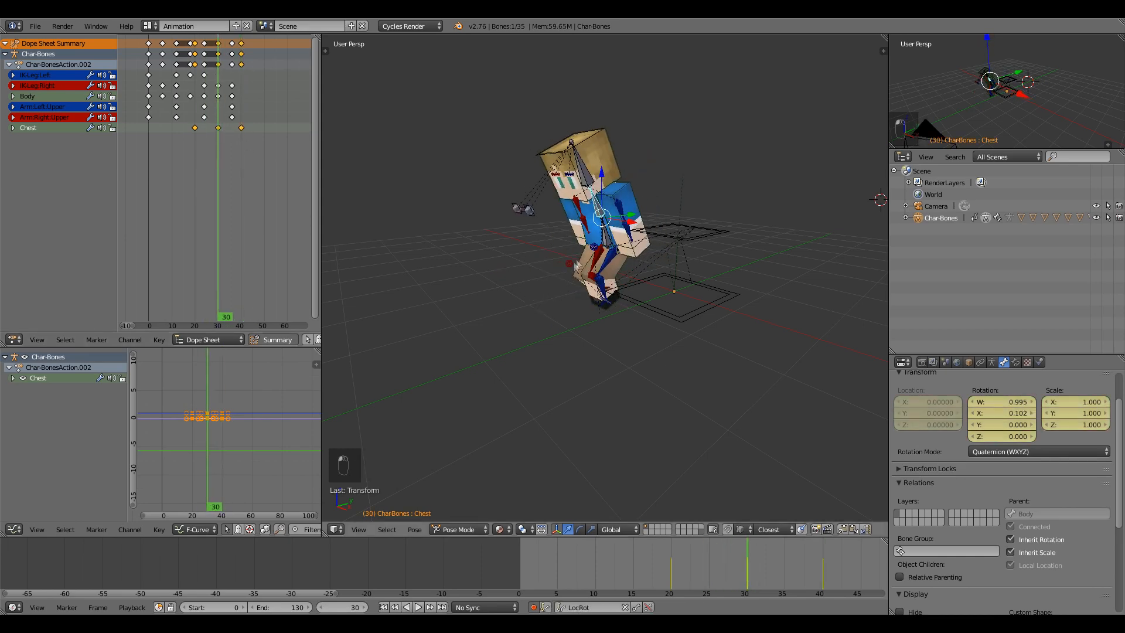
right_click(601, 252)
key("r")
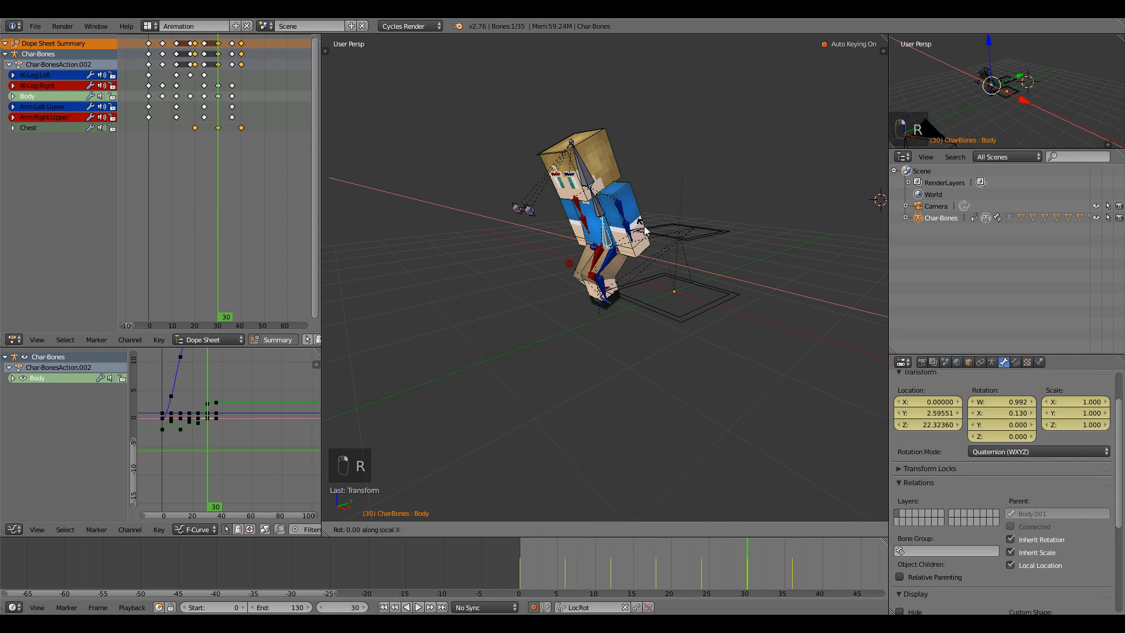
right_click(651, 164)
key("r")
key("x")
key("x")
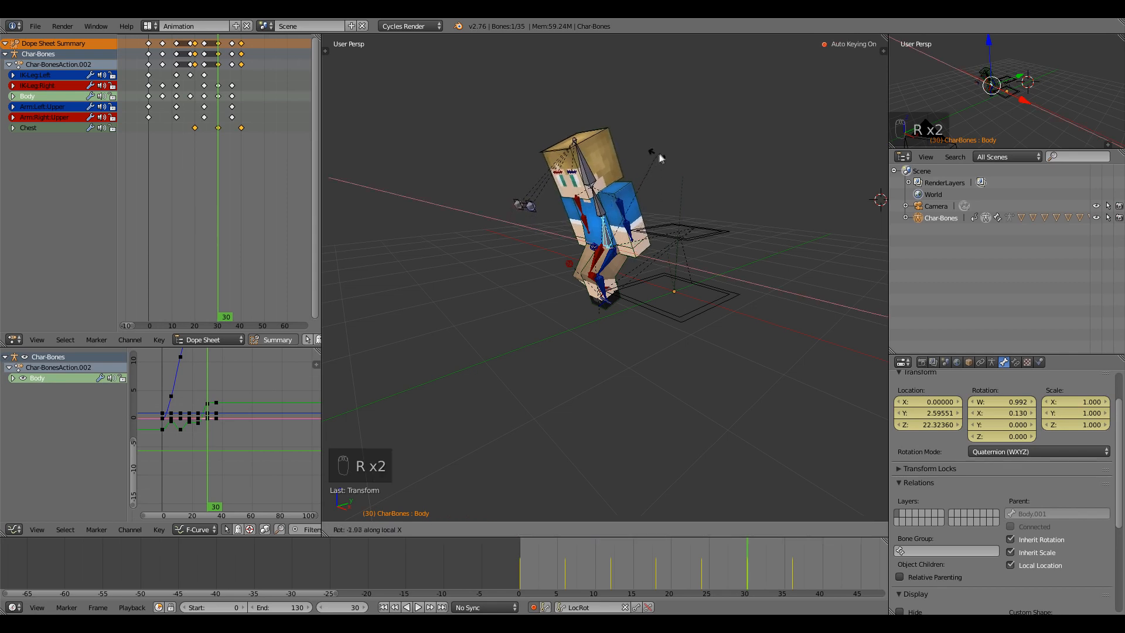
left_click(672, 153)
Review the walk from frame 13 to 43, then select all keyframes and jump to the start.
left_click(688, 540)
left_click_drag(688, 540, 845, 546)
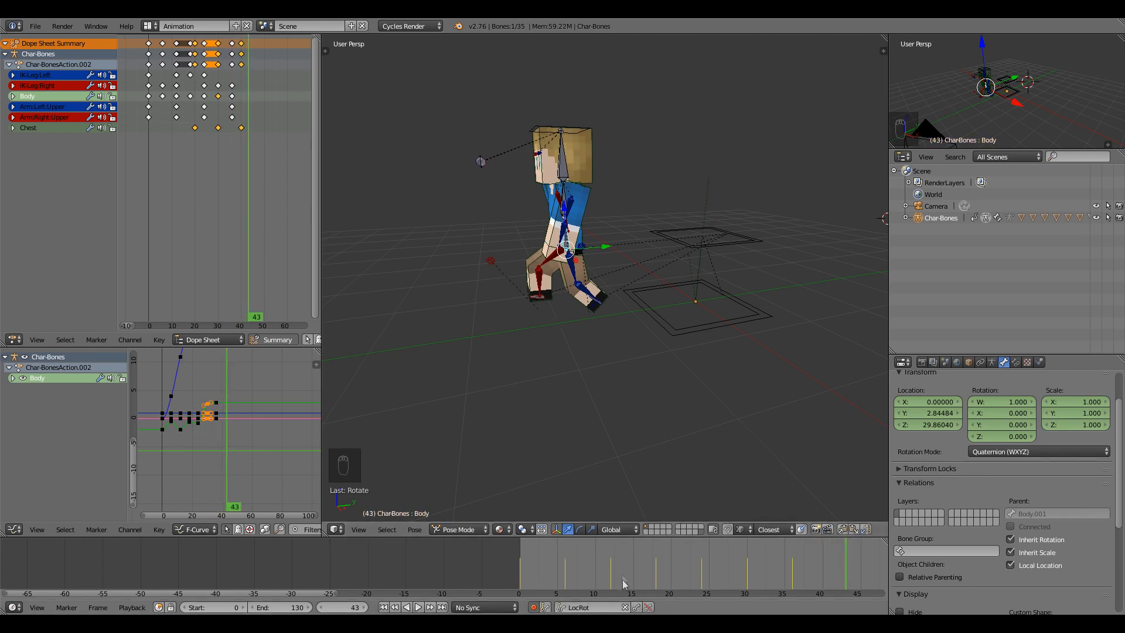
left_click_drag(610, 580, 715, 578)
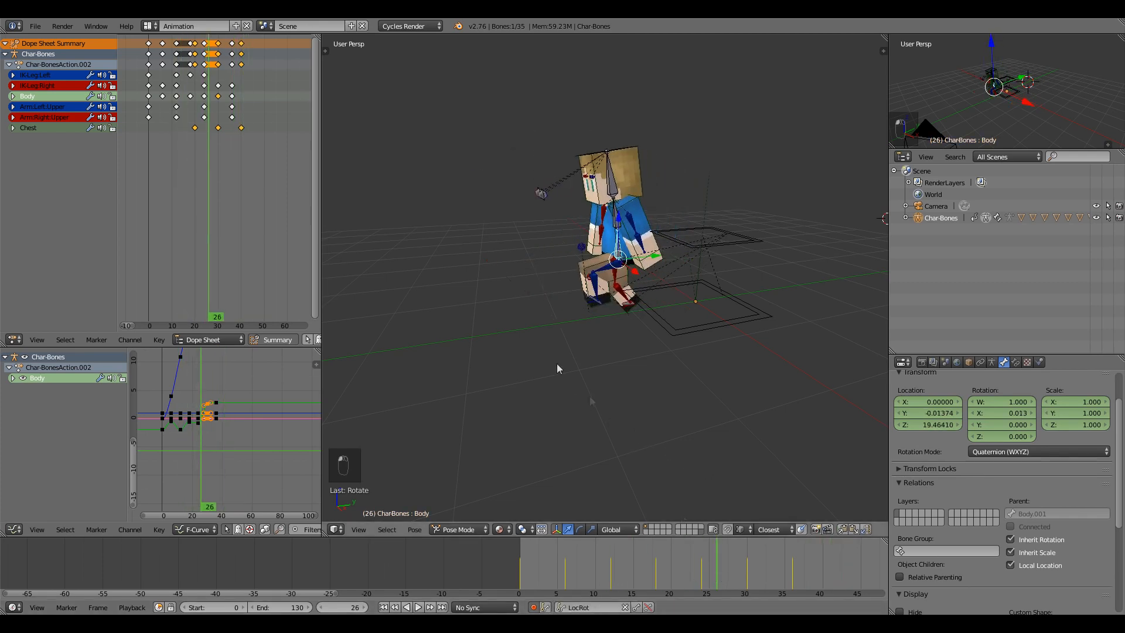
key("a")
left_click_drag(292, 174, 172, 62)
key("shift+Left")
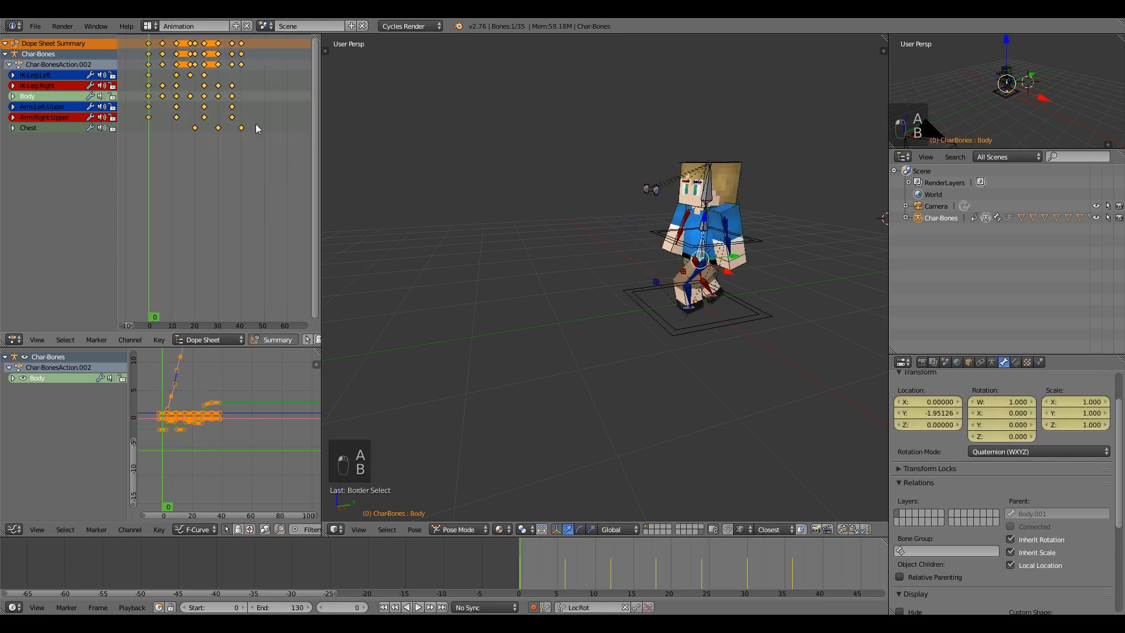
Scale all selected keyframes to span about 65 frames, play the result, then orbit around the character.
key("s")
left_click(309, 120)
key("alt+a")
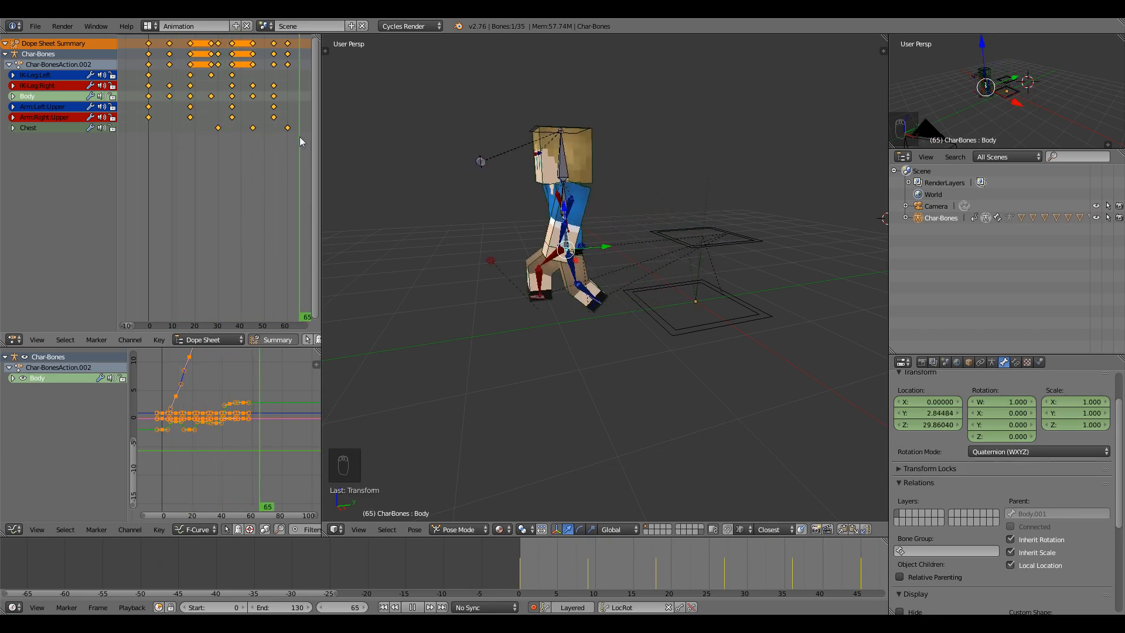
key("Escape")
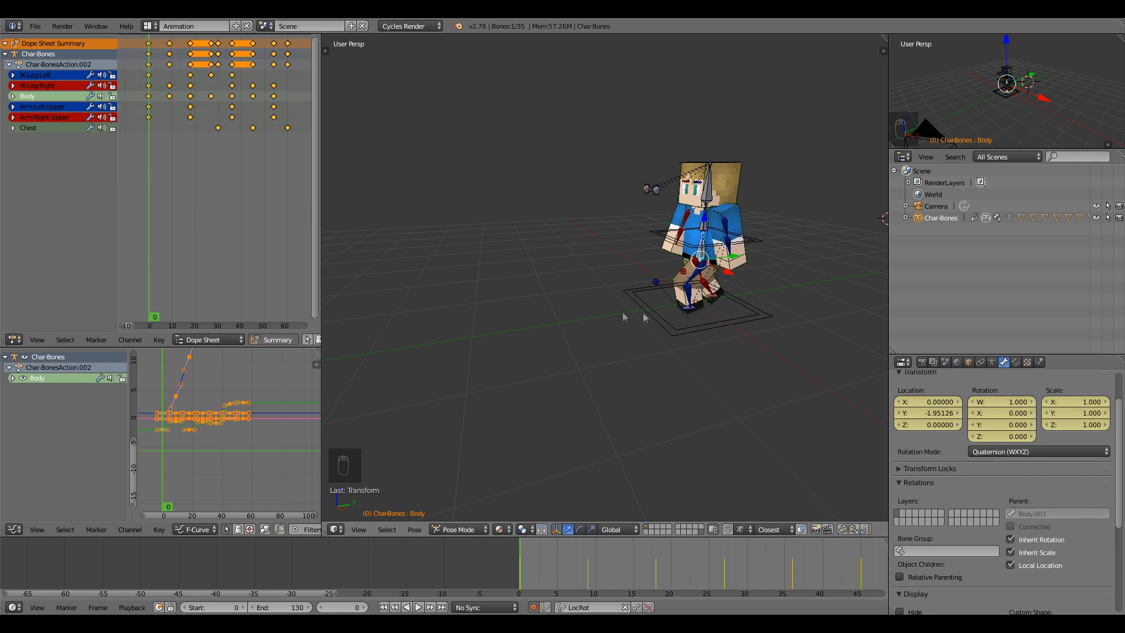
middle_click_drag(647, 318, 750, 317)
middle_click_drag(540, 312, 706, 314)
middle_click_drag(538, 327, 815, 307)
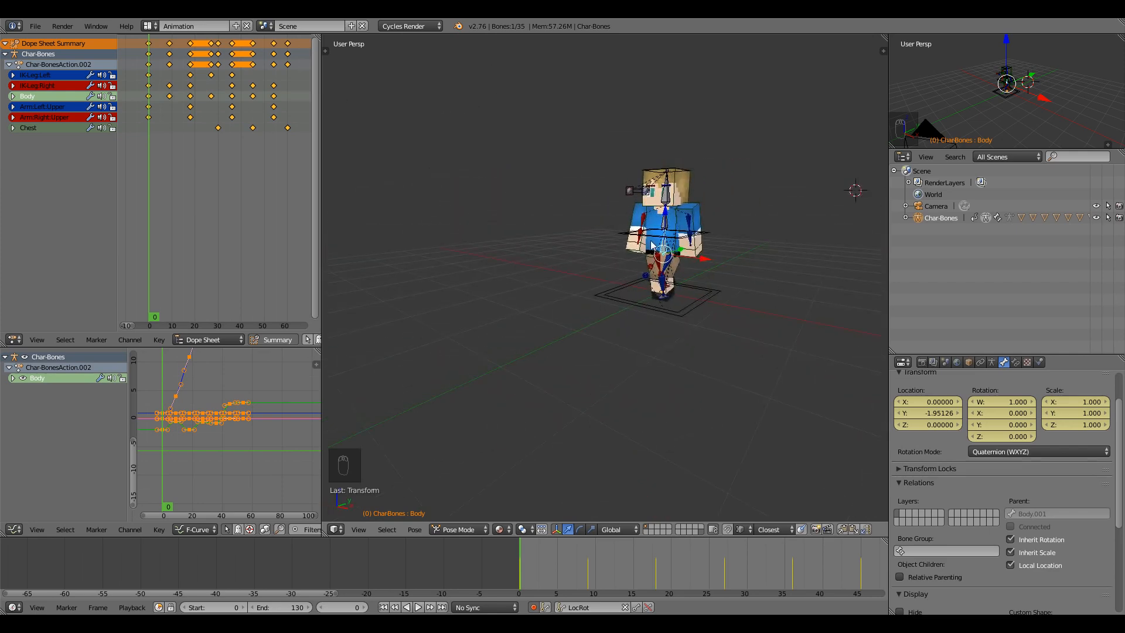
middle_click_drag(652, 246, 695, 266)
scroll(648, 238, "up", 2)
key("r")
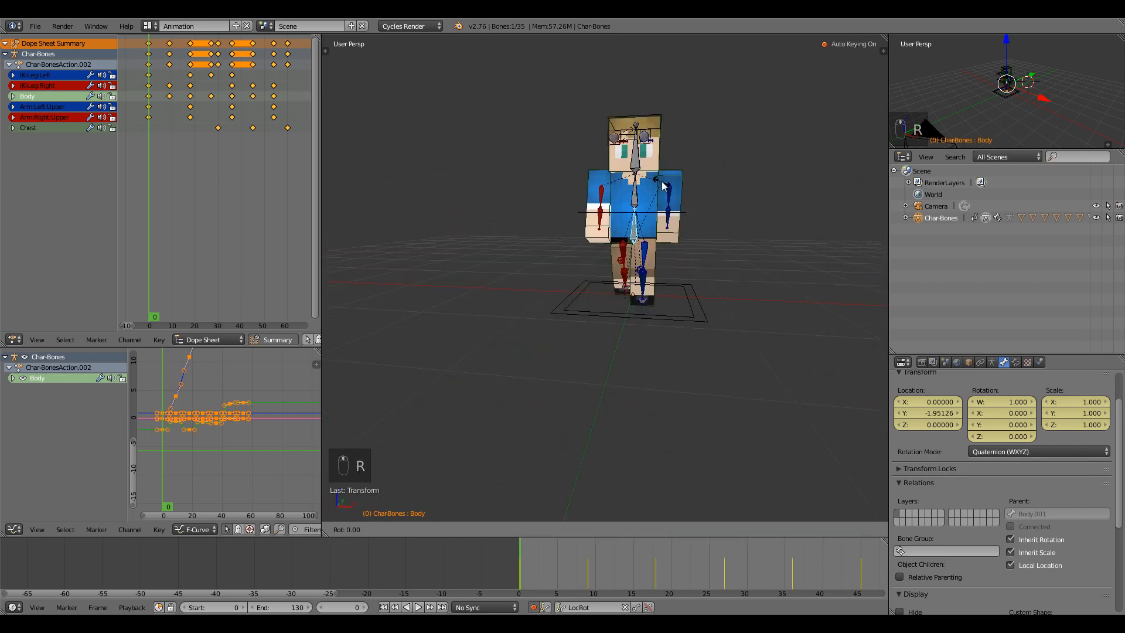
key("y")
right_click(658, 181)
key("r")
key("z")
key("z")
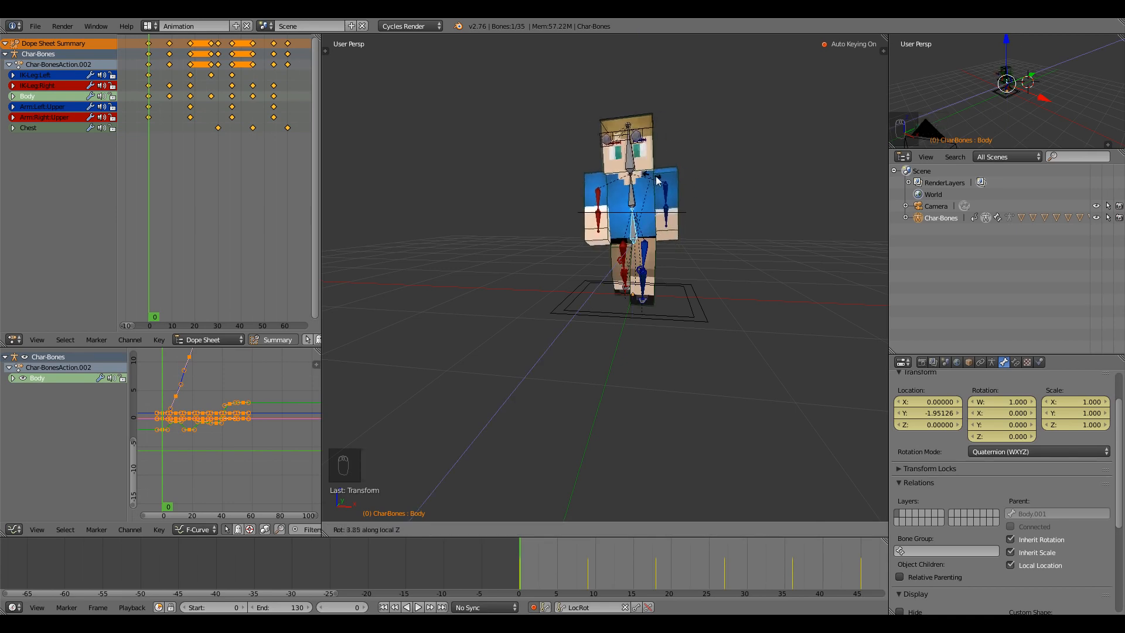
right_click(652, 178)
right_click(652, 180)
key("r")
key("z")
key("z")
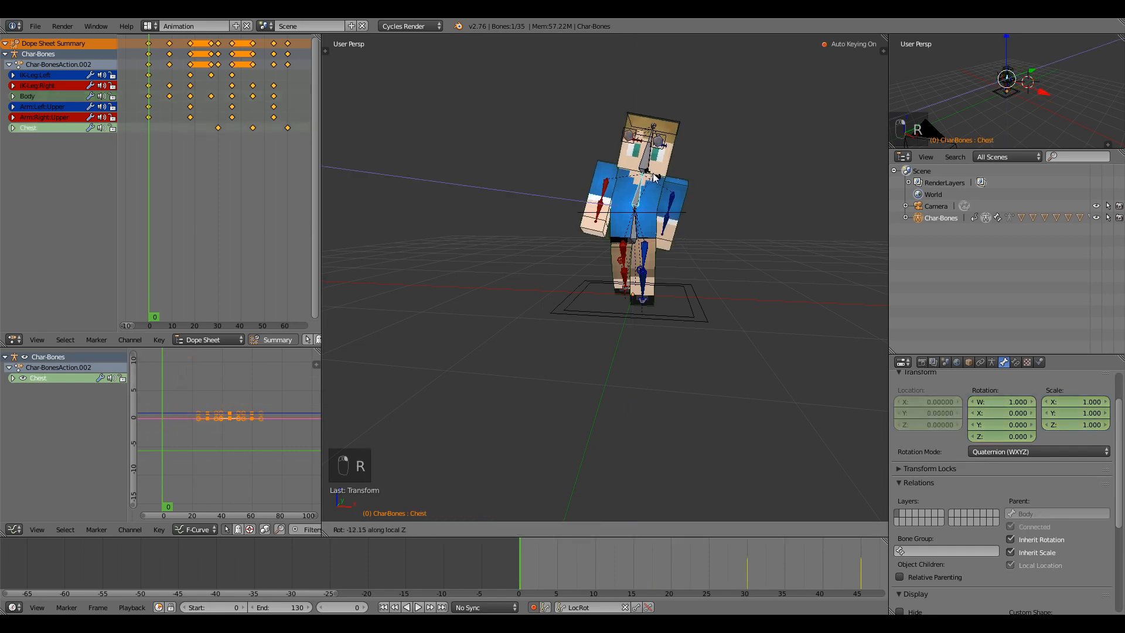
right_click(646, 170)
middle_click_drag(663, 315, 606, 329)
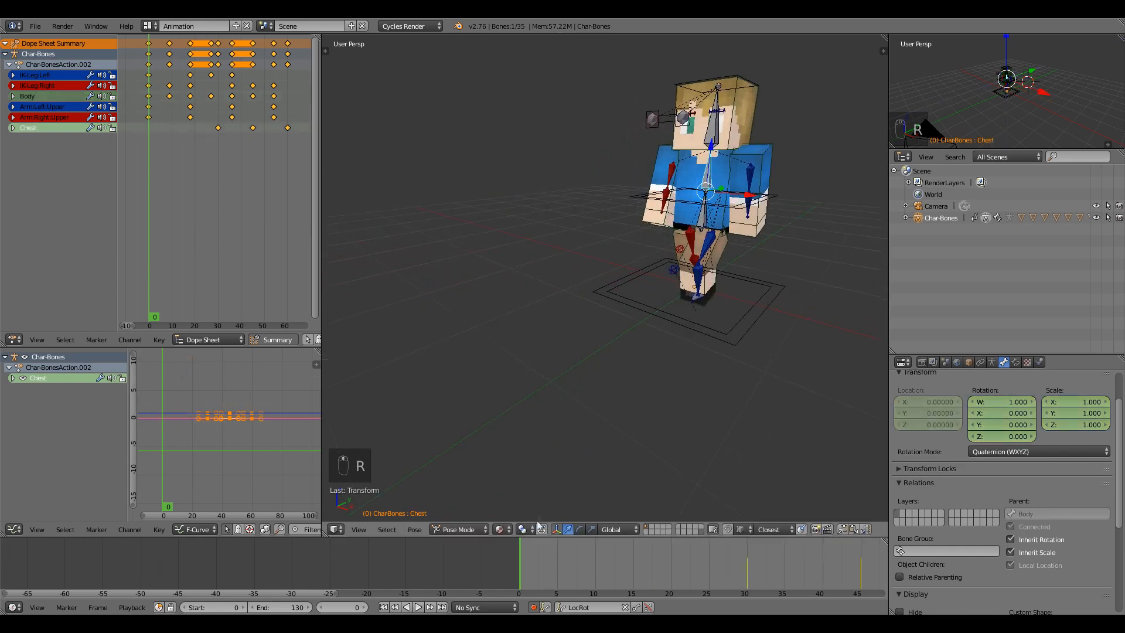
key("alt+a")
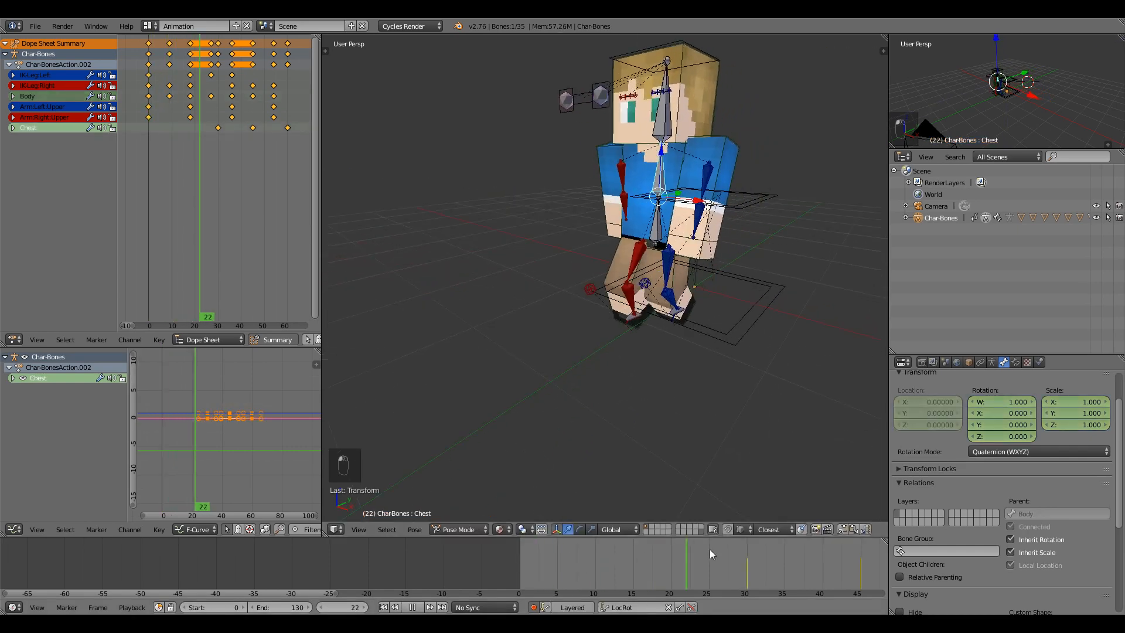
key("alt+a")
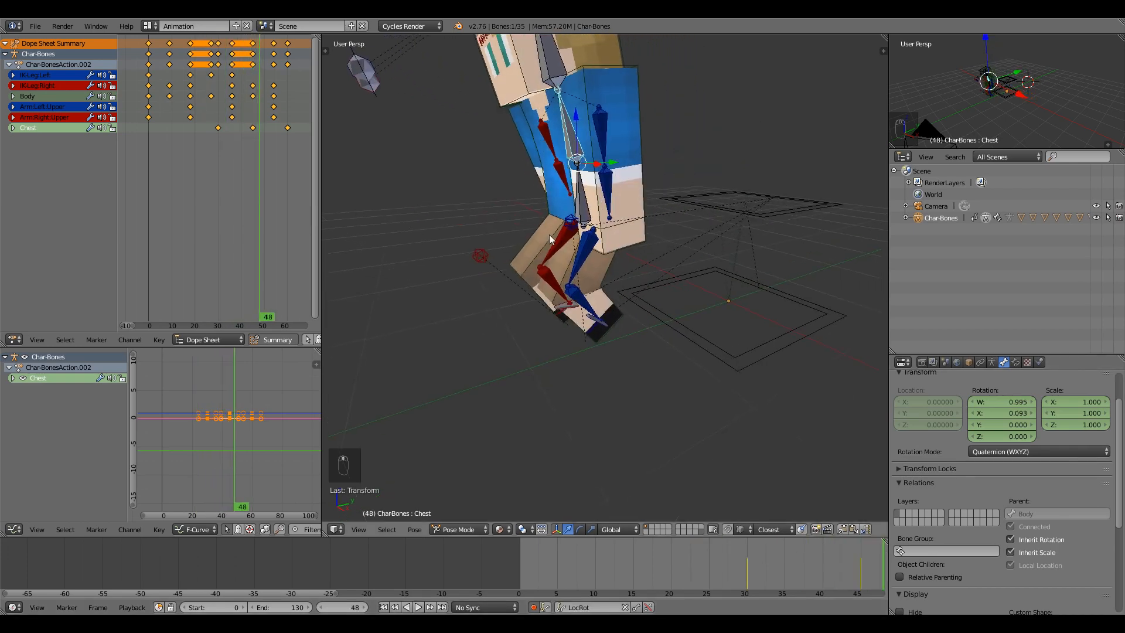
right_click(600, 200)
key("r")
right_click(651, 257)
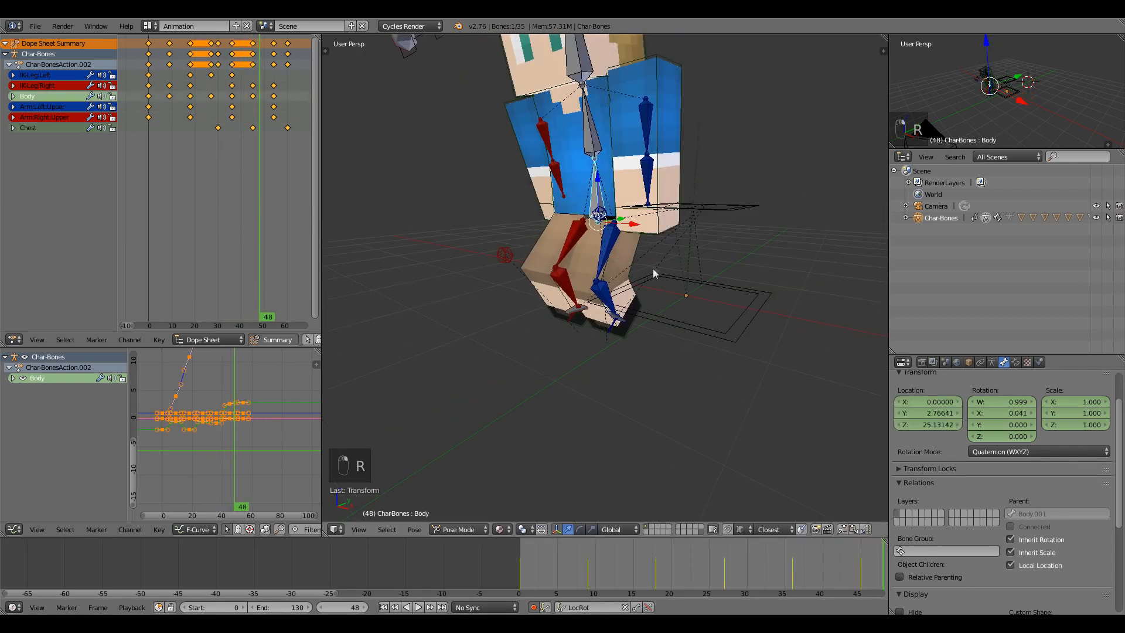
middle_click_drag(652, 268, 580, 264)
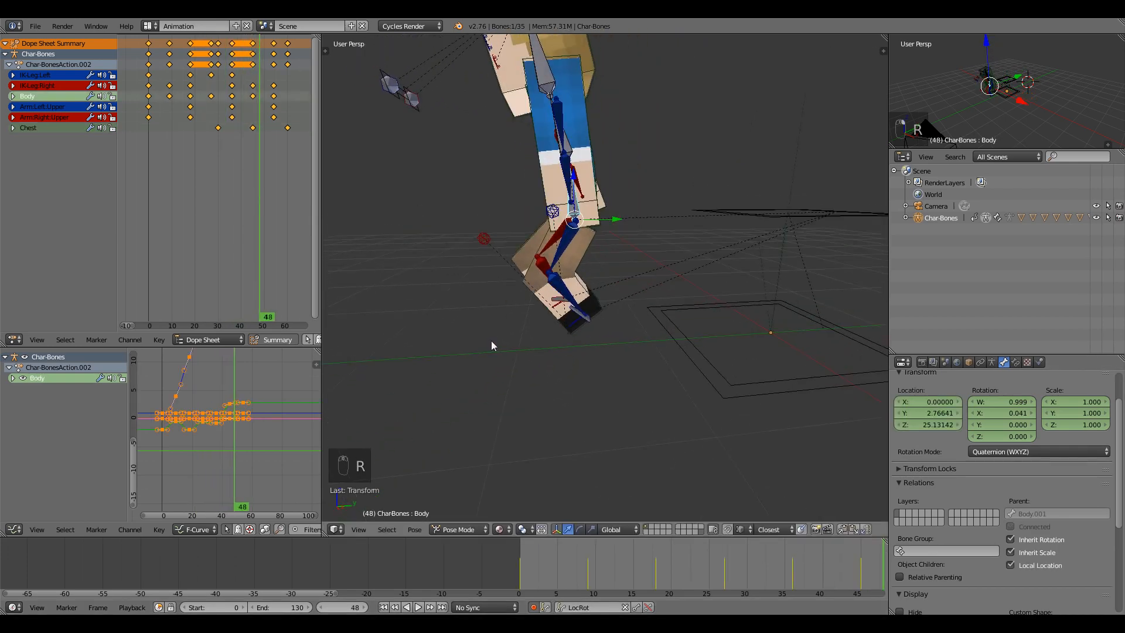